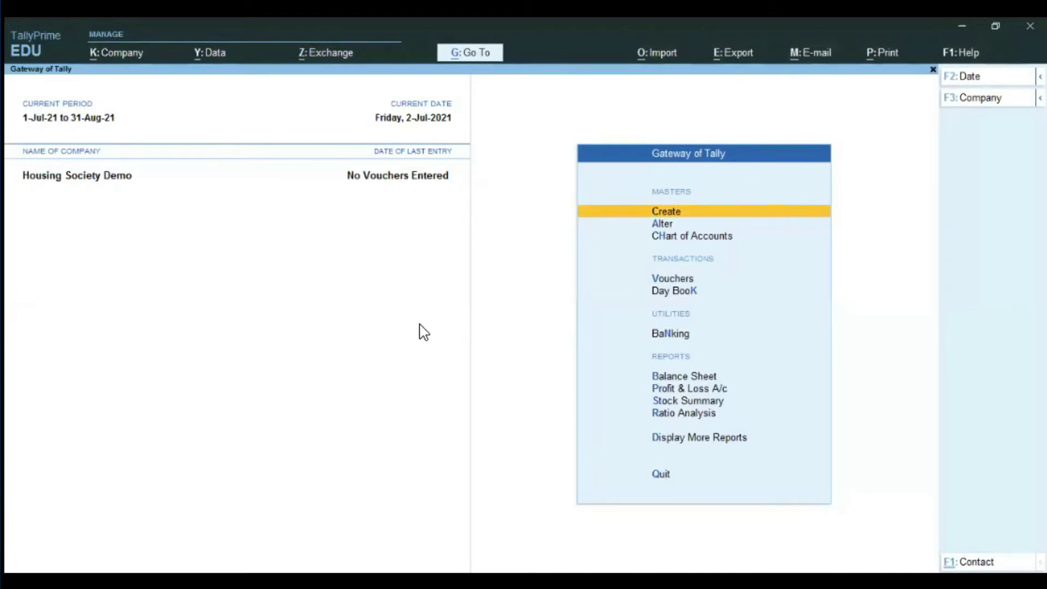
# Enable the Housing Society Module in the company features of Housing Society Demo and save the features.
pyautogui.click(125, 55)
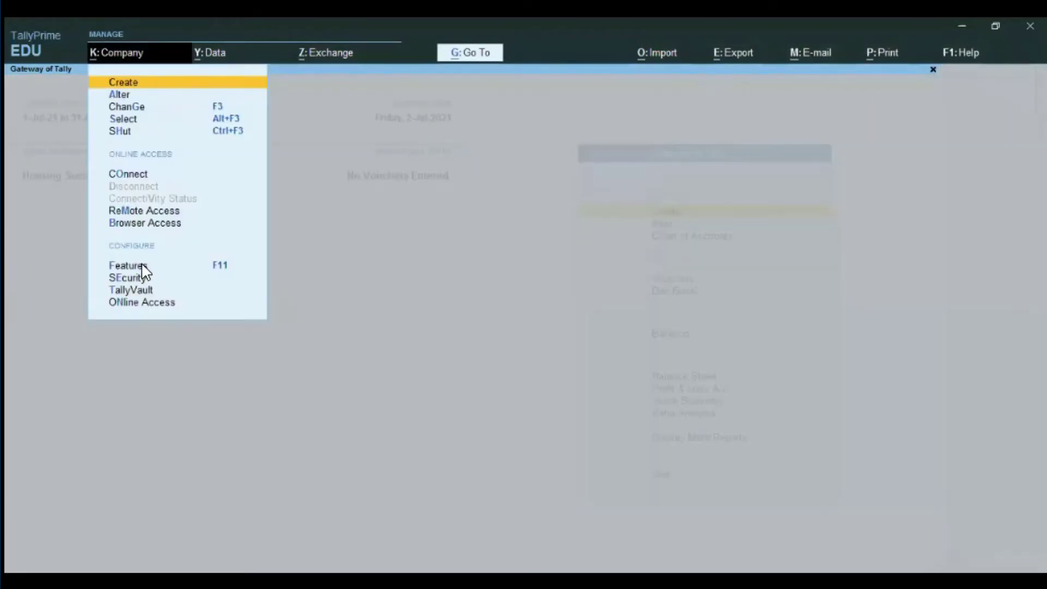
pyautogui.press('F11')
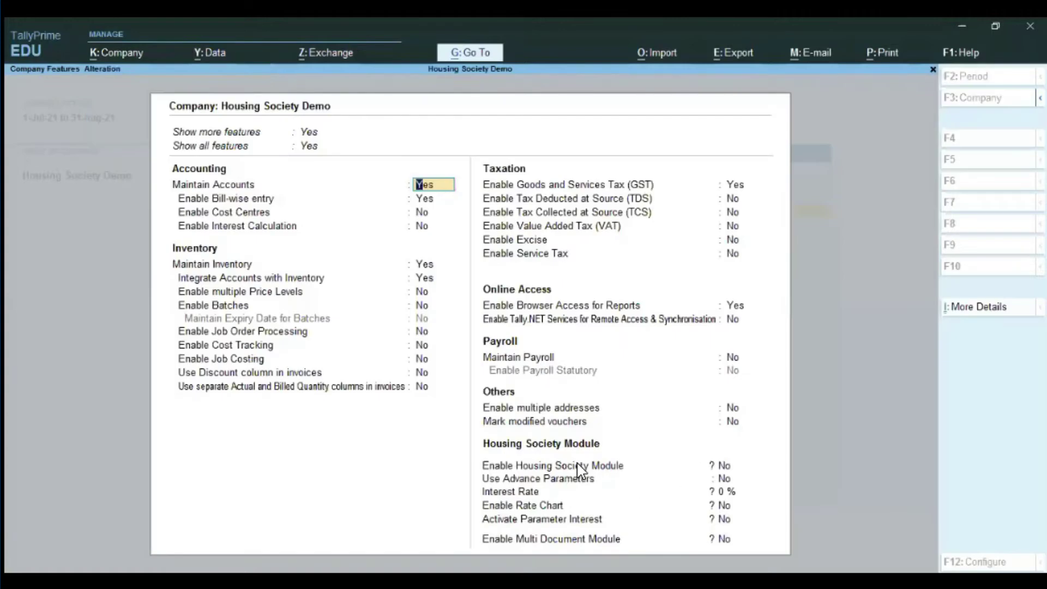
pyautogui.click(726, 471)
pyautogui.write('y')
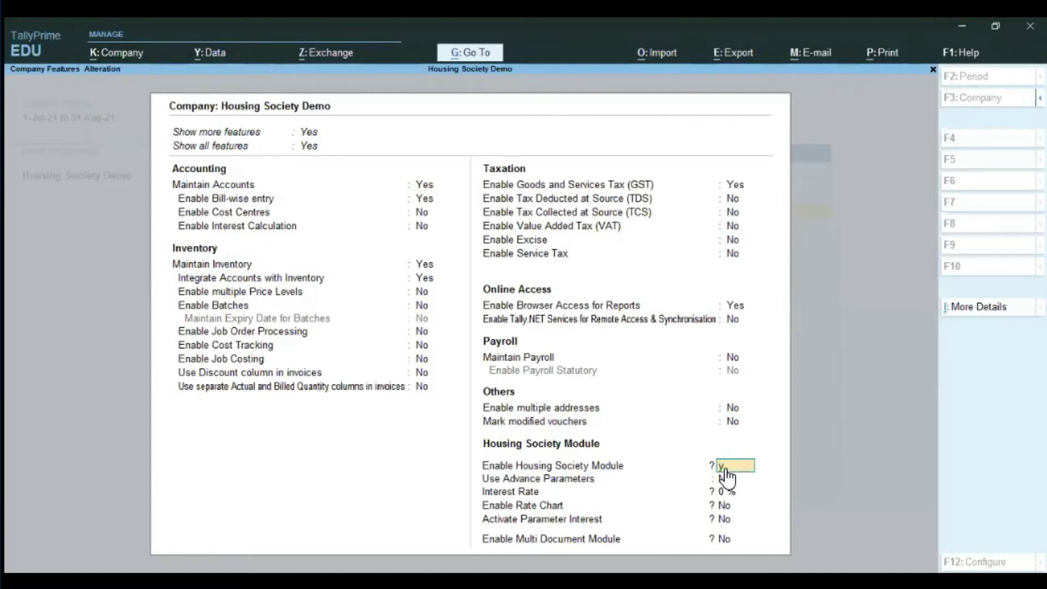
pyautogui.press('Return')
pyautogui.press('ctrl')
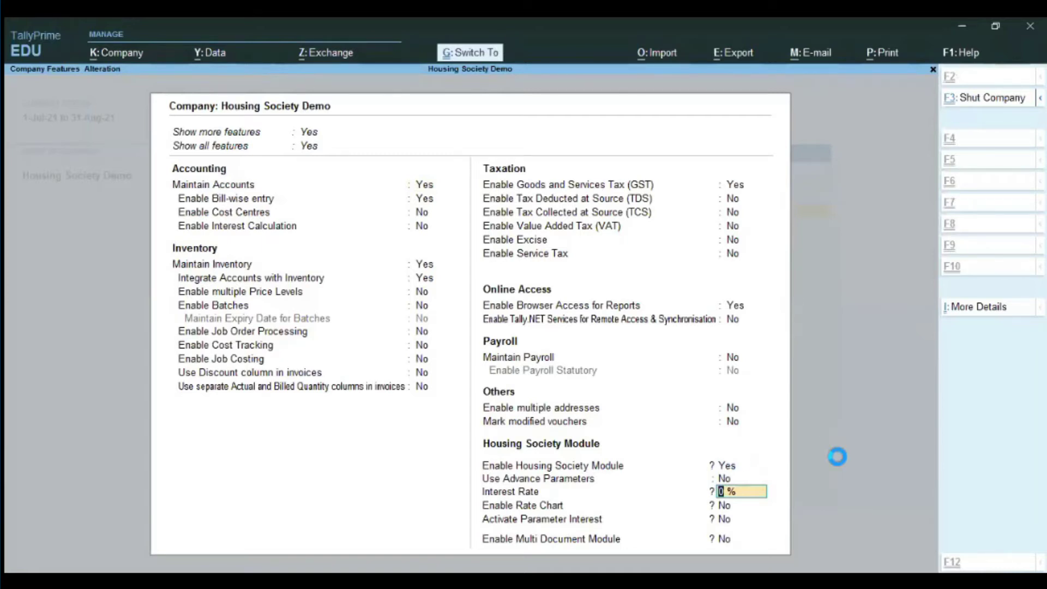
pyautogui.hotkey('ctrl', 'a')
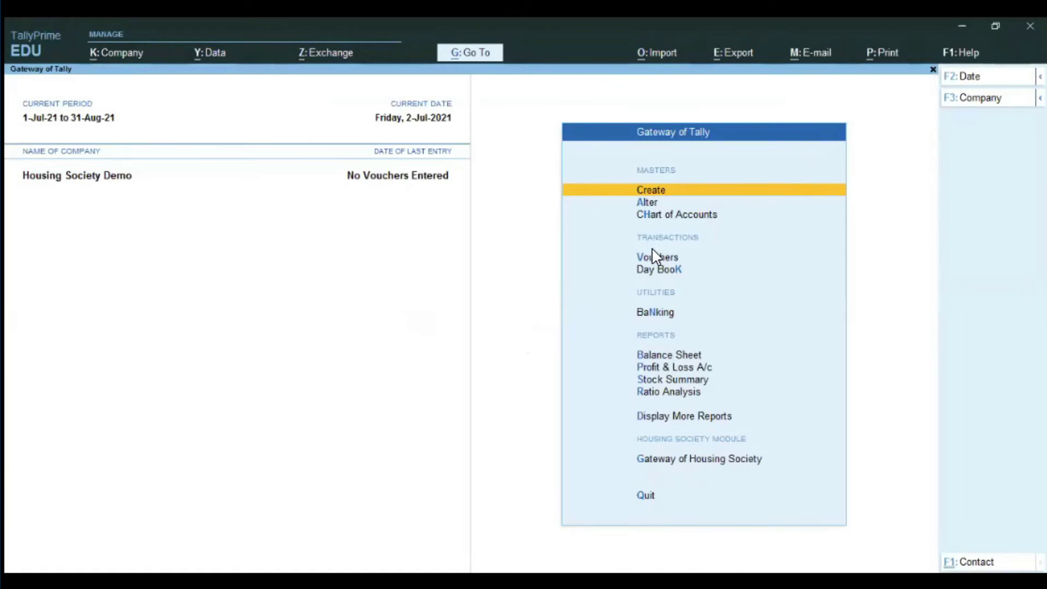
# Run the Housing Society AutoSetup, accept its confirmation, and return to the Gateway of Tally.
pyautogui.click(672, 461)
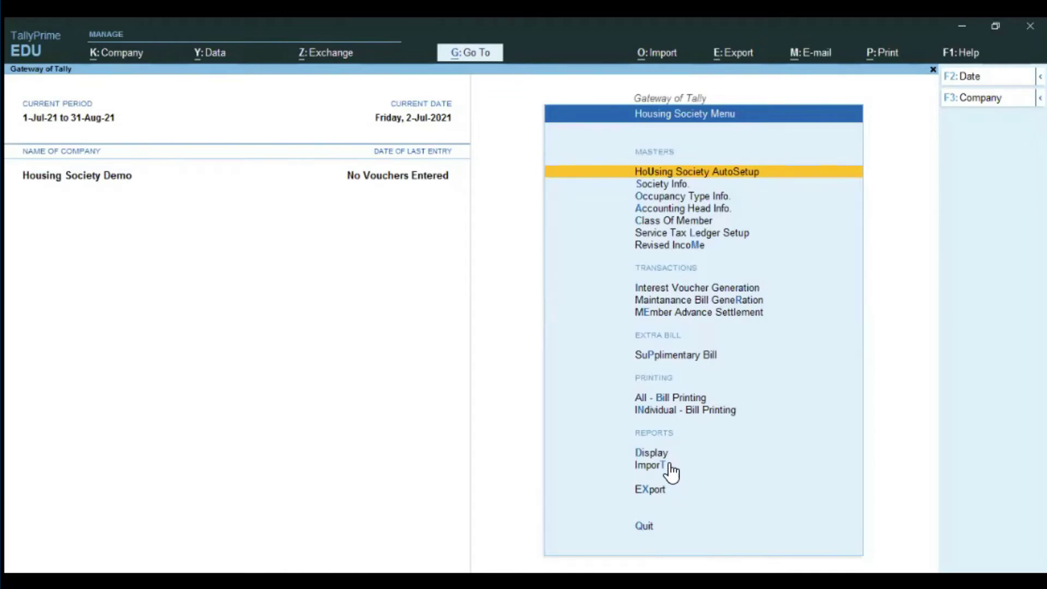
pyautogui.press('Return')
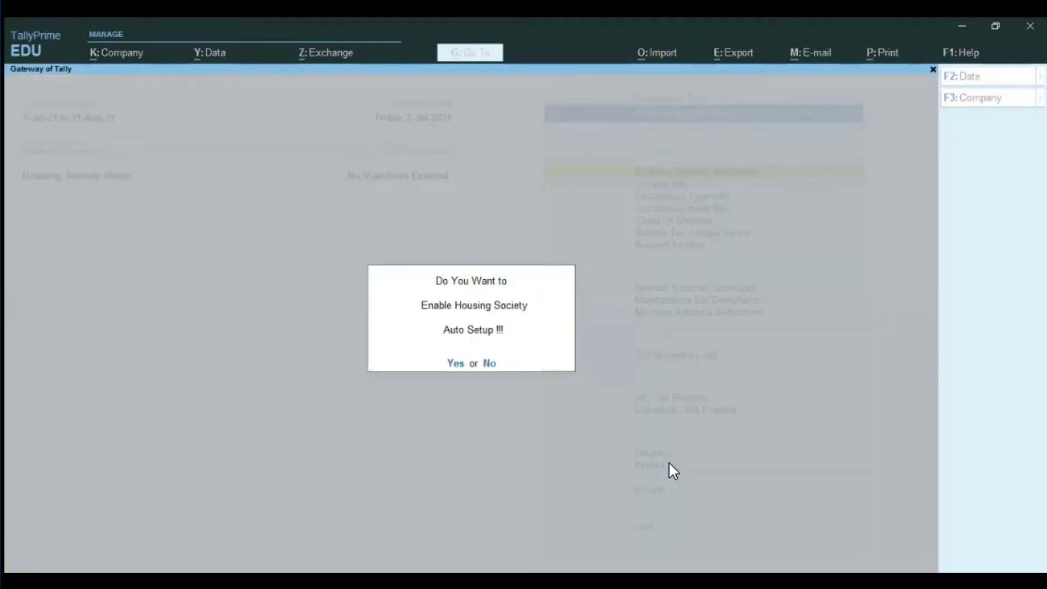
pyautogui.click(456, 363)
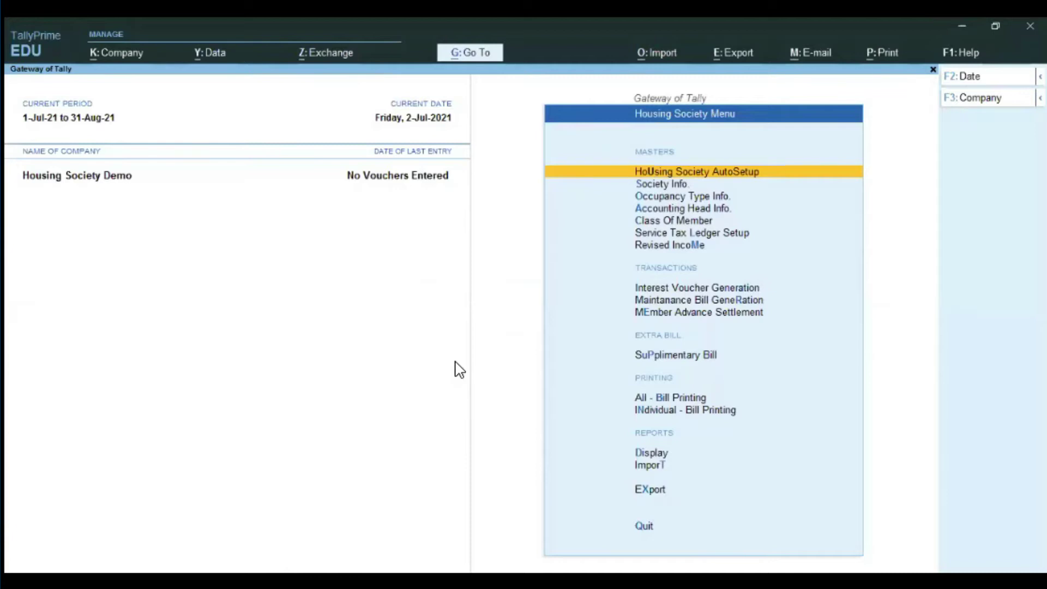
pyautogui.press('Escape')
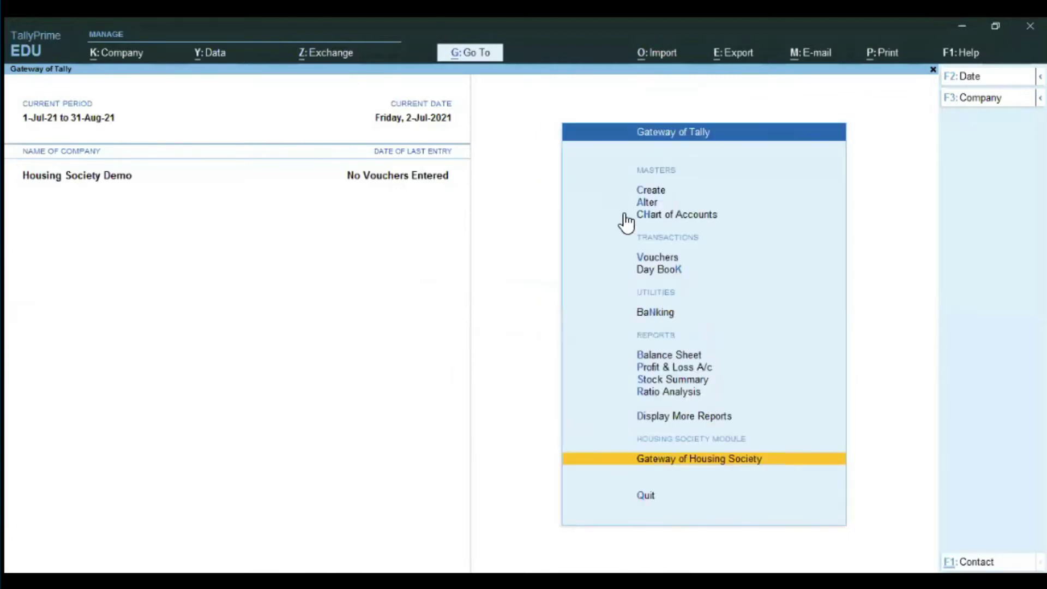
# Look up the account groups matching "Soci" in master alteration, then go back to the list of masters.
pyautogui.click(647, 204)
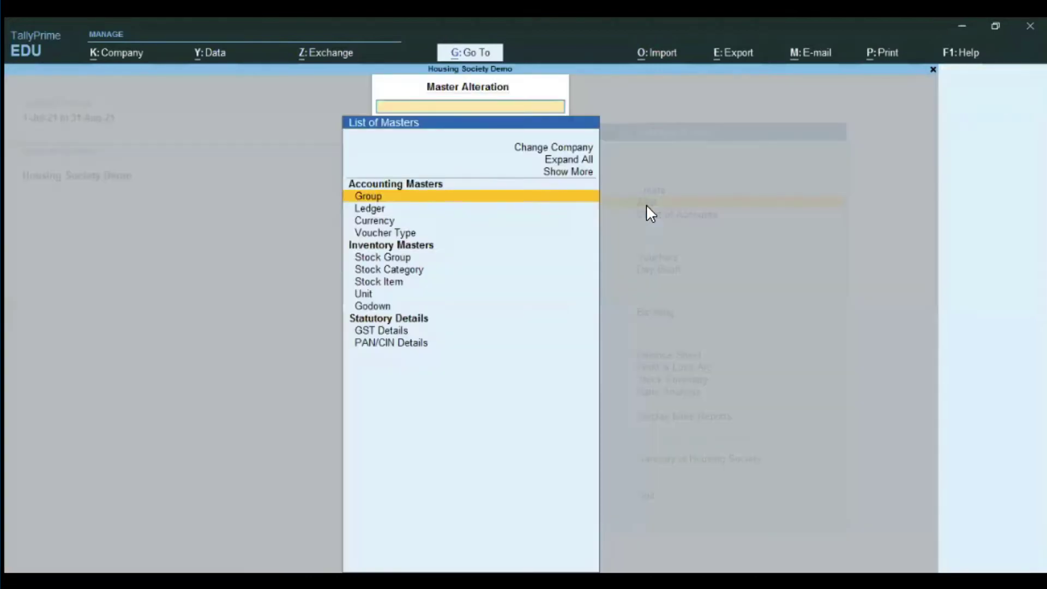
pyautogui.press('Return')
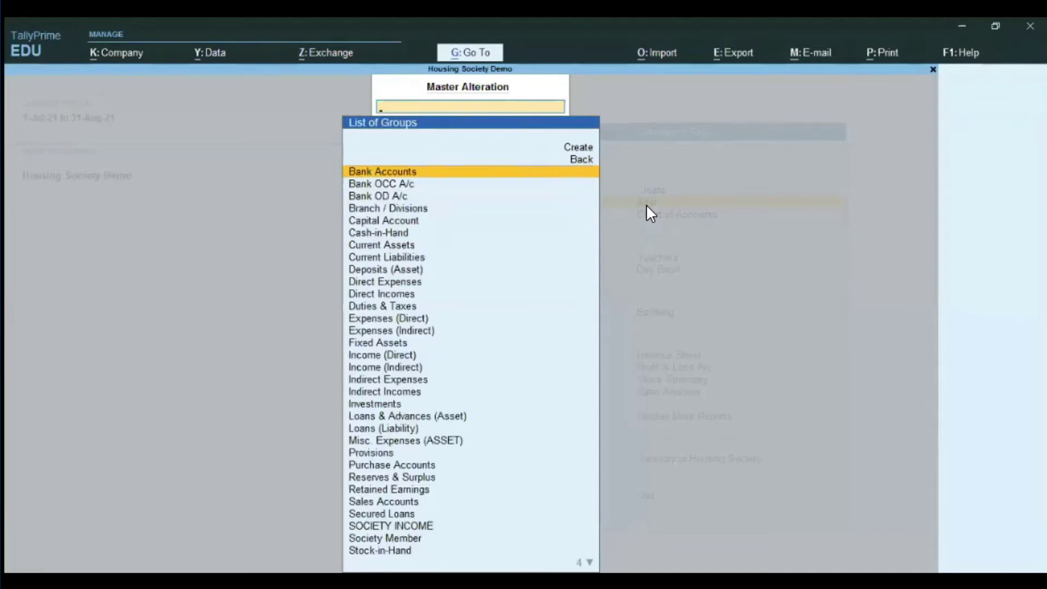
pyautogui.write('Soci')
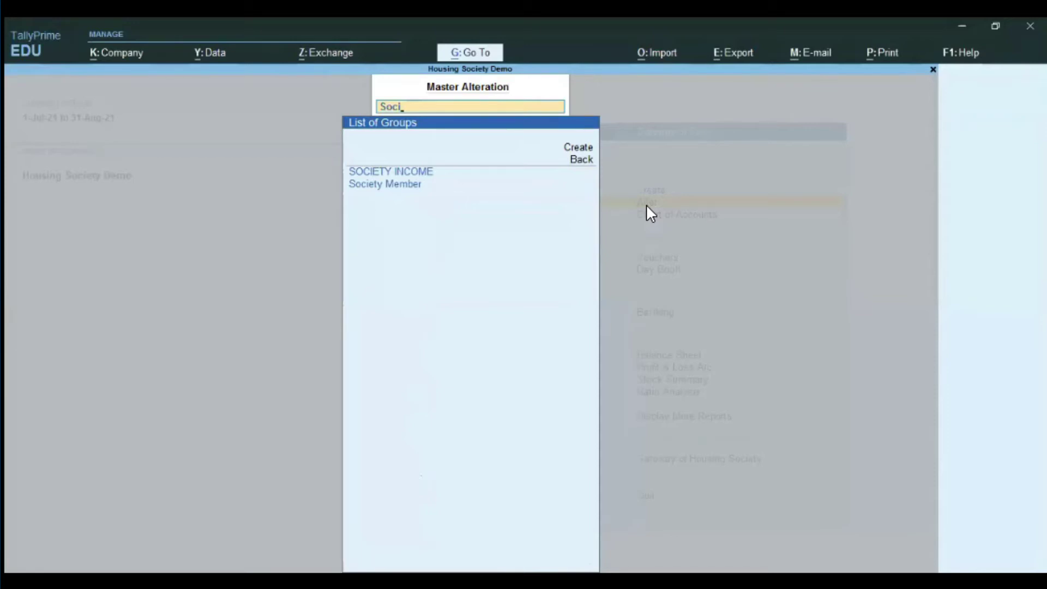
pyautogui.press('BackSpace')
pyautogui.press('BackSpace')
pyautogui.press('BackSpace')
pyautogui.press('BackSpace')
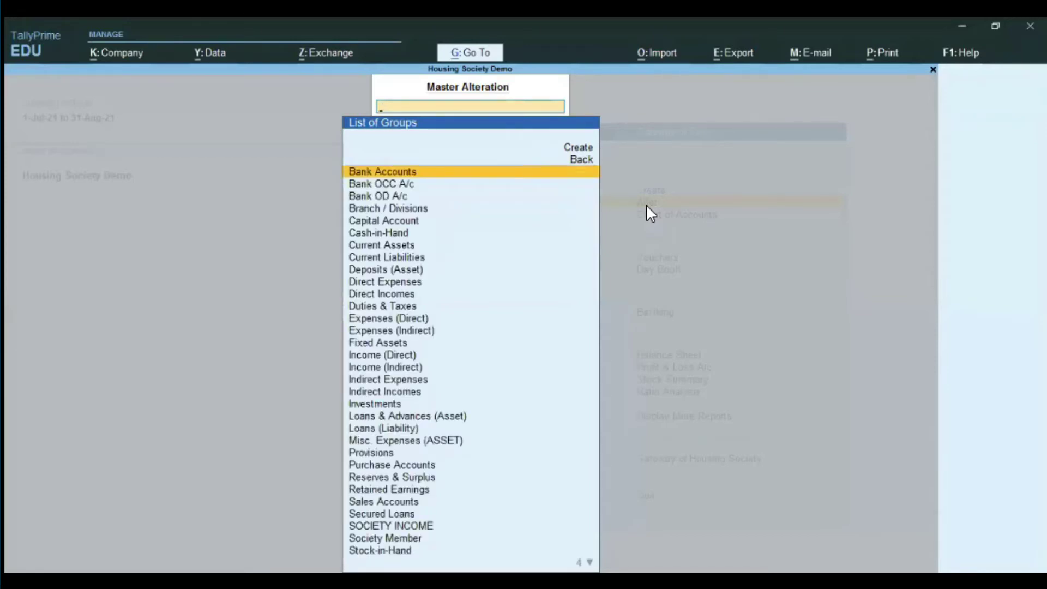
pyautogui.press('BackSpace')
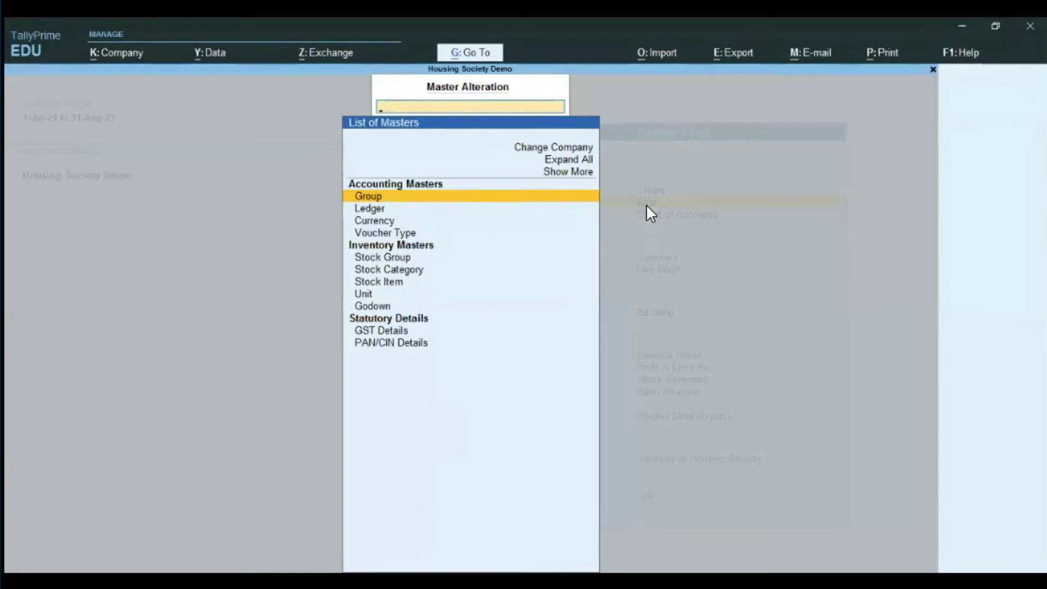
# Look up the voucher types matching "So" and "Sup" in master alteration, then return to the Gateway of Tally.
pyautogui.press('Down')
pyautogui.press('Down')
pyautogui.press('Down')
pyautogui.press('Return')
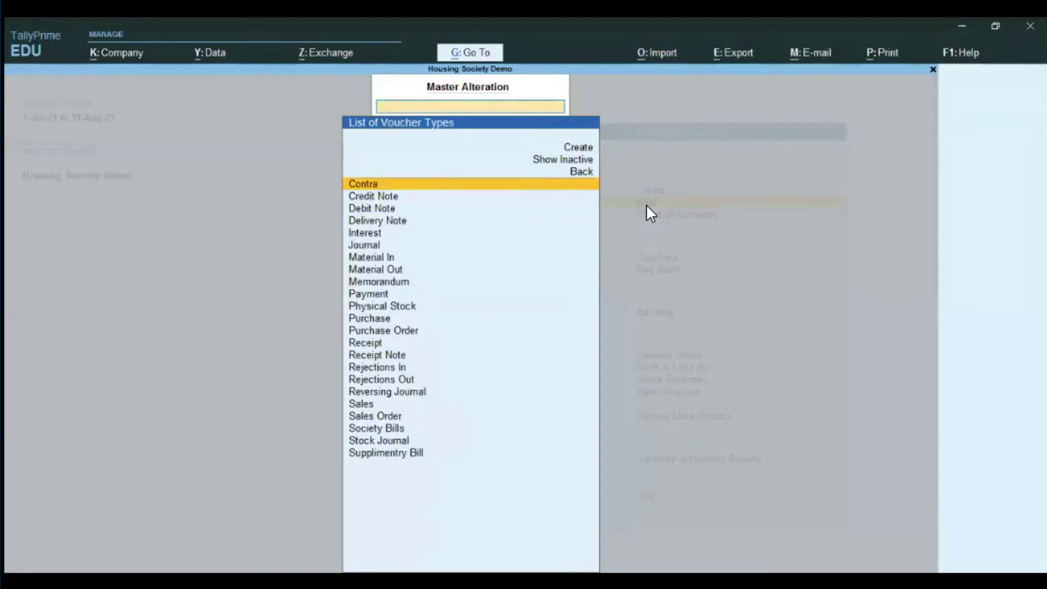
pyautogui.write('So')
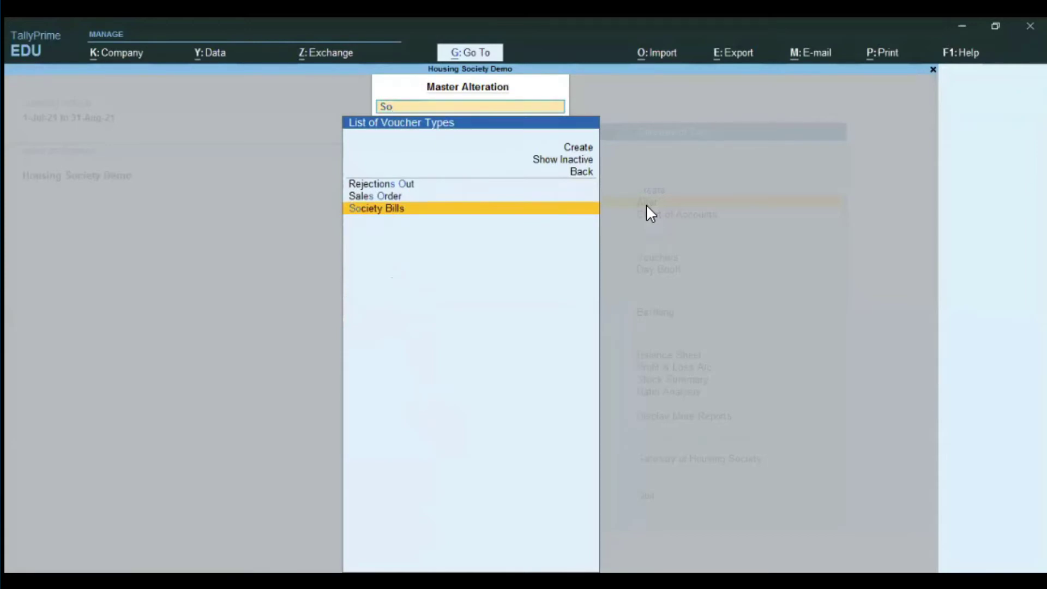
pyautogui.press('BackSpace')
pyautogui.press('BackSpace')
pyautogui.write('Sup')
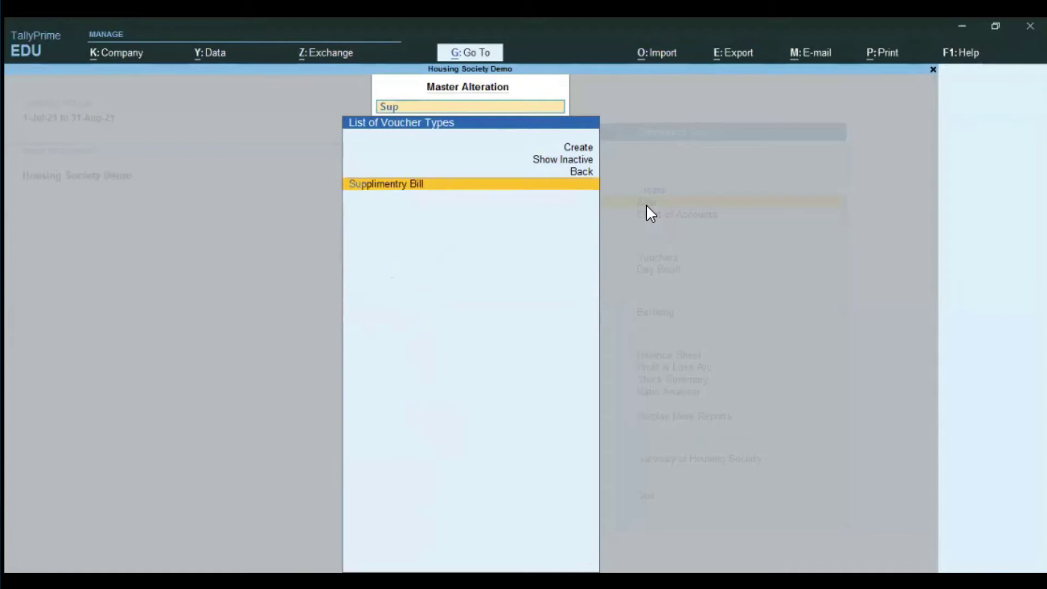
pyautogui.write('l')
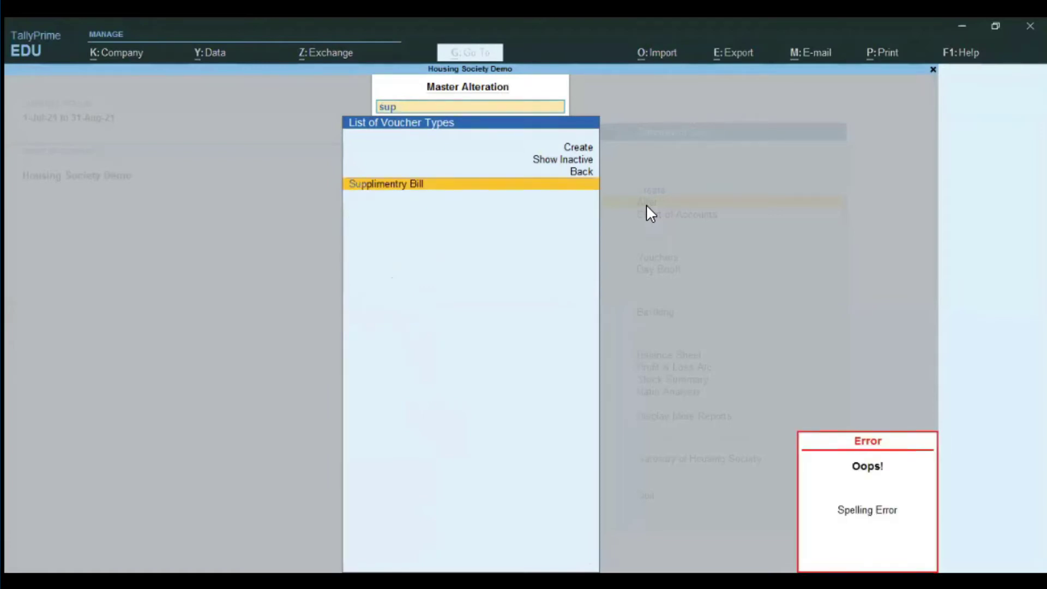
pyautogui.press('BackSpace')
pyautogui.press('BackSpace')
pyautogui.press('BackSpace')
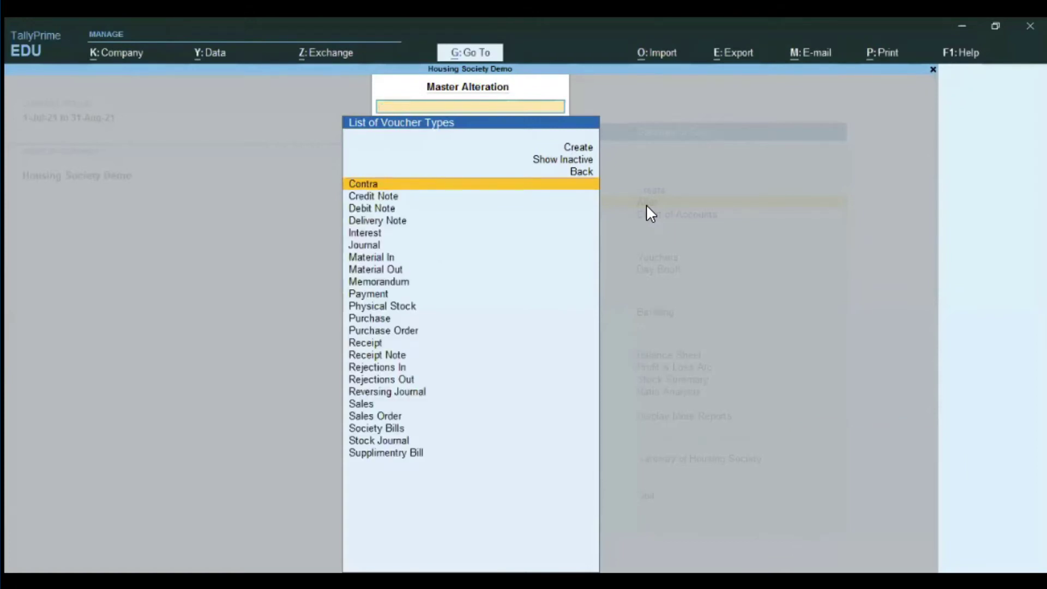
pyautogui.press('BackSpace')
pyautogui.press('Escape')
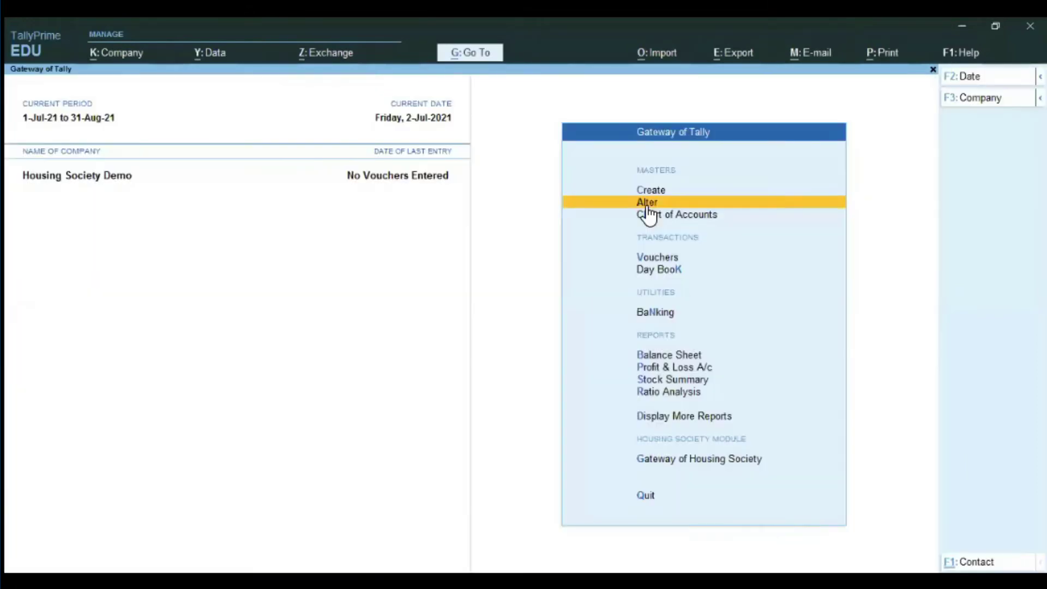
# Open the Society Info. form from the Gateway of Housing Society.
pyautogui.press('Down')
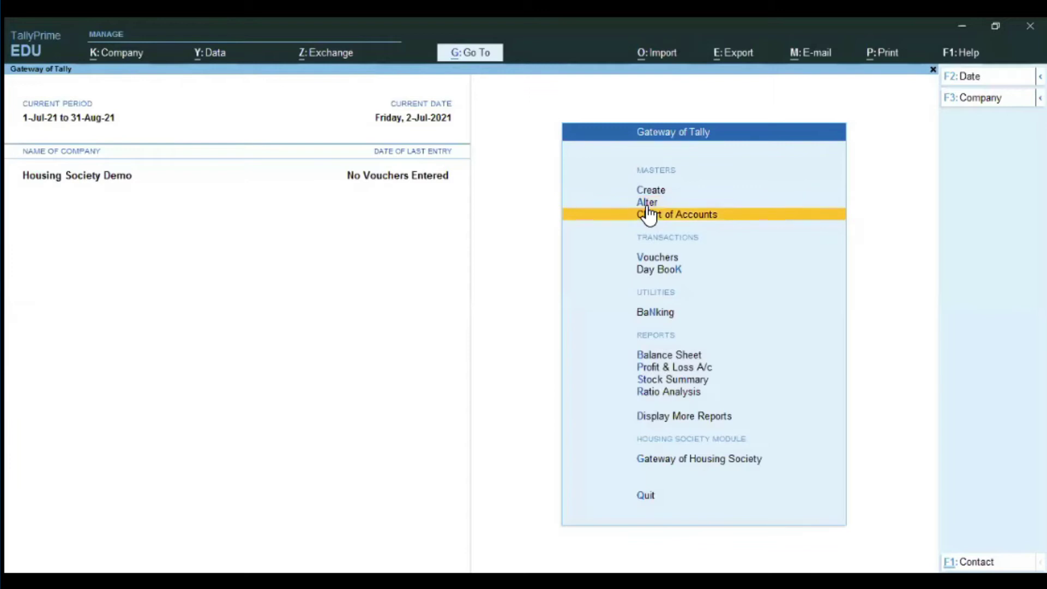
pyautogui.press('Up')
pyautogui.press('Up')
pyautogui.press('Up')
pyautogui.press('Up')
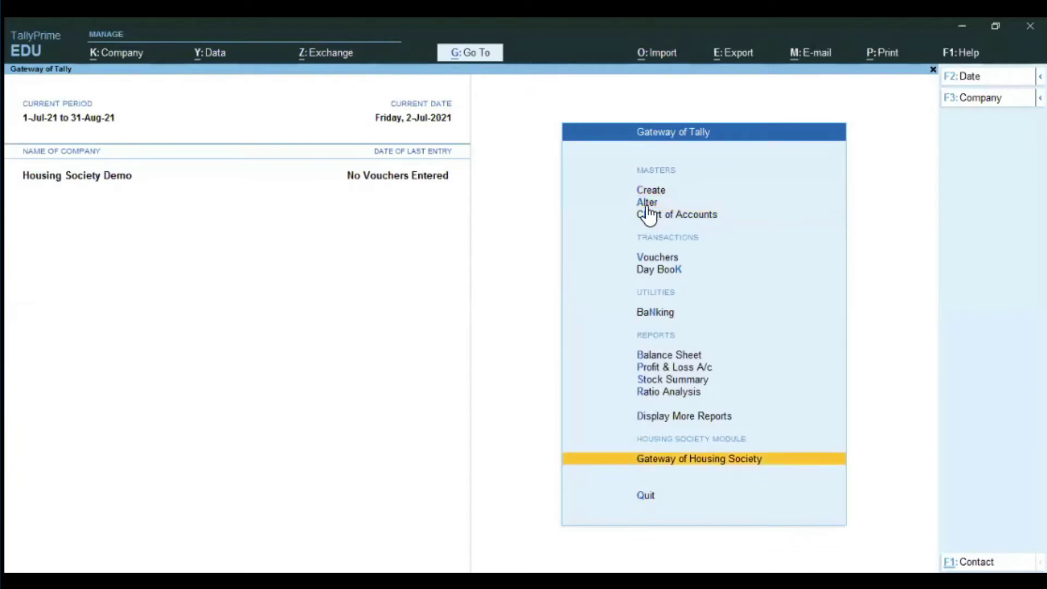
pyautogui.press('Return')
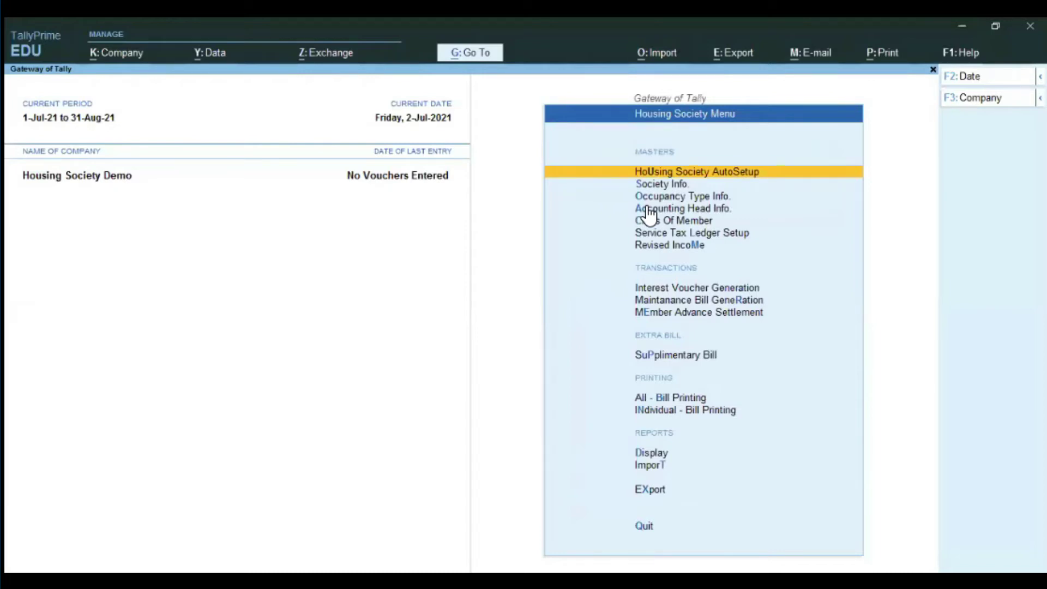
pyautogui.press('Down')
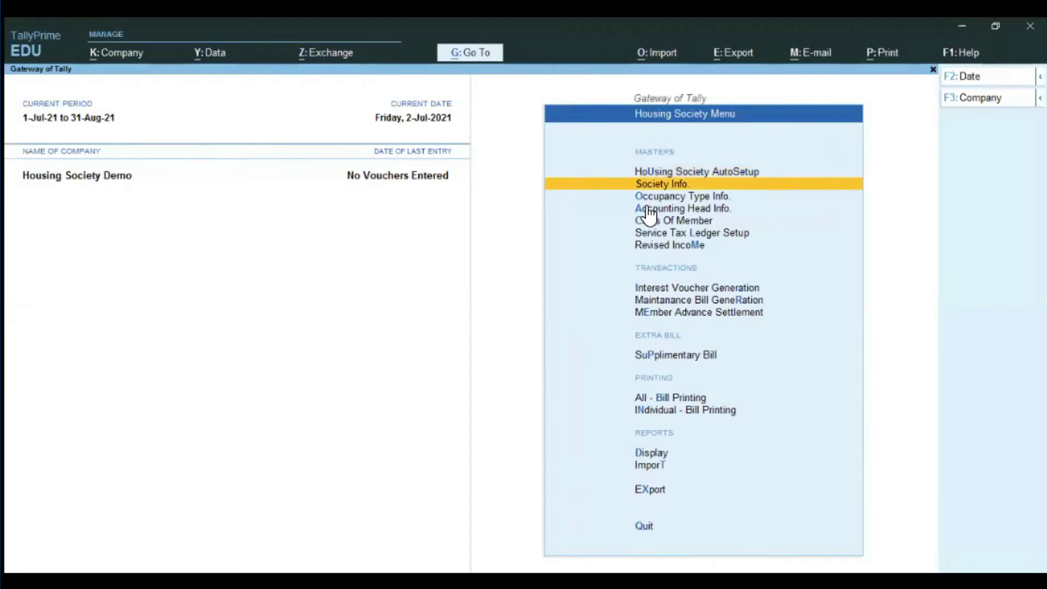
pyautogui.press('Return')
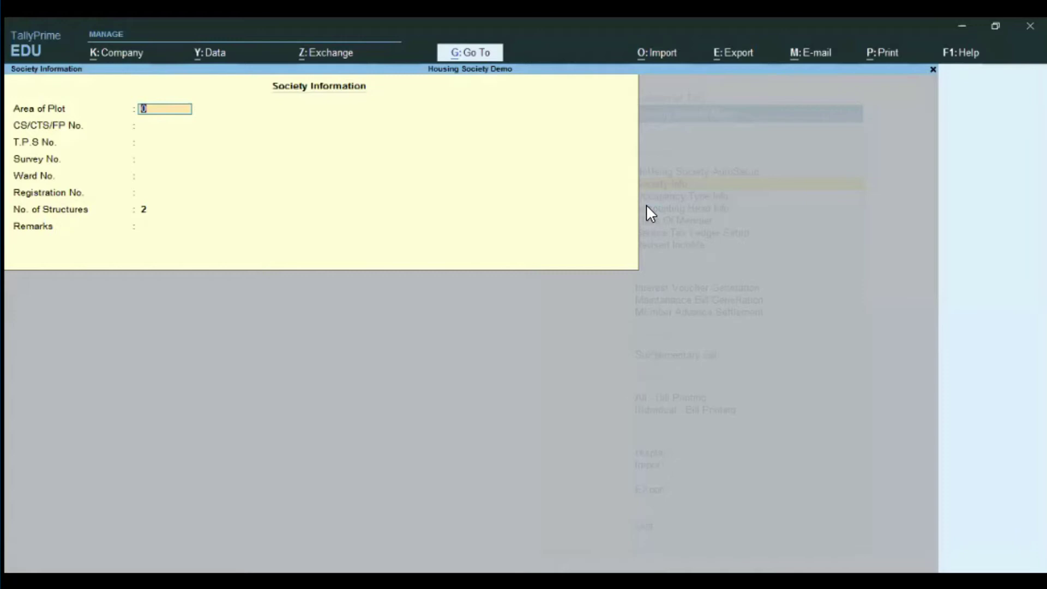
# Keep the existing society details with the structures A Wing and B Wing, and save the Society Information.
pyautogui.press('Return')
pyautogui.press('Return')
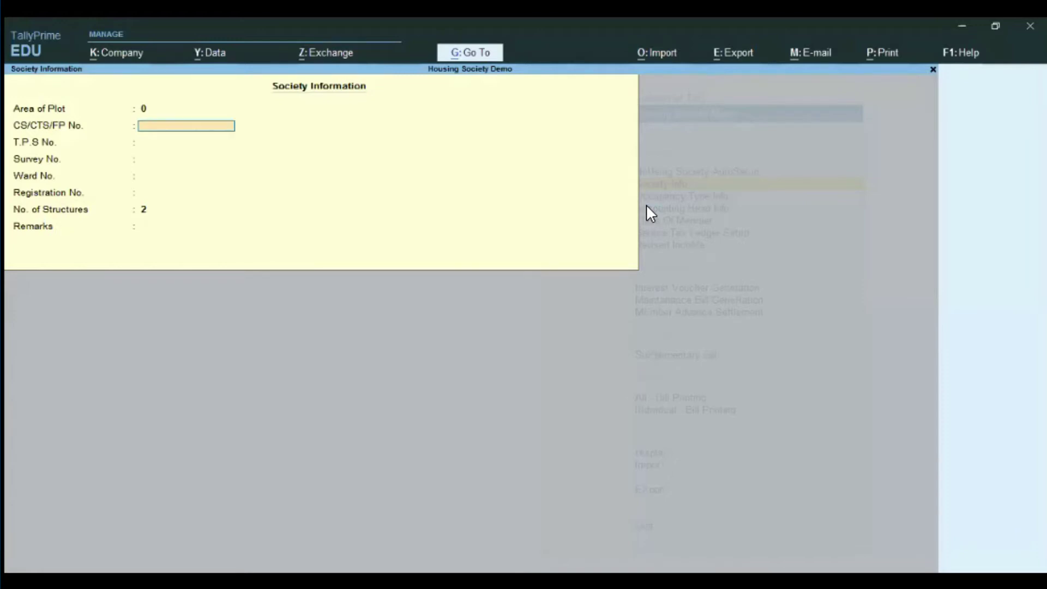
pyautogui.press('Return')
pyautogui.press('Return')
pyautogui.press('Return')
pyautogui.press('Return')
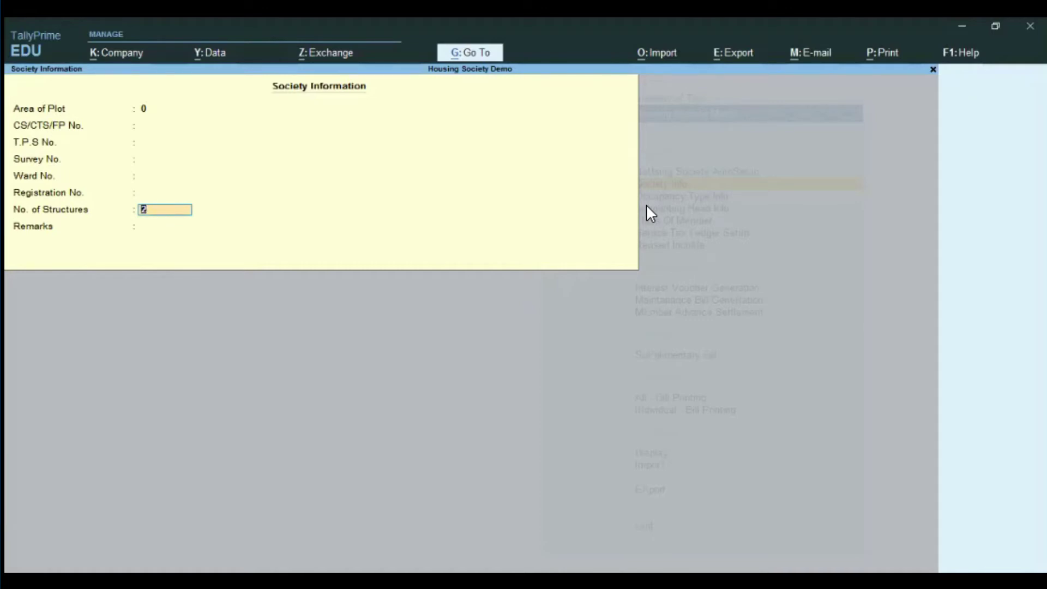
pyautogui.press('Return')
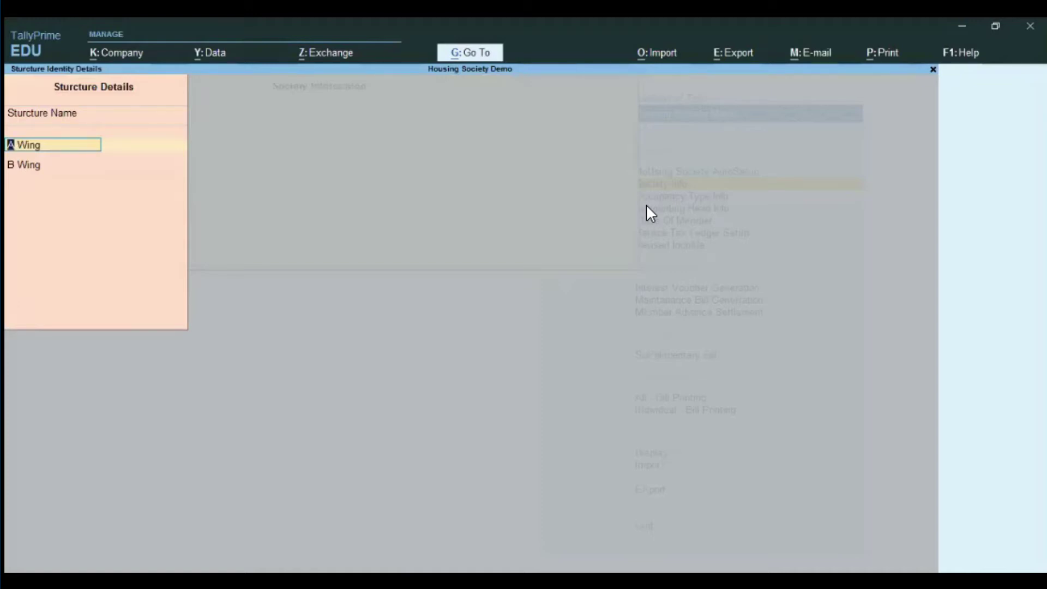
pyautogui.hotkey('ctrl', 'a')
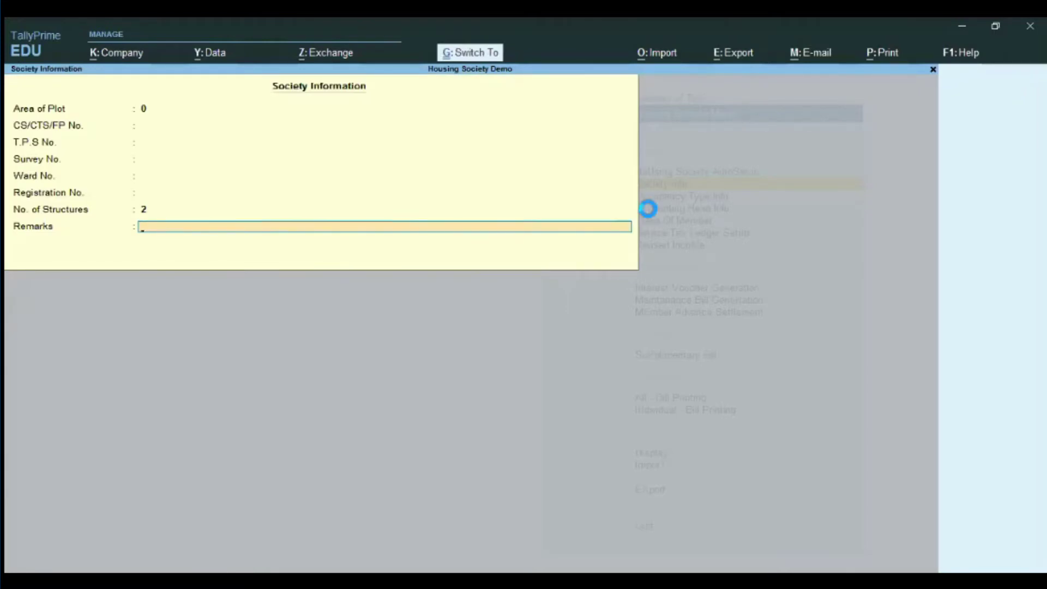
pyautogui.hotkey('ctrl', 'a')
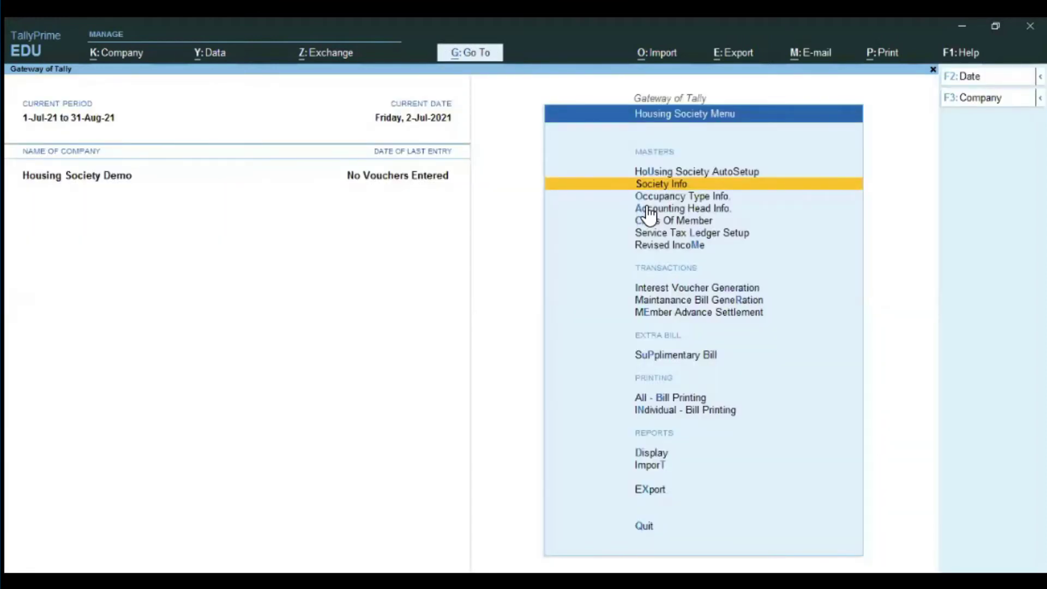
# Open the Occupancy Type Info. master and save it with the types Flat and Shop.
pyautogui.press('Down')
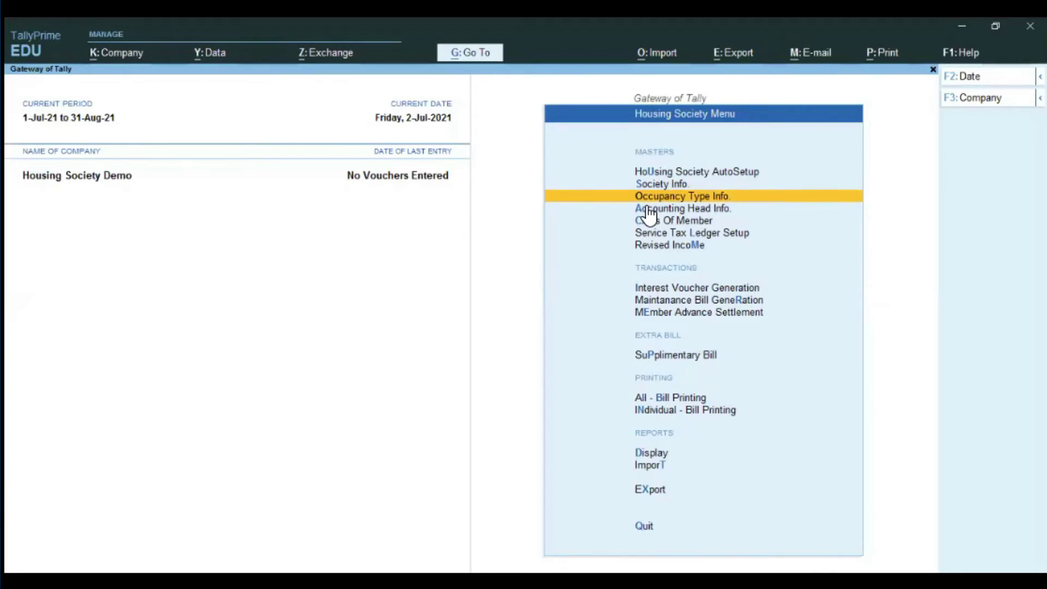
pyautogui.click(647, 202)
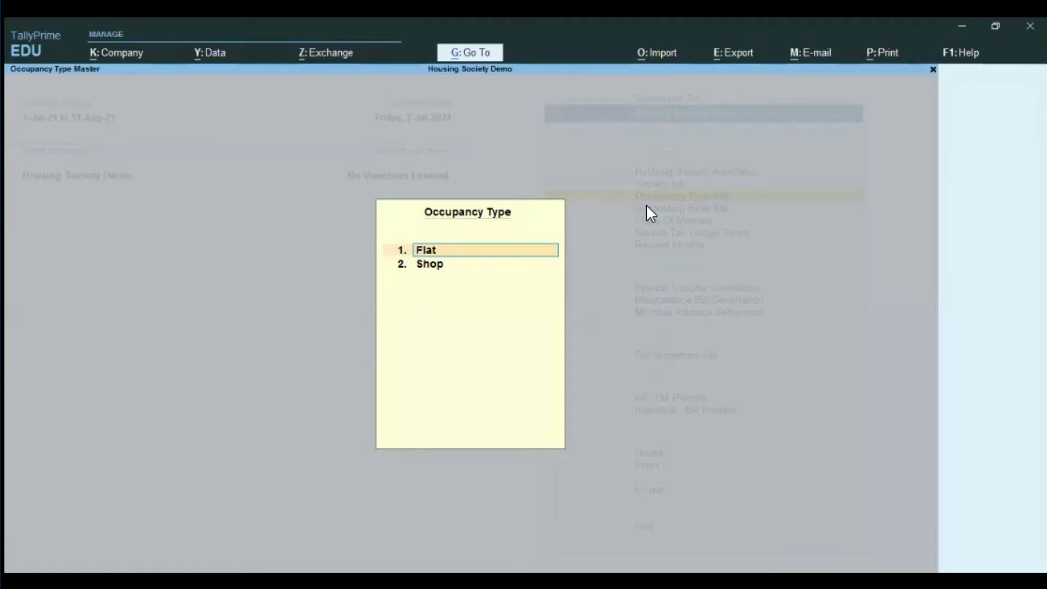
pyautogui.press('ctrl')
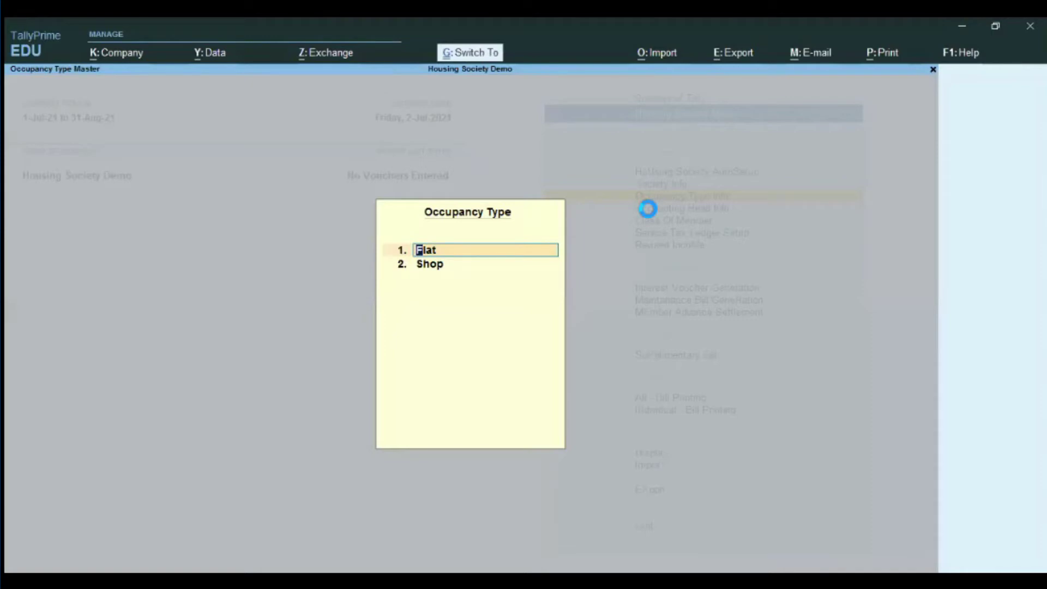
pyautogui.hotkey('ctrl', 'a')
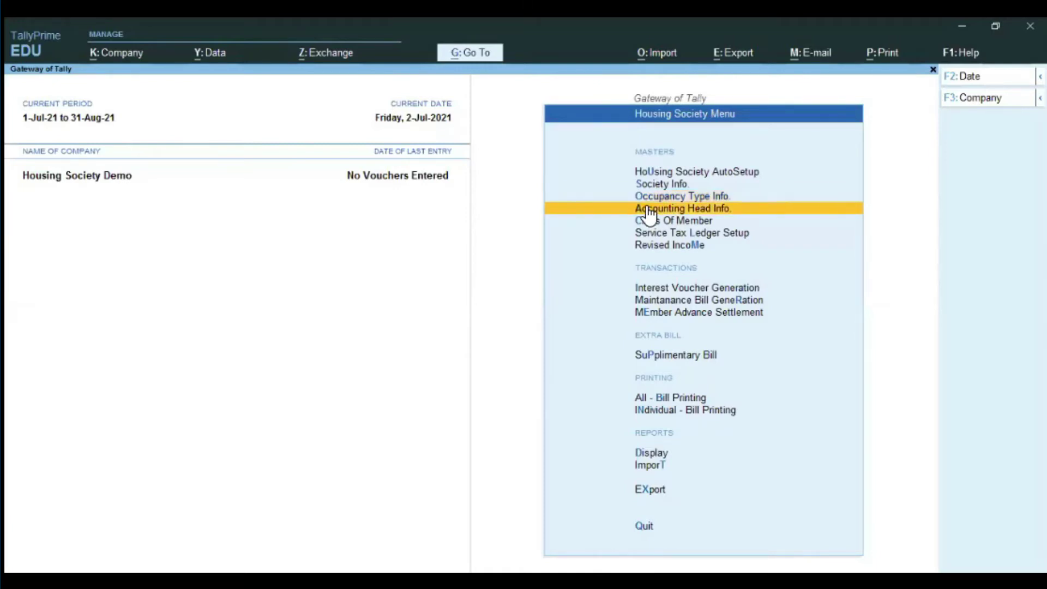
# Clear Service Charges, Repairs & Maintence, Property Tax, Non Occupancy Charges and Interest from the applicable ledgers in Accounting Head Info.
pyautogui.click(649, 214)
pyautogui.press('BackSpace')
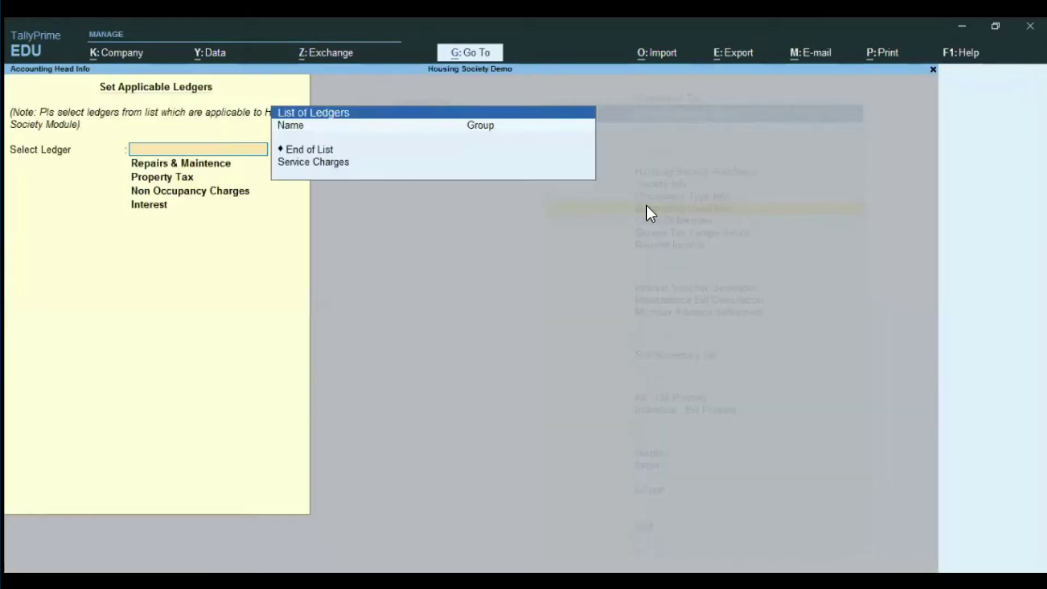
pyautogui.press('Return')
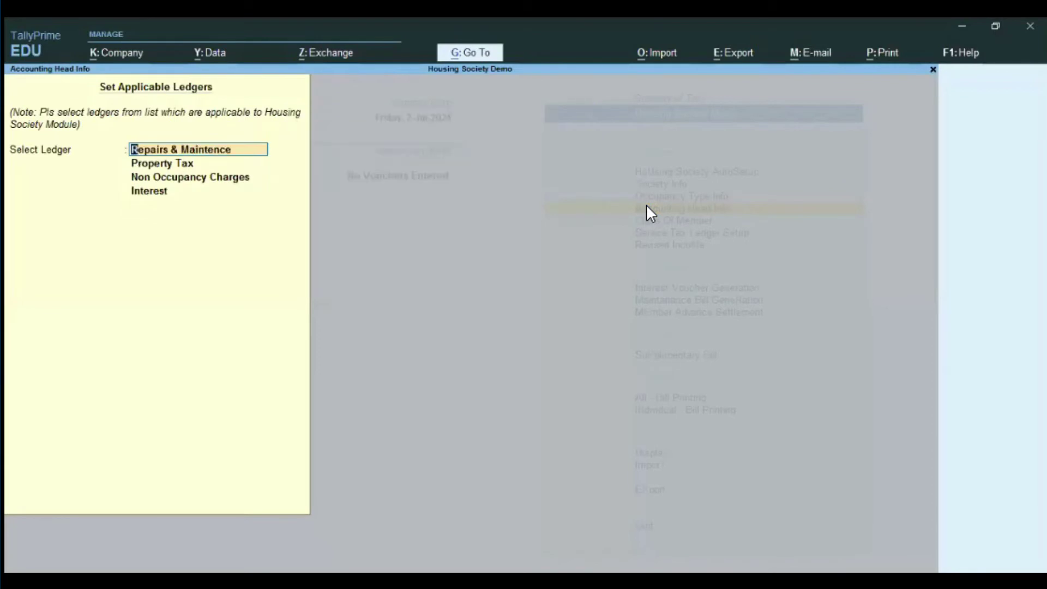
pyautogui.press('BackSpace')
pyautogui.press('Return')
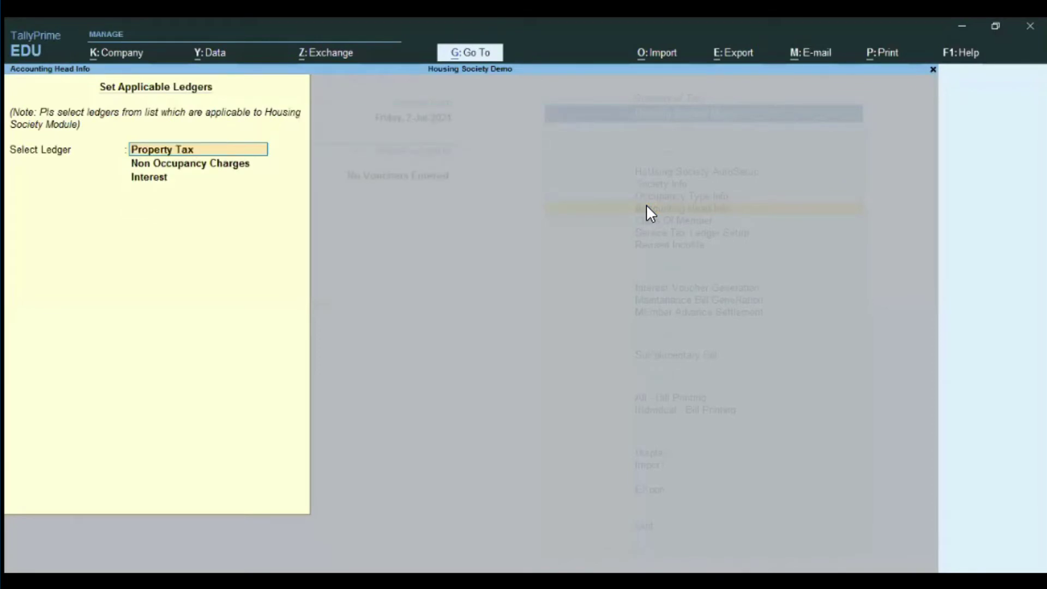
pyautogui.press('BackSpace')
pyautogui.press('Return')
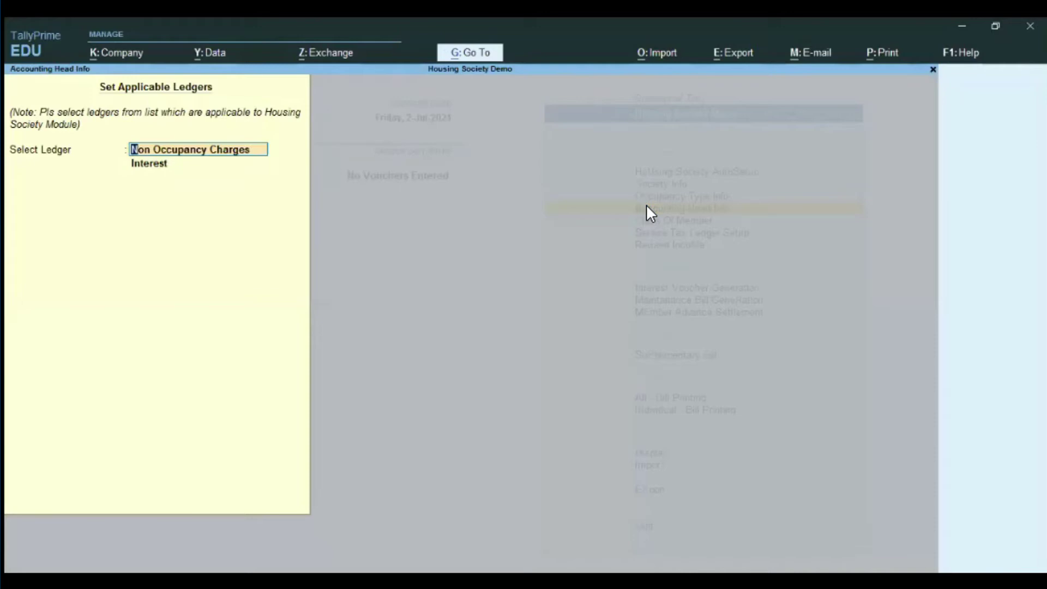
pyautogui.press('BackSpace')
pyautogui.press('Return')
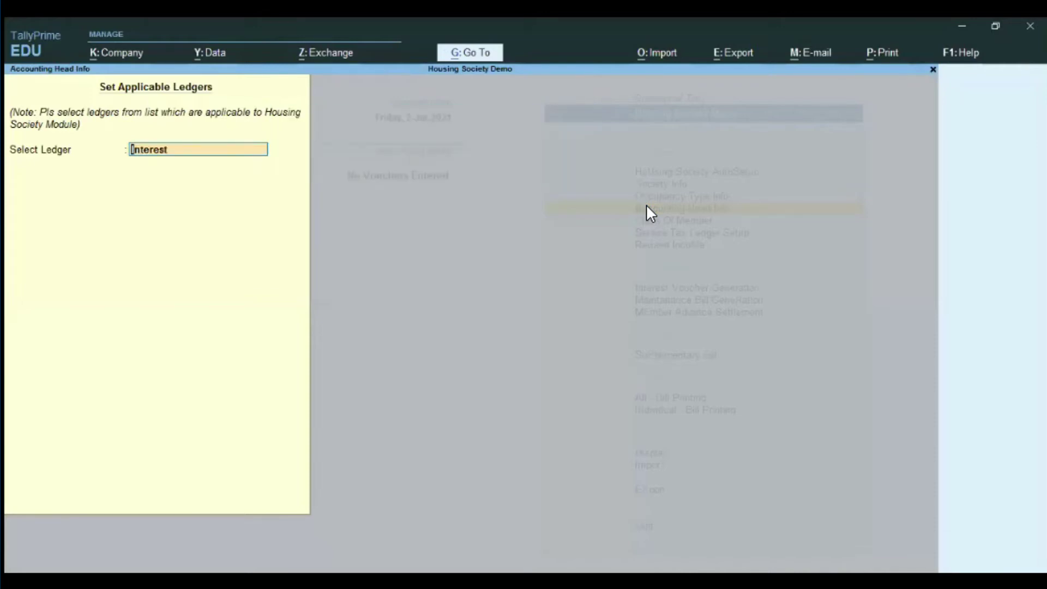
pyautogui.press('BackSpace')
pyautogui.press('Return')
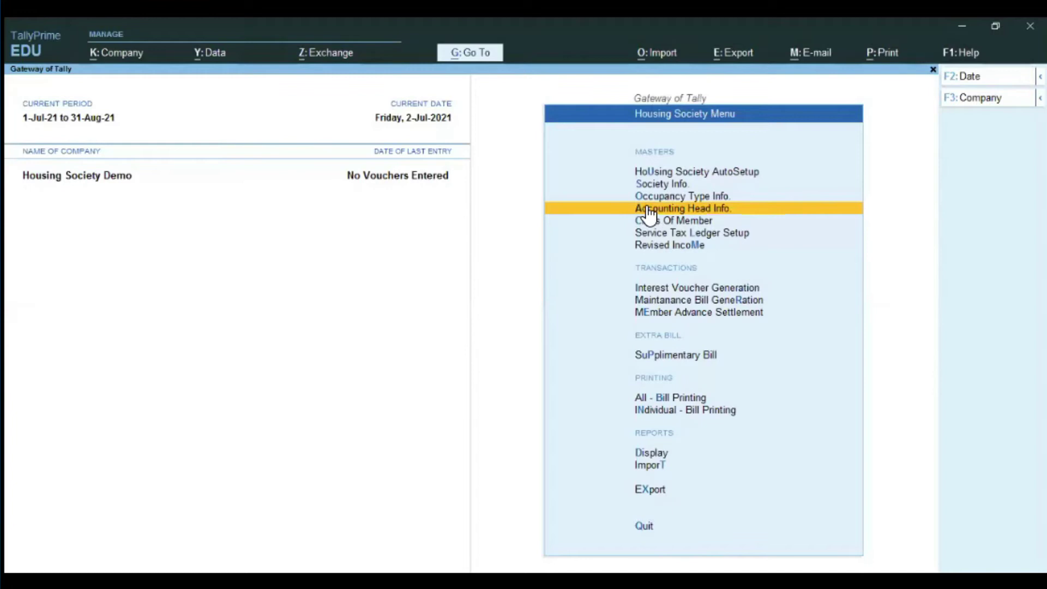
# Start a new ledger named Property Tax from Accounting Head Info., with title End of List and alias 1.
pyautogui.click(648, 213)
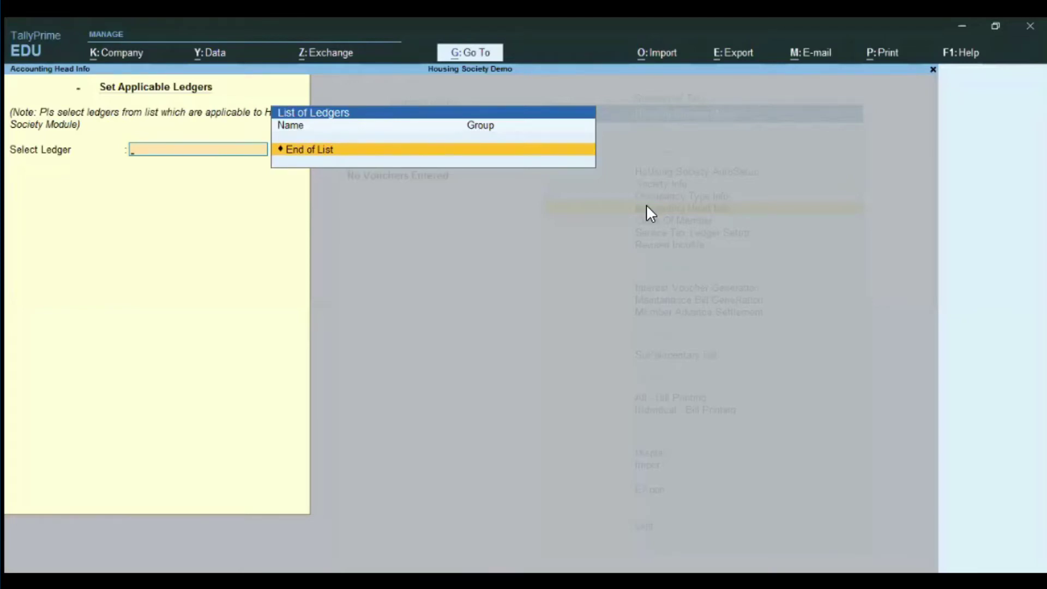
pyautogui.hotkey('alt', 'c')
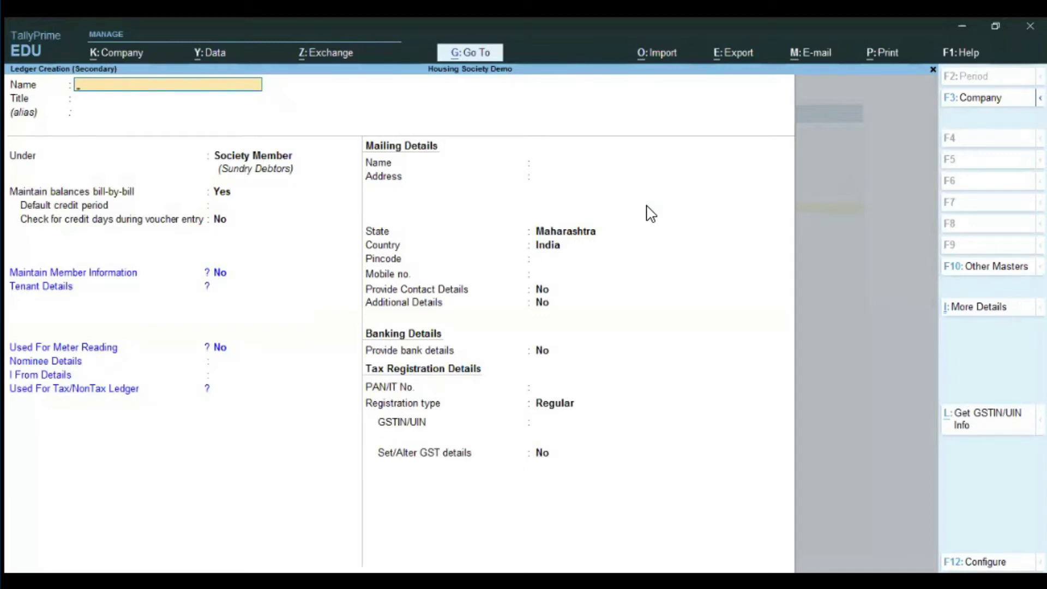
pyautogui.write('Property Tax')
pyautogui.press('Return')
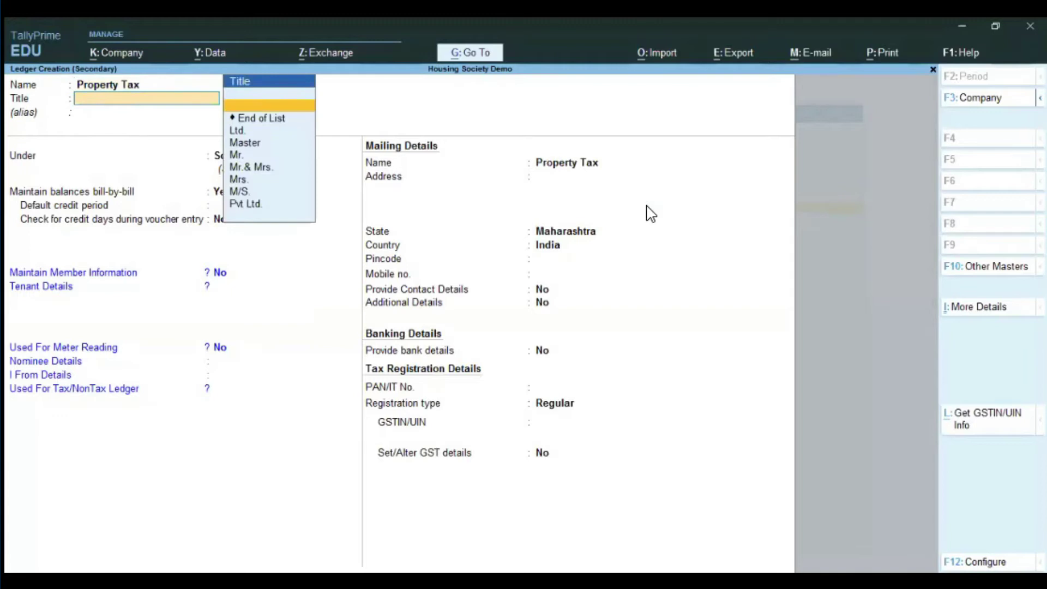
pyautogui.press('Down')
pyautogui.press('Return')
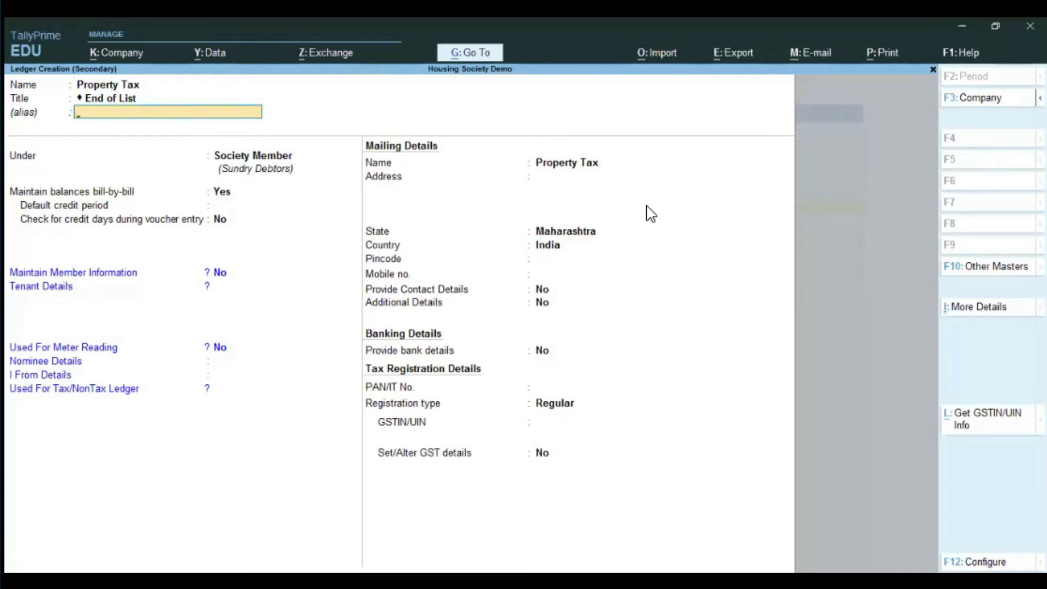
pyautogui.write('1')
pyautogui.press('Return')
pyautogui.press('Return')
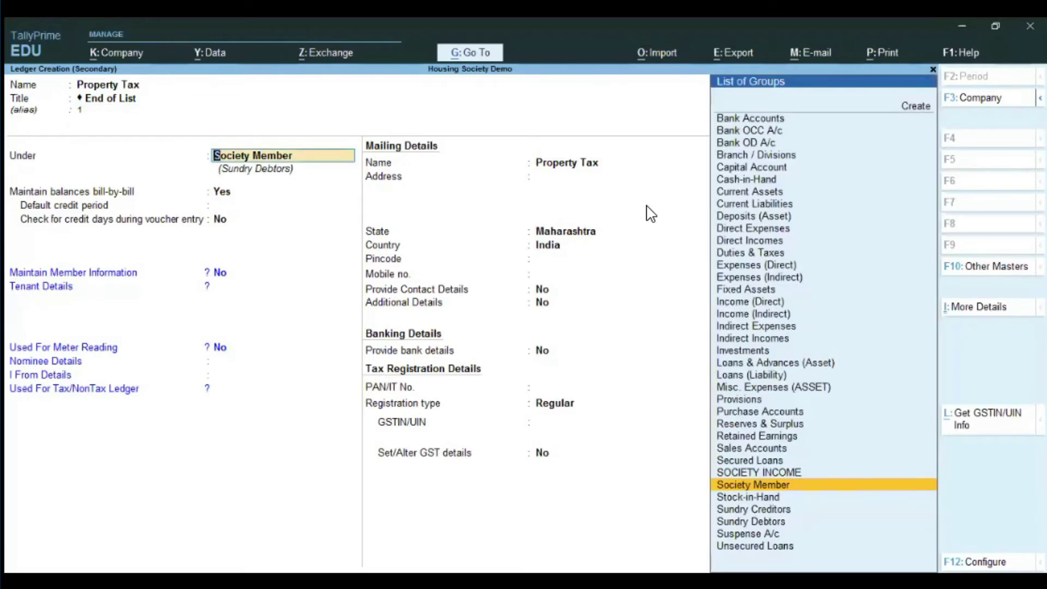
# Place the Property Tax ledger under SOCIETY INCOME with ledger type Not Applicable, and save it.
pyautogui.write('Soc')
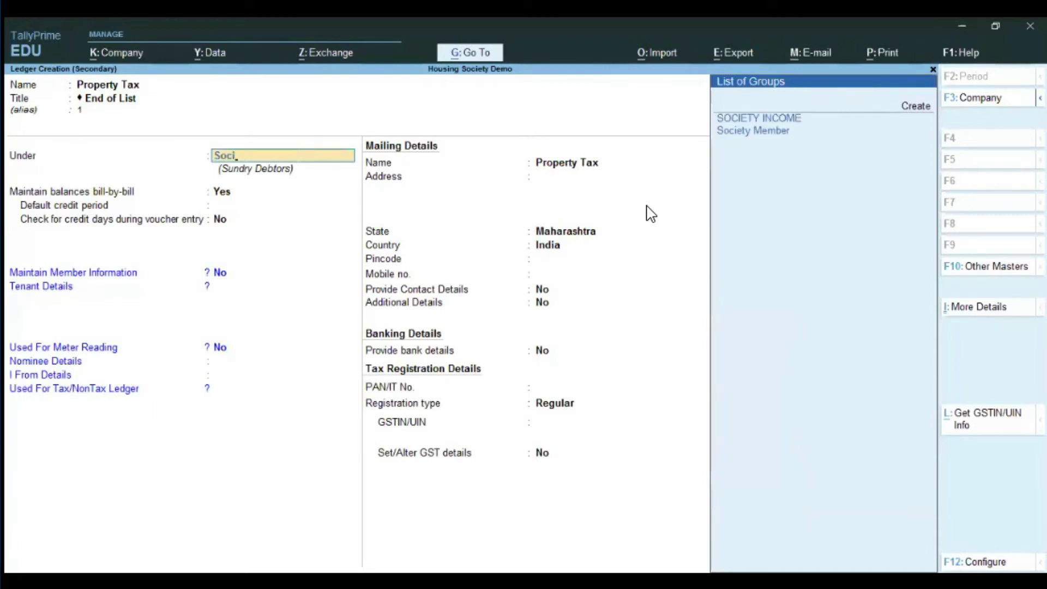
pyautogui.write('i')
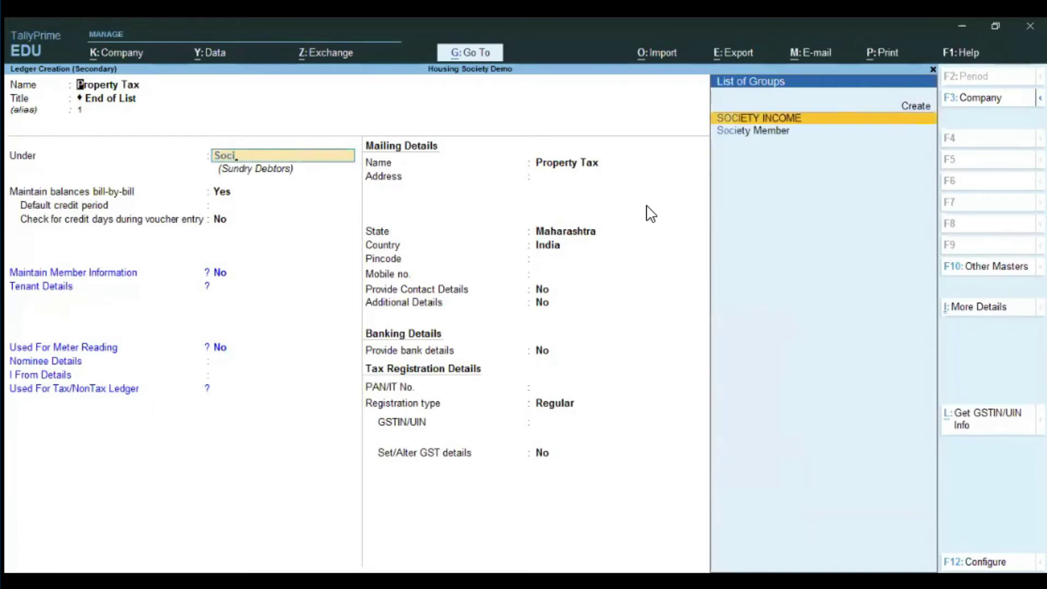
pyautogui.press('Return')
pyautogui.press('Return')
pyautogui.press('Return')
pyautogui.press('Return')
pyautogui.press('Return')
pyautogui.press('Return')
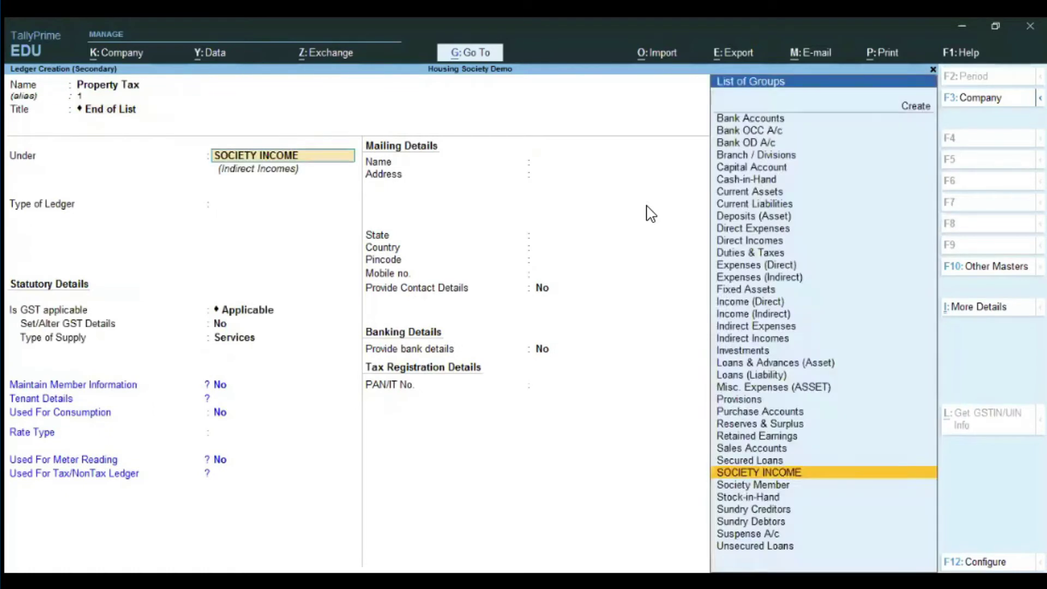
pyautogui.press('ctrl')
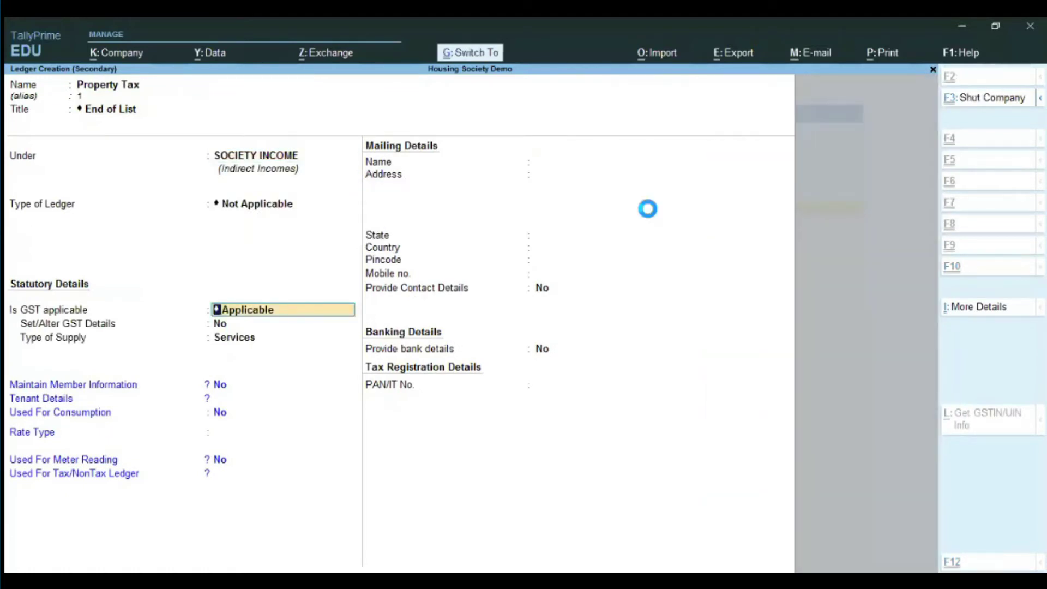
pyautogui.hotkey('ctrl', 'a')
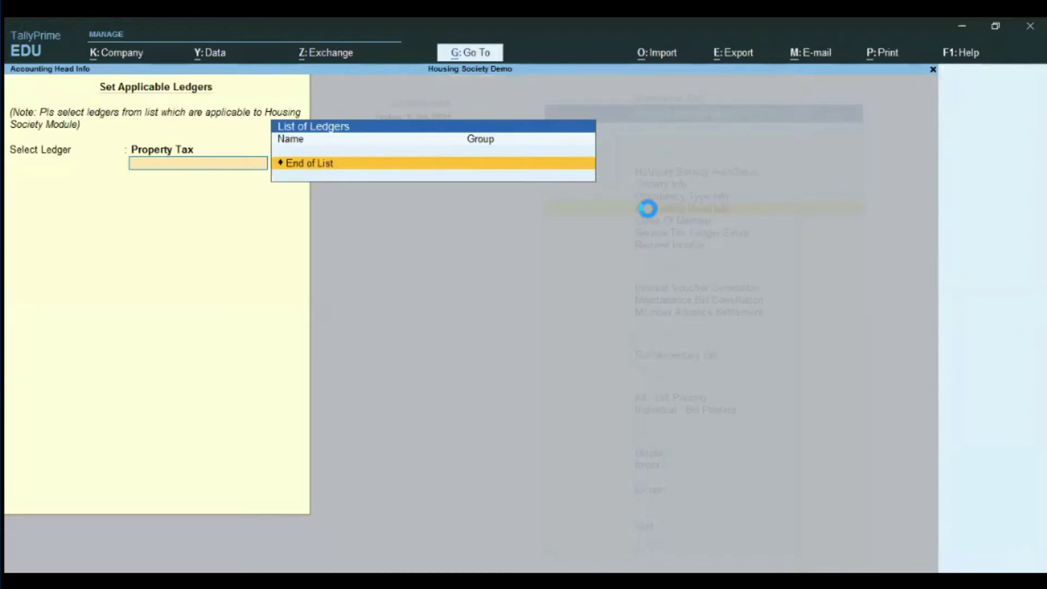
# Create the applicable ledger Service Charges with title End of List and alias 2 under SOCIETY INCOME.
pyautogui.write('Service Charges')
pyautogui.press('Return')
pyautogui.press('Down')
pyautogui.press('Return')
pyautogui.write('2')
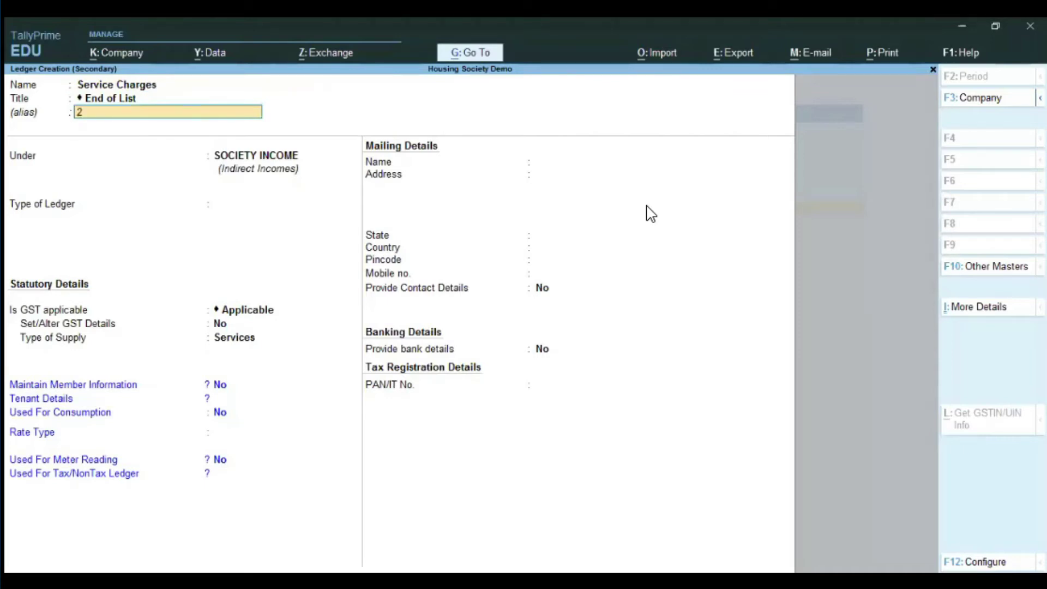
pyautogui.press('Return')
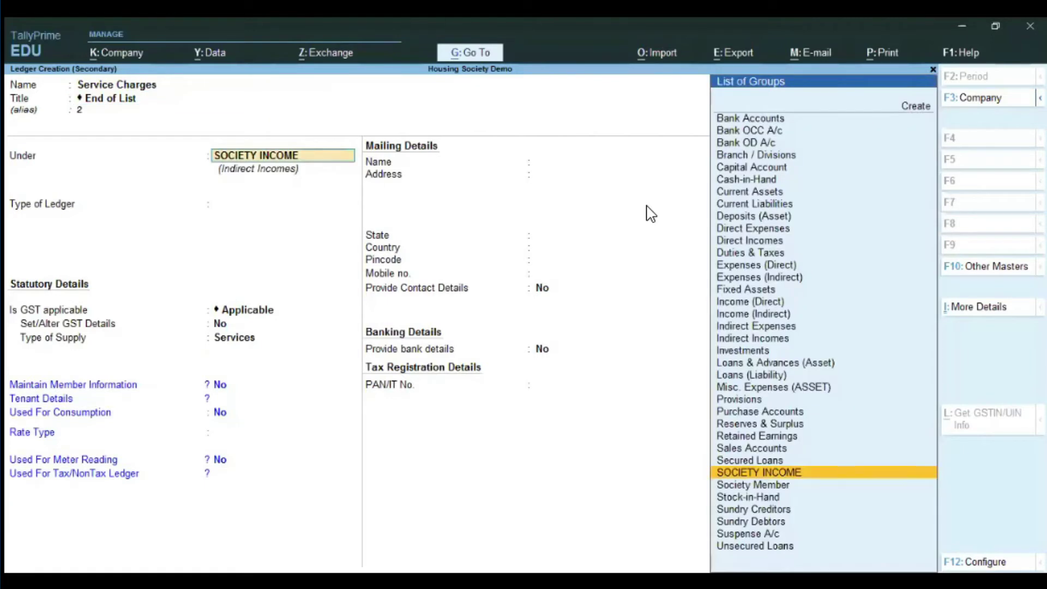
pyautogui.press('ctrl')
pyautogui.hotkey('ctrl', 'Return')
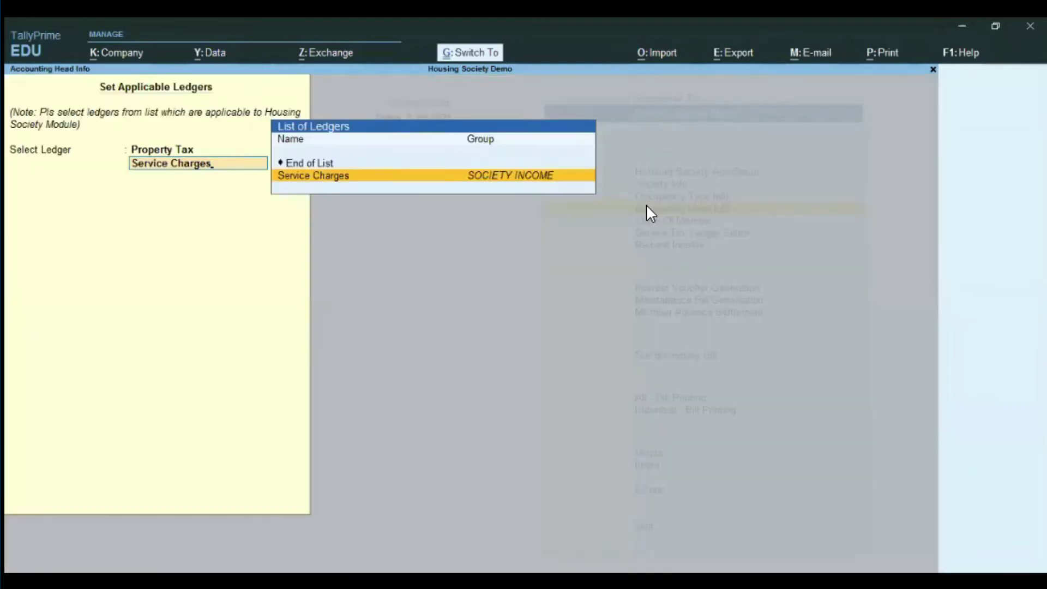
# Create the applicable ledger Non Occupancy Charges with title End of List and alias 3 under SOCIETY INCOME.
pyautogui.hotkey('alt', 'c')
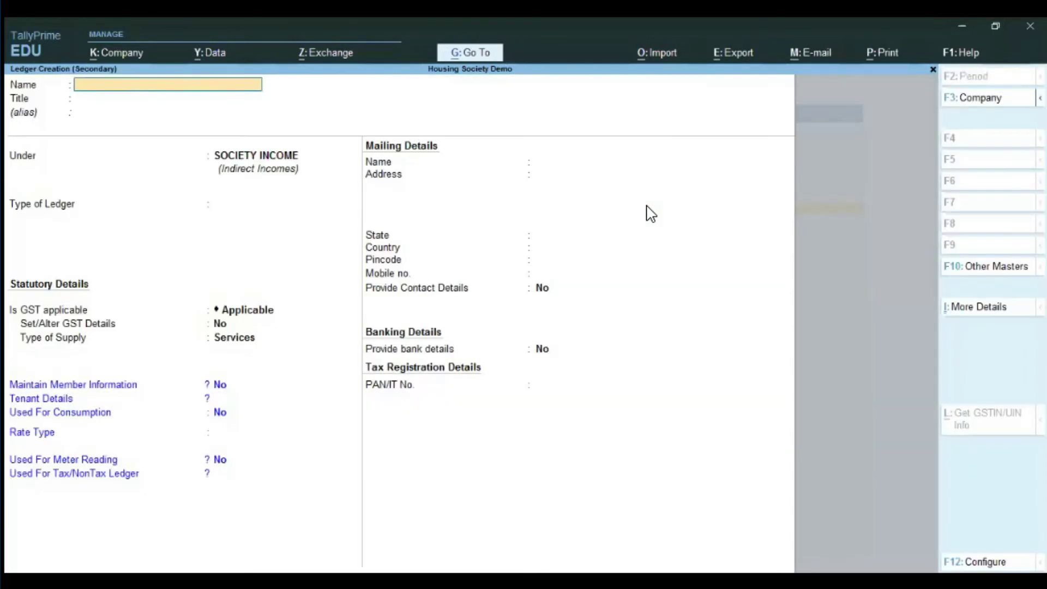
pyautogui.write('Non Occupancy Charges')
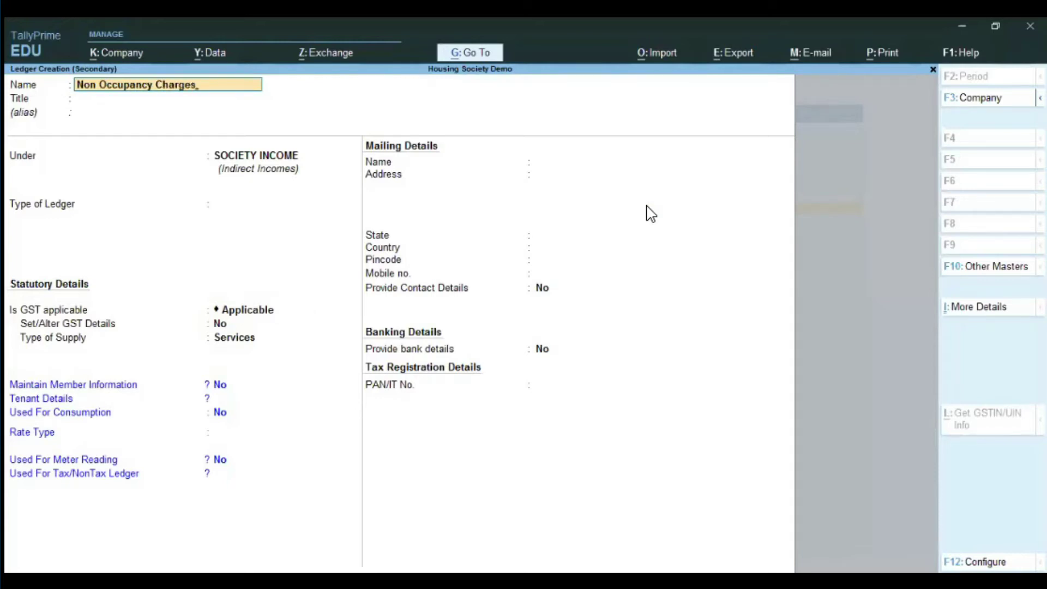
pyautogui.press('Return')
pyautogui.press('Down')
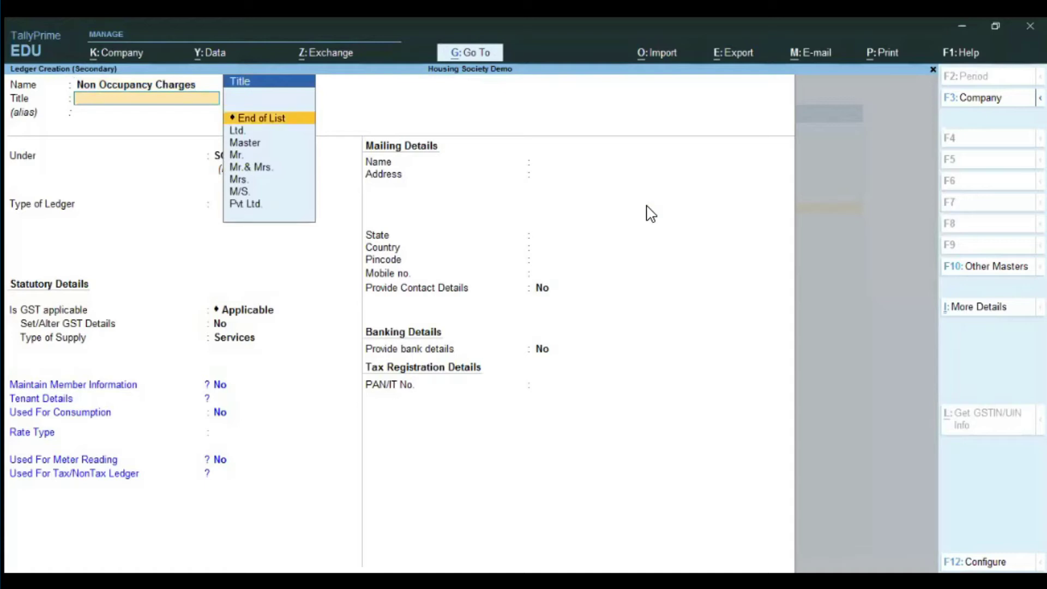
pyautogui.press('Return')
pyautogui.write('3')
pyautogui.press('Return')
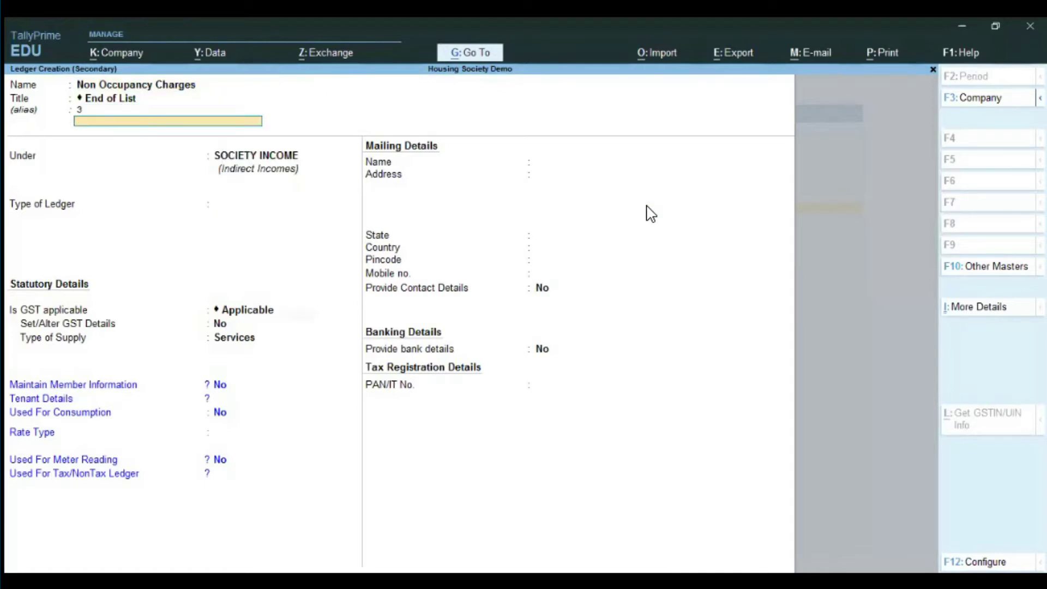
pyautogui.press('ctrl')
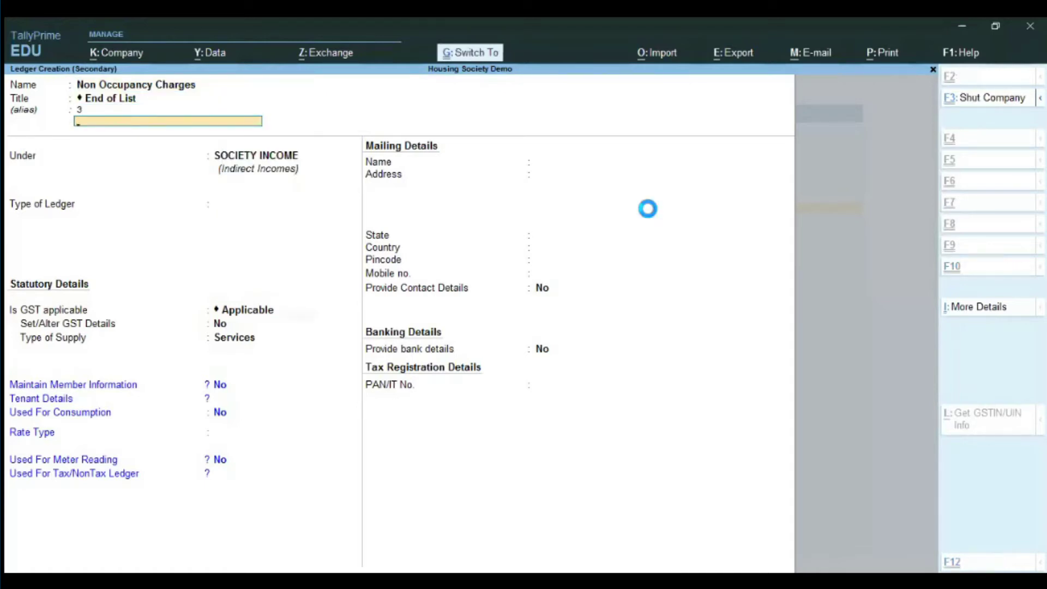
pyautogui.hotkey('ctrl', 'a')
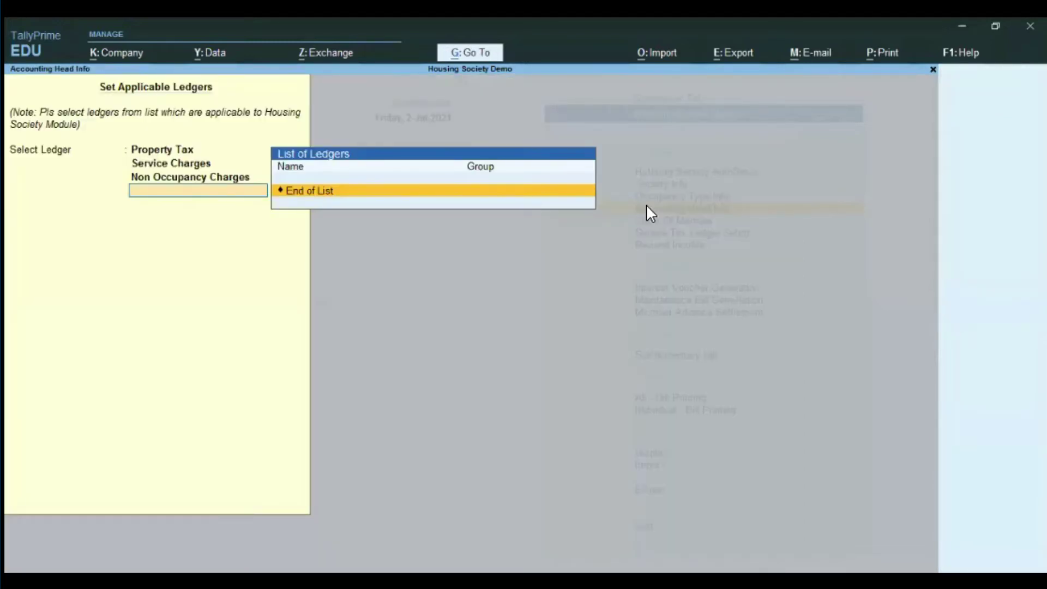
# Create the applicable ledger Interest with title End of List and no alias under SOCIETY INCOME.
pyautogui.hotkey('alt', 'c')
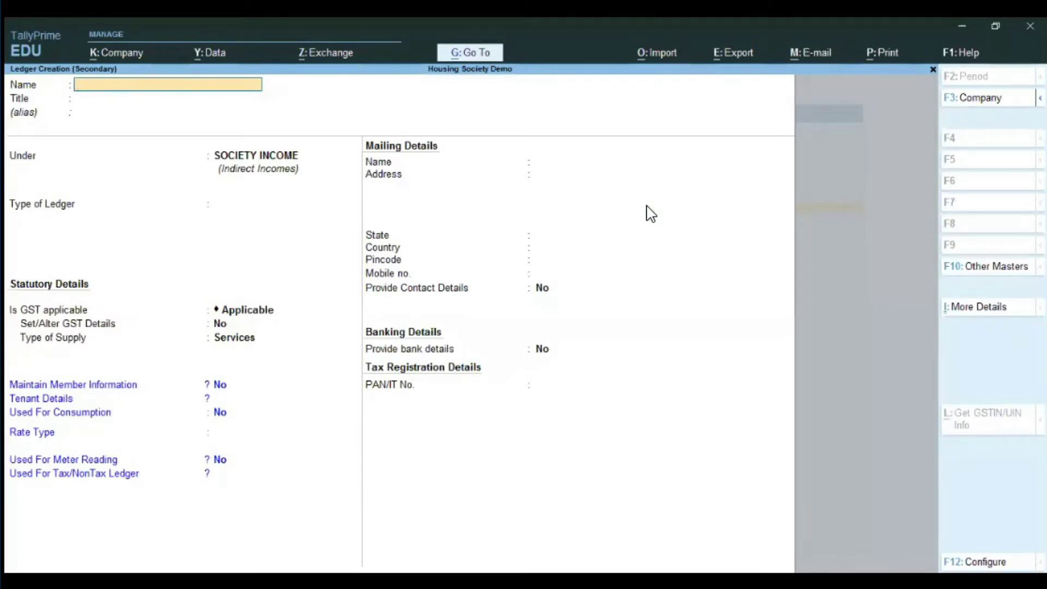
pyautogui.write('Interest')
pyautogui.press('Return')
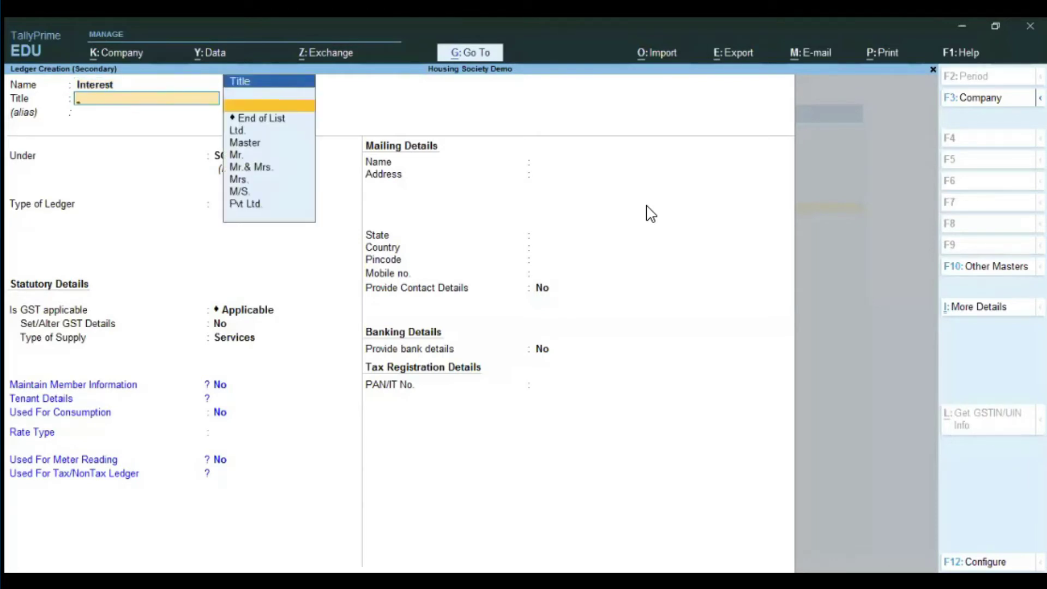
pyautogui.press('Down')
pyautogui.press('Return')
pyautogui.press('Return')
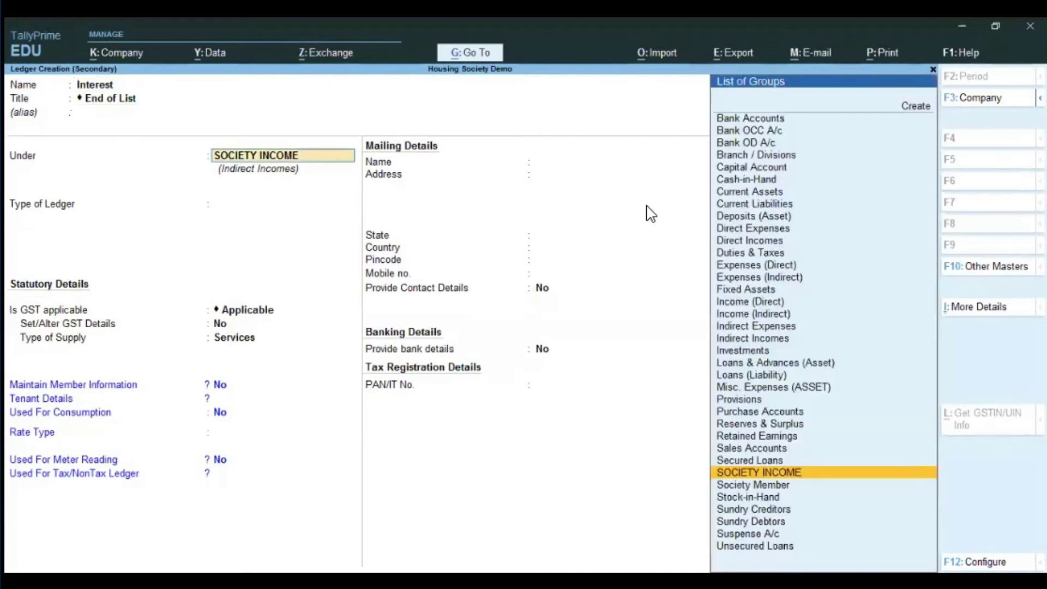
pyautogui.press('ctrl')
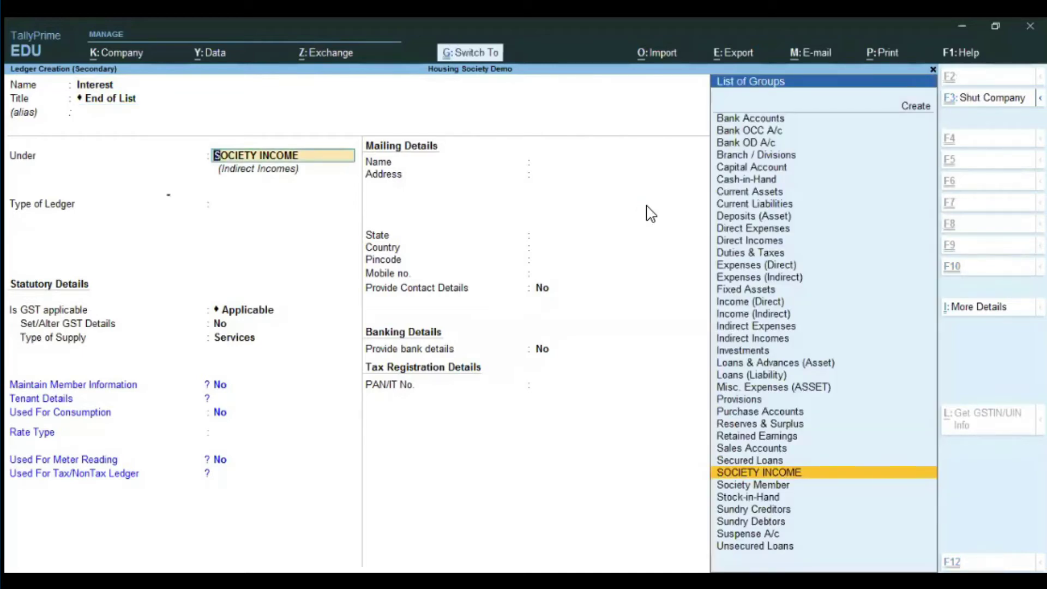
pyautogui.hotkey('ctrl', 'a')
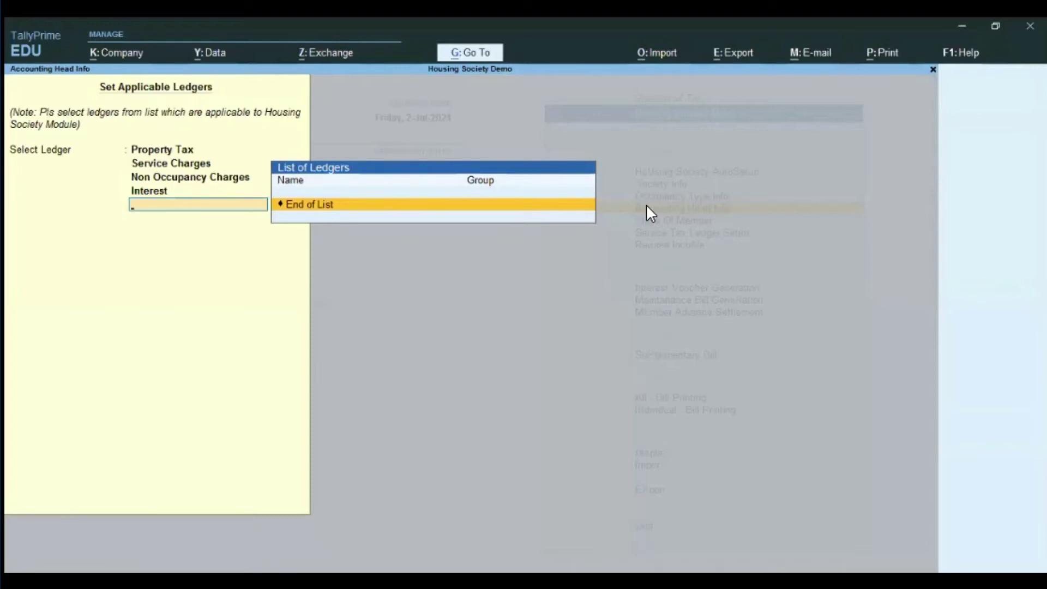
# End and accept the applicable ledgers list, and return to the Gateway of Tally.
pyautogui.press('Return')
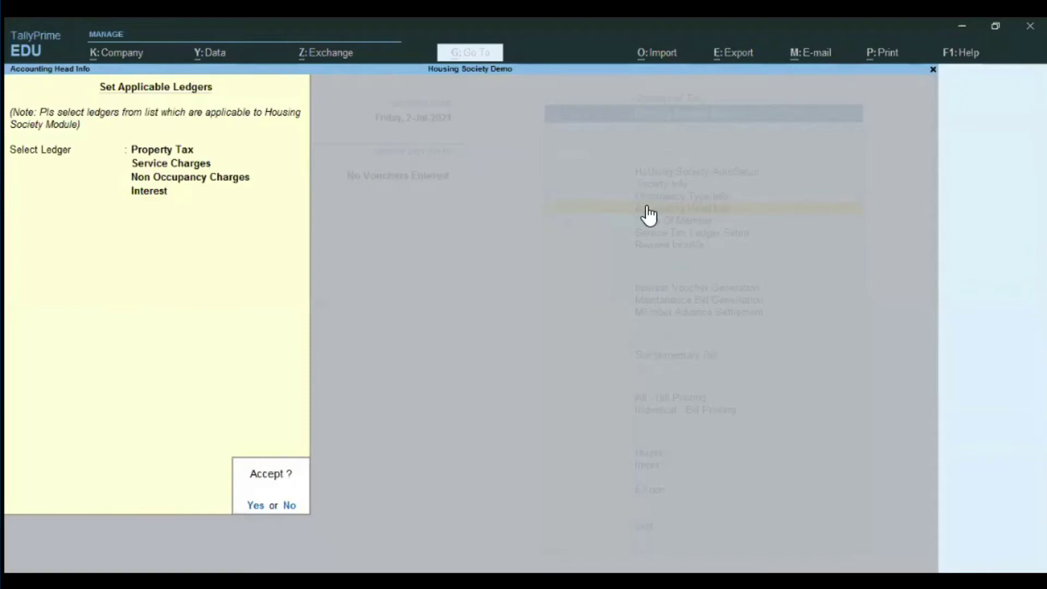
pyautogui.press('Return')
pyautogui.press('Escape')
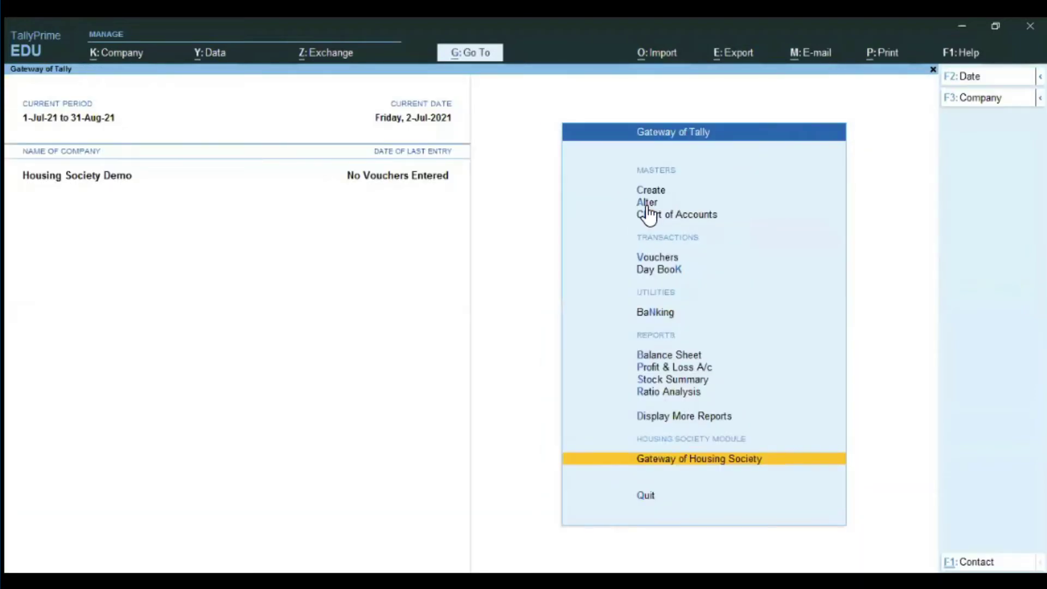
# Start a new ledger named Cgst with title End of List and no alias, placed under Duties & Taxes.
pyautogui.press('Up')
pyautogui.press('Up')
pyautogui.press('Up')
pyautogui.press('Up')
pyautogui.press('Up')
pyautogui.press('Up')
pyautogui.press('Up')
pyautogui.press('Up')
pyautogui.press('Up')
pyautogui.press('Up')
pyautogui.press('Up')
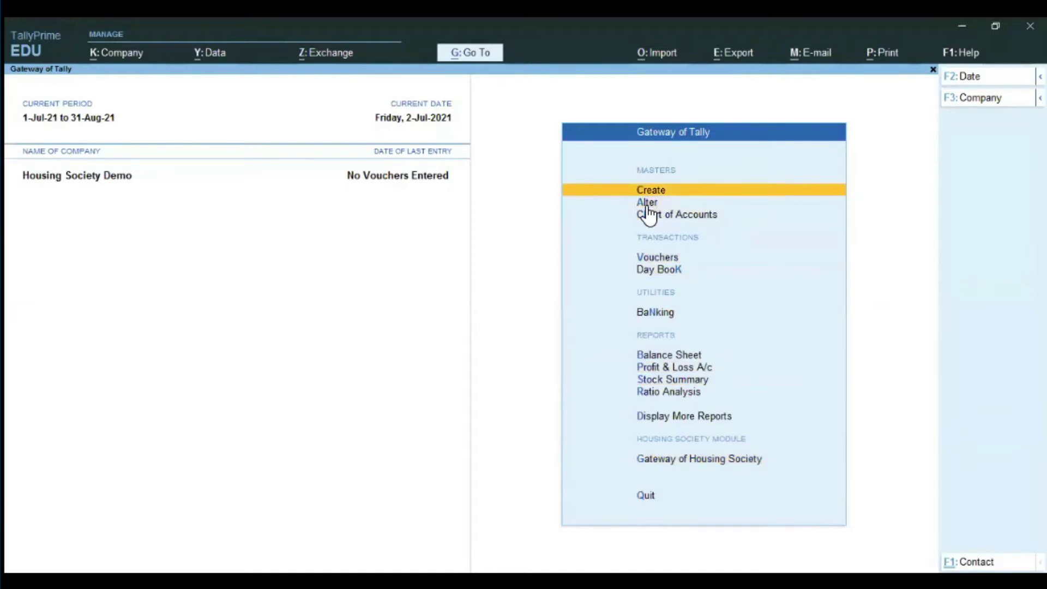
pyautogui.press('Return')
pyautogui.press('Down')
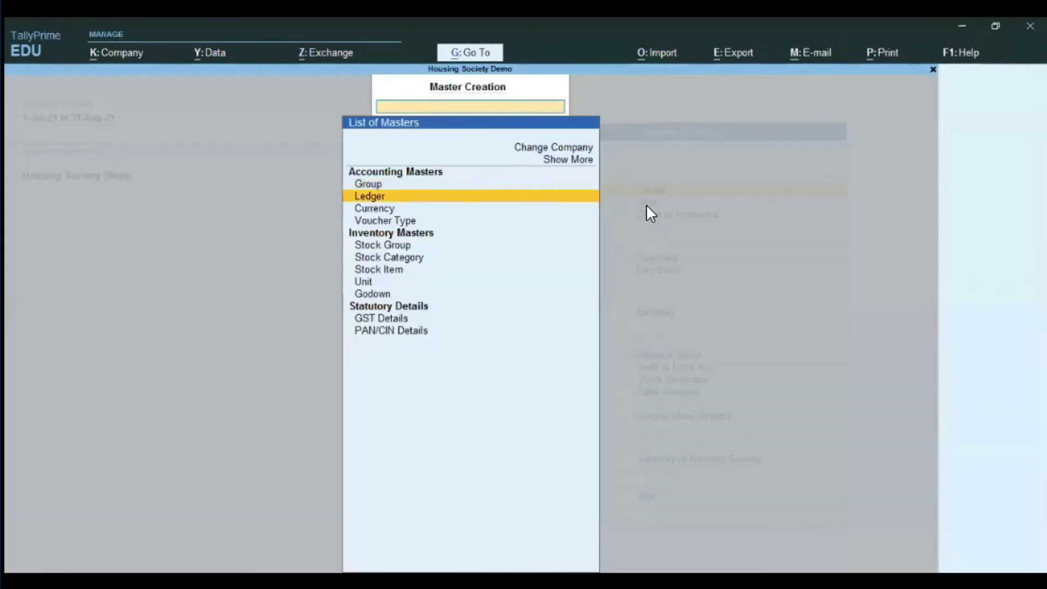
pyautogui.press('Return')
pyautogui.write('Cgst')
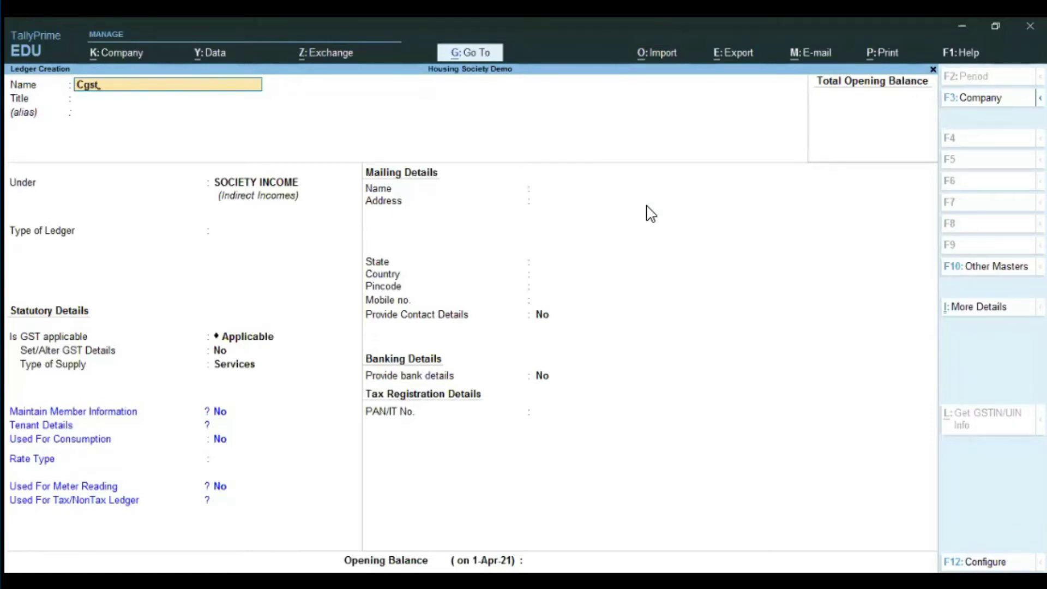
pyautogui.press('Return')
pyautogui.press('Down')
pyautogui.press('Return')
pyautogui.press('Return')
pyautogui.write('Dui')
pyautogui.press('Escape')
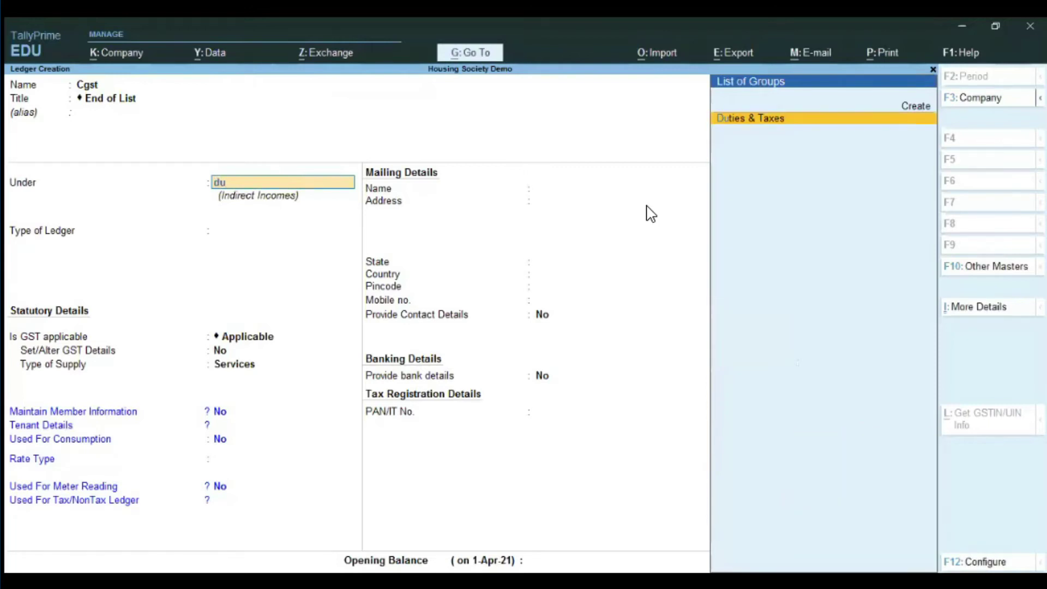
pyautogui.press('Return')
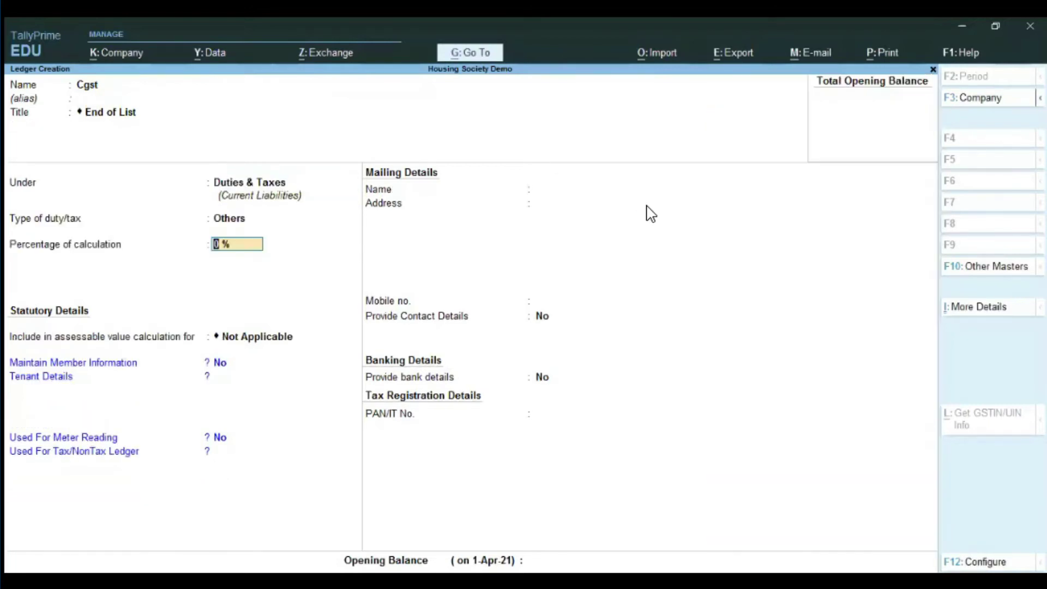
# Set the Cgst ledger's type of duty/tax to GST with tax type Central Tax, and save the ledger.
pyautogui.press('BackSpace')
pyautogui.press('Up')
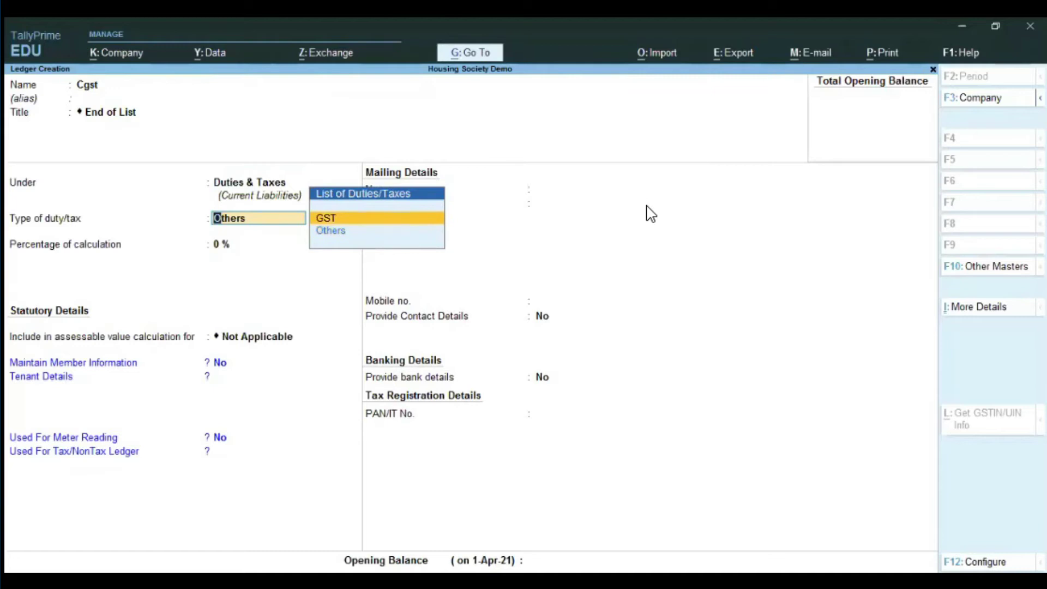
pyautogui.press('Return')
pyautogui.press('Return')
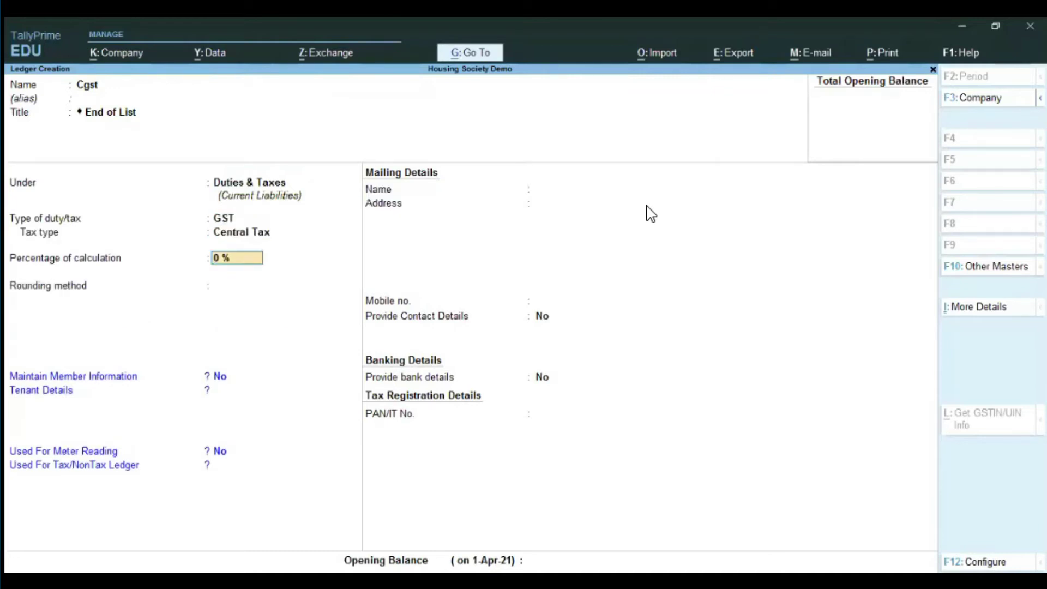
pyautogui.press('ctrl')
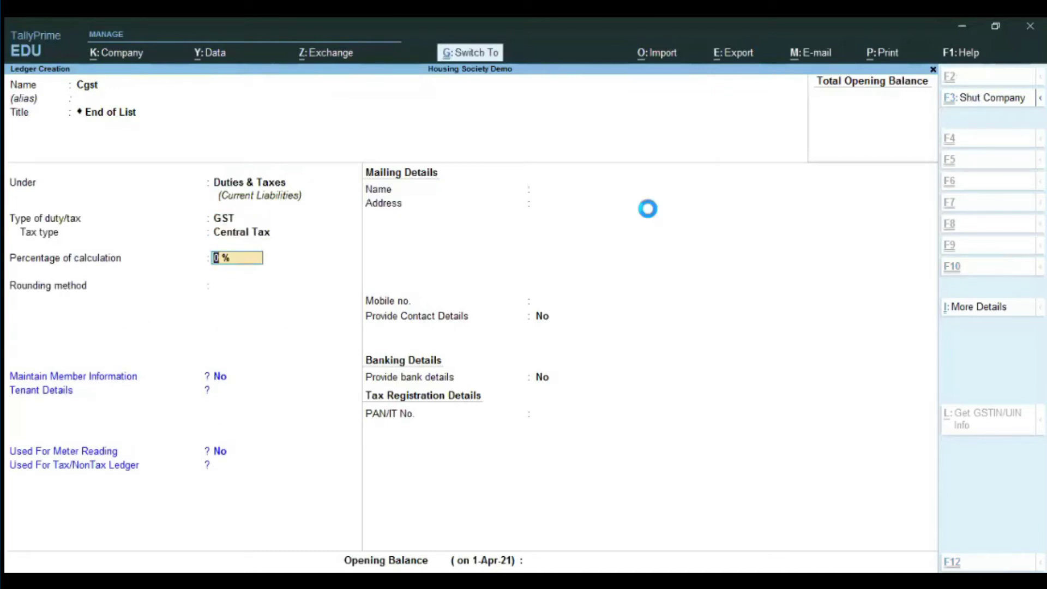
pyautogui.hotkey('ctrl', 'a')
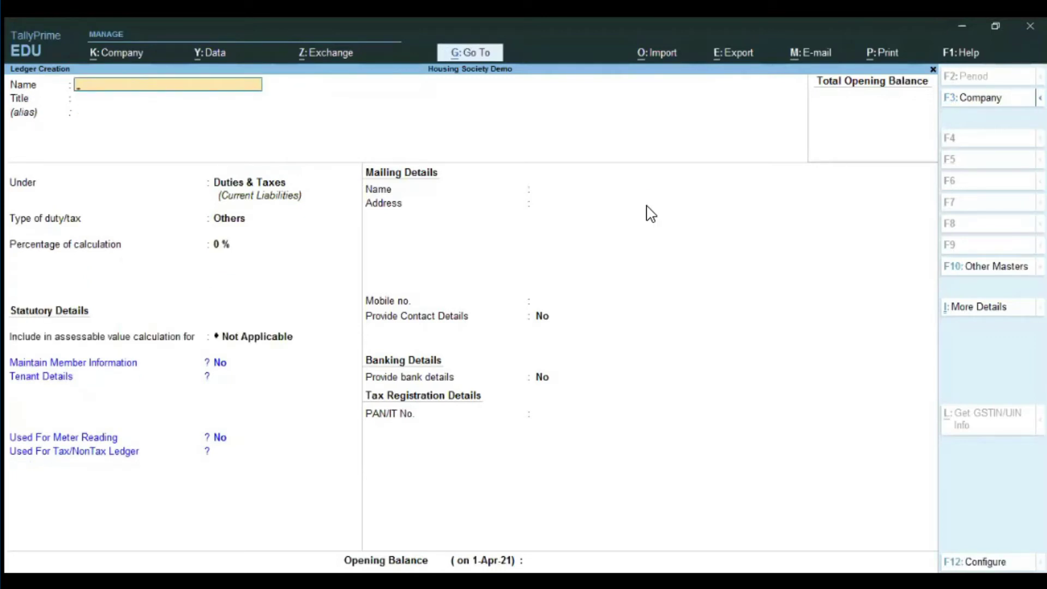
# Start a ledger named Sgst with title End of List and no alias, kept under Duties & Taxes.
pyautogui.write('Sgst')
pyautogui.press('Return')
pyautogui.press('Down')
pyautogui.press('Return')
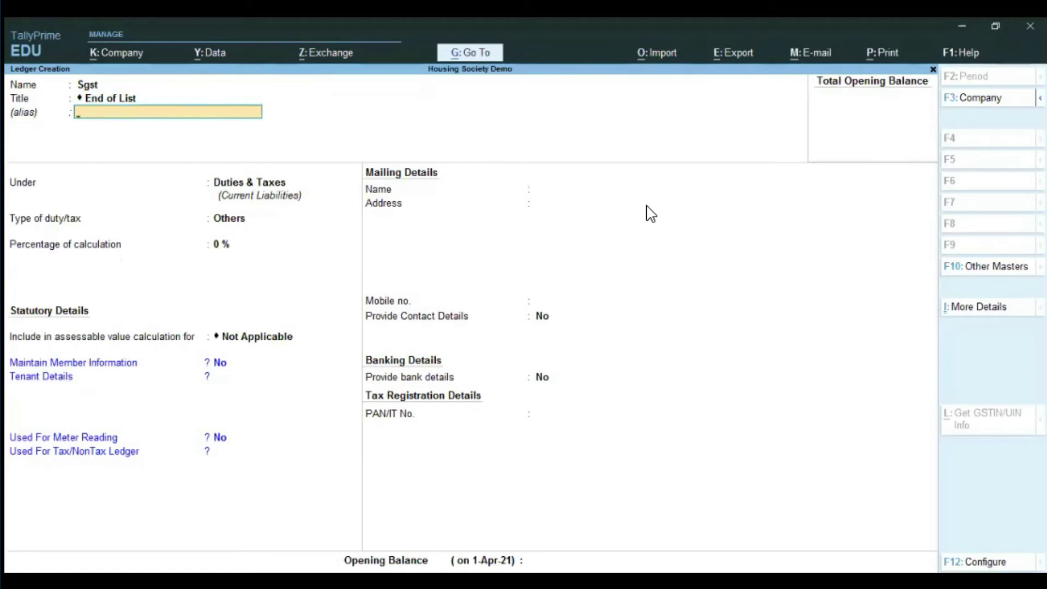
pyautogui.press('Return')
pyautogui.press('Return')
# Set the Sgst ledger's type of duty/tax to GST with tax type State Tax, and save the ledger.
pyautogui.press('Up')
pyautogui.press('Return')
pyautogui.press('Down')
pyautogui.press('Down')
pyautogui.press('Down')
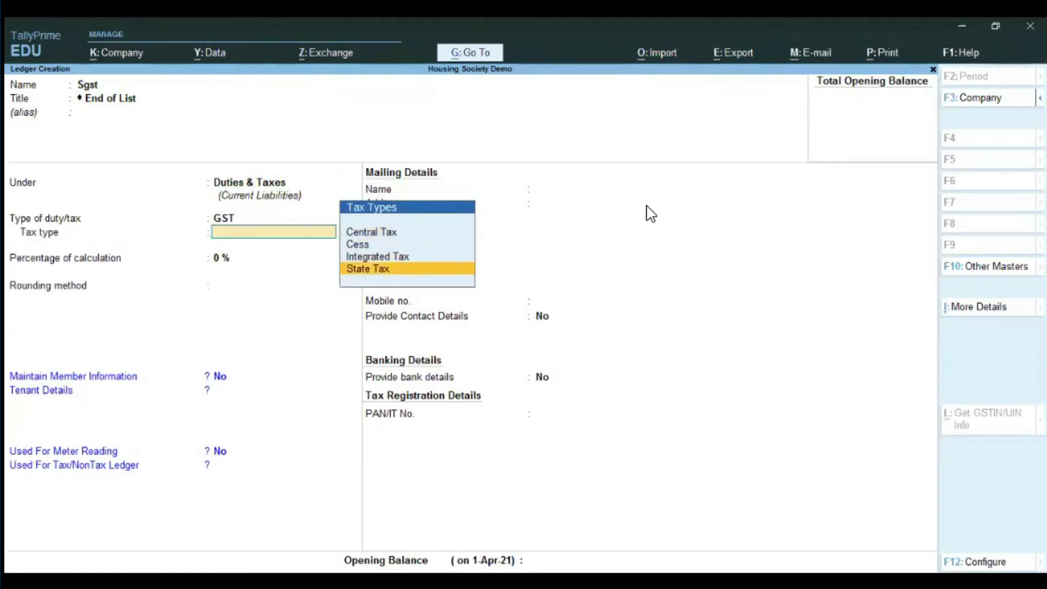
pyautogui.press('Return')
pyautogui.press('ctrl')
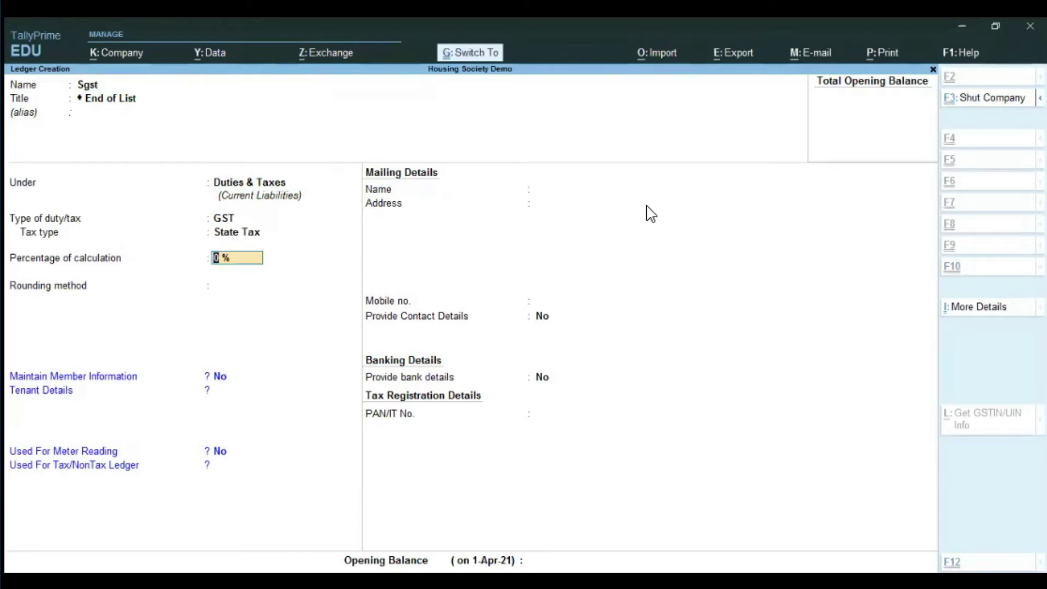
pyautogui.hotkey('ctrl', 'a')
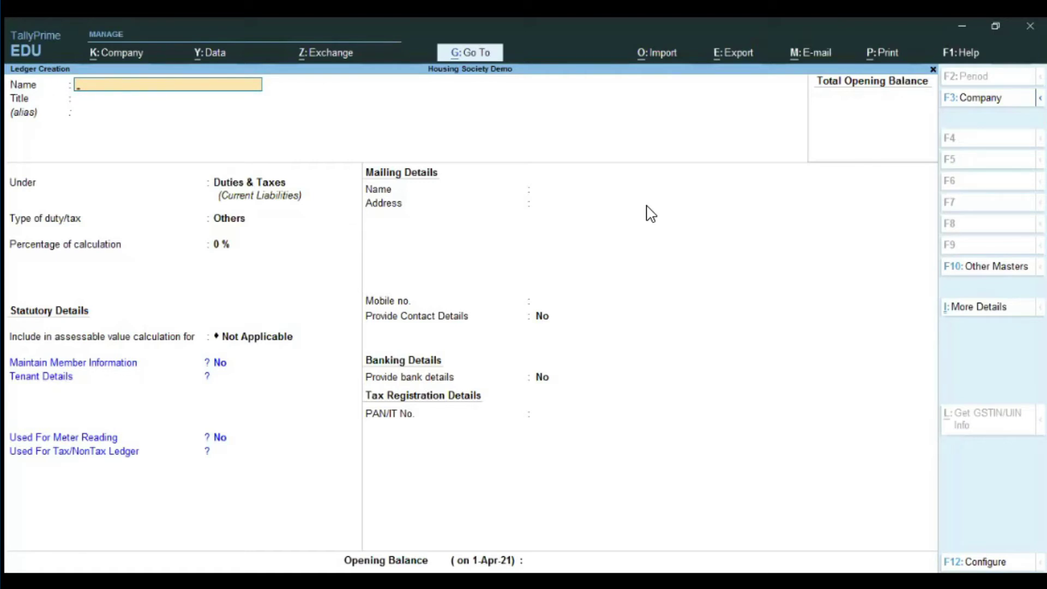
# Start a member ledger named Member-01 with the title Mr.
pyautogui.write('Member-01')
pyautogui.press('Return')
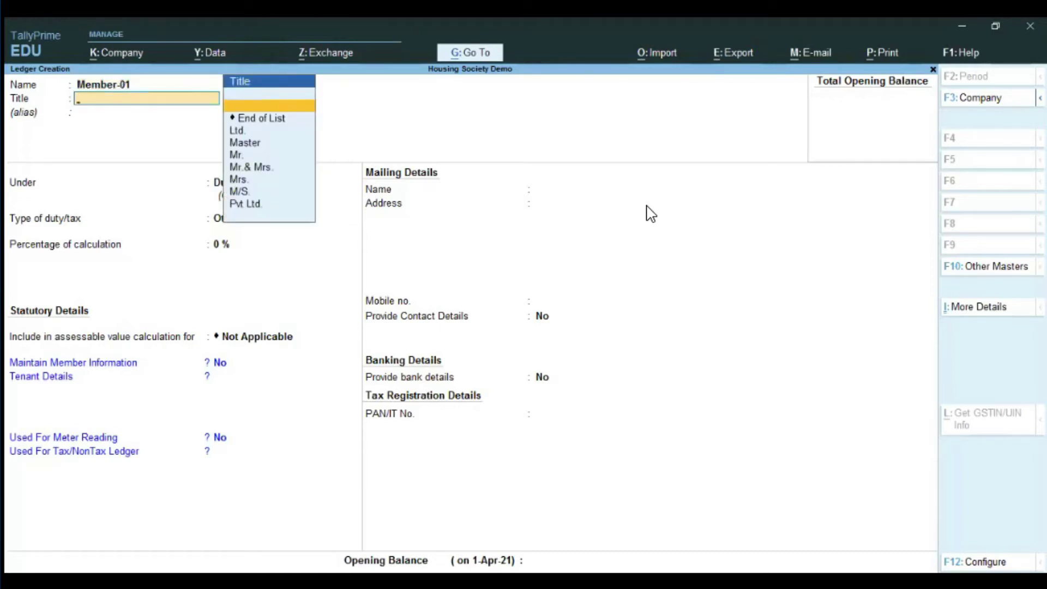
pyautogui.press('Down')
pyautogui.press('Down')
pyautogui.press('Down')
pyautogui.press('Down')
pyautogui.press('Return')
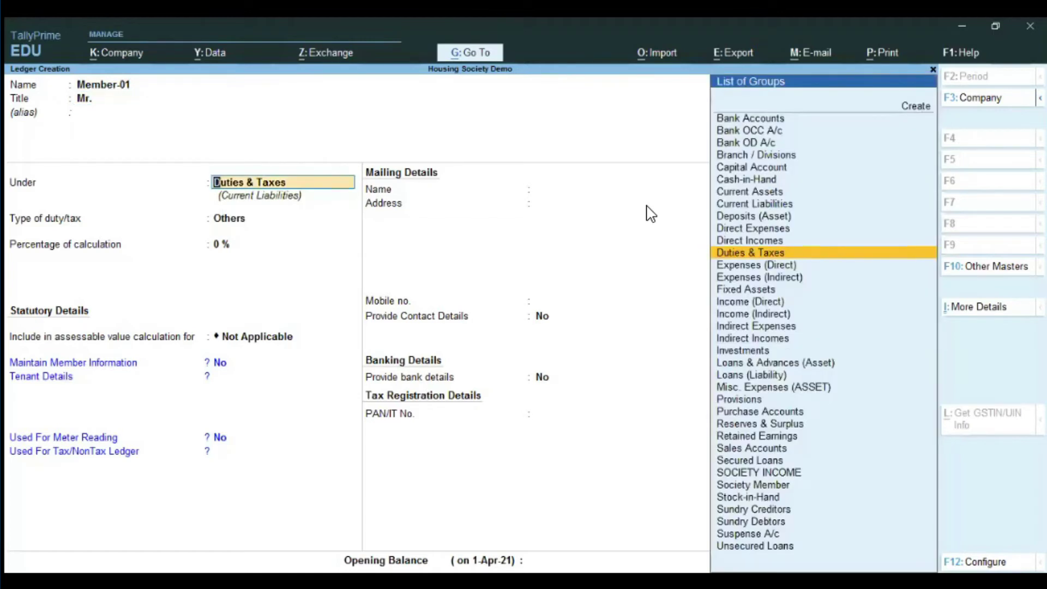
# Place the Member-01 ledger under the Society Member group, keeping its title Mr.
pyautogui.write('Socie')
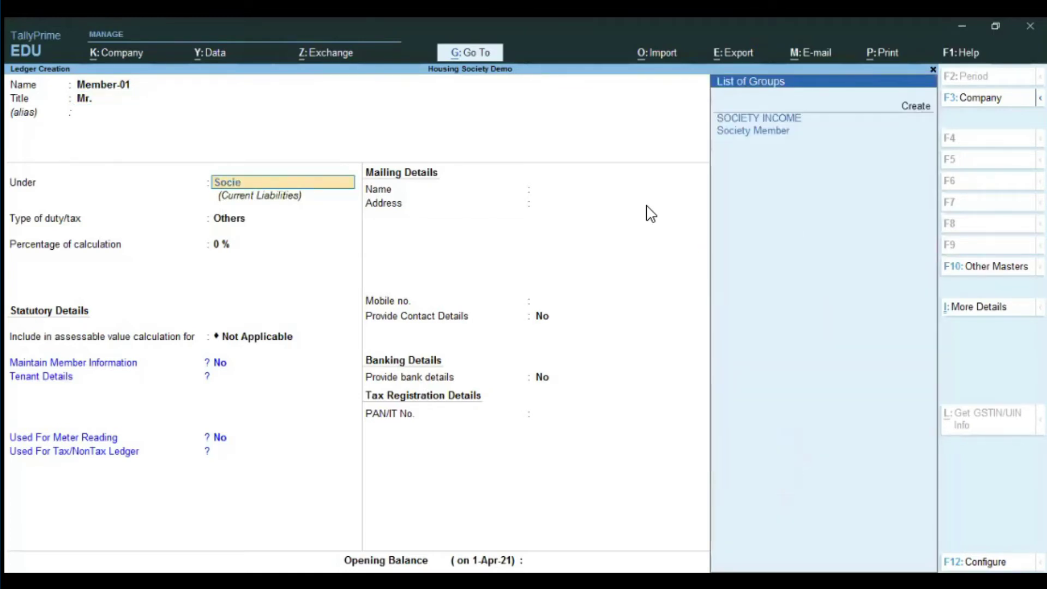
pyautogui.press('Down')
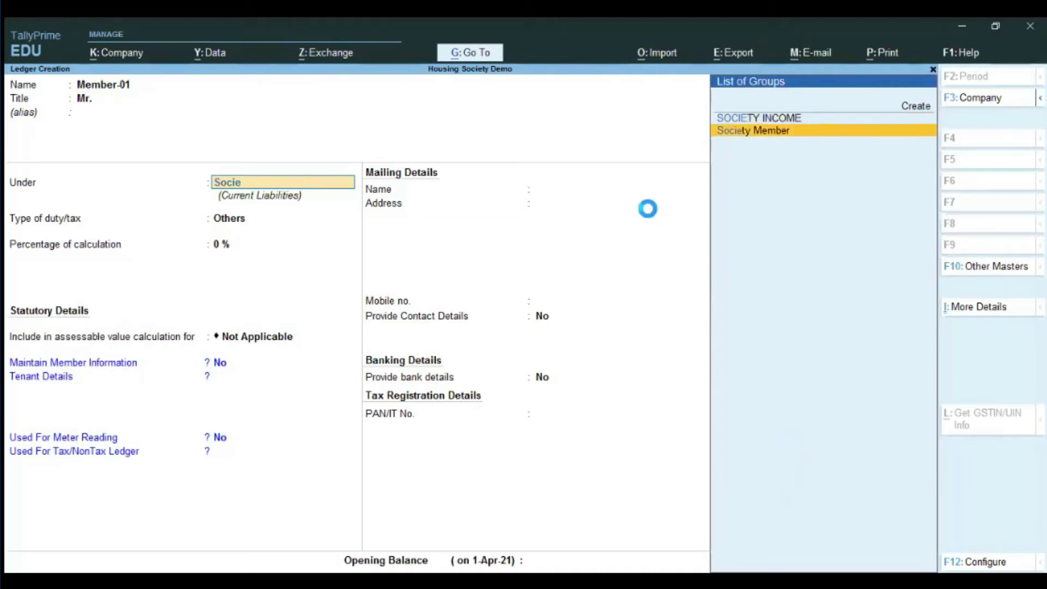
pyautogui.press('Return')
pyautogui.press('Return')
pyautogui.press('Return')
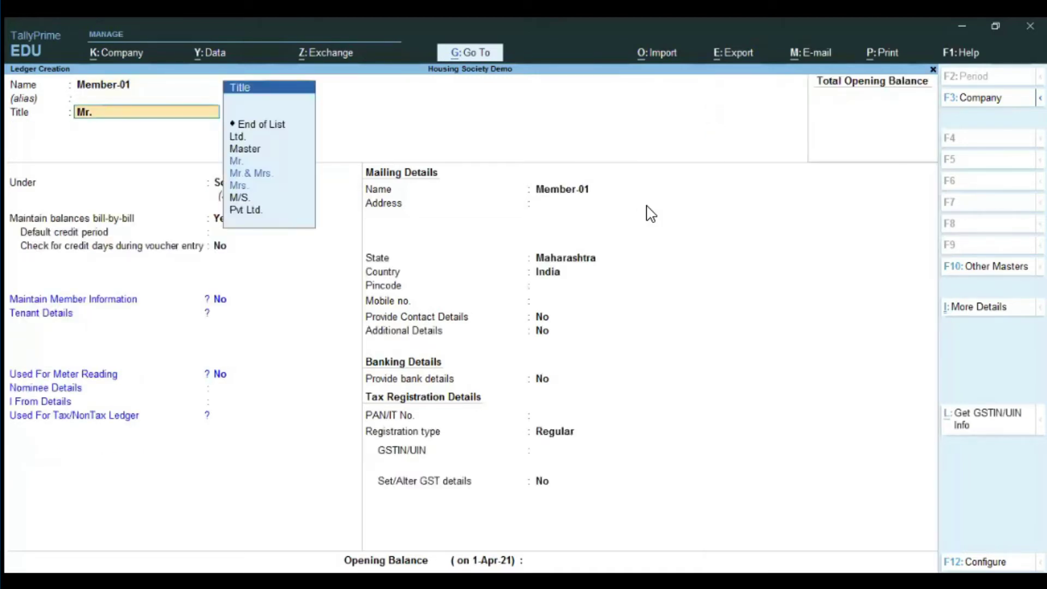
pyautogui.press('Return')
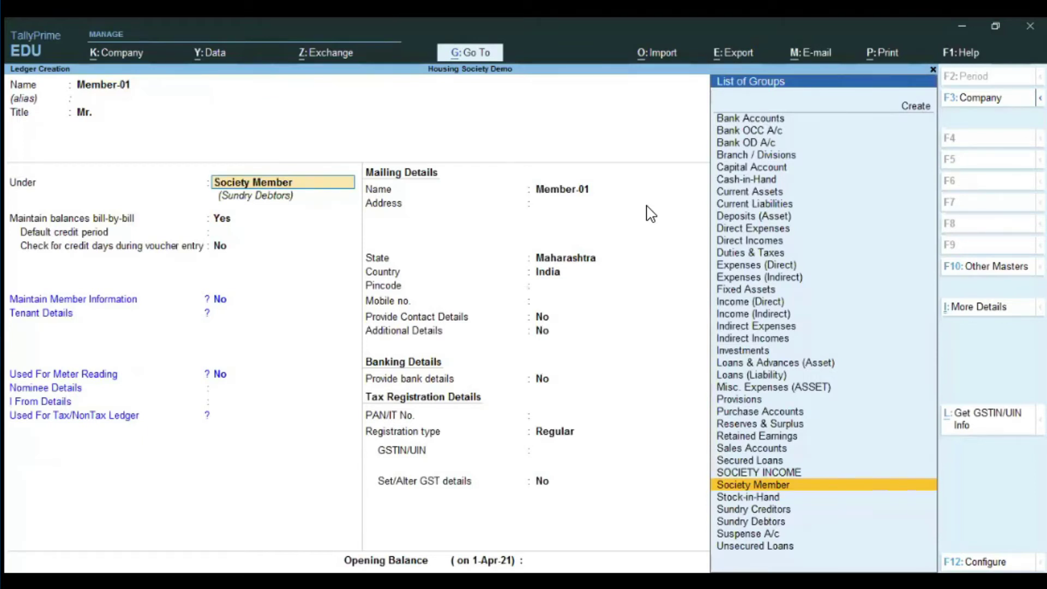
pyautogui.press('Return')
# Keep the bill-by-bill and credit settings of Member-01 and set Maintain Member Information to Yes.
pyautogui.press('Return')
pyautogui.press('Return')
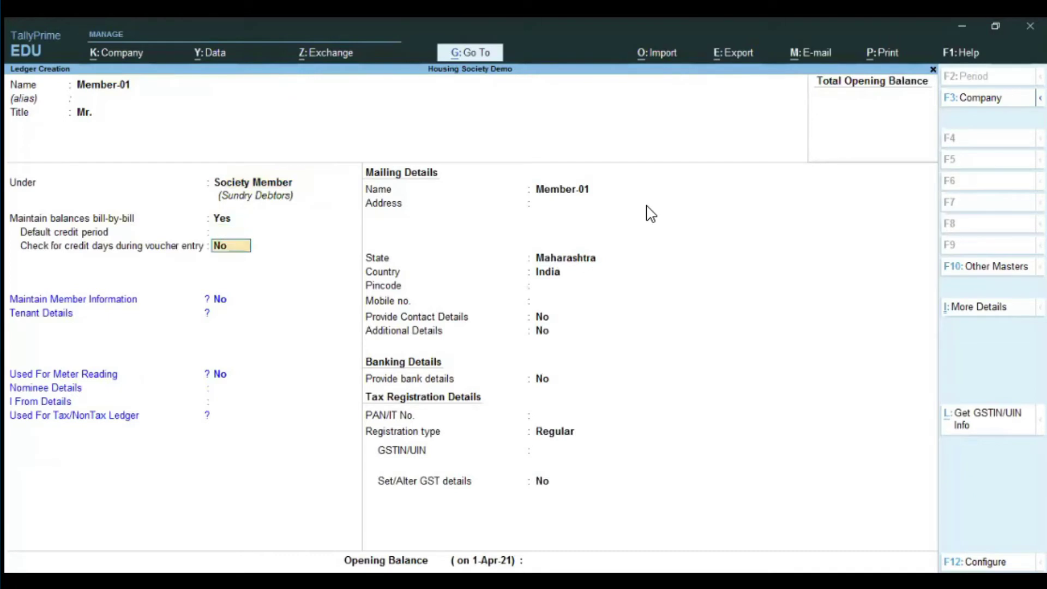
pyautogui.press('Return')
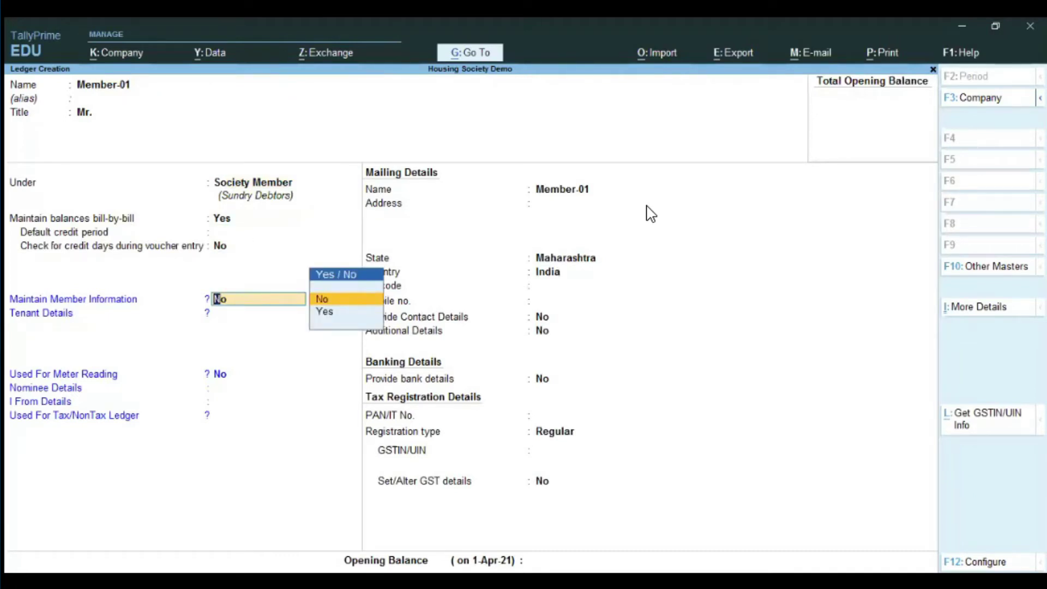
pyautogui.press('Down')
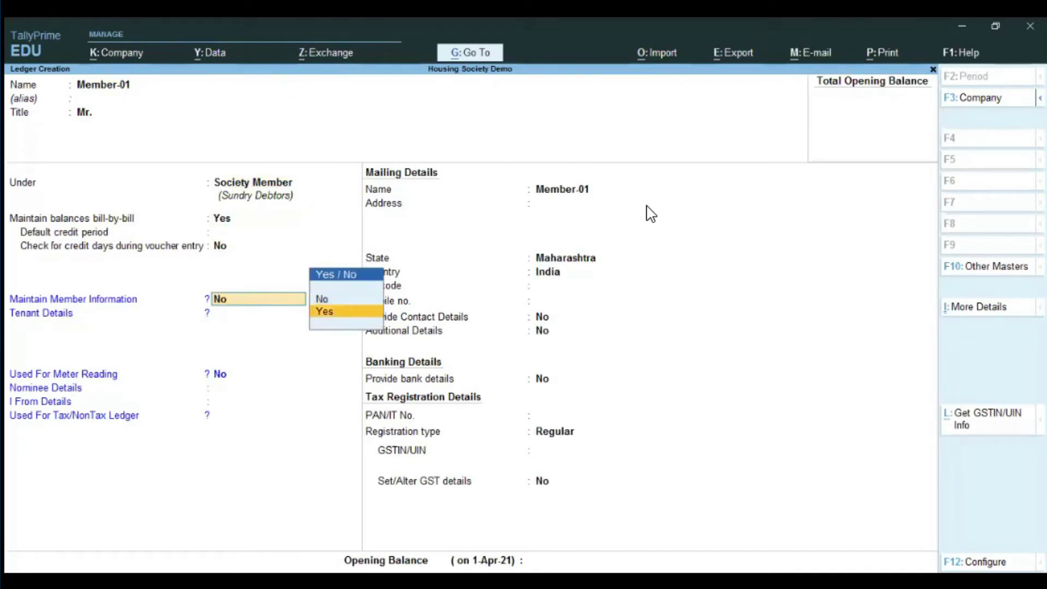
pyautogui.press('Return')
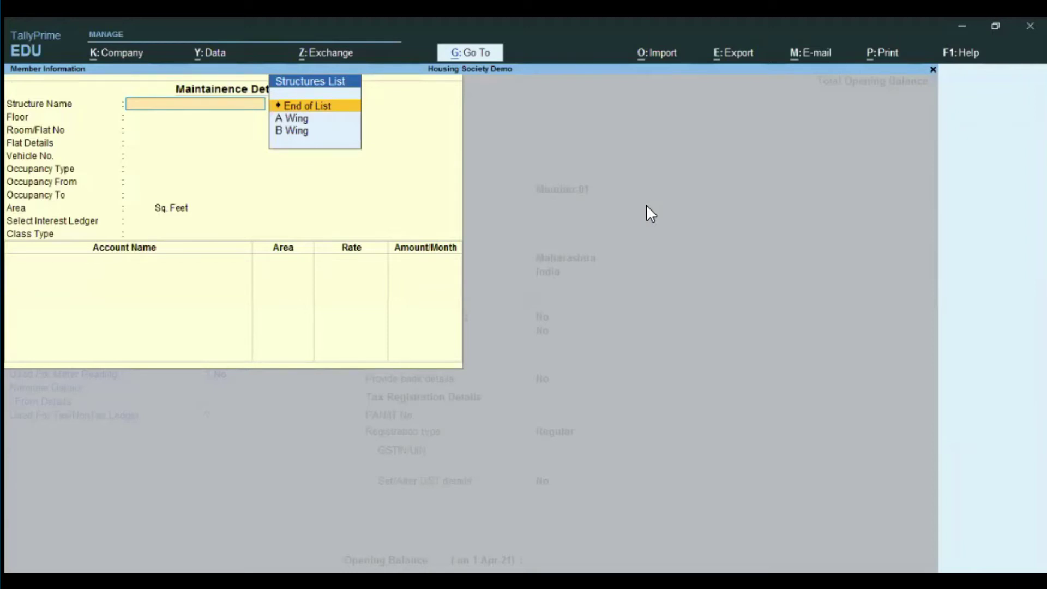
# In the maintenance details, set the structure to A Wing, the floor to 1st and the room/flat number to 001.
pyautogui.press('Down')
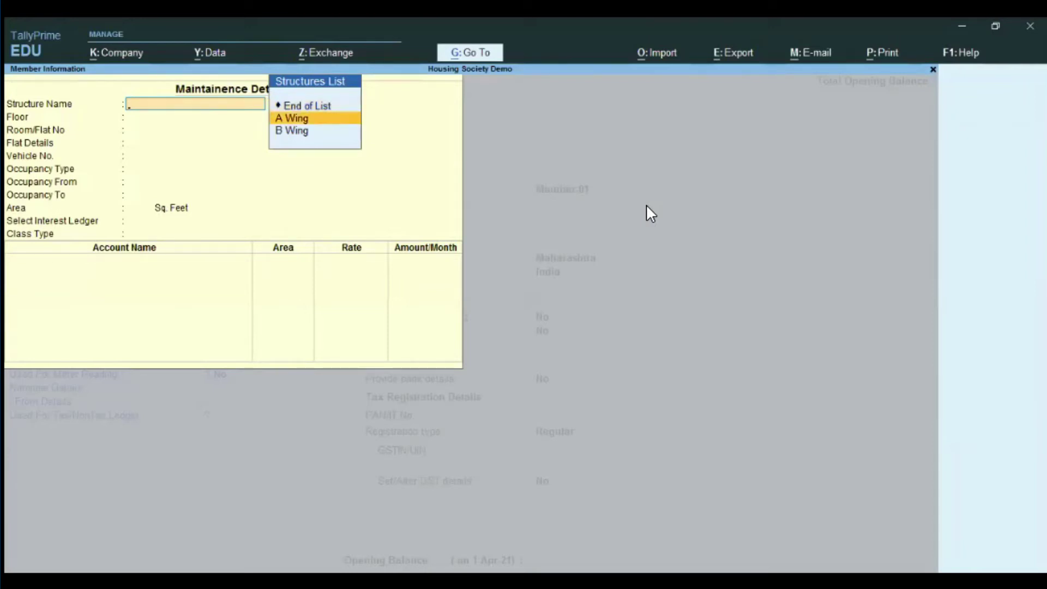
pyautogui.press('Return')
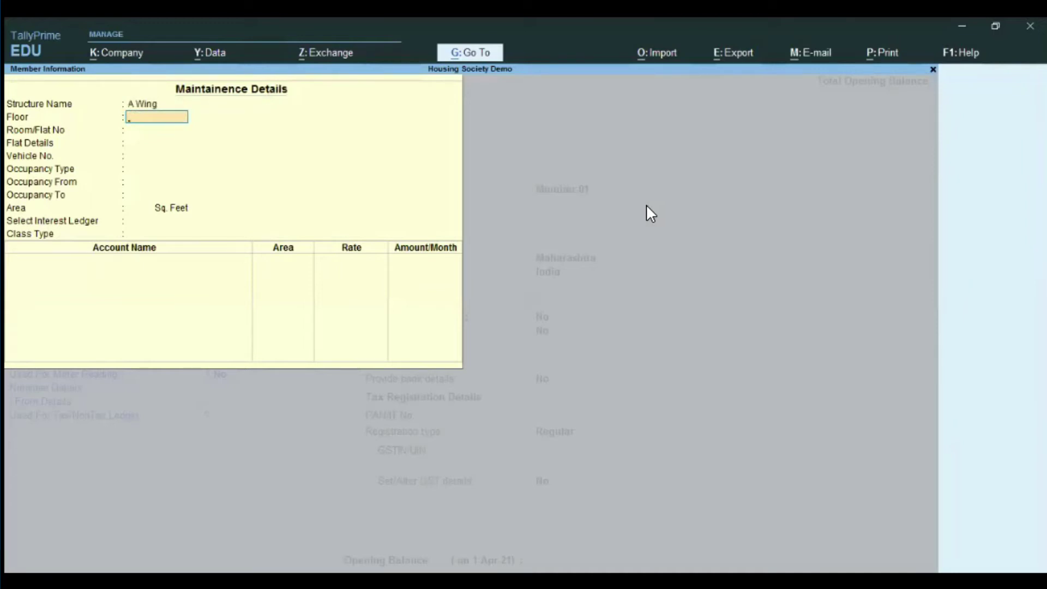
pyautogui.write('1st')
pyautogui.press('Return')
pyautogui.write('001')
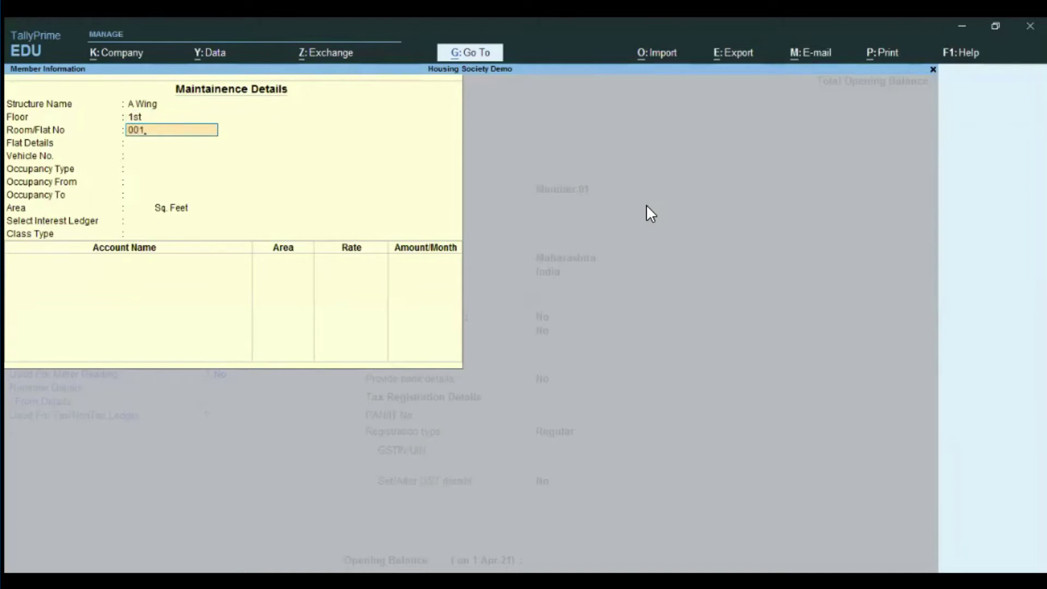
pyautogui.press('Return')
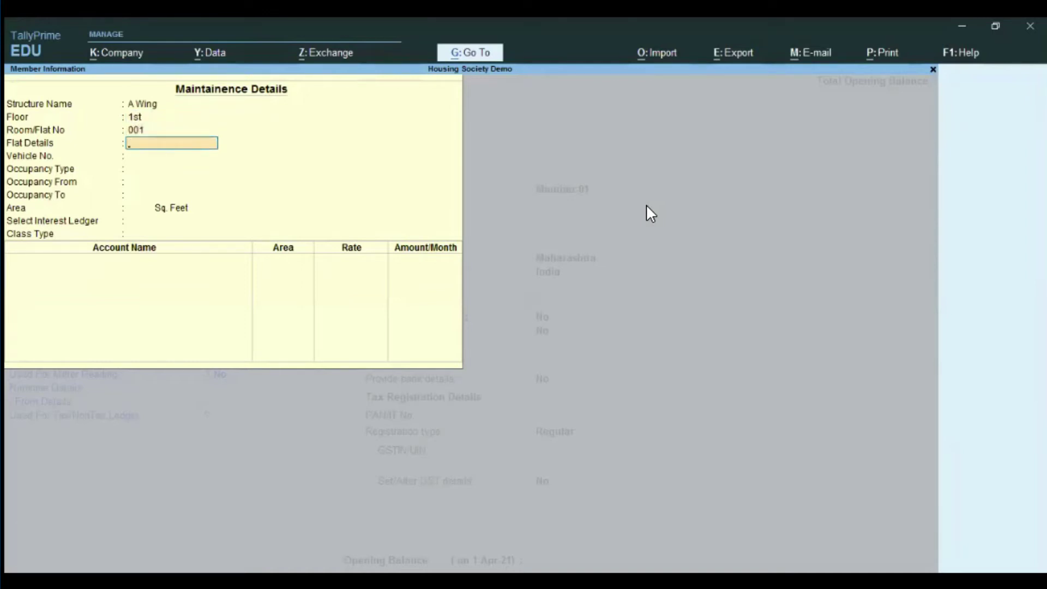
# Set the occupancy type to Flat, leaving the flat details, vehicle number and occupancy dates blank.
pyautogui.press('Return')
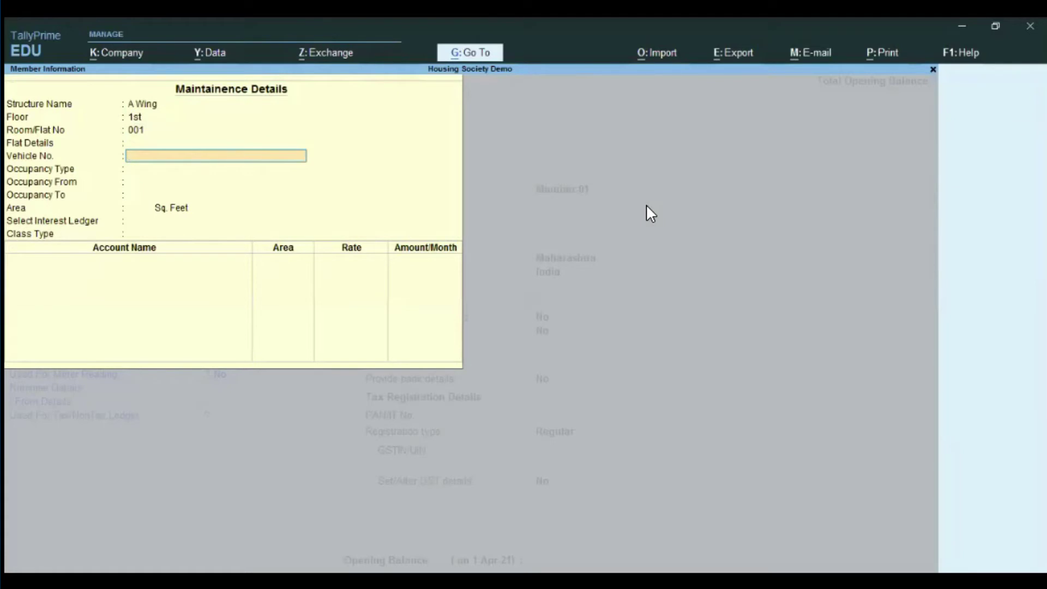
pyautogui.press('Return')
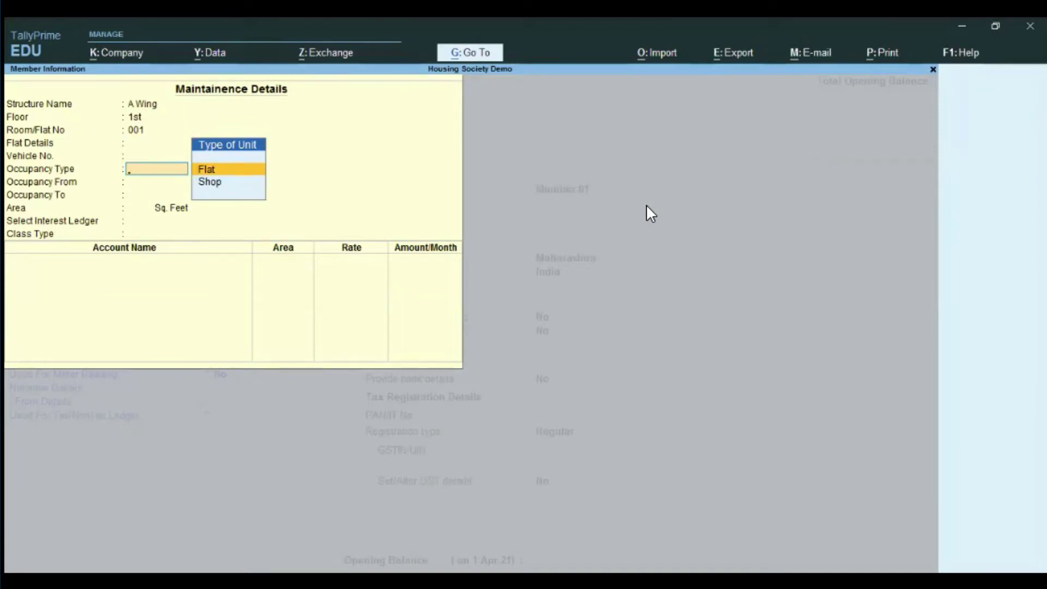
pyautogui.press('Return')
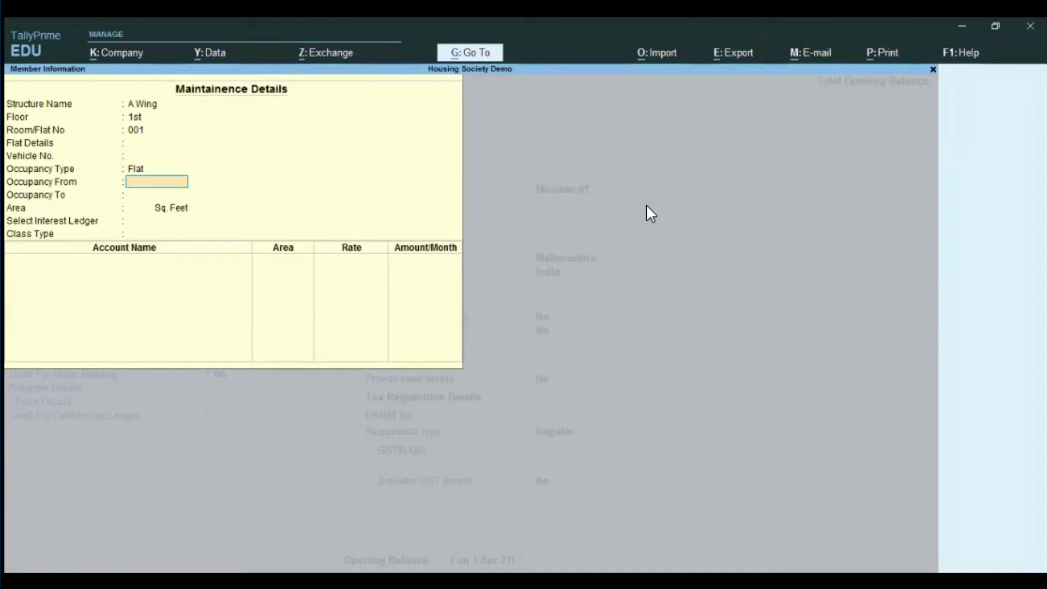
pyautogui.press('Return')
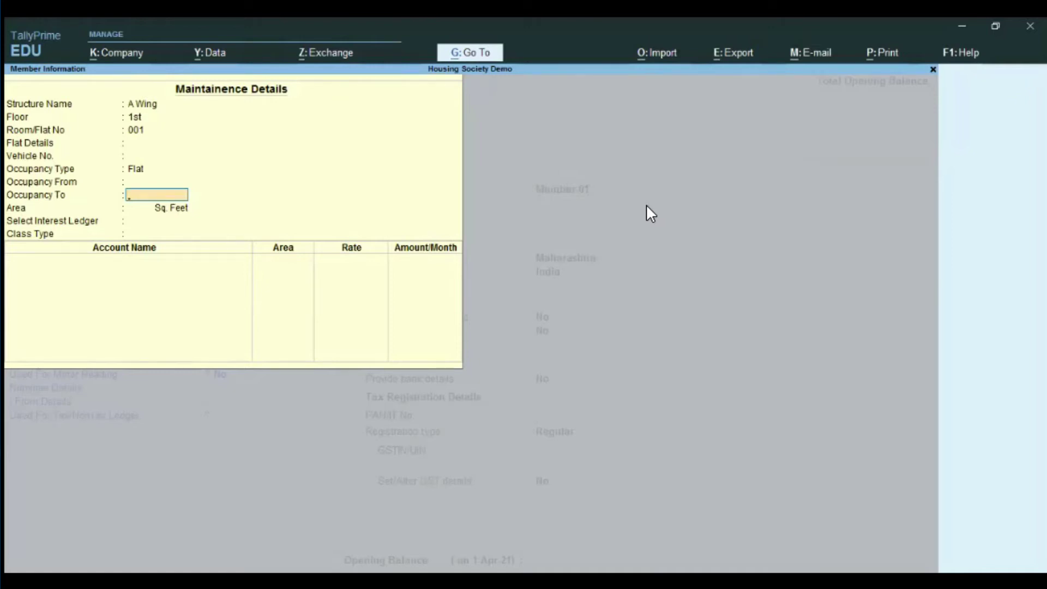
pyautogui.press('Return')
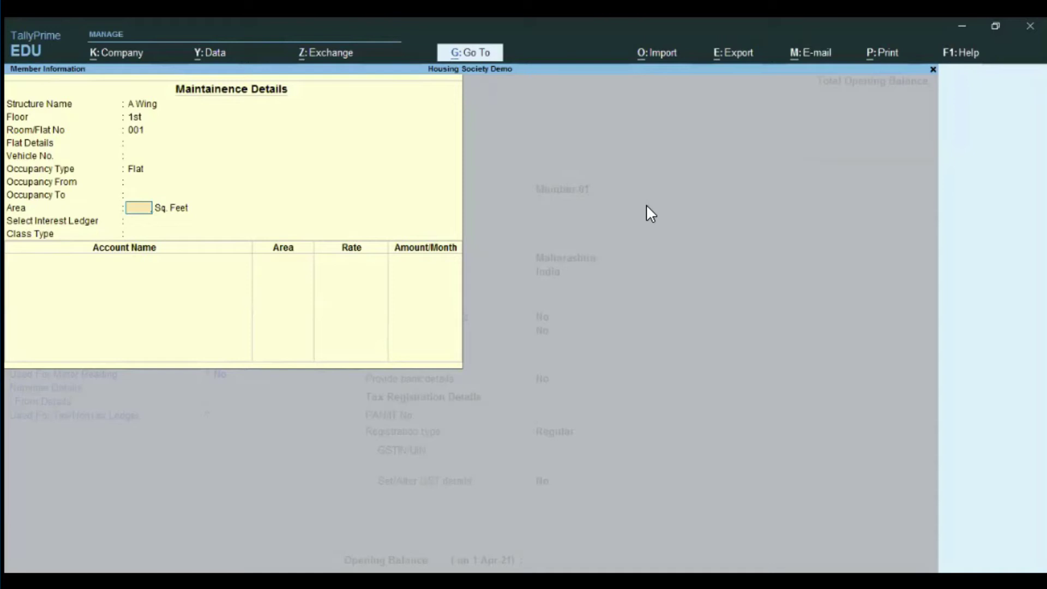
# Set the area to 950 Sq. Feet, the interest ledger to Interest and the class type to Not Applicable.
pyautogui.write('950')
pyautogui.press('Return')
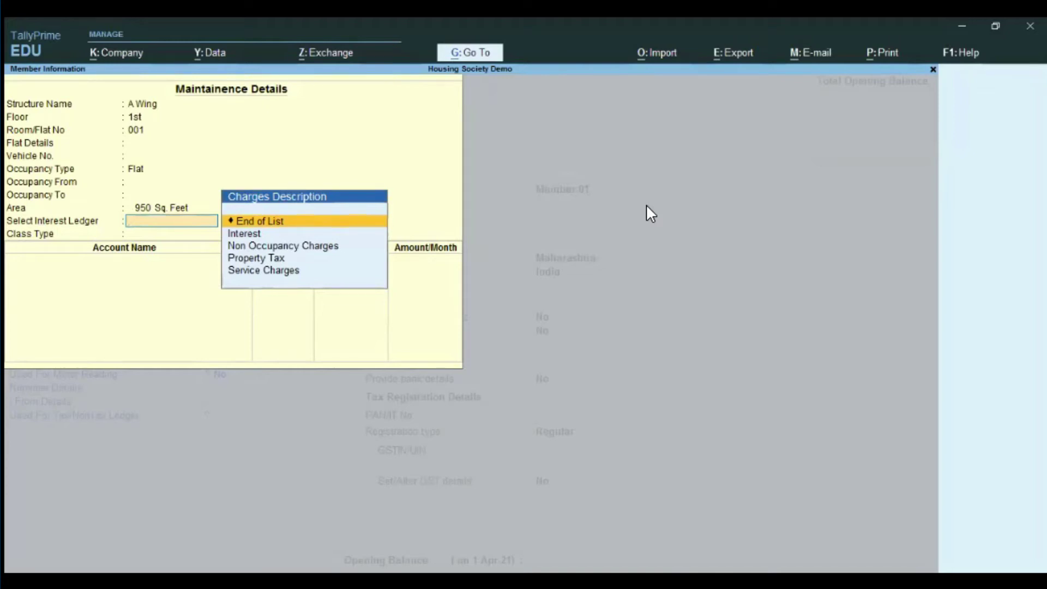
pyautogui.press('Down')
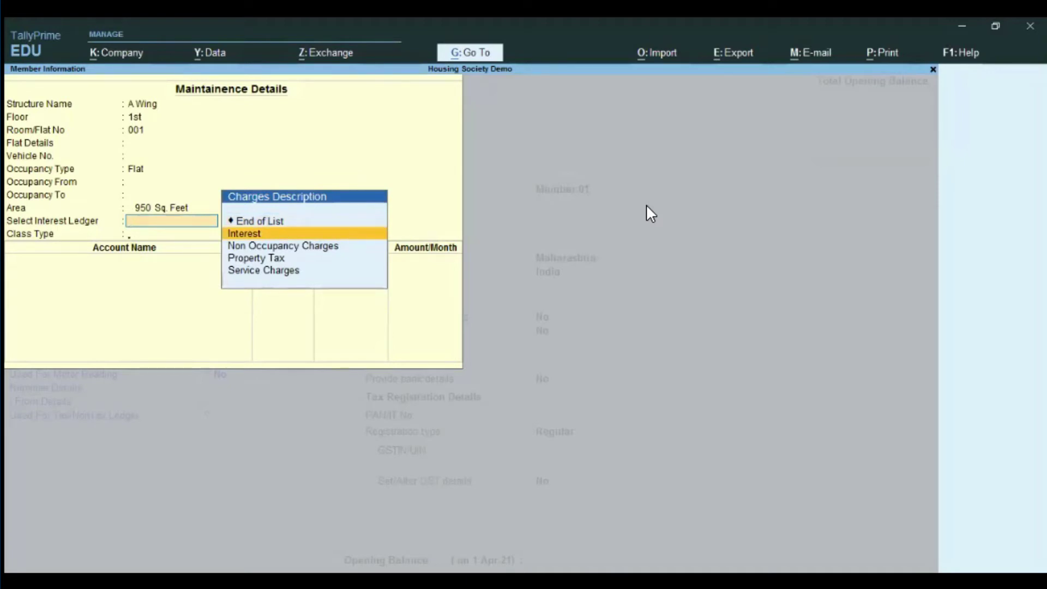
pyautogui.press('Return')
pyautogui.press('Return')
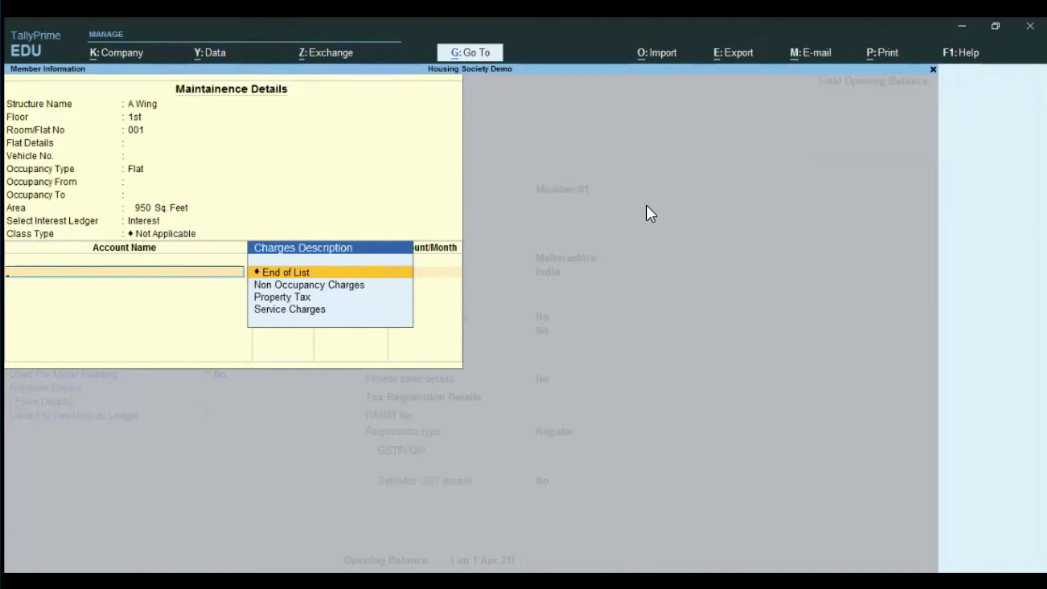
# Add Property Tax to Member-01's maintenance charges with an amount of 200 per month.
pyautogui.press('Down')
pyautogui.press('Down')
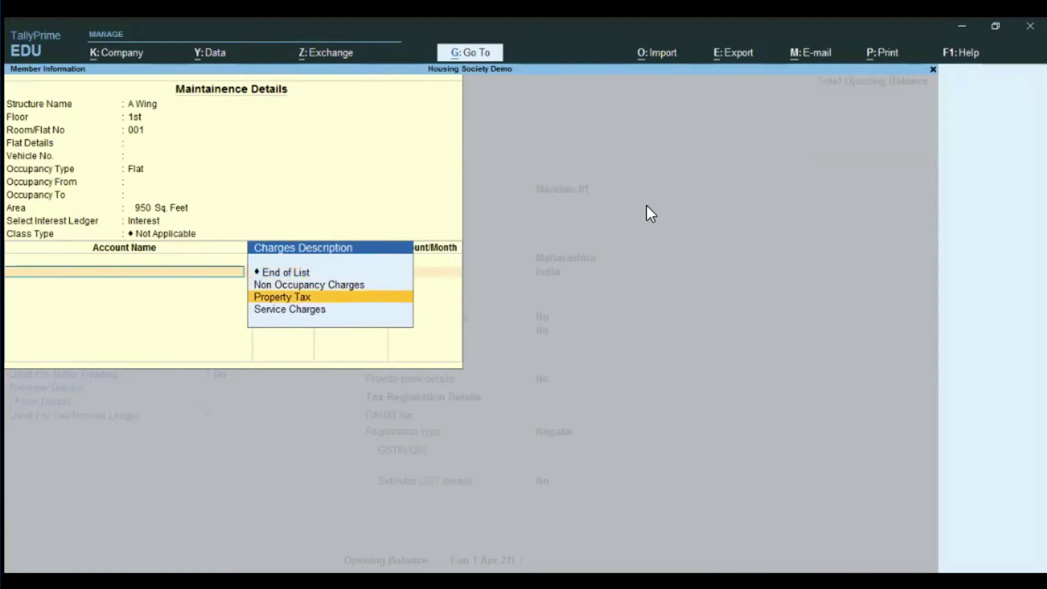
pyautogui.press('Return')
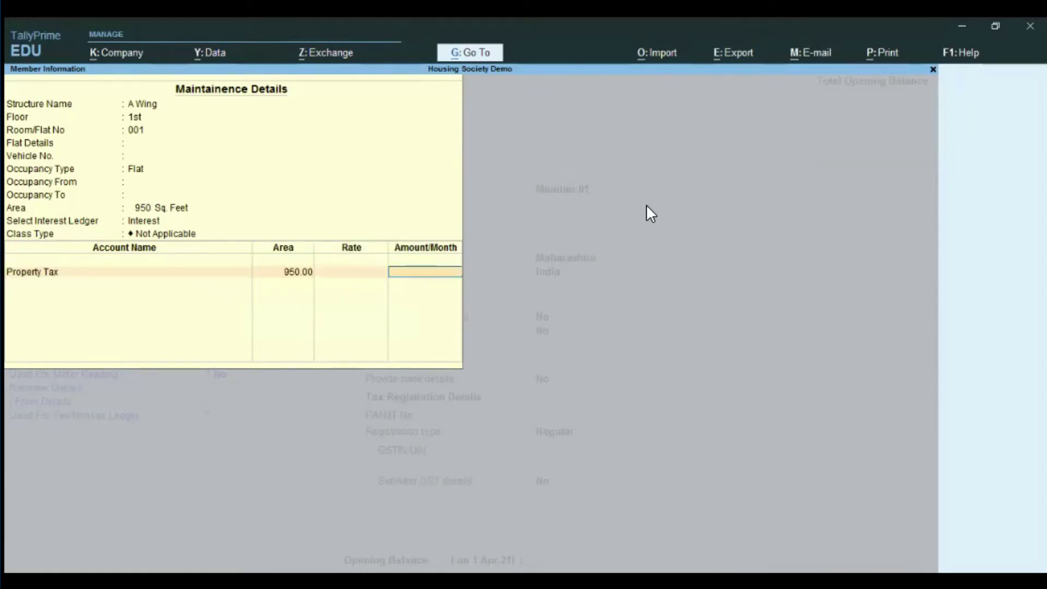
pyautogui.write('200')
pyautogui.press('Return')
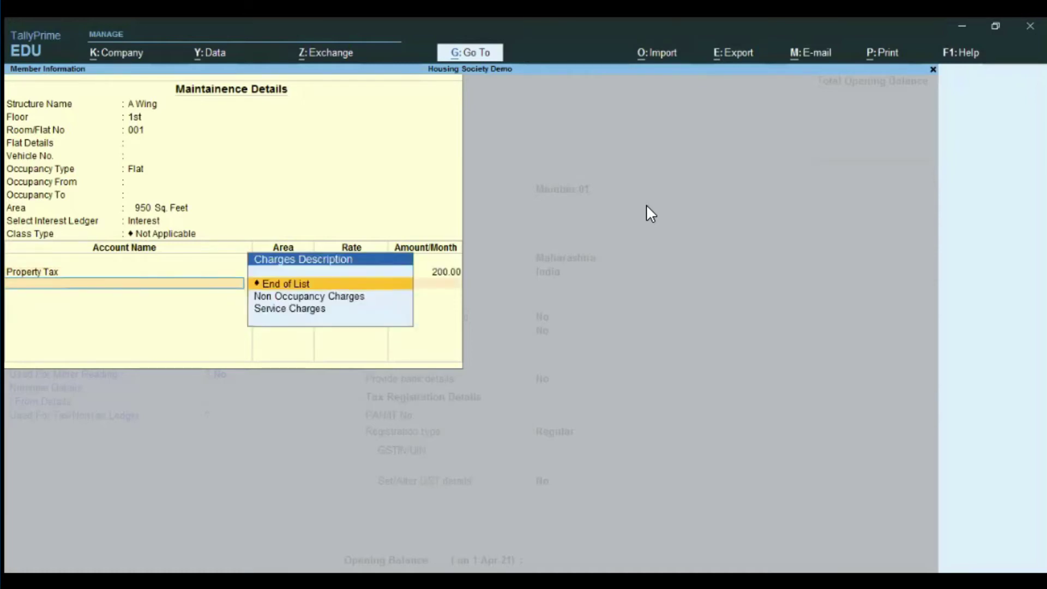
# Add Service Charges to Member-01's maintenance charges with an amount of 2,000 per month.
pyautogui.press('Down')
pyautogui.press('Down')
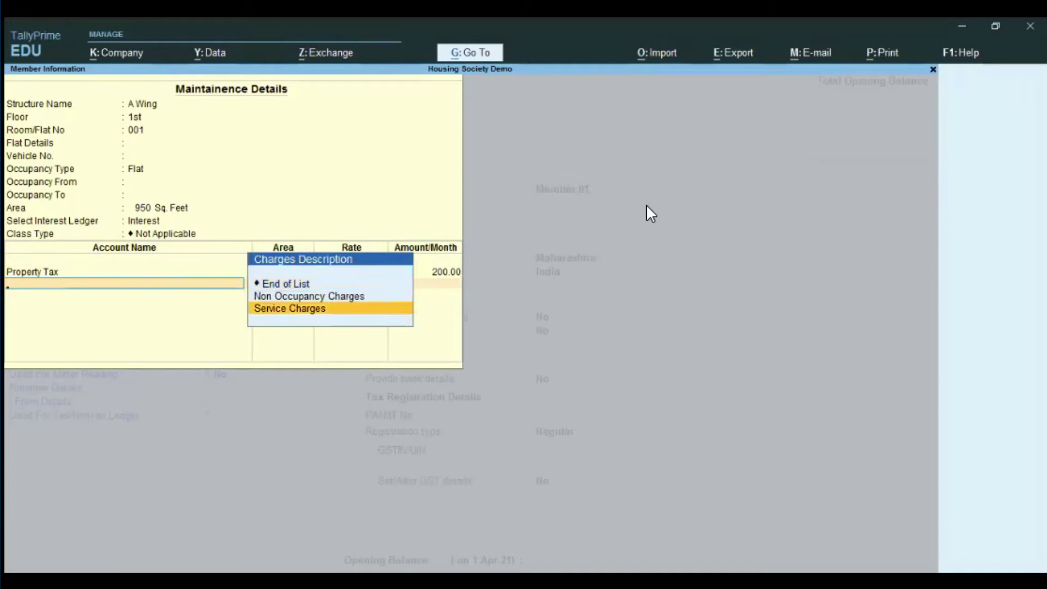
pyautogui.press('Return')
pyautogui.write('2000')
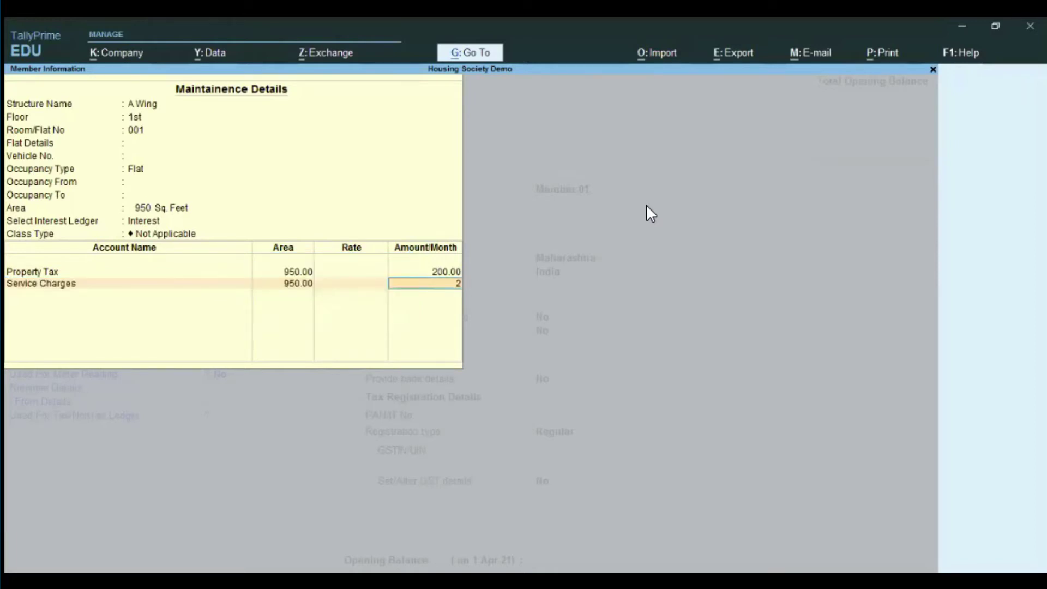
pyautogui.press('Return')
# Add Non Occupancy Charges of 200 per month for Member-01 and end the charges list.
pyautogui.press('Down')
pyautogui.press('Return')
pyautogui.write('200')
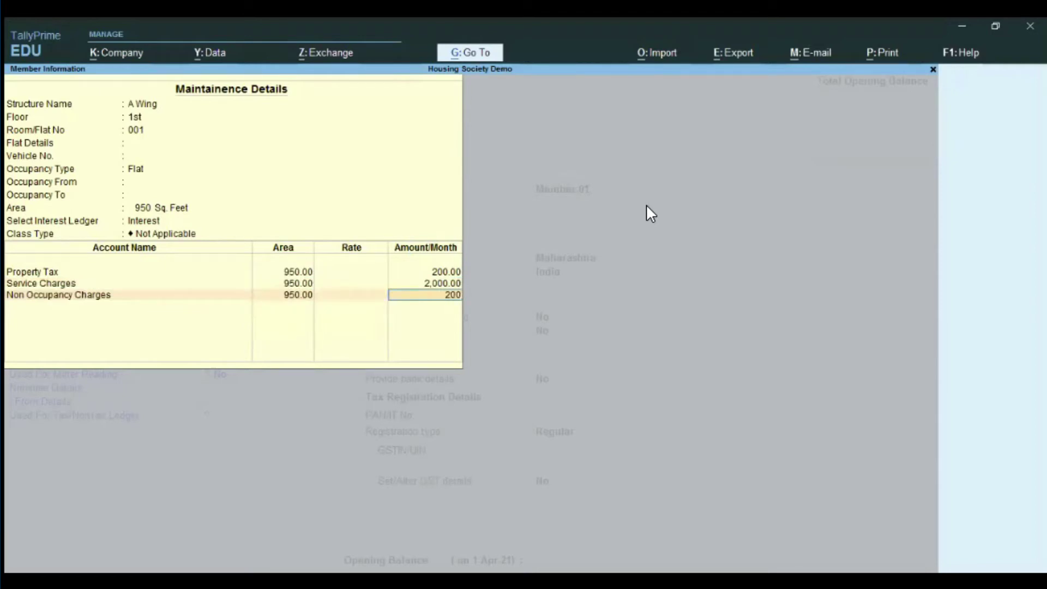
pyautogui.press('Return')
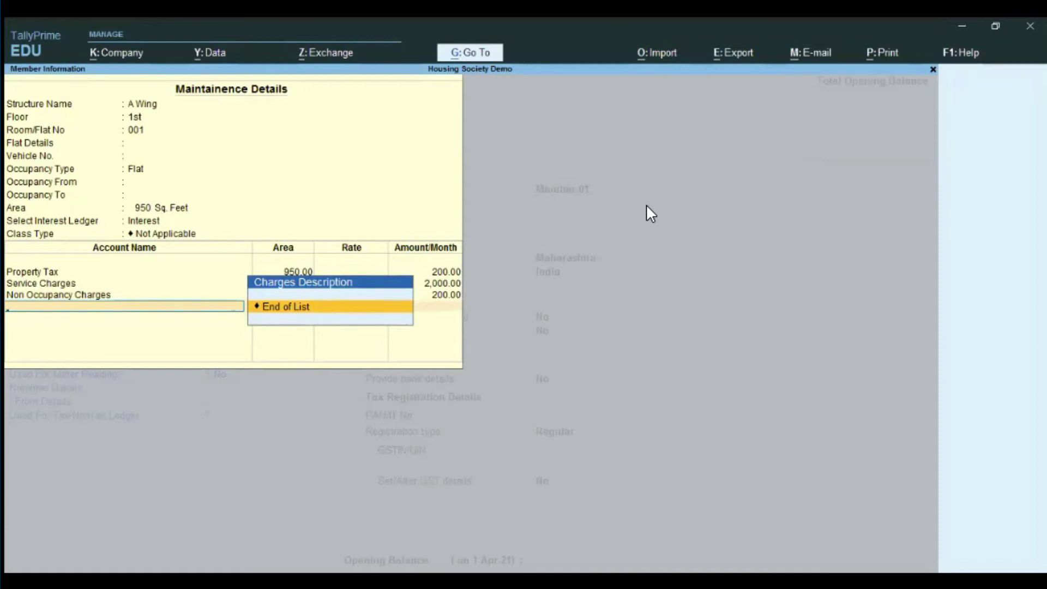
pyautogui.press('Return')
# Keep Member-01's tenant, meter reading, nominee and I From details at No and the Tax/NonTax ledger at End of List.
pyautogui.press('Return')
pyautogui.press('Return')
pyautogui.press('Return')
pyautogui.press('Return')
pyautogui.press('Return')
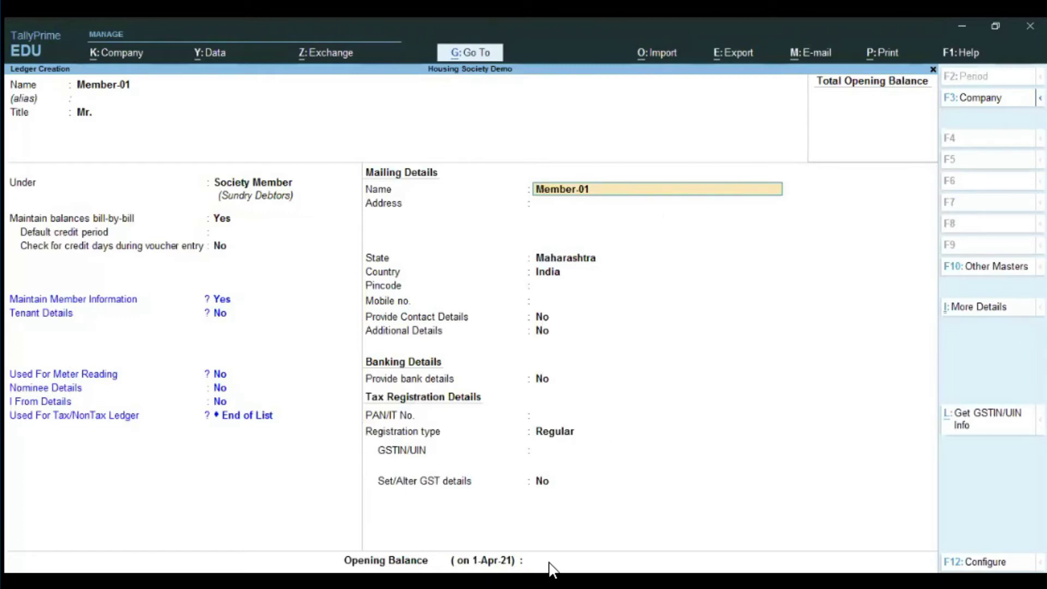
# Set the opening balance of Member-01 to 6,500 Dr, leaving the mailing, banking and tax registration details as they are.
pyautogui.hotkey('ctrl', 'a')
pyautogui.press('Return')
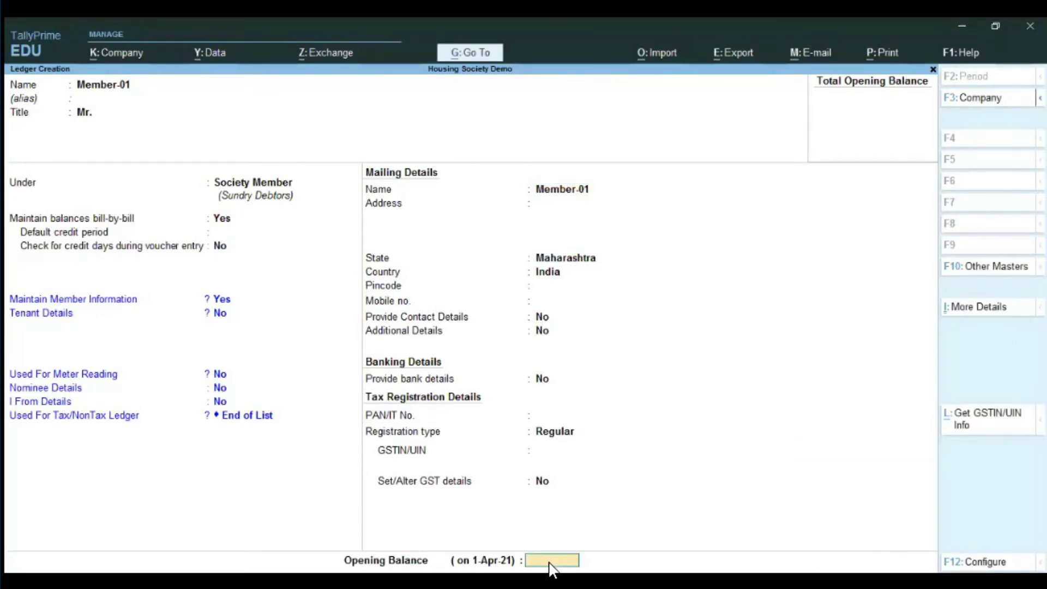
pyautogui.write('6500')
pyautogui.press('Return')
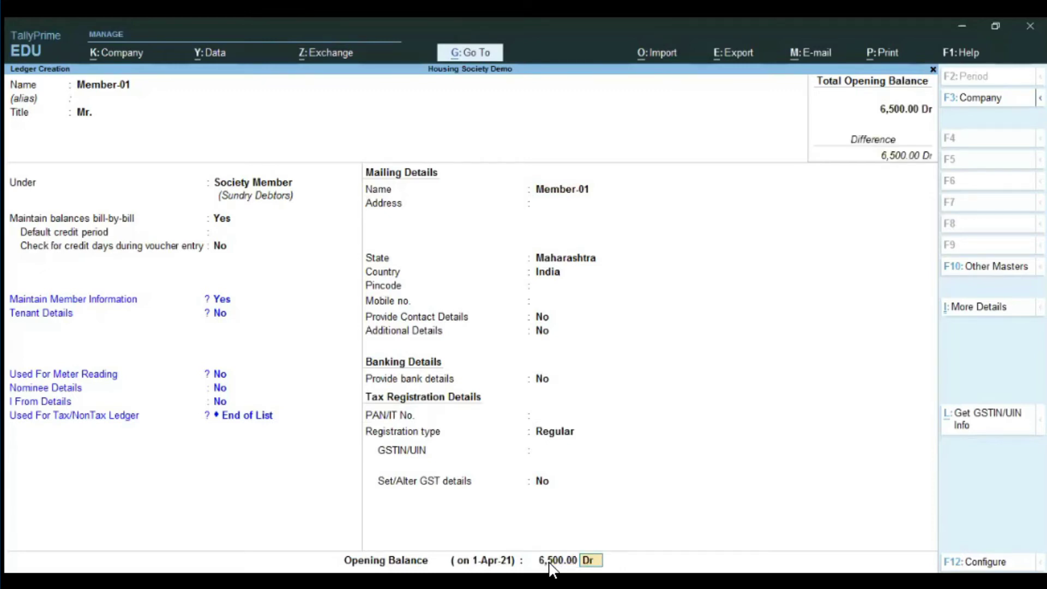
pyautogui.press('Return')
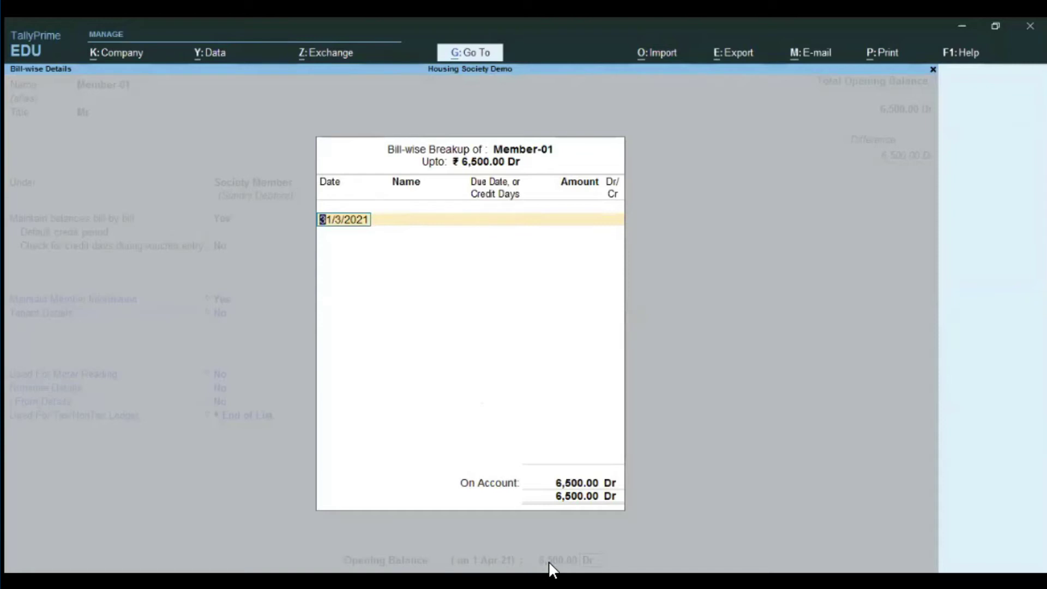
# In the bill-wise breakup, enter bill Bill-Op dated 31/3/2021 with an amount of 5,500 Dr.
pyautogui.press('Return')
pyautogui.write('Bill')
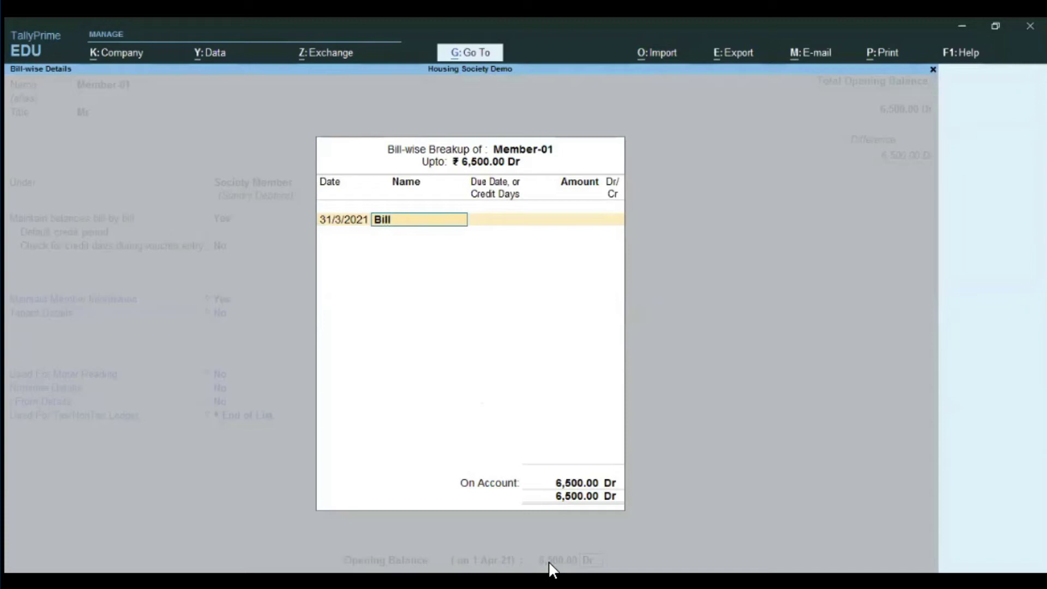
pyautogui.write('-Op')
pyautogui.press('Return')
pyautogui.press('Return')
pyautogui.write('5,500')
pyautogui.press('Return')
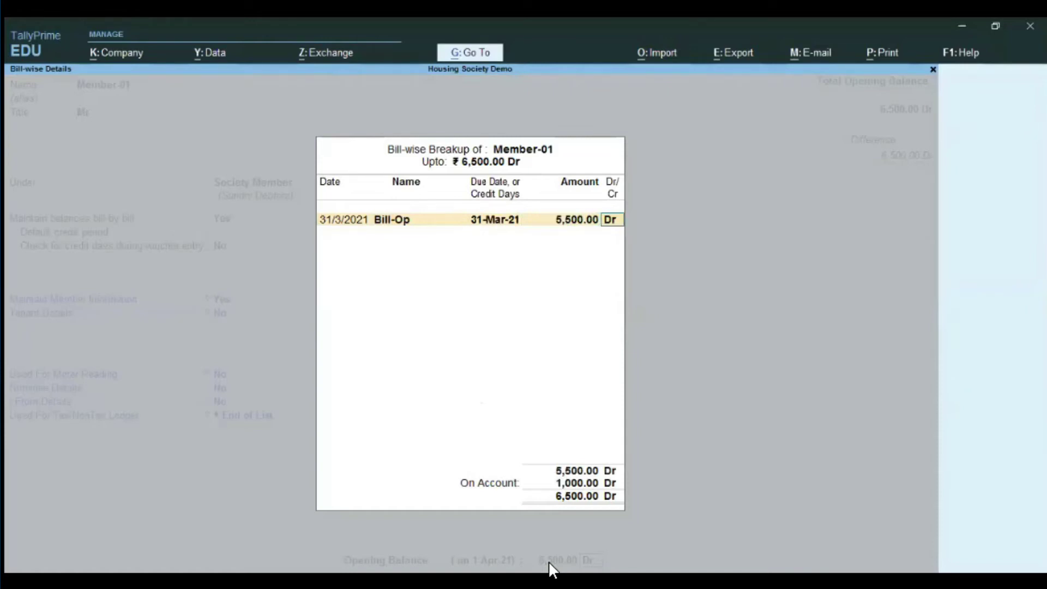
pyautogui.press('Return')
# Allocate the remaining 1,000 Dr to a bill named Interest dated 31/3/2021 and save the Member-01 ledger.
pyautogui.write('31-3')
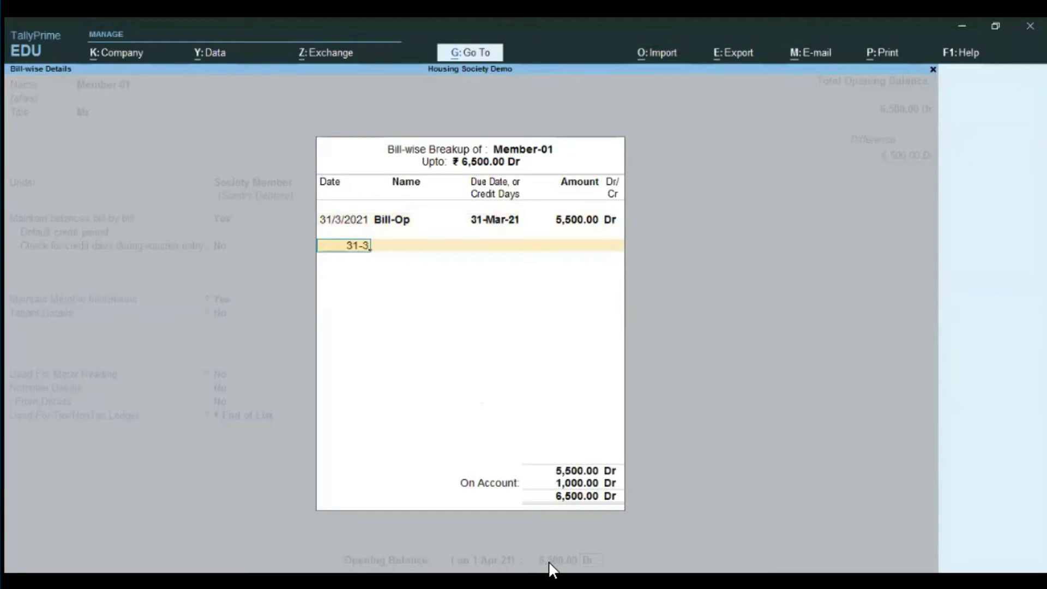
pyautogui.press('Return')
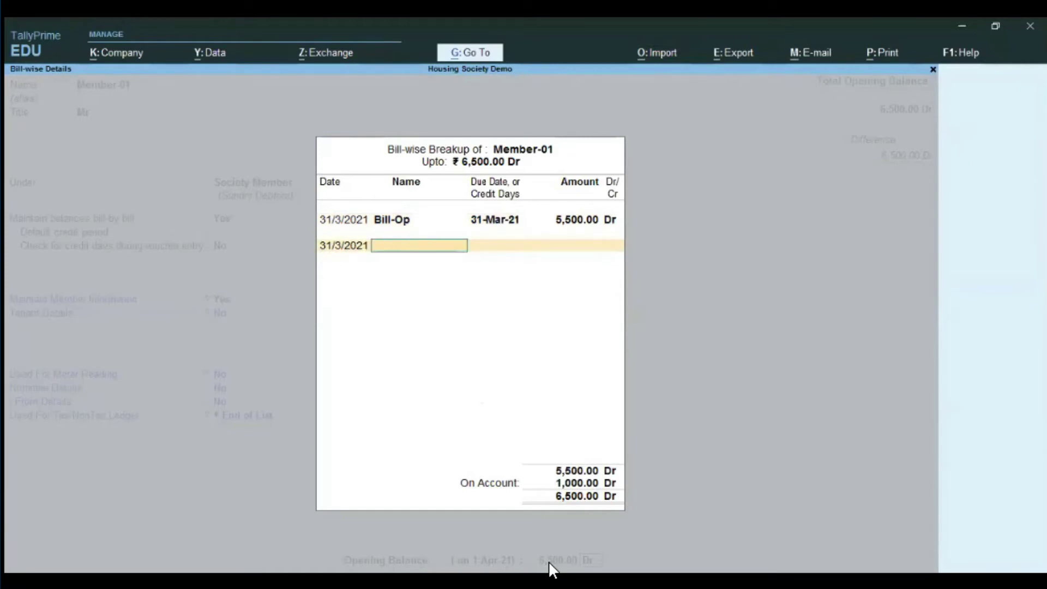
pyautogui.write('Interest')
pyautogui.press('Return')
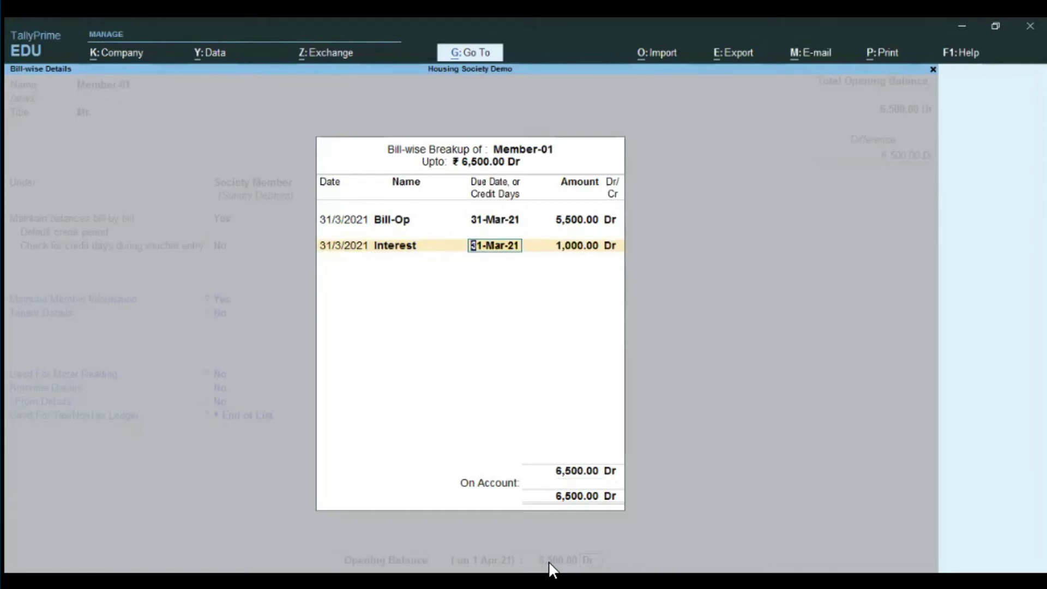
pyautogui.press('Return')
pyautogui.press('Return')
pyautogui.press('Return')
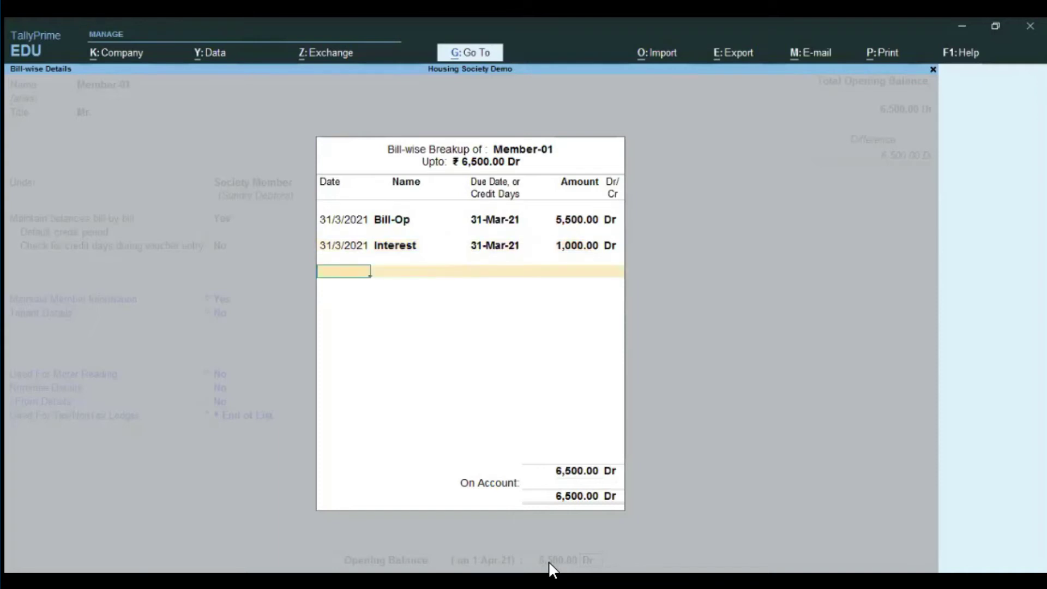
pyautogui.press('Return')
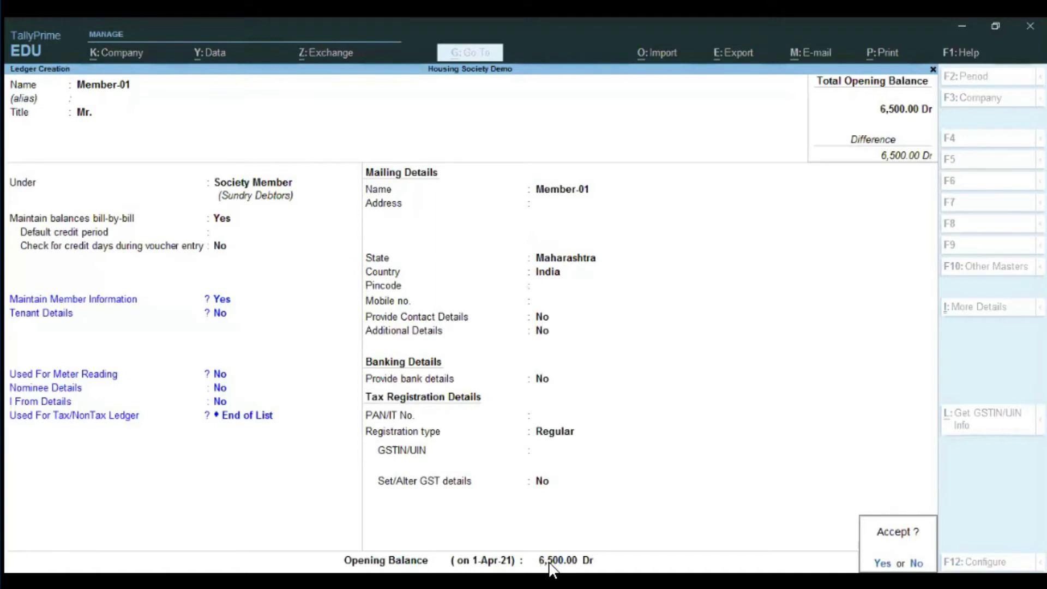
pyautogui.press('Return')
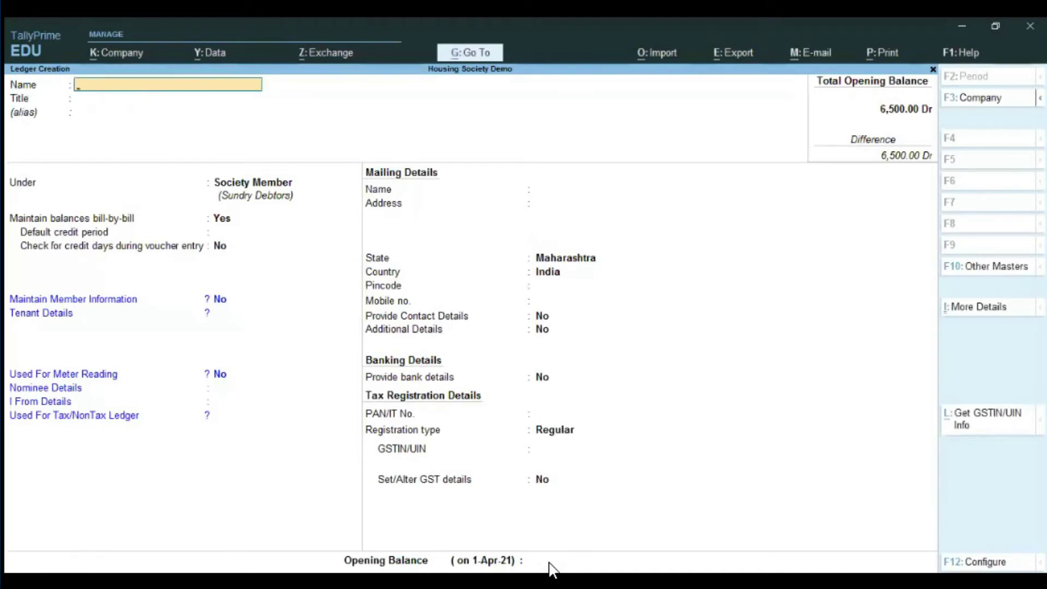
# Start a new member ledger named Member-02 with the title Mr.
pyautogui.write('Member-02')
pyautogui.press('Return')
pyautogui.press('Down')
pyautogui.press('Down')
pyautogui.press('Down')
pyautogui.press('Down')
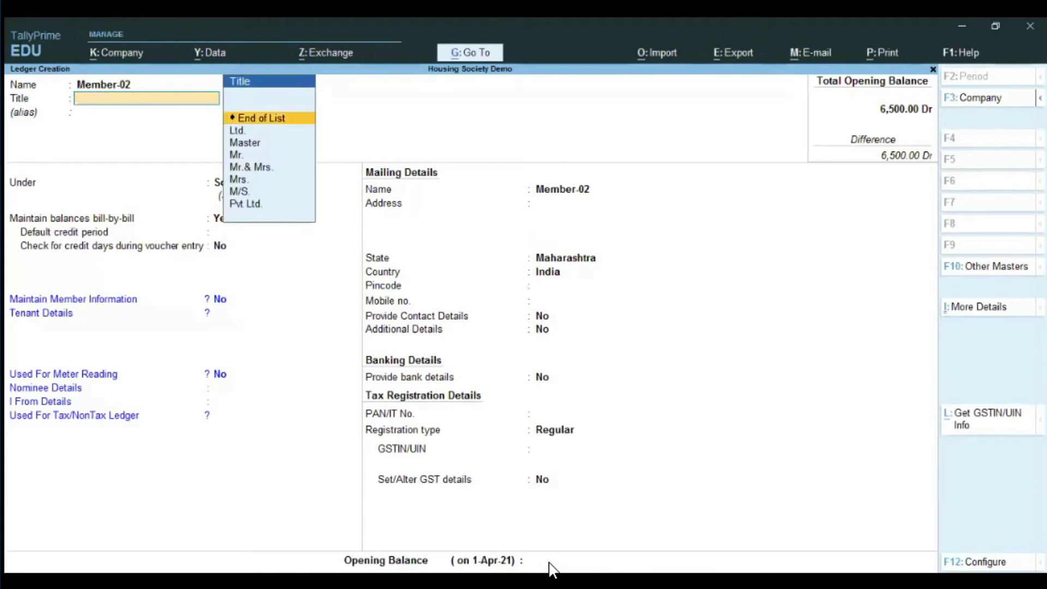
pyautogui.press('Return')
# Keep Member-02's default group, bill-by-bill and credit settings and set Maintain Member Information to Yes.
pyautogui.press('Return')
pyautogui.press('Return')
pyautogui.press('Return')
pyautogui.press('Return')
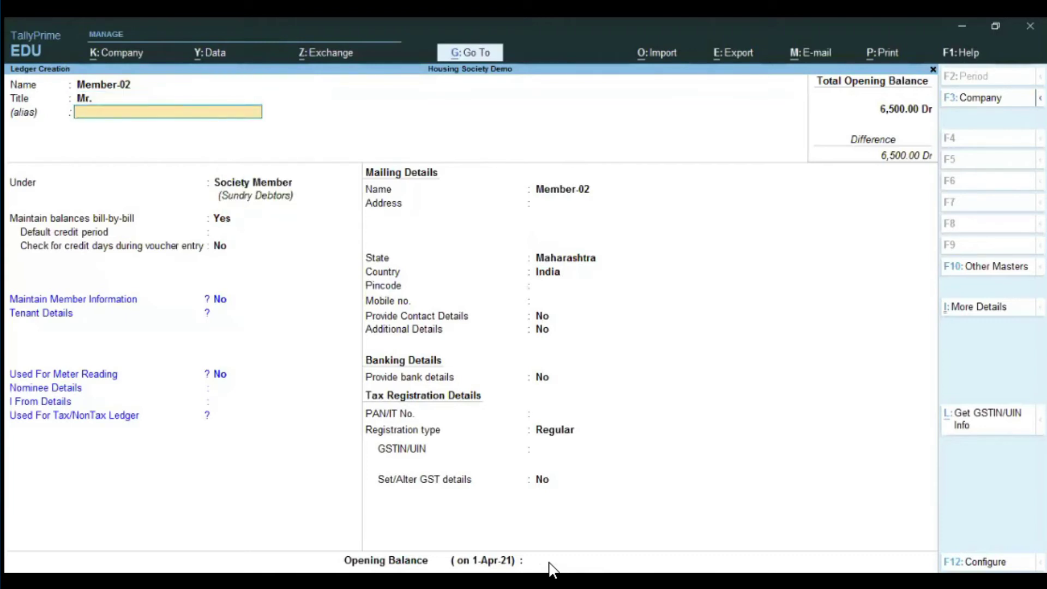
pyautogui.press('Return')
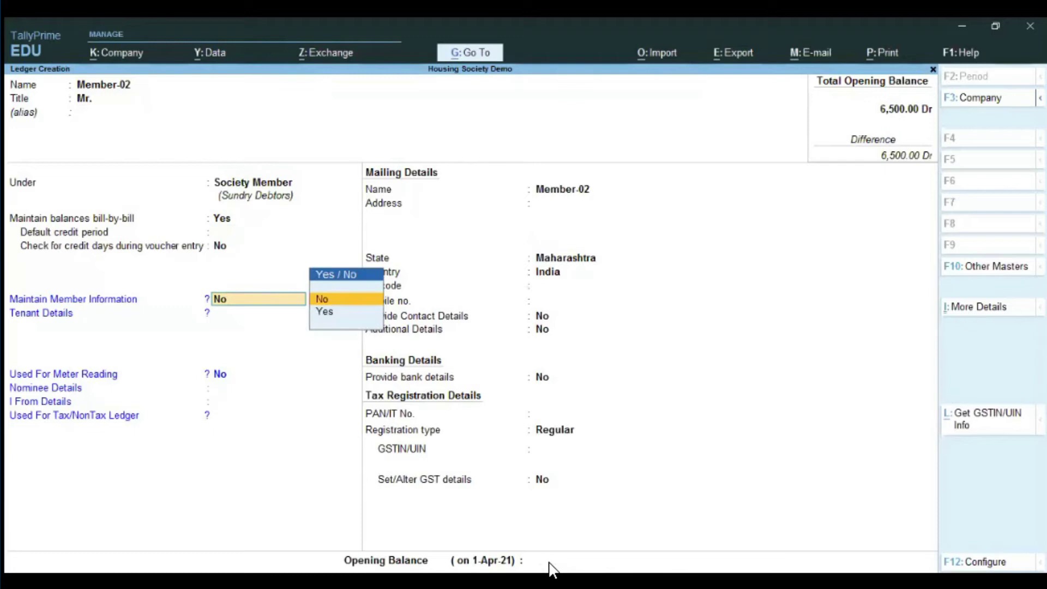
pyautogui.press('Down')
pyautogui.press('Return')
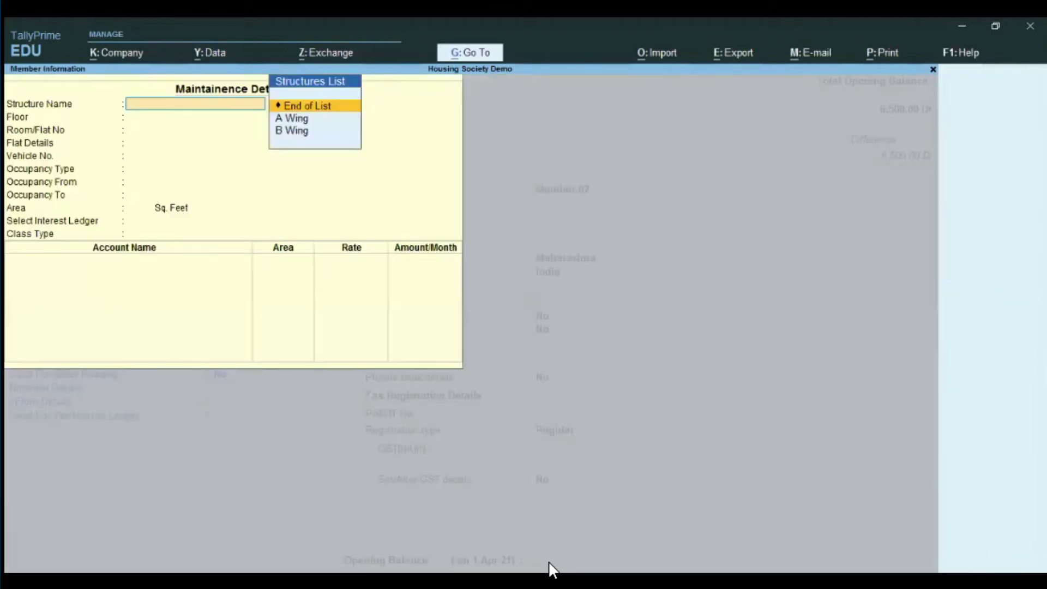
# Set Member-02's structure to B Wing, floor to 201 and occupancy type to Flat, leaving the other flat and occupancy fields blank.
pyautogui.press('Down')
pyautogui.press('Down')
pyautogui.press('Return')
pyautogui.write('201')
pyautogui.press('Return')
pyautogui.press('Return')
pyautogui.press('Return')
pyautogui.press('Return')
pyautogui.press('Return')
pyautogui.press('Return')
pyautogui.press('Return')
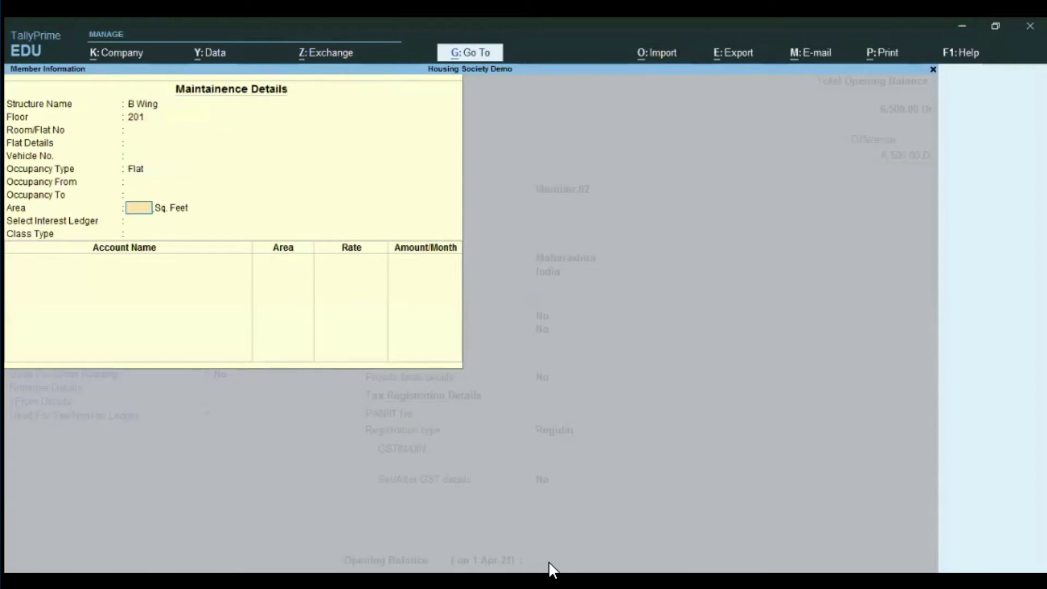
# Set Member-02's area to 950 Sq. Feet, the interest ledger to Interest and the class type to Not Applicable.
pyautogui.write('950')
pyautogui.press('Return')
pyautogui.press('Down')
pyautogui.press('Return')
pyautogui.press('Return')
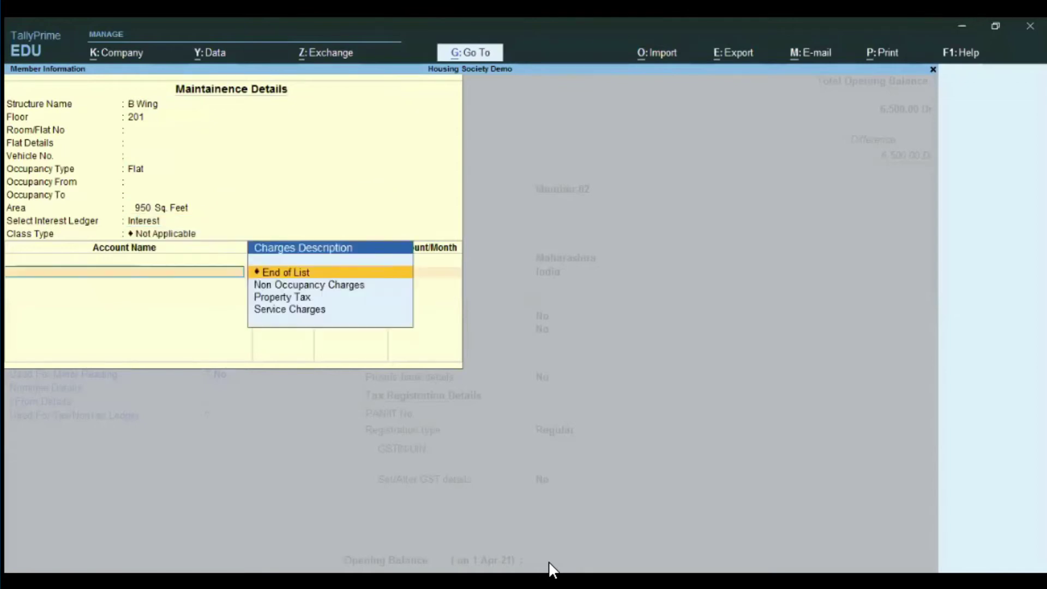
# Add Property Tax to Member-02's maintenance charges with an amount of 200 per month.
pyautogui.press('Down')
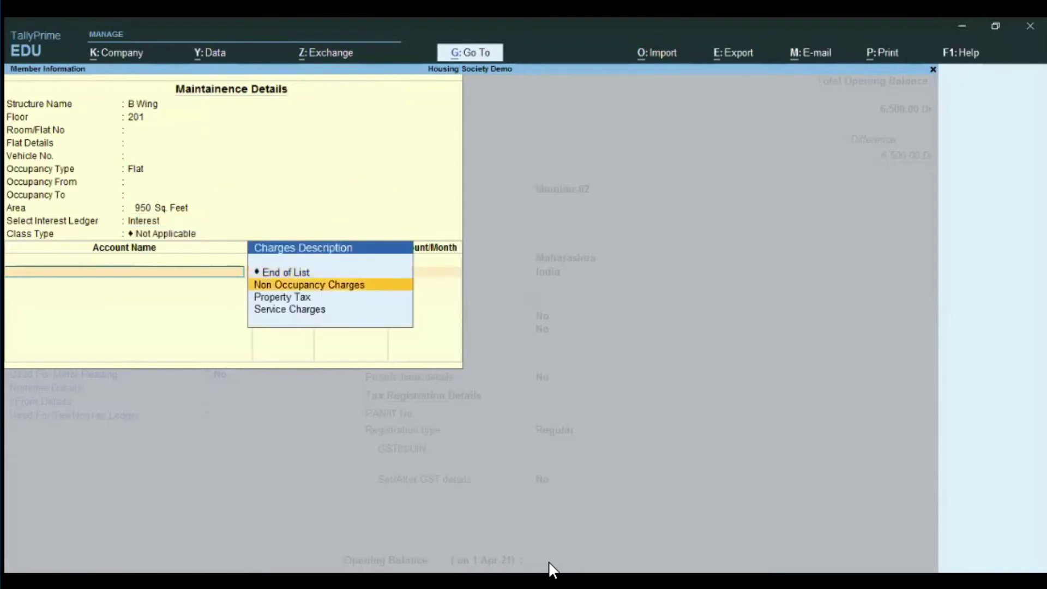
pyautogui.press('Down')
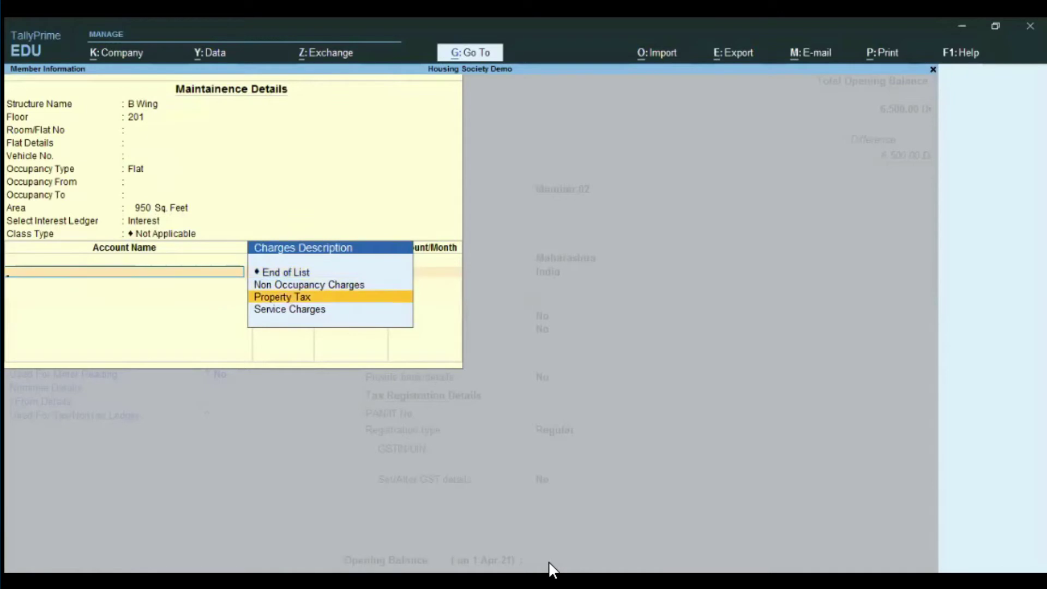
pyautogui.press('Return')
pyautogui.write('200')
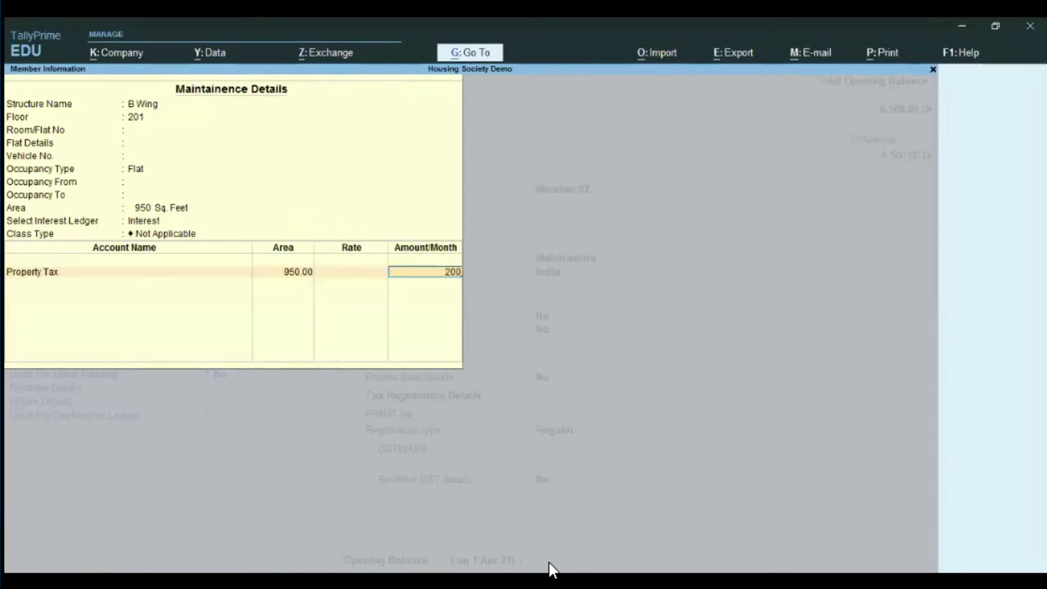
pyautogui.press('Return')
# Add Service Charges to Member-02's maintenance charges with an amount of 2,000 per month.
pyautogui.press('Down')
pyautogui.press('Down')
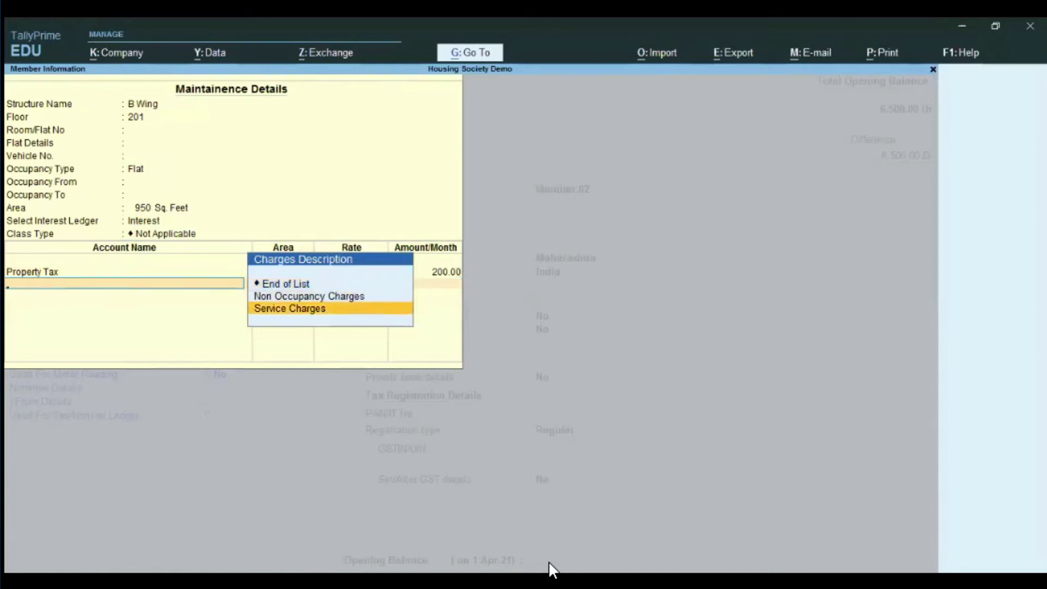
pyautogui.press('Return')
pyautogui.write('2000')
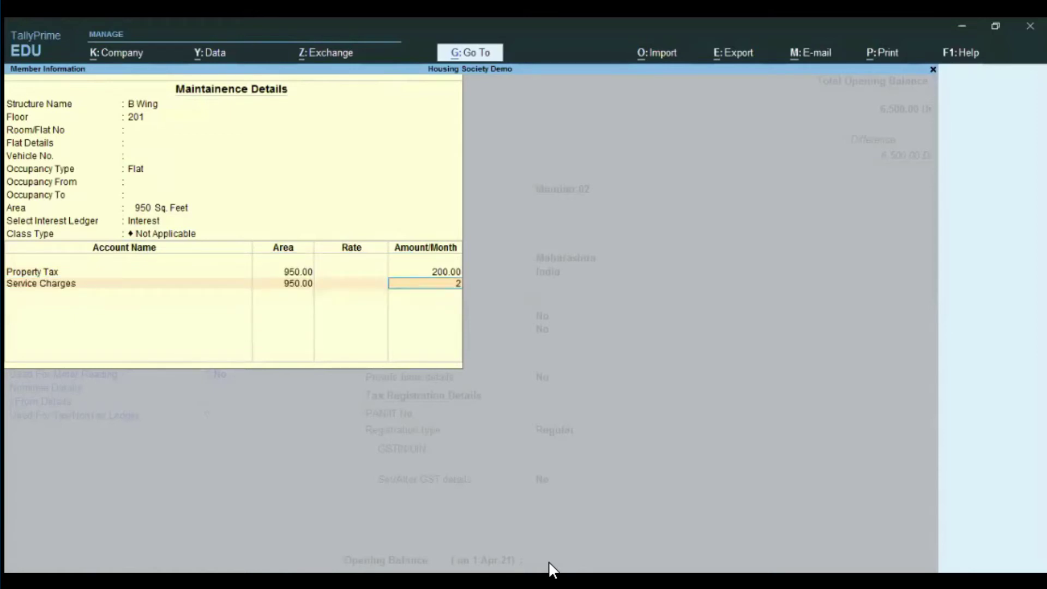
pyautogui.press('Return')
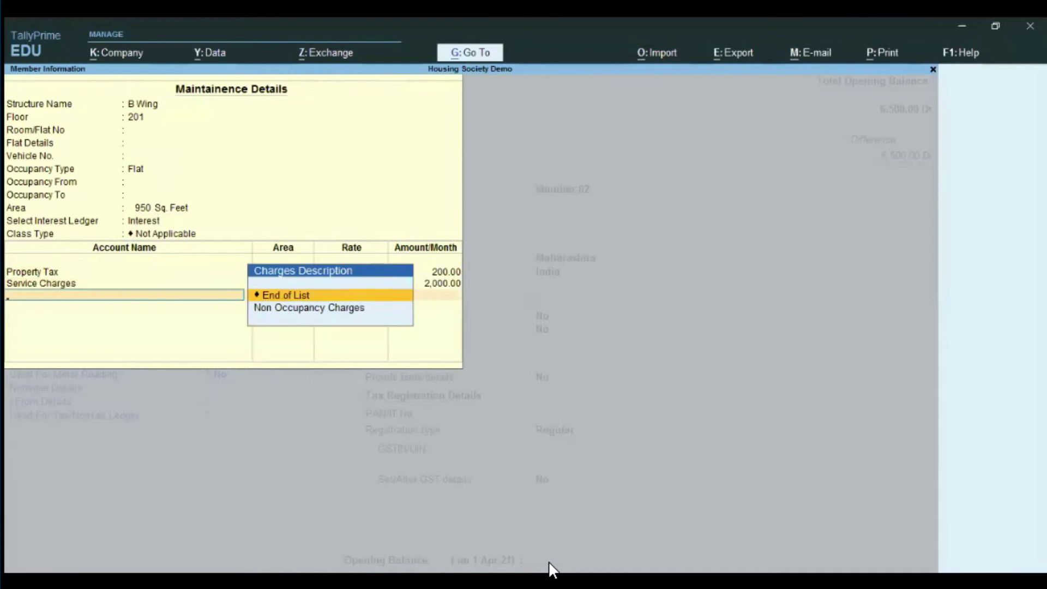
# Add Non Occupancy Charges of 200 per month as Member-02's last charge and save the ledger.
pyautogui.press('Down')
pyautogui.press('Return')
pyautogui.write('200')
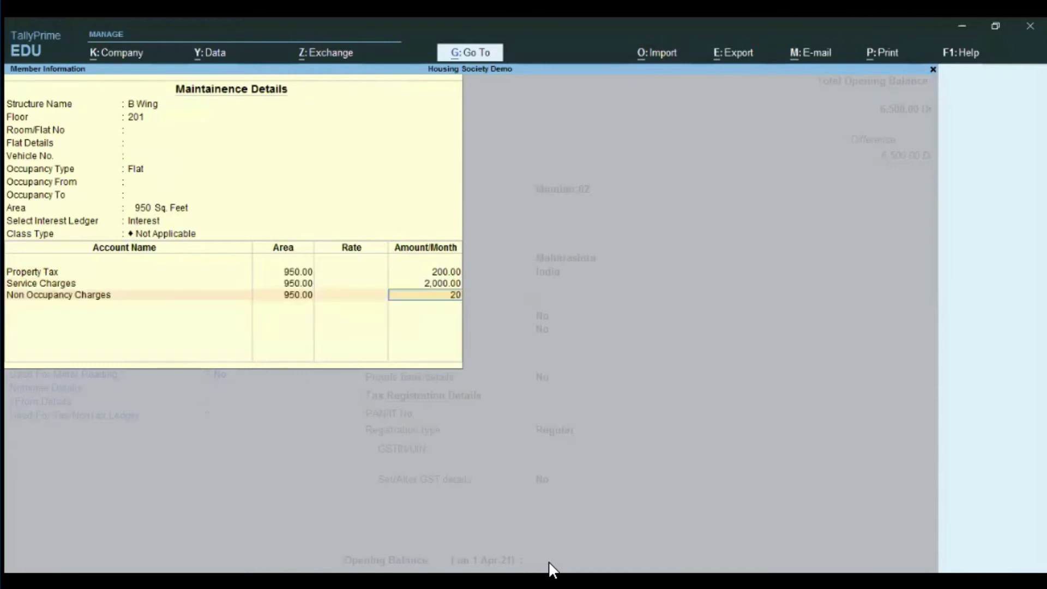
pyautogui.press('Return')
pyautogui.press('Return')
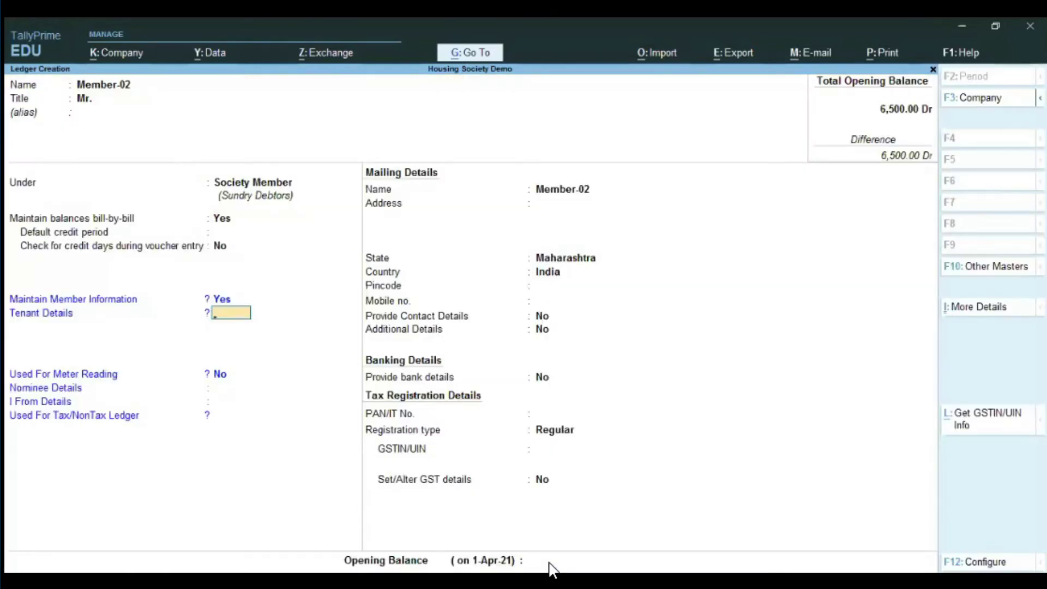
pyautogui.press('ctrl')
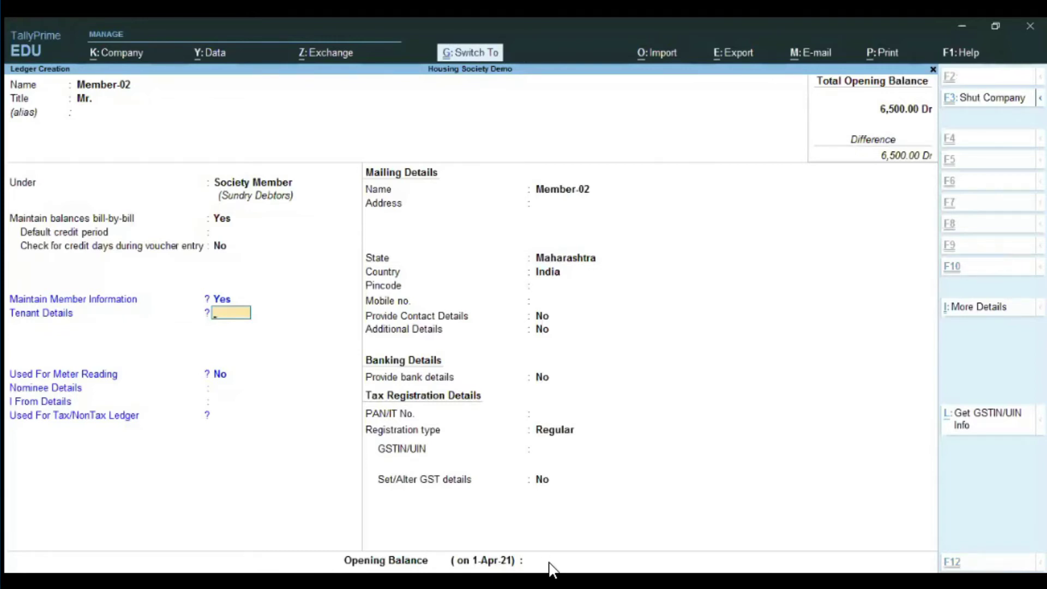
pyautogui.hotkey('ctrl', 'a')
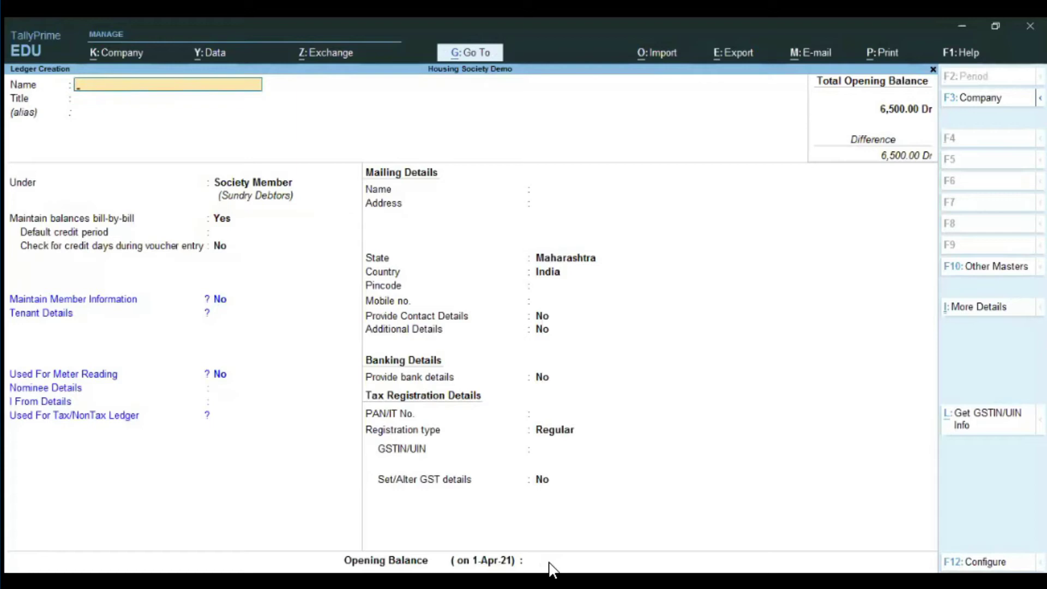
# Leave ledger creation and open the member ledger export report from the Gateway of Housing Society.
pyautogui.press('Escape')
pyautogui.press('Escape')
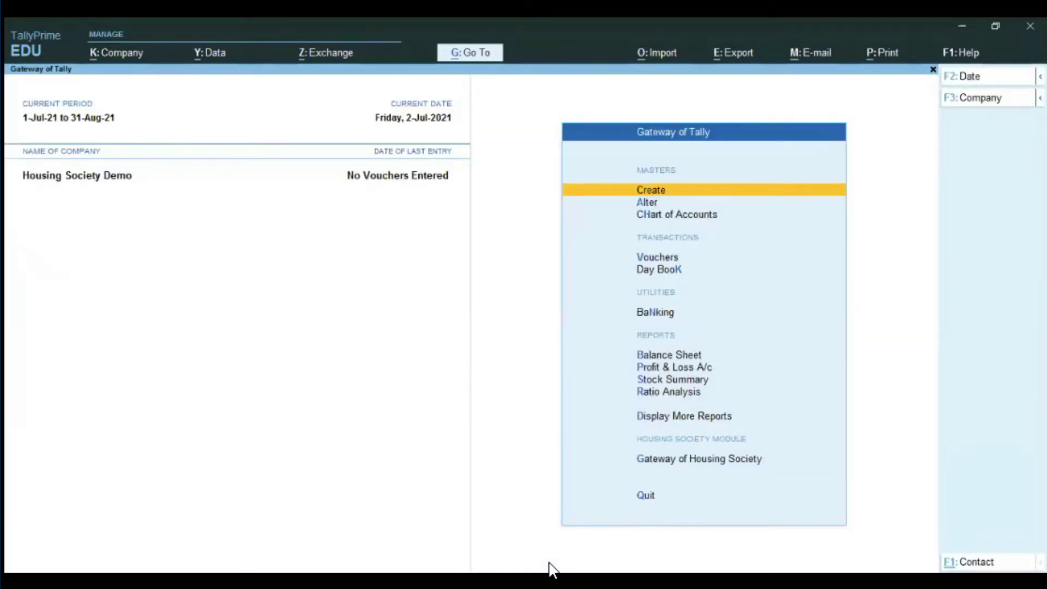
pyautogui.press('Up')
pyautogui.press('Up')
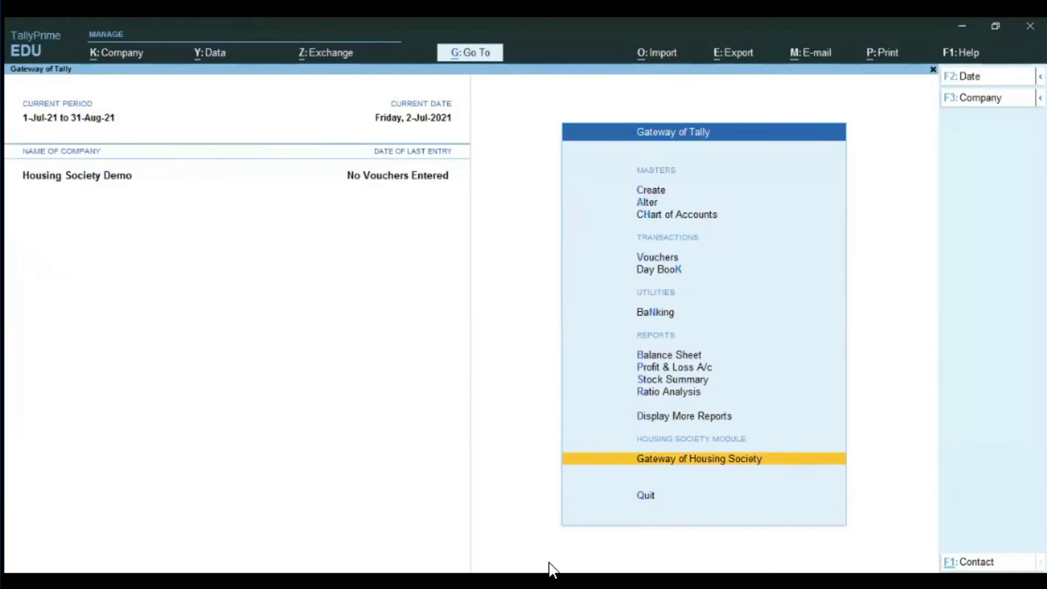
pyautogui.press('Return')
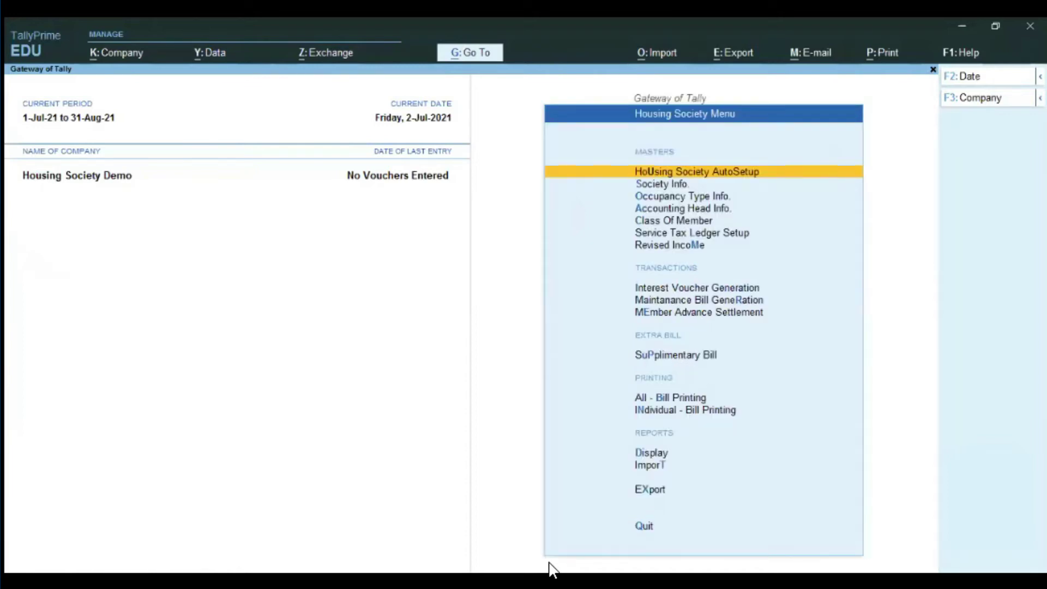
pyautogui.click(647, 491)
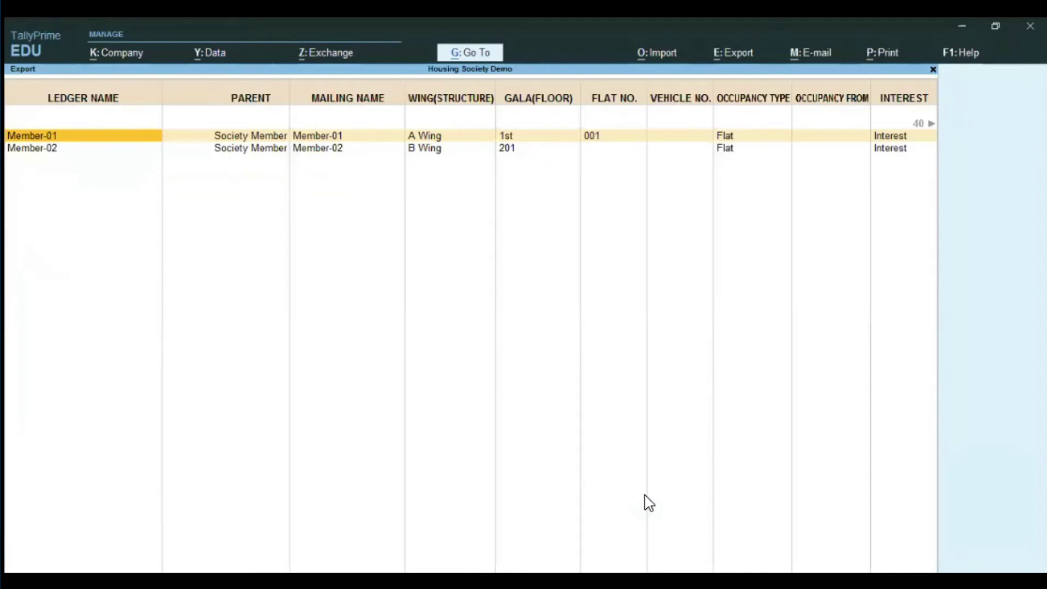
# Examine the export report's columns for both members, from flat details through charges, opening balances and contact fields.
pyautogui.press('Right')
pyautogui.press('Right')
pyautogui.press('Right')
pyautogui.press('Right')
pyautogui.press('Right')
pyautogui.press('Right')
pyautogui.press('Right')
pyautogui.press('Right')
pyautogui.press('Right')
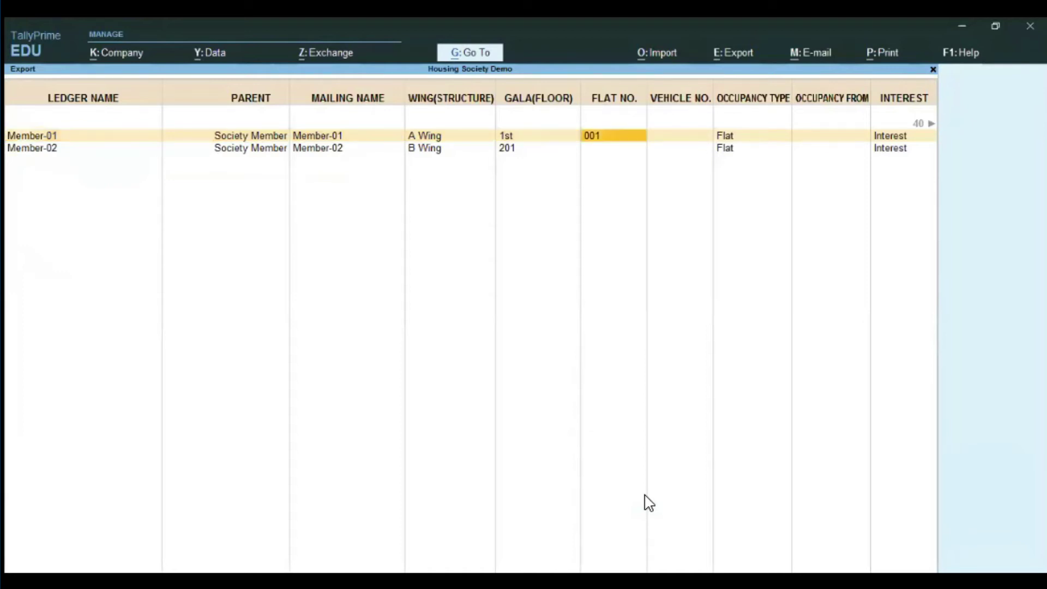
pyautogui.press('Right')
pyautogui.press('Right')
pyautogui.press('Right')
pyautogui.press('Right')
pyautogui.press('Right')
pyautogui.press('Right')
pyautogui.press('Right')
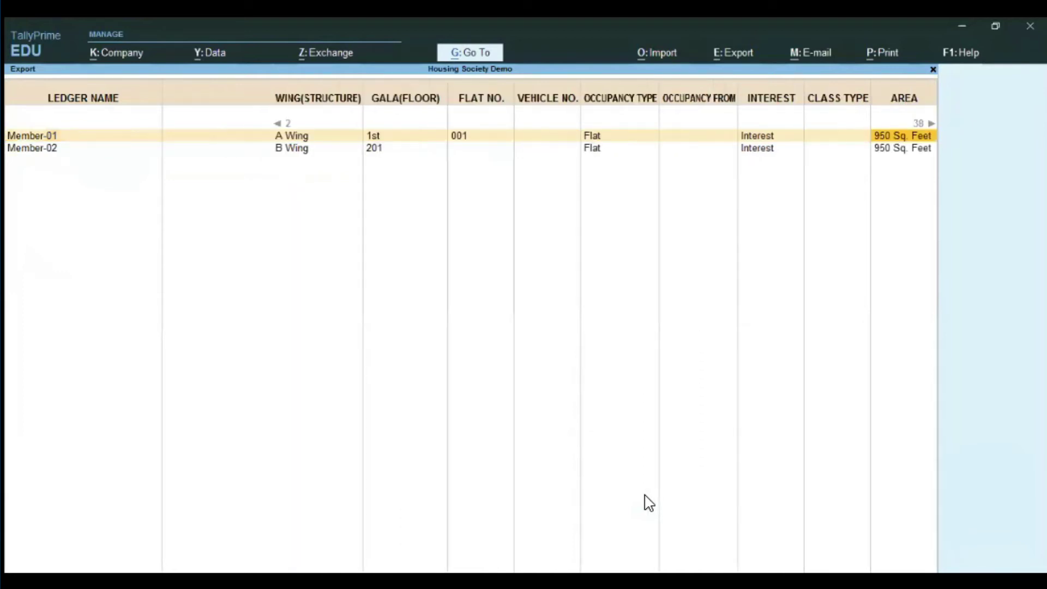
pyautogui.press('Right')
pyautogui.press('Right')
pyautogui.press('Right')
pyautogui.press('Right')
pyautogui.press('Right')
pyautogui.press('Right')
pyautogui.press('Right')
pyautogui.press('Right')
pyautogui.press('Right')
pyautogui.press('Right')
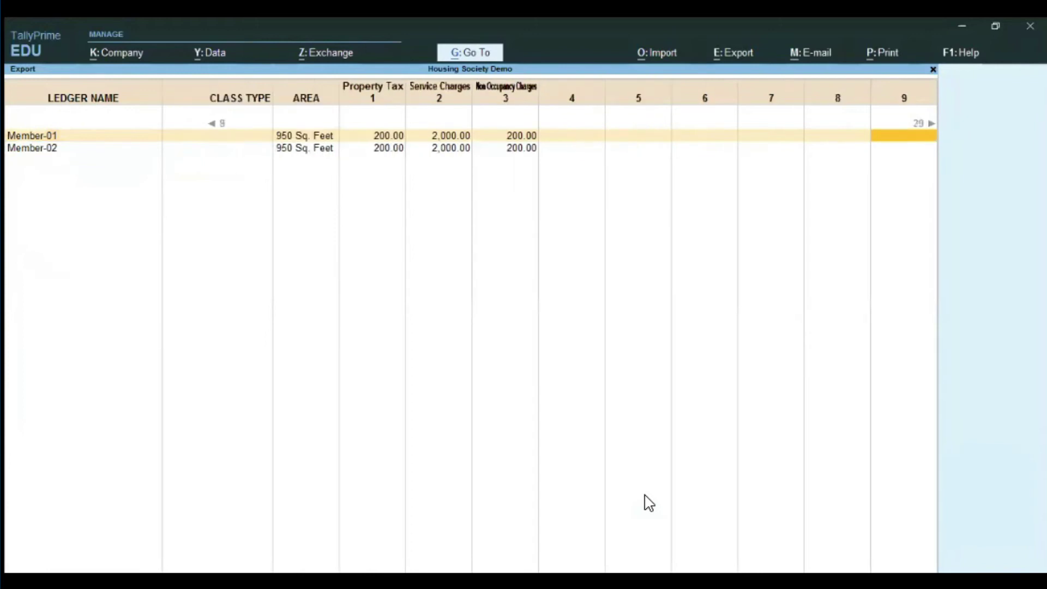
pyautogui.press('Right')
pyautogui.press('Right')
pyautogui.press('Right')
pyautogui.press('Right')
pyautogui.press('Right')
pyautogui.press('Right')
pyautogui.press('Right')
pyautogui.press('Right')
pyautogui.press('Right')
pyautogui.press('Right')
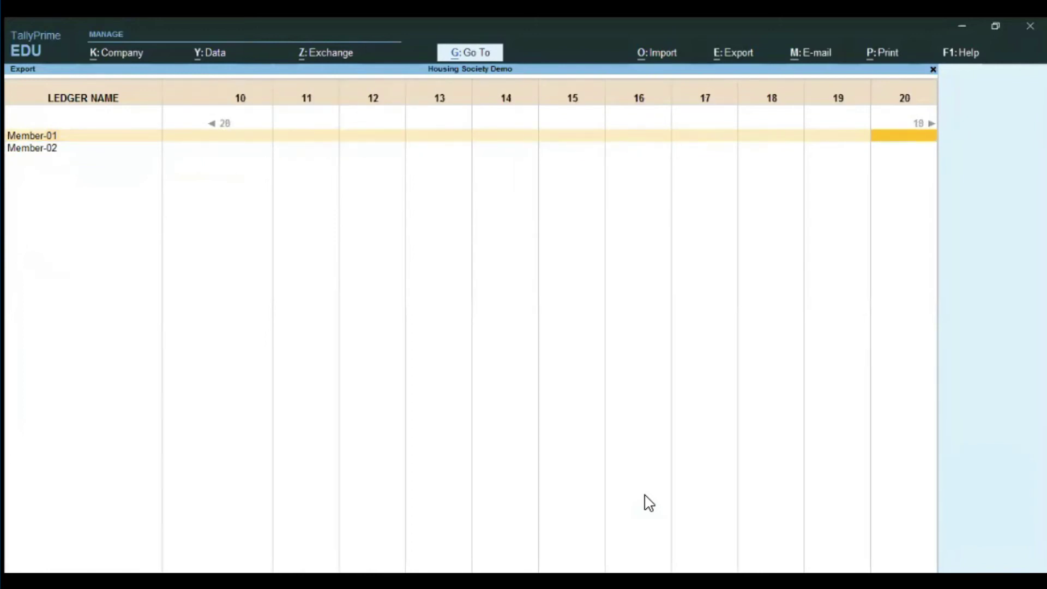
pyautogui.press('Right')
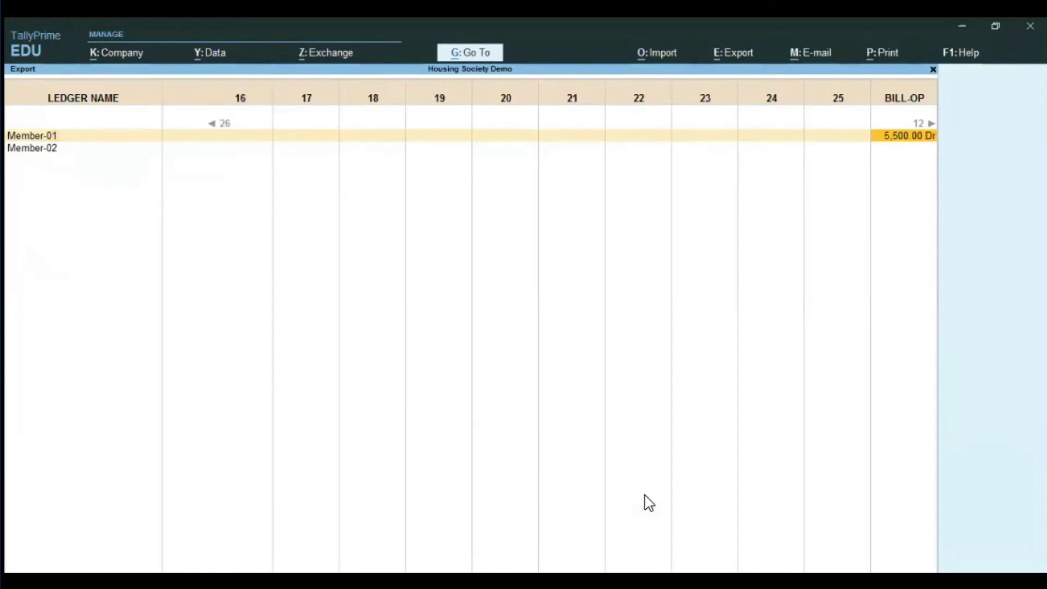
pyautogui.press('Right')
pyautogui.press('Right')
pyautogui.press('Right')
pyautogui.press('Right')
pyautogui.press('Right')
pyautogui.press('Right')
pyautogui.press('Right')
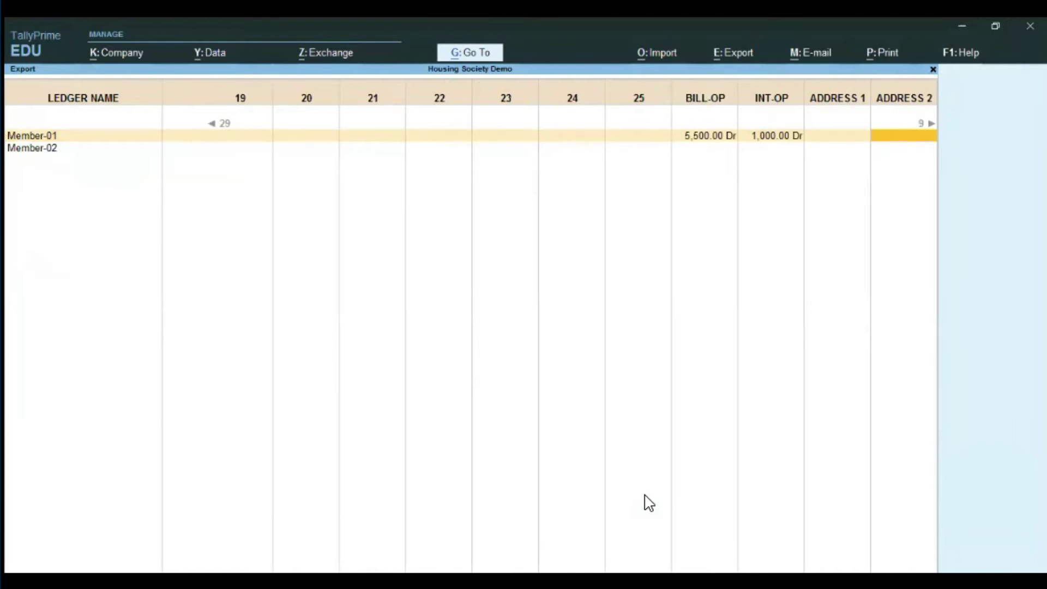
pyautogui.press('Right')
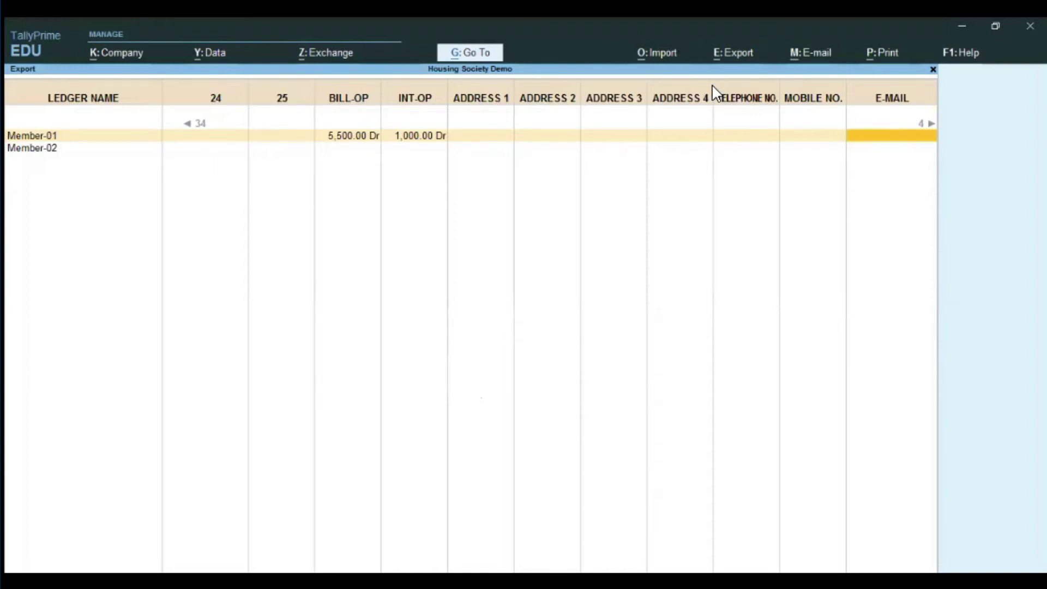
# Start exporting the current report and set its folder path to the New folder under Customization Projects on the desktop.
pyautogui.hotkey('alt', 'Tab')
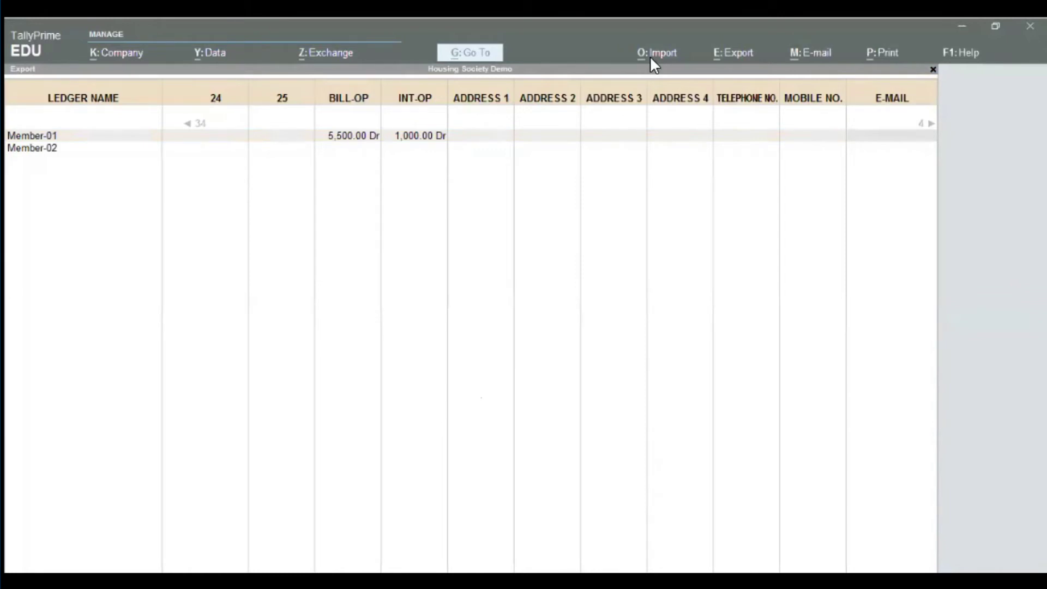
pyautogui.click(719, 57)
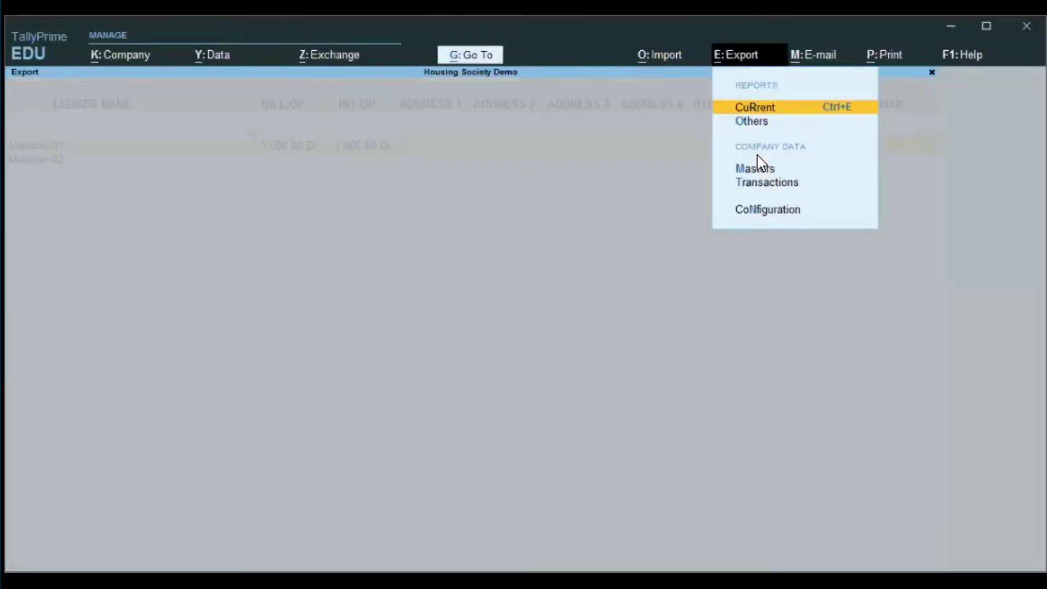
pyautogui.press('Return')
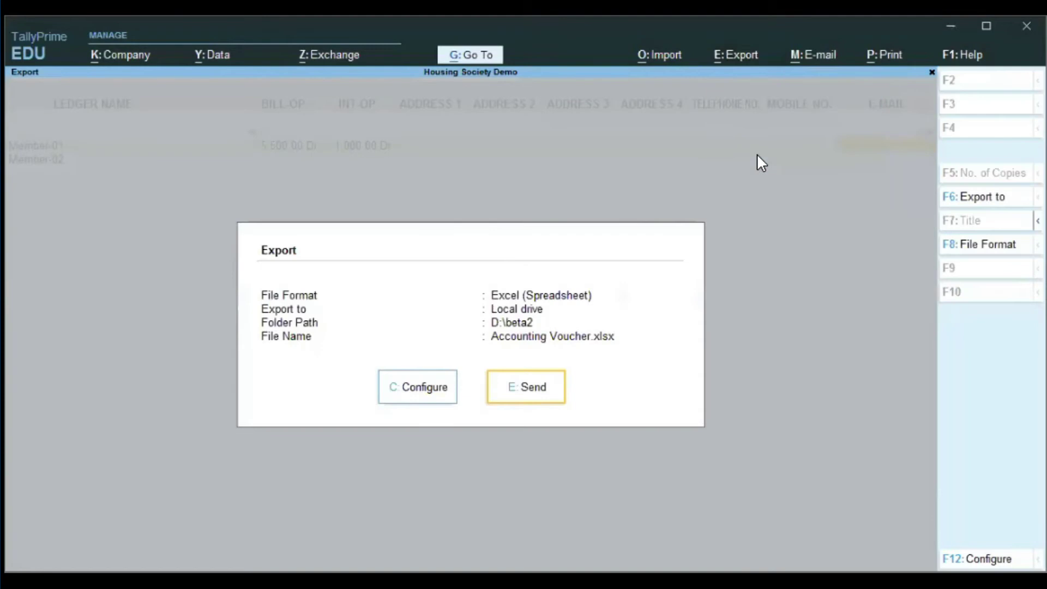
pyautogui.click(426, 389)
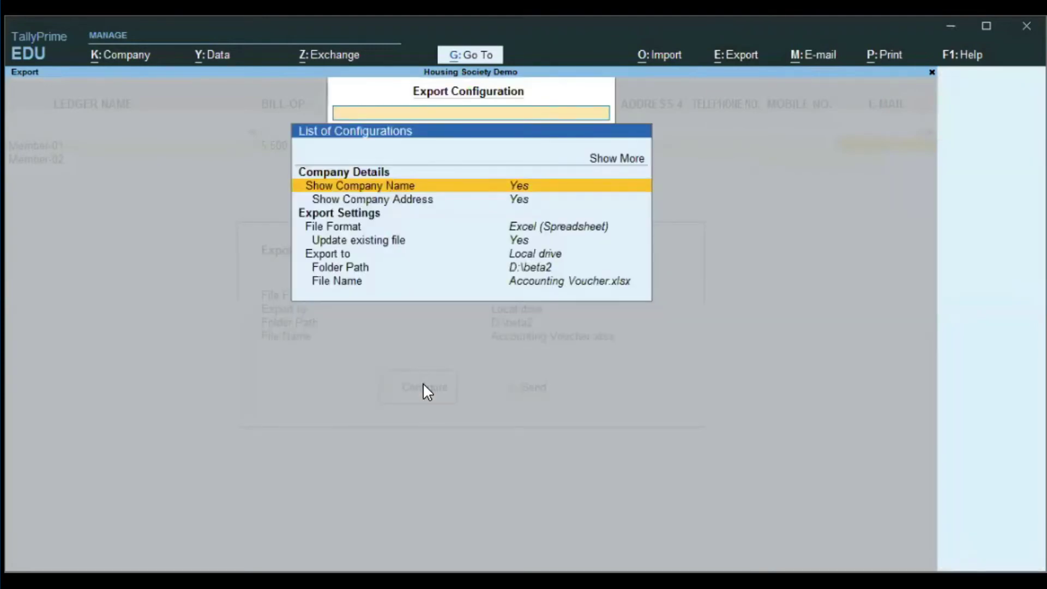
pyautogui.click(535, 269)
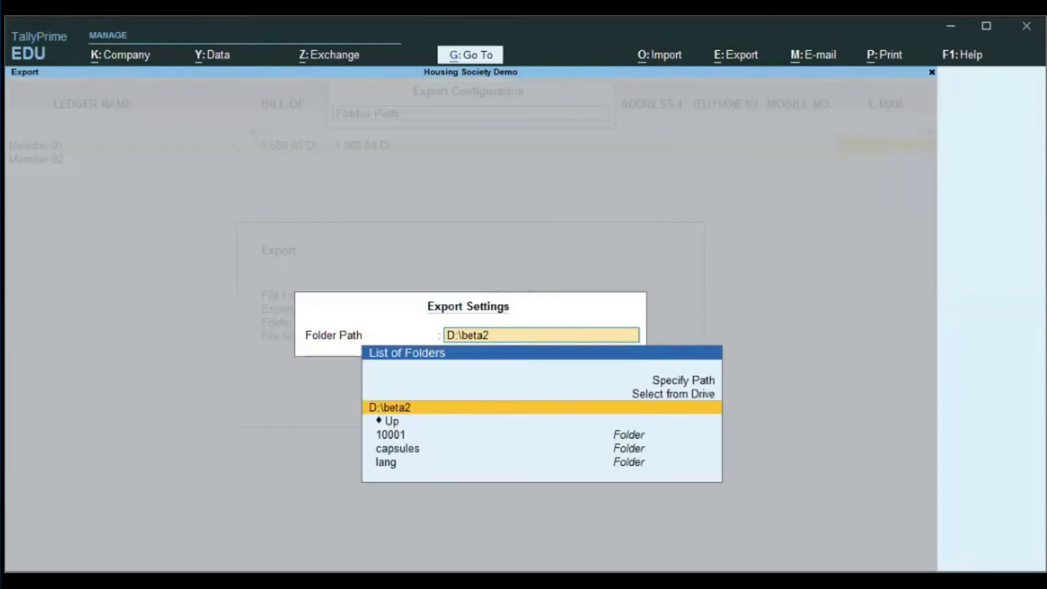
pyautogui.hotkey('alt', 'Tab')
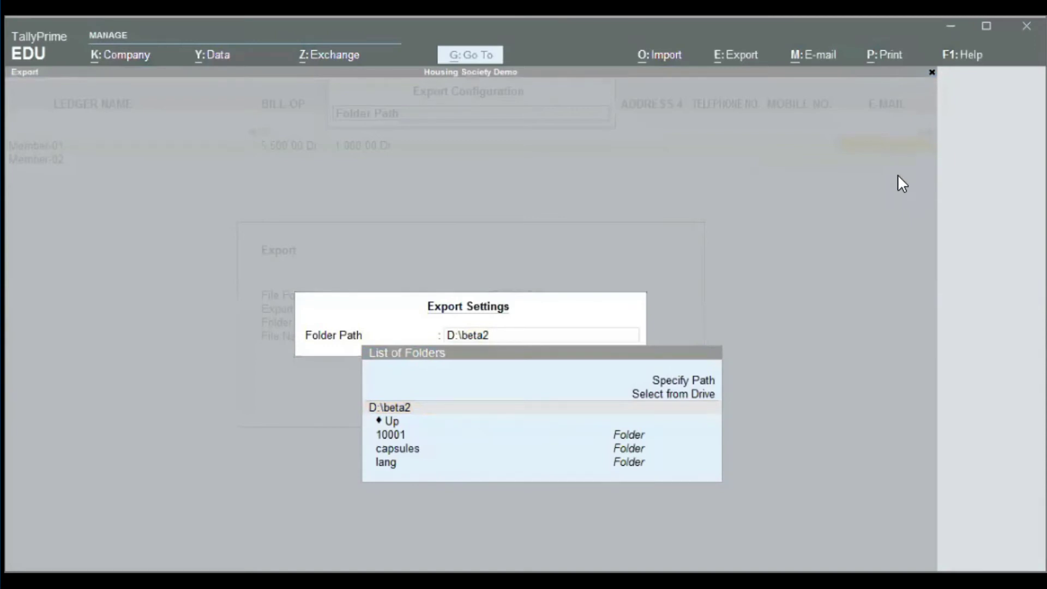
pyautogui.hotkey('alt', 'Tab')
pyautogui.write('C:\\Users\\HP\\Desktop\\anagha\\Customization Projects\\sac\\New folder')
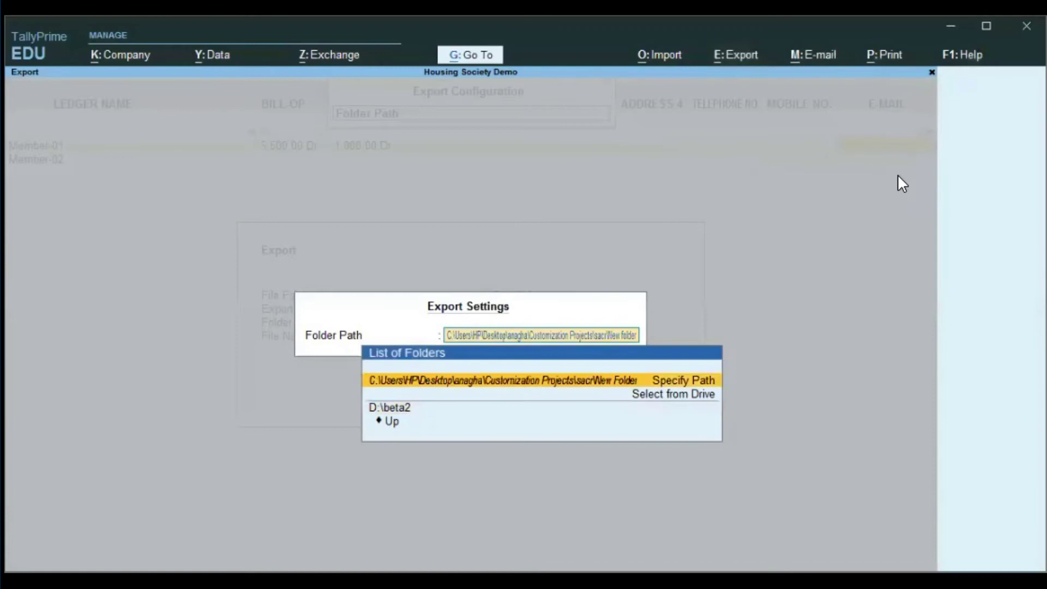
pyautogui.press('Return')
pyautogui.press('Return')
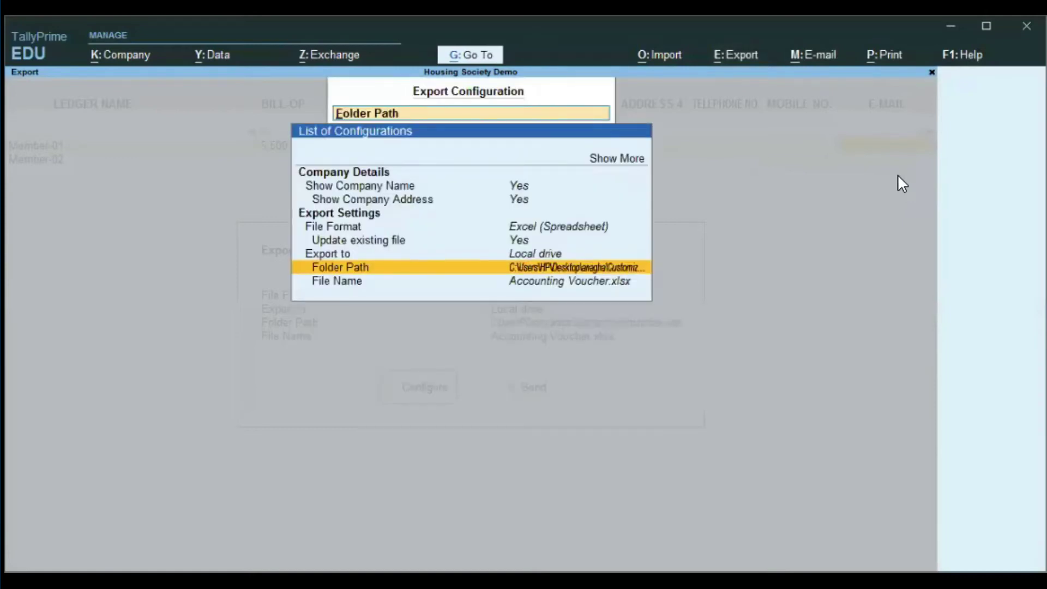
# Export the member report to the local drive as the Excel file Accounting Voucher.xlsx.
pyautogui.press('Escape')
pyautogui.press('Escape')
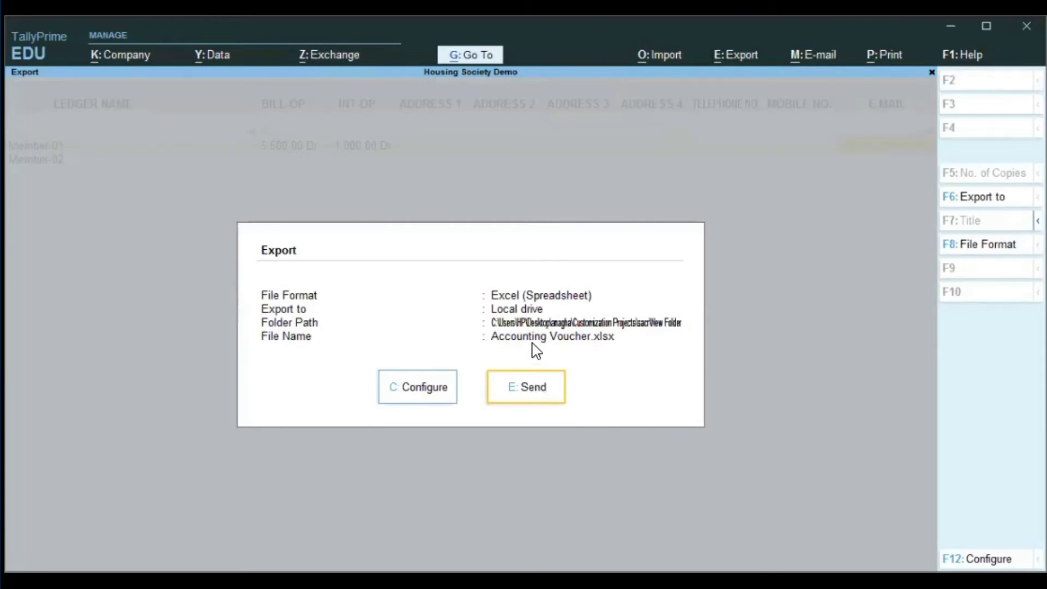
pyautogui.click(507, 403)
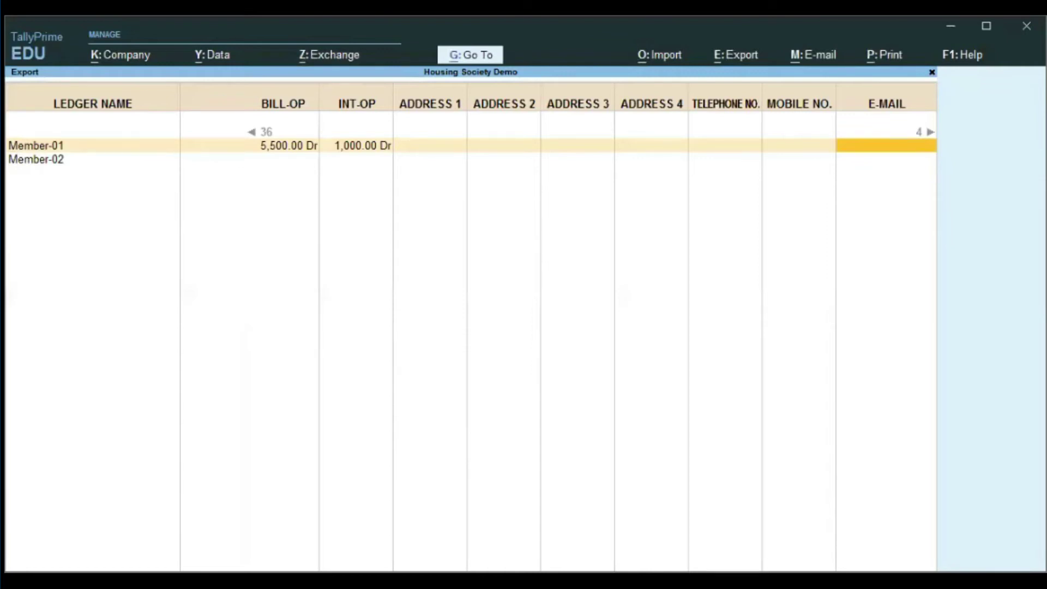
pyautogui.hotkey('ctrl', 'e')
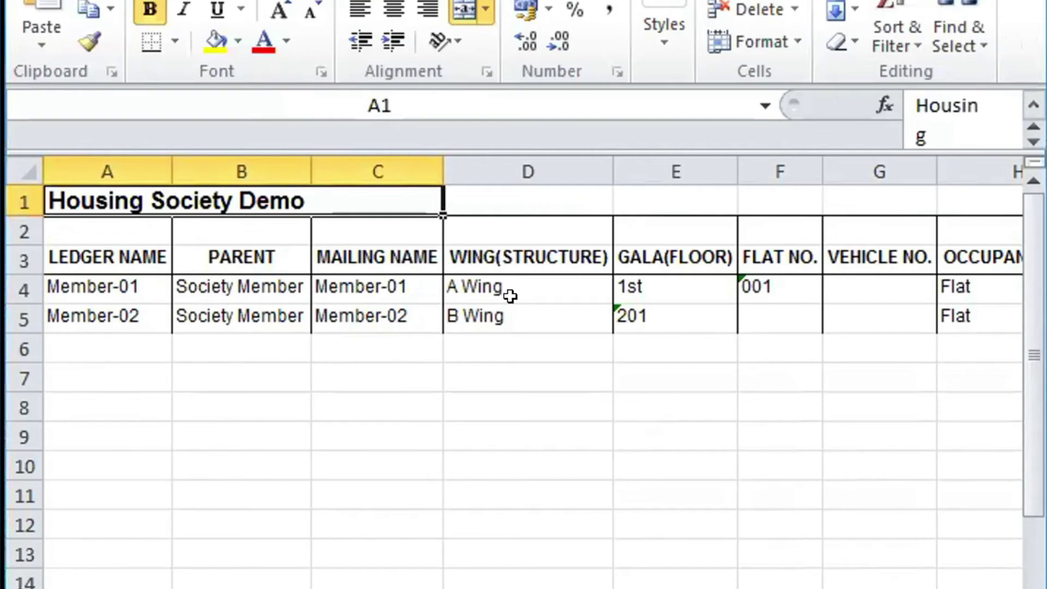
# In the exported Excel worksheet, examine the member columns for flat details, charges, opening balances and addresses.
pyautogui.click(664, 293)
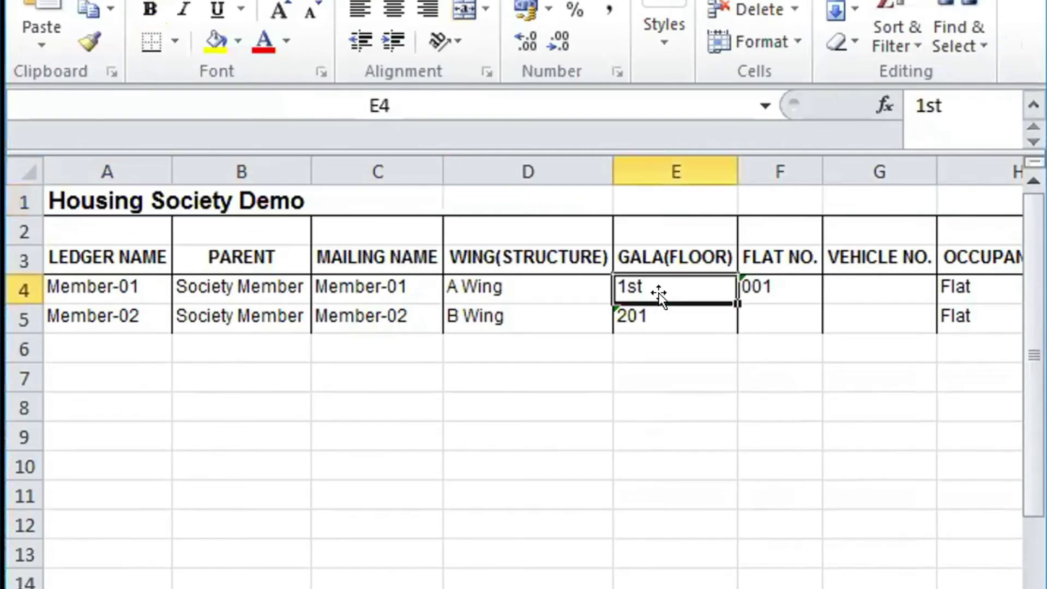
pyautogui.press('Right')
pyautogui.press('Right')
pyautogui.press('Right')
pyautogui.press('Right')
pyautogui.press('Right')
pyautogui.press('Right')
pyautogui.press('Right')
pyautogui.press('Right')
pyautogui.press('Right')
pyautogui.press('Right')
pyautogui.press('Right')
pyautogui.press('Right')
pyautogui.press('Right')
pyautogui.press('Right')
pyautogui.press('Right')
pyautogui.press('Right')
pyautogui.press('Right')
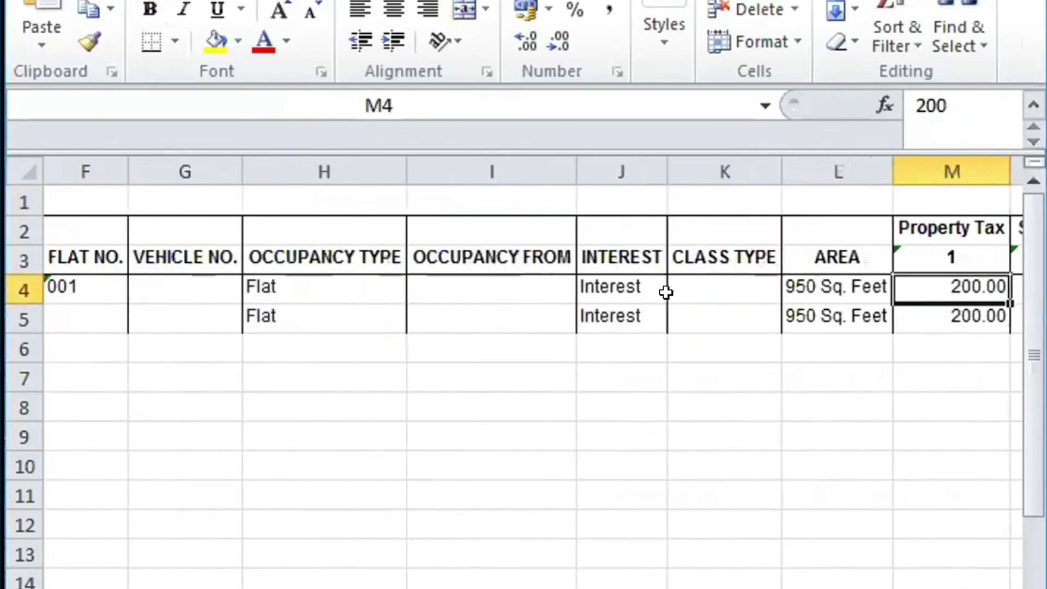
pyautogui.press('Right')
pyautogui.press('Right')
pyautogui.press('Right')
pyautogui.press('Right')
pyautogui.press('Right')
pyautogui.press('Right')
pyautogui.press('Right')
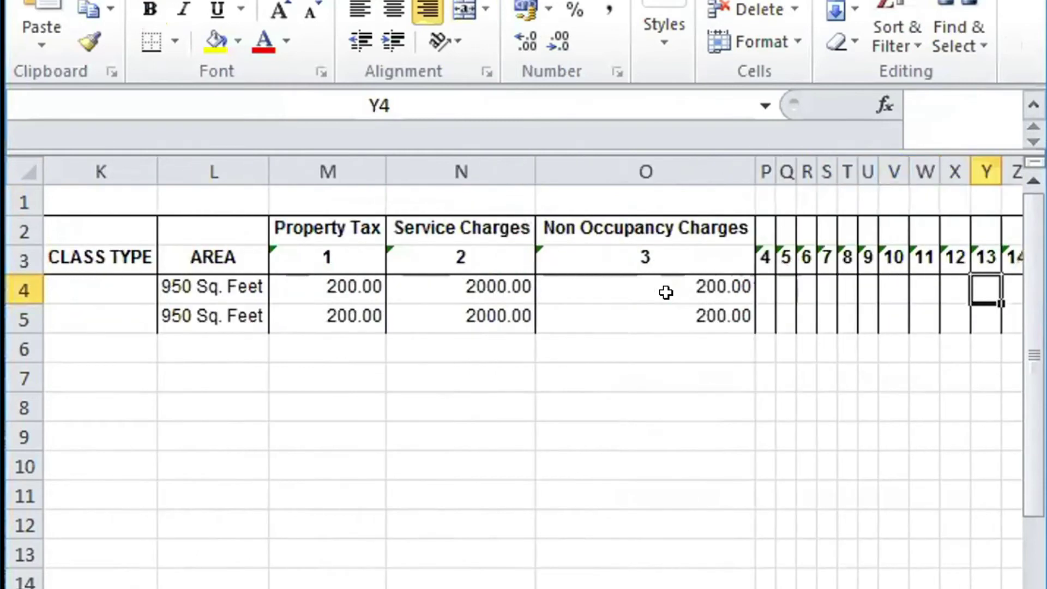
pyautogui.press('Right')
pyautogui.press('Right')
pyautogui.press('Right')
pyautogui.press('Right')
pyautogui.press('Right')
pyautogui.press('Right')
pyautogui.press('Right')
pyautogui.press('Right')
pyautogui.press('Right')
pyautogui.press('Right')
pyautogui.press('Right')
pyautogui.press('Right')
pyautogui.press('Right')
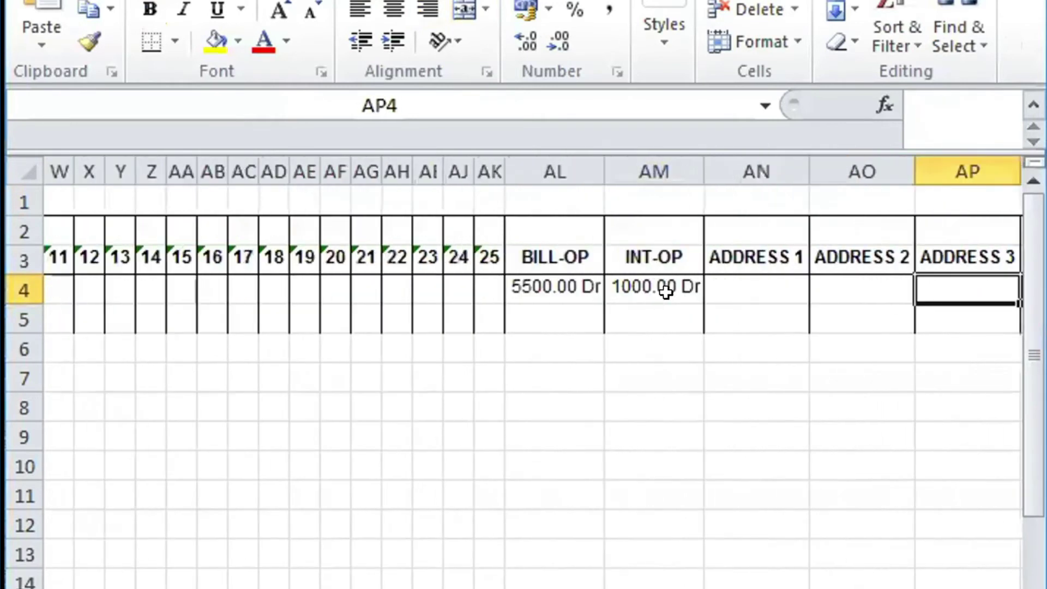
pyautogui.press('Left')
pyautogui.press('Left')
pyautogui.press('Left')
pyautogui.press('Left')
pyautogui.press('Left')
pyautogui.press('Left')
pyautogui.press('Left')
pyautogui.press('Left')
pyautogui.press('Left')
pyautogui.press('Left')
pyautogui.press('Left')
pyautogui.press('Left')
pyautogui.press('Left')
pyautogui.press('Left')
pyautogui.press('Left')
pyautogui.press('Left')
pyautogui.press('Left')
pyautogui.press('Left')
pyautogui.press('Left')
pyautogui.press('Left')
pyautogui.press('Left')
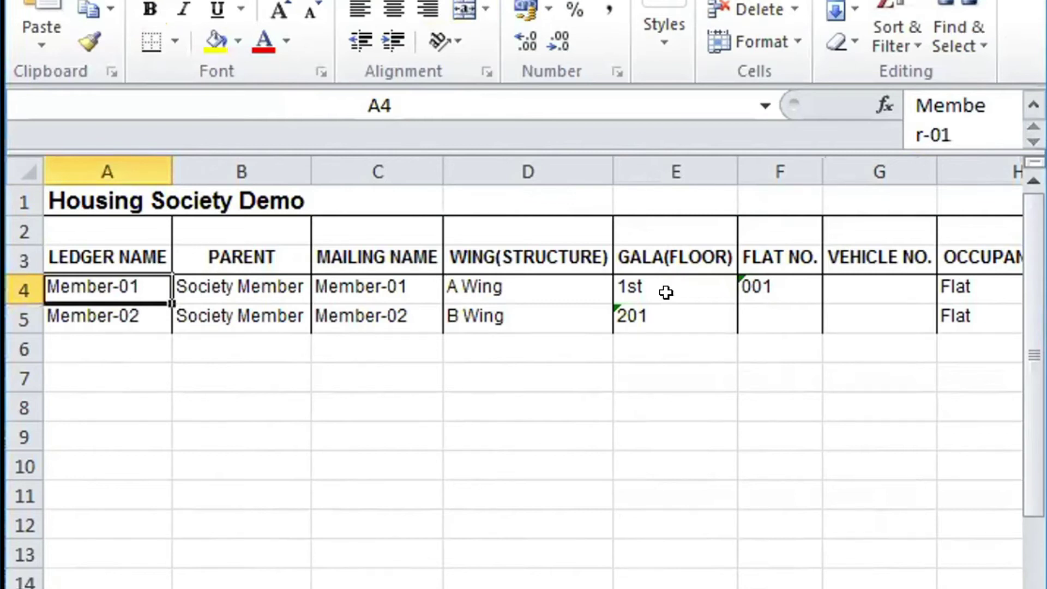
# Copy the Member-01 and Member-02 rows, A4 to AX5, and paste them directly below, starting at A6.
pyautogui.hotkey('shift', 'Down')
pyautogui.hotkey('shift', 'Right')
pyautogui.hotkey('shift', 'Right')
pyautogui.hotkey('shift', 'Right')
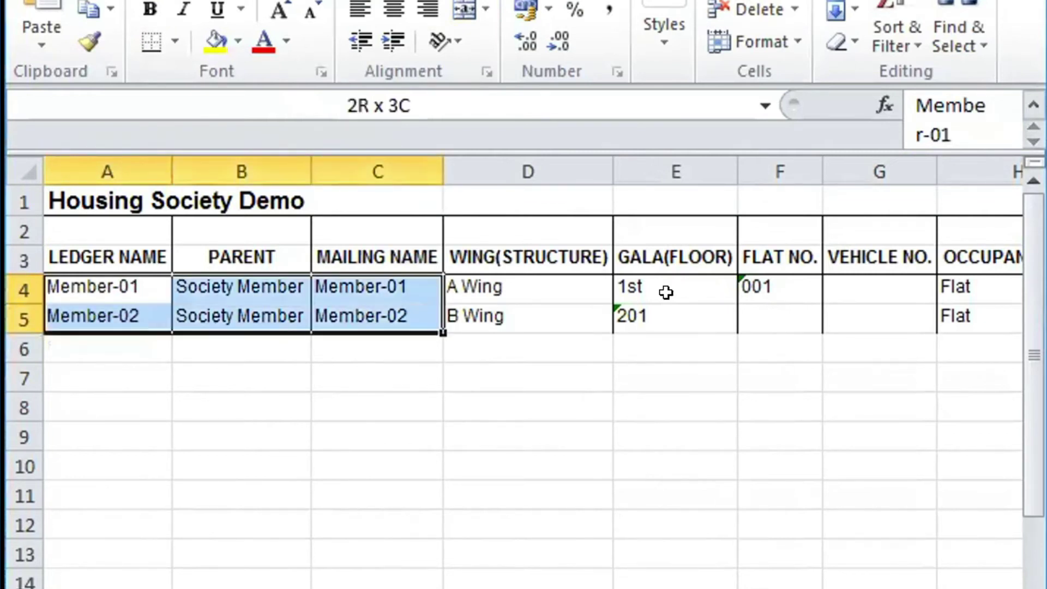
pyautogui.hotkey('shift', 'Right')
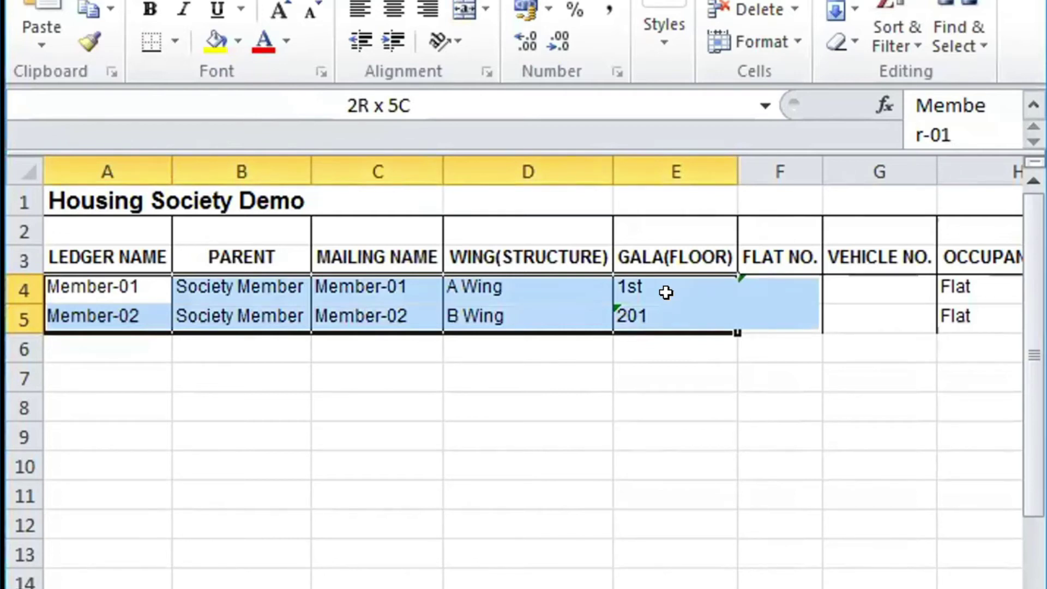
pyautogui.hotkey('shift', 'Right')
pyautogui.hotkey('shift', 'Right')
pyautogui.hotkey('shift', 'Right')
pyautogui.hotkey('shift', 'Right')
pyautogui.hotkey('shift', 'Right')
pyautogui.hotkey('shift', 'Right')
pyautogui.hotkey('shift', 'Right')
pyautogui.hotkey('shift', 'Right')
pyautogui.hotkey('shift', 'Right')
pyautogui.hotkey('shift', 'Right')
pyautogui.hotkey('shift', 'Right')
pyautogui.hotkey('shift', 'Right')
pyautogui.hotkey('shift', 'Right')
pyautogui.hotkey('shift', 'Right')
pyautogui.hotkey('shift', 'Right')
pyautogui.hotkey('shift', 'Right')
pyautogui.hotkey('shift', 'Right')
pyautogui.hotkey('shift', 'Right')
pyautogui.hotkey('shift', 'Right')
pyautogui.hotkey('shift', 'Right')
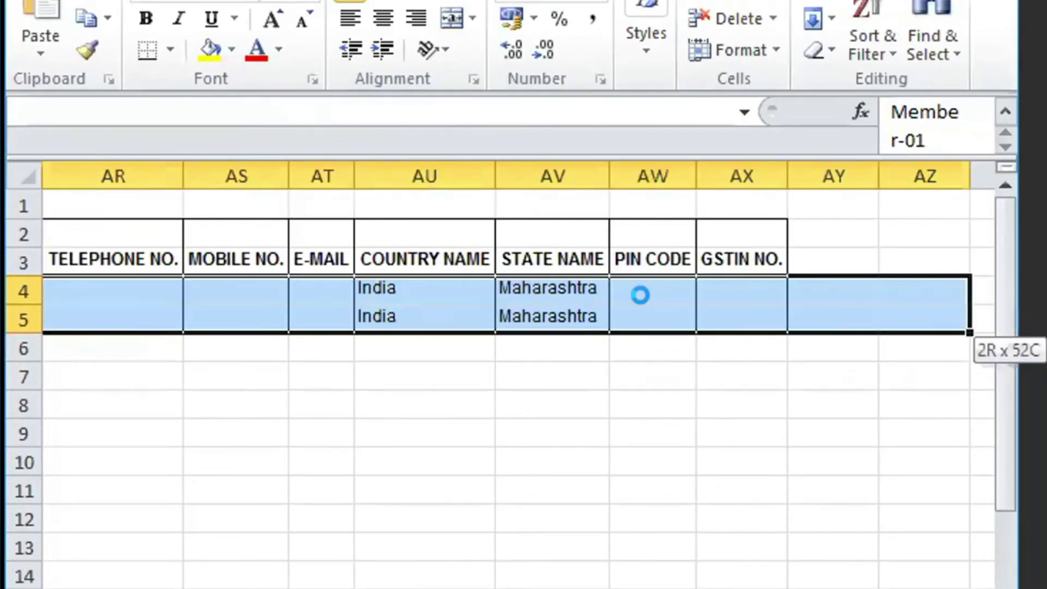
pyautogui.hotkey('shift', 'Left')
pyautogui.hotkey('shift', 'Left')
pyautogui.hotkey('ctrl', 'c')
pyautogui.press('Home')
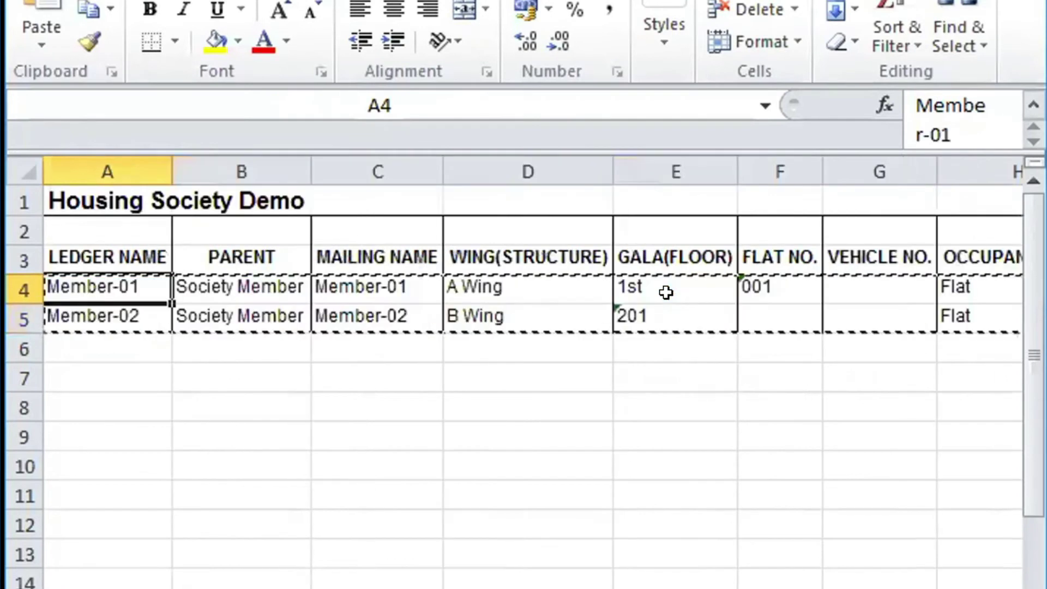
pyautogui.press('Down')
pyautogui.press('Down')
pyautogui.hotkey('ctrl', 'v')
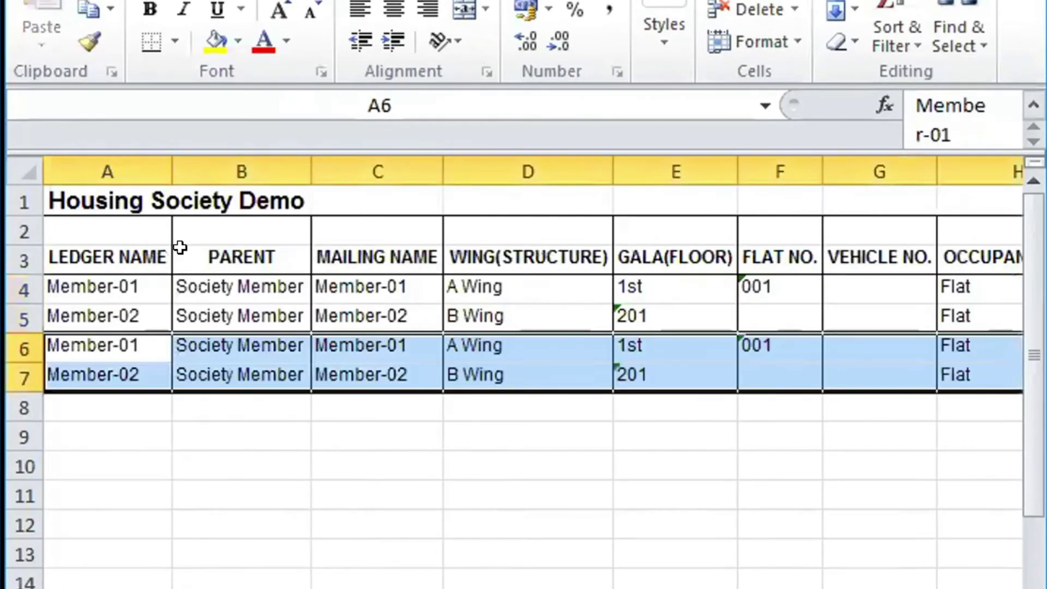
# Change the ledger names of the two copied rows to Member-03 in A6 and Member-04 in A7.
pyautogui.click(107, 349)
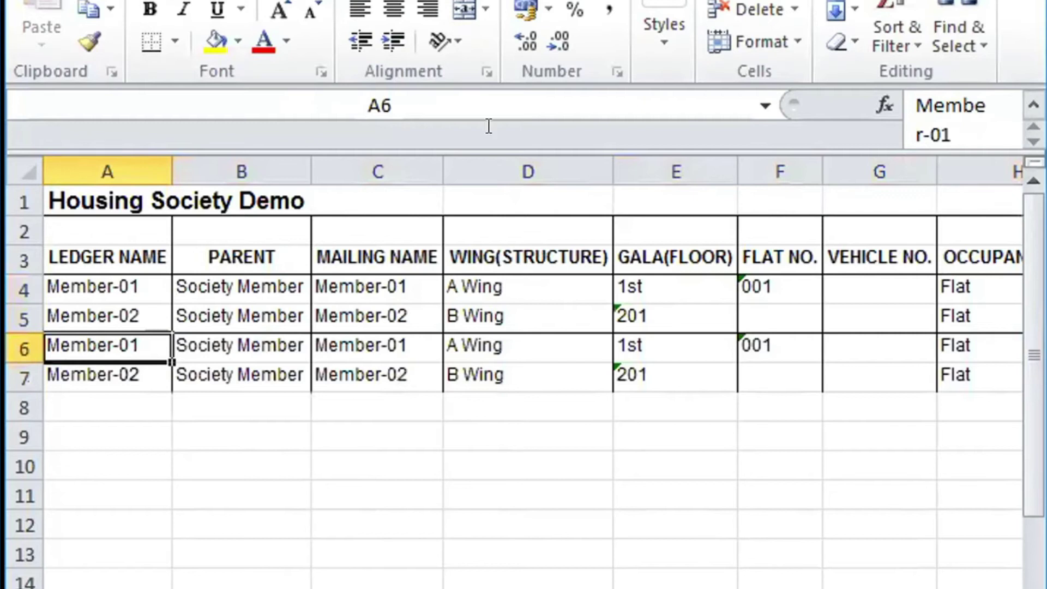
pyautogui.doubleClick(136, 345)
pyautogui.press('BackSpace')
pyautogui.write('3')
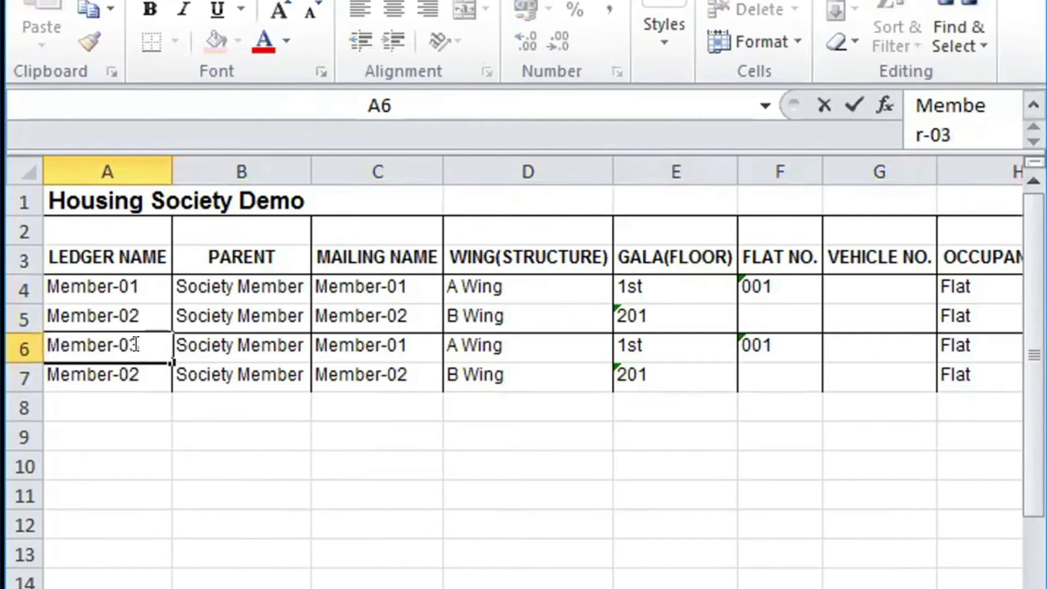
pyautogui.press('Return')
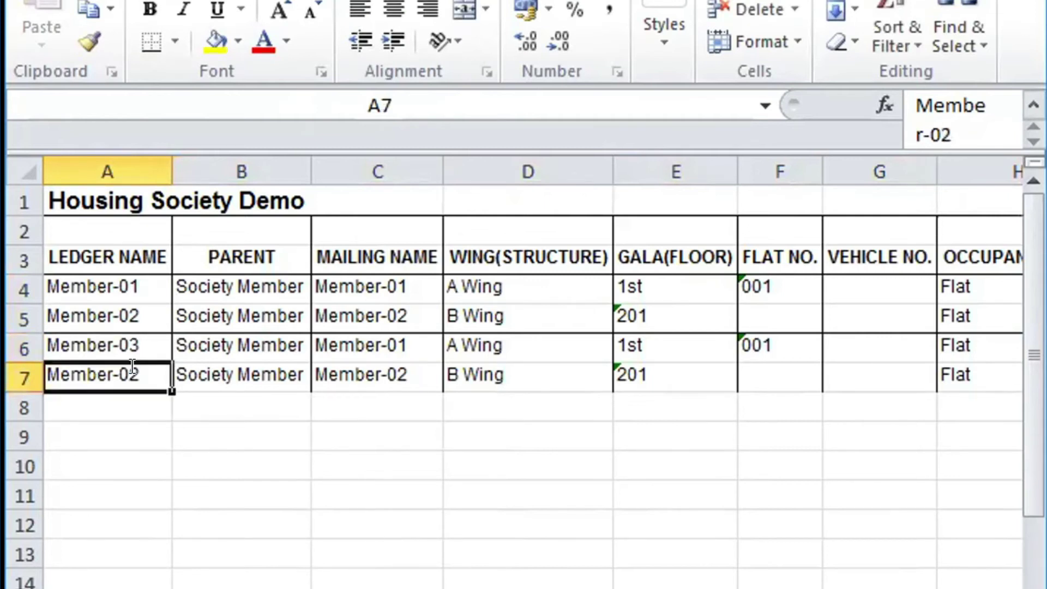
pyautogui.doubleClick(133, 365)
pyautogui.press('BackSpace')
pyautogui.write('4')
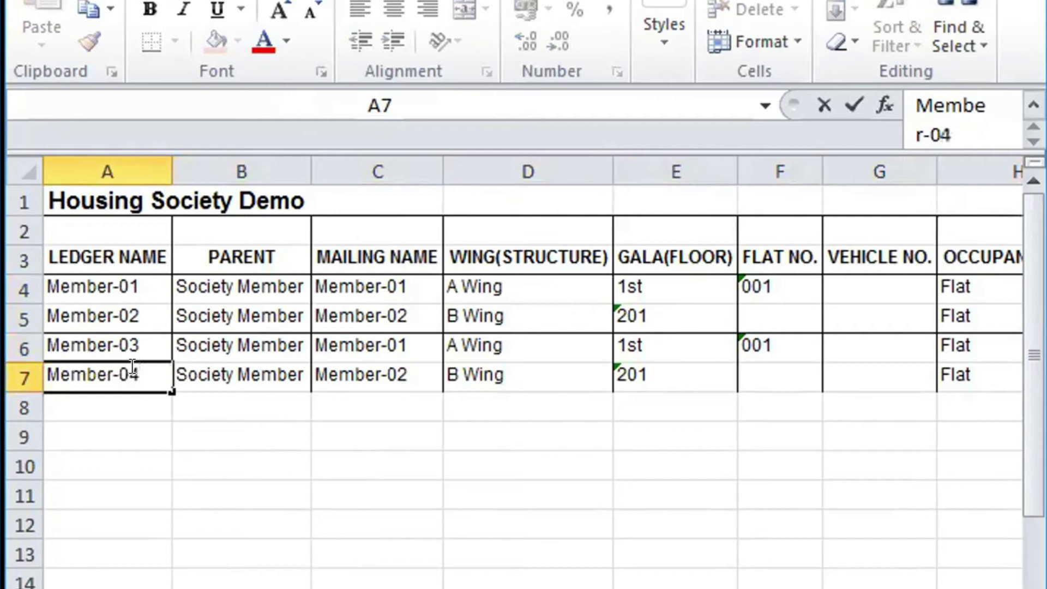
pyautogui.press('Return')
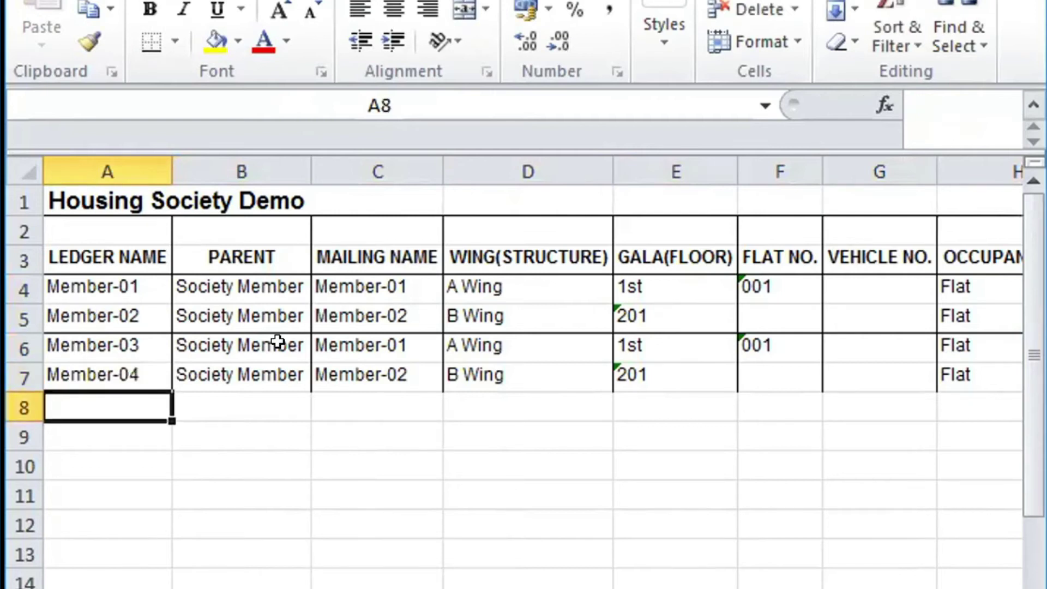
# Copy the ledger names Member-03 and Member-04 into the Mailing Name column at C6 and C7.
pyautogui.click(110, 334)
pyautogui.hotkey('shift', 'Down')
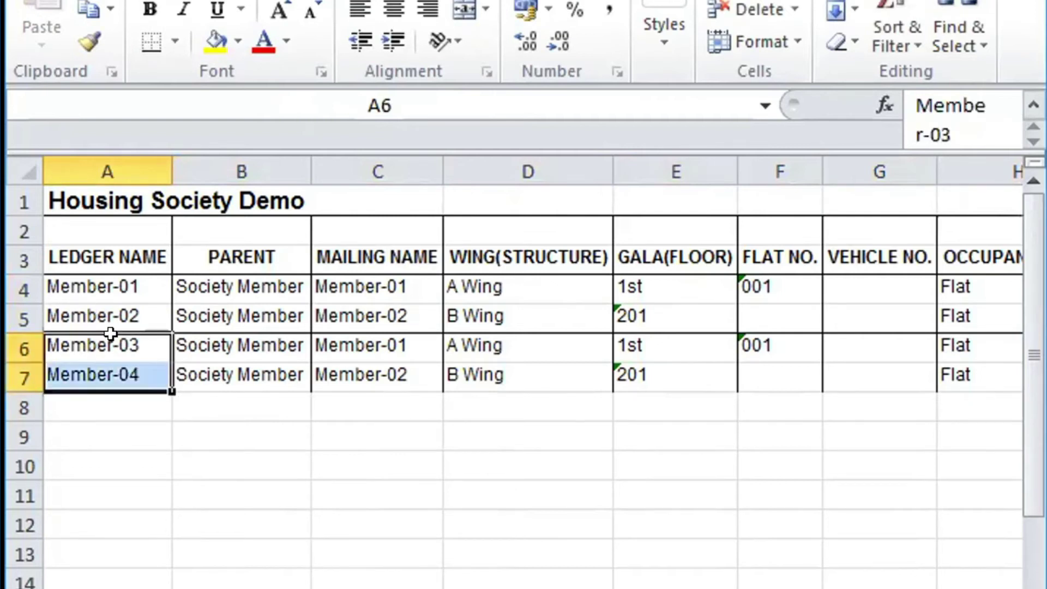
pyautogui.hotkey('ctrl', 'c')
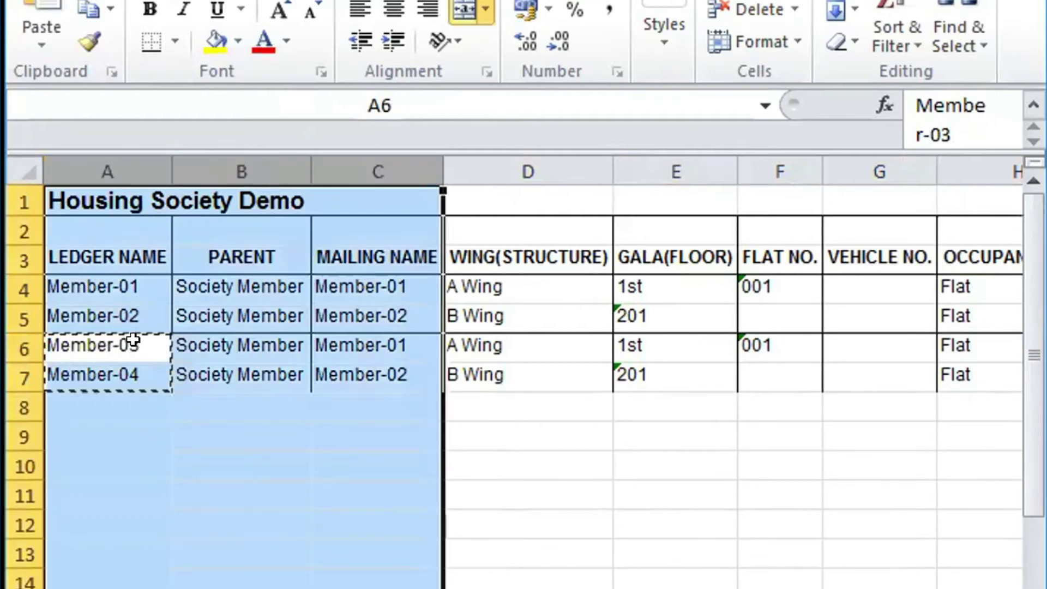
pyautogui.click(375, 344)
pyautogui.press('Return')
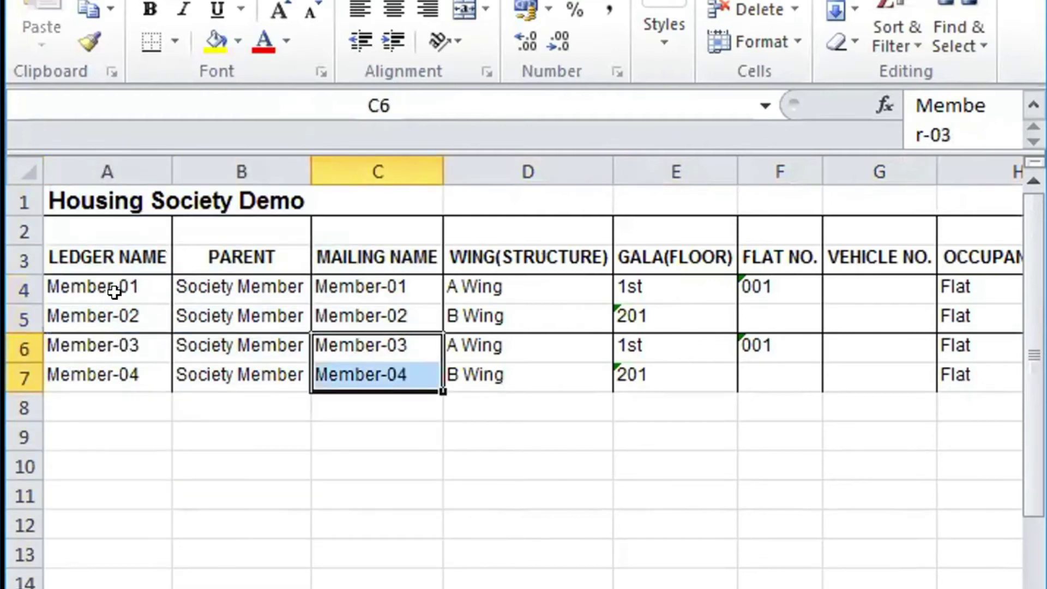
# Delete the original Member-01 and Member-02 rows, 4 and 5, from the worksheet.
pyautogui.moveTo(19, 276); pyautogui.dragTo(27, 314)
pyautogui.rightClick(28, 314)
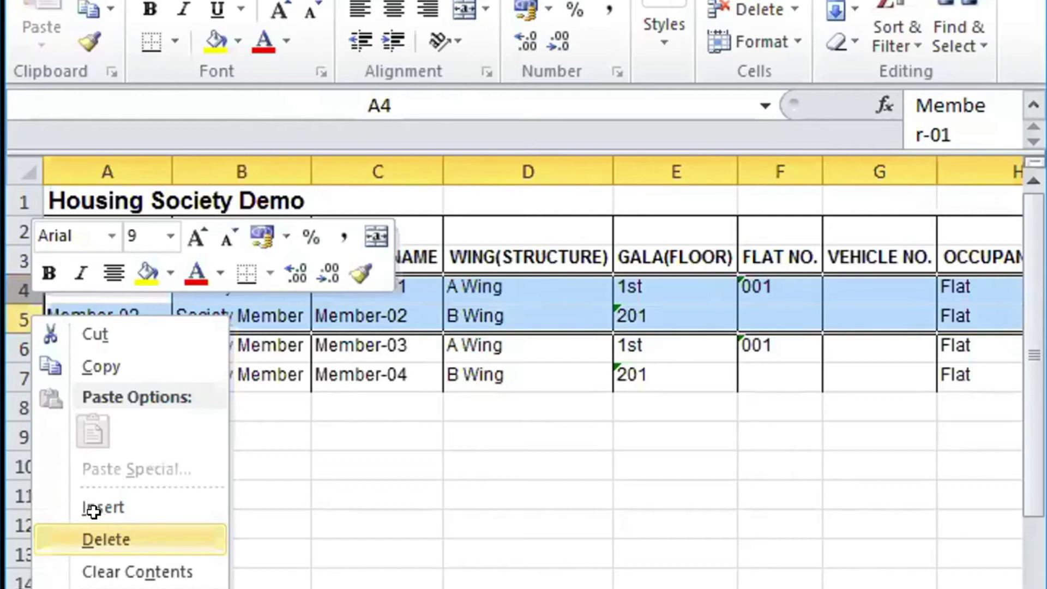
pyautogui.click(106, 539)
pyautogui.click(326, 432)
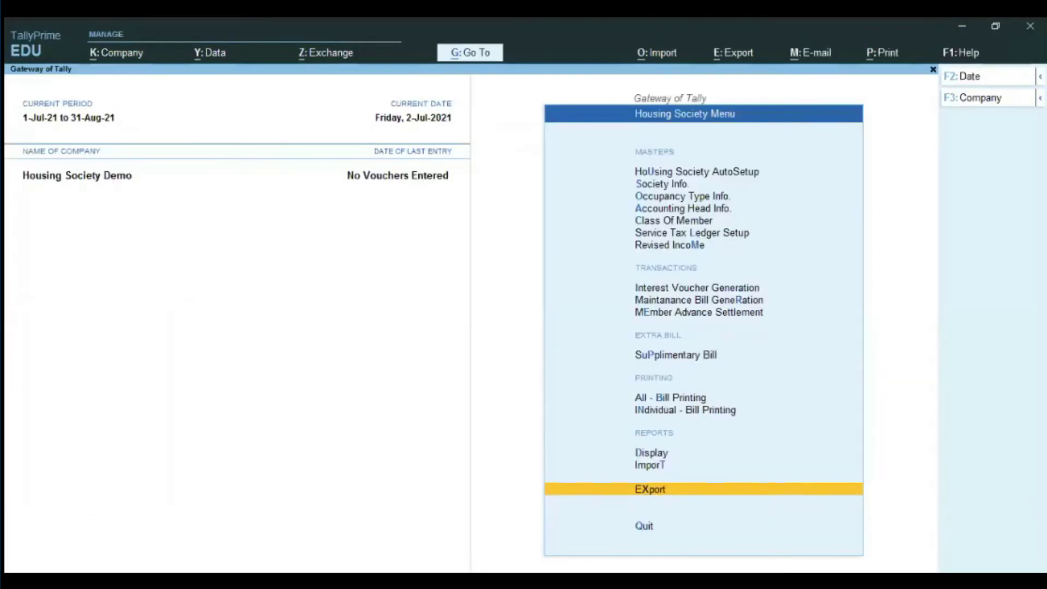
# Switch to TallyPrime and open the Import of Masters configuration in the Housing Society module.
pyautogui.press('Up')
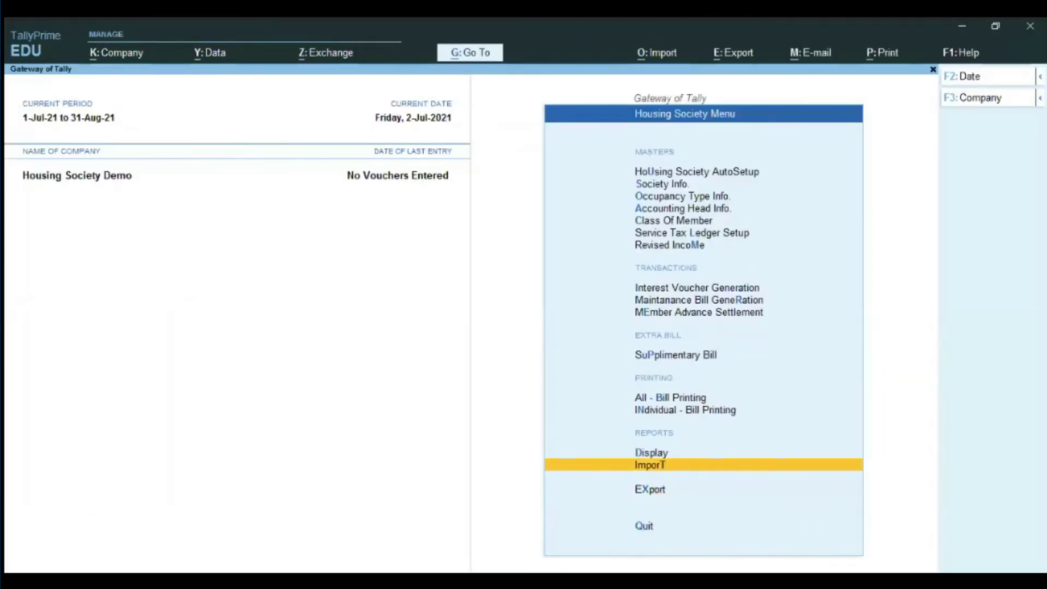
pyautogui.press('m')
pyautogui.press('Return')
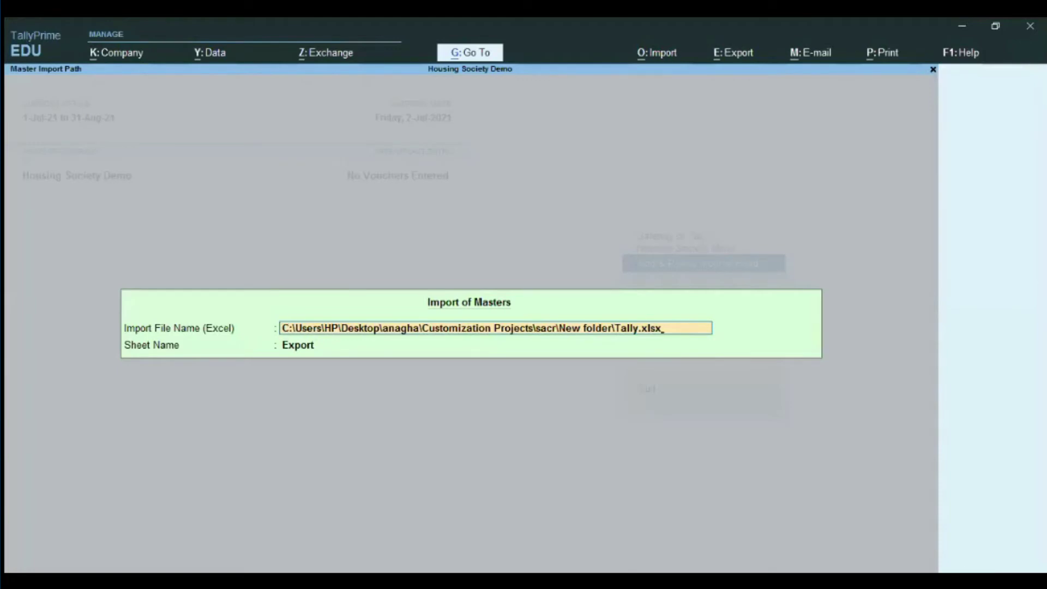
pyautogui.press('BackSpace')
pyautogui.press('BackSpace')
pyautogui.press('BackSpace')
pyautogui.press('BackSpace')
pyautogui.press('BackSpace')
pyautogui.press('BackSpace')
pyautogui.press('BackSpace')
pyautogui.press('BackSpace')
pyautogui.press('BackSpace')
pyautogui.press('BackSpace')
pyautogui.write('Accounting')
pyautogui.press('BackSpace')
pyautogui.press('BackSpace')
pyautogui.press('BackSpace')
pyautogui.press('BackSpace')
pyautogui.press('BackSpace')
pyautogui.press('BackSpace')
pyautogui.press('BackSpace')
pyautogui.press('BackSpace')
pyautogui.press('BackSpace')
pyautogui.press('BackSpace')
pyautogui.hotkey('alt', 'Tab')
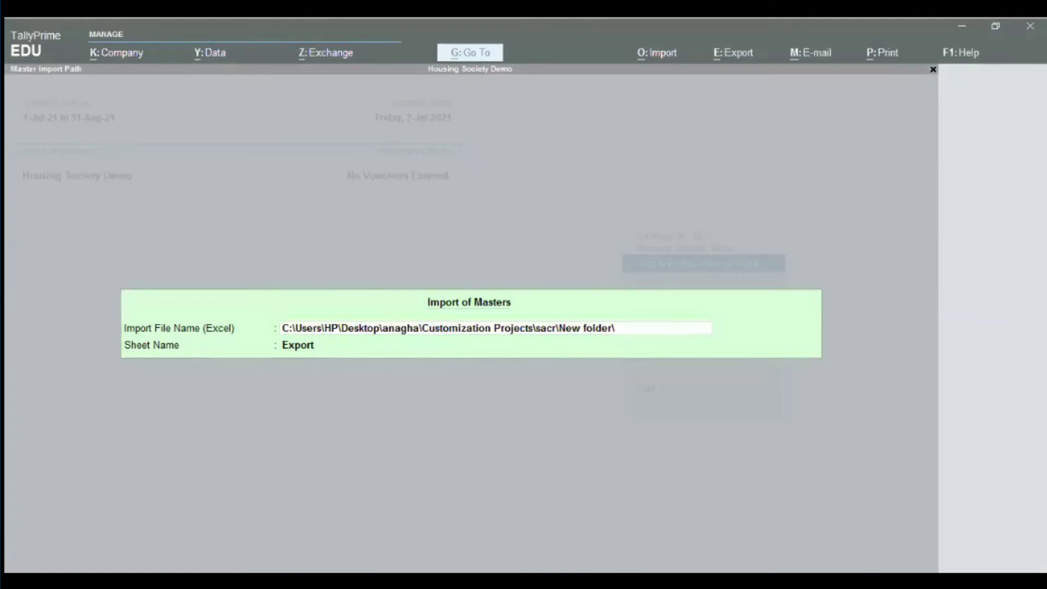
pyautogui.hotkey('alt', 'Tab')
pyautogui.press('Escape')
pyautogui.press('Escape')
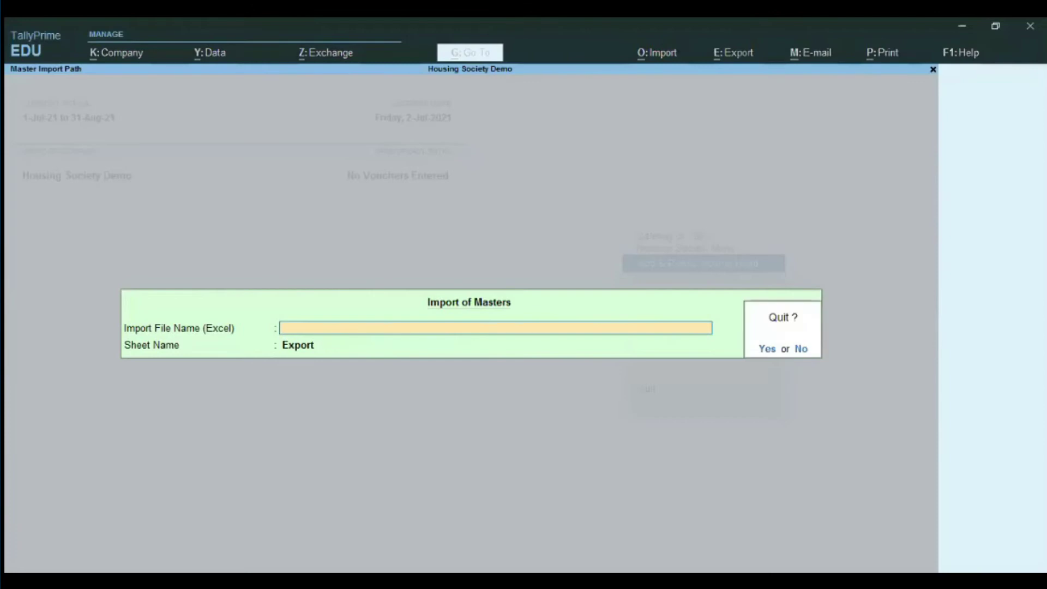
pyautogui.press('y')
pyautogui.press('Return')
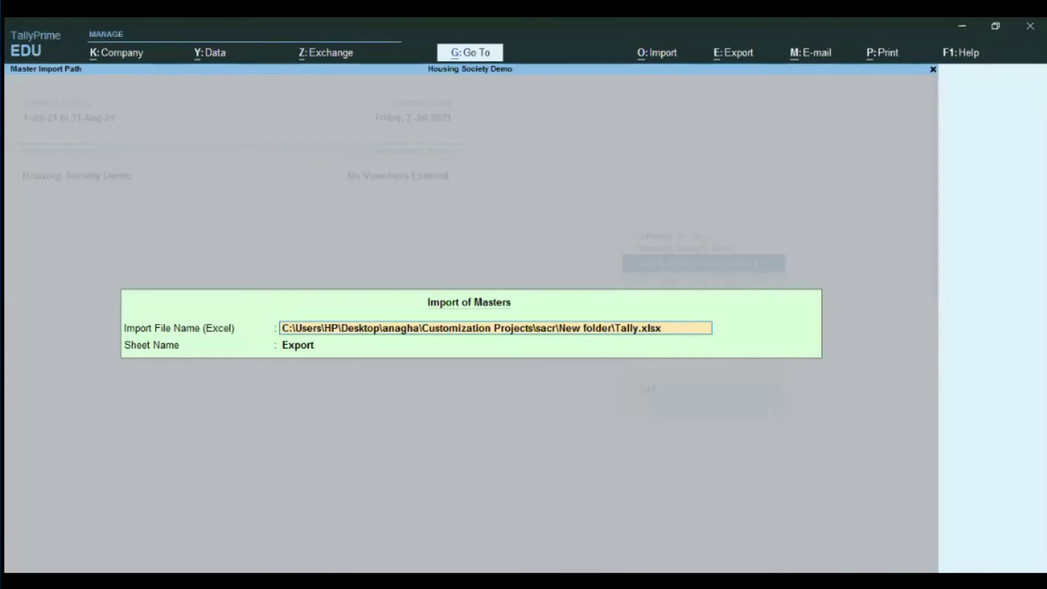
# Set the master import file to Accounting Voucher.xlsx in New folder, keep Export as the sheet name, and save the configuration.
pyautogui.hotkey('alt', 'Tab')
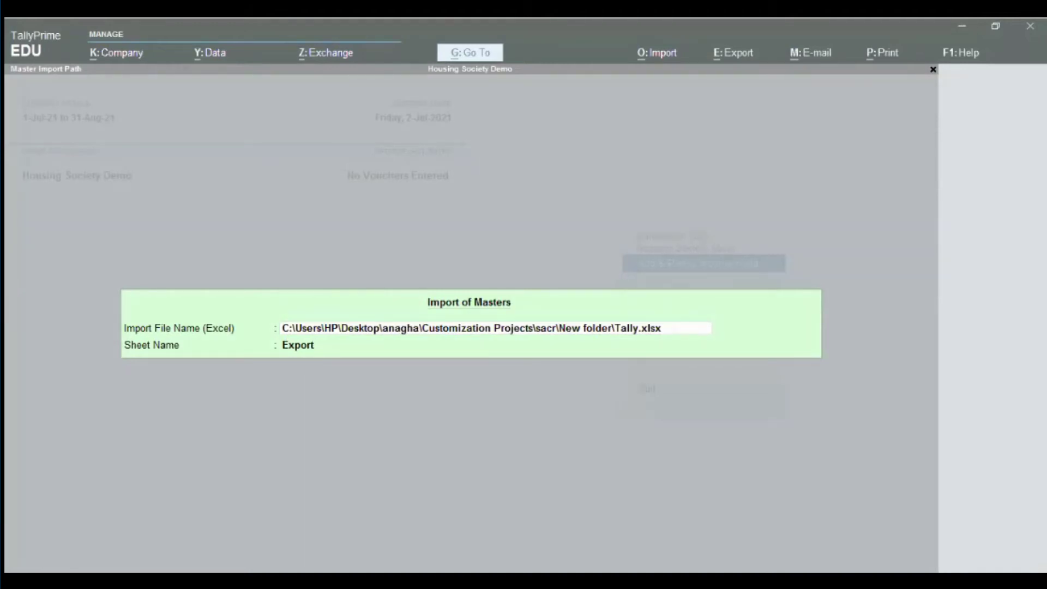
pyautogui.click(817, 322)
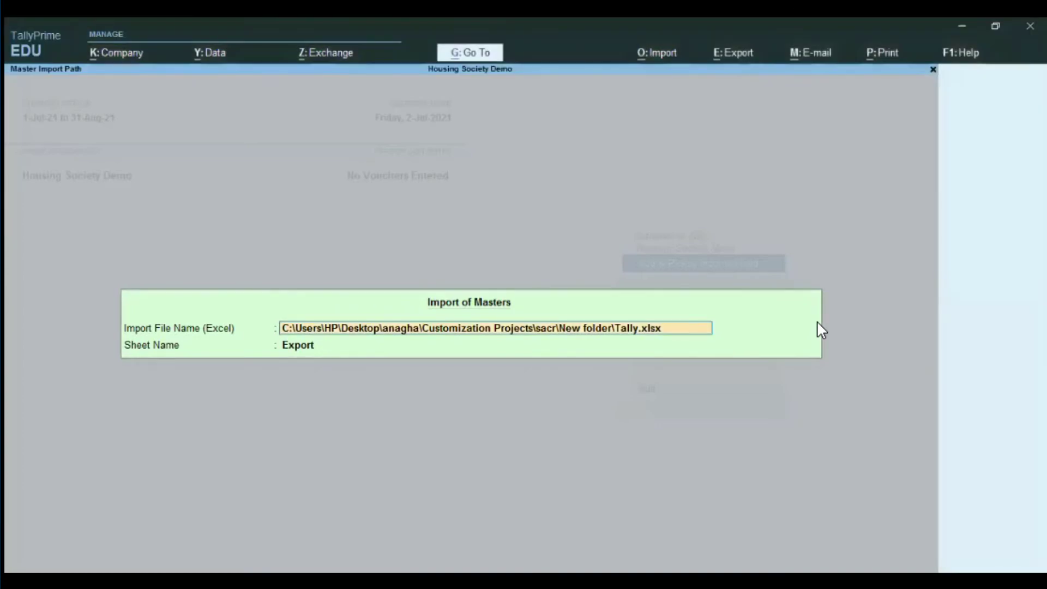
pyautogui.press('BackSpace')
pyautogui.press('BackSpace')
pyautogui.press('BackSpace')
pyautogui.press('BackSpace')
pyautogui.press('BackSpace')
pyautogui.press('BackSpace')
pyautogui.press('BackSpace')
pyautogui.press('BackSpace')
pyautogui.press('BackSpace')
pyautogui.hotkey('ctrl', 'alt', 'v')
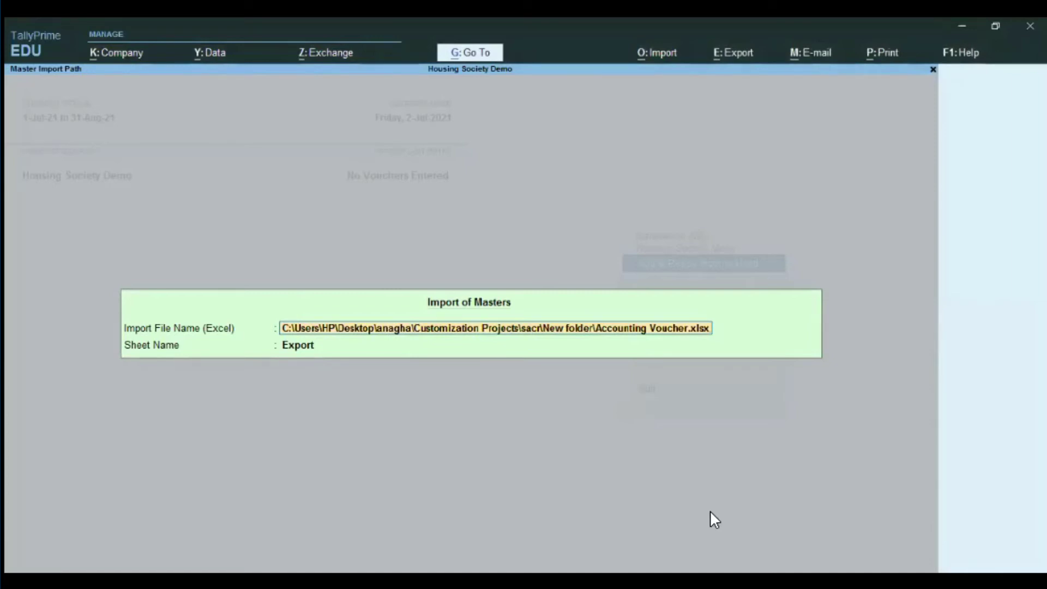
pyautogui.hotkey('alt', 'Tab')
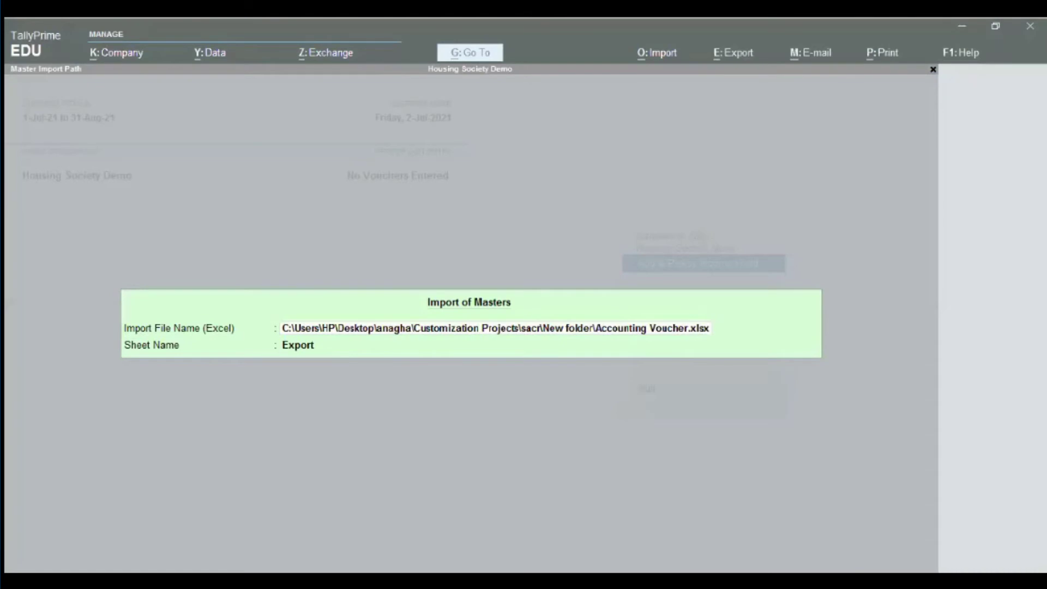
pyautogui.hotkey('alt', 'Tab')
pyautogui.press('Return')
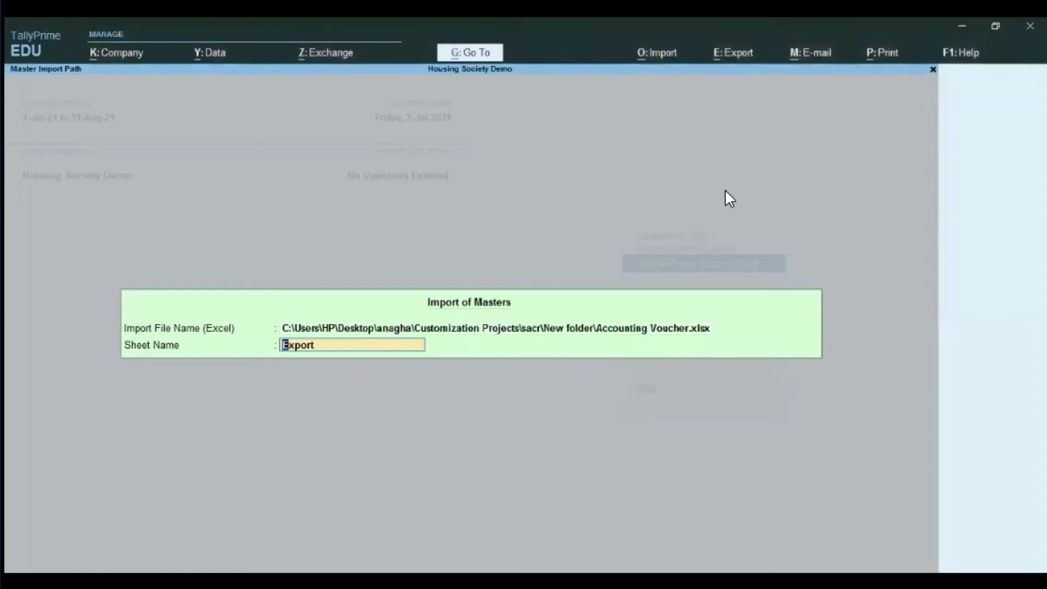
pyautogui.press('Return')
pyautogui.press('Return')
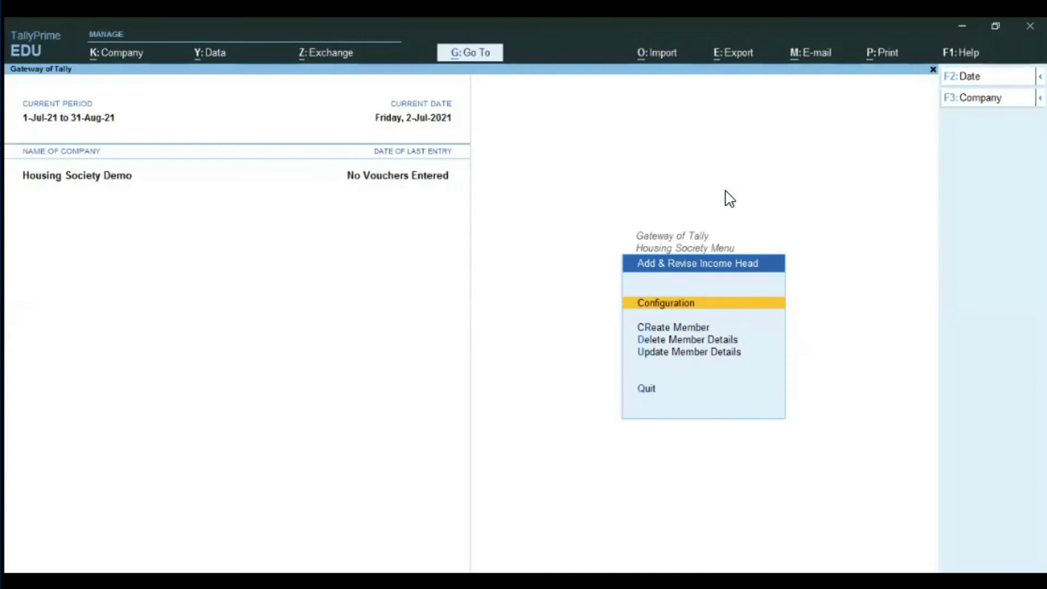
# Run the Create Member import and confirm importing the ledger masters and the data.
pyautogui.press('Down')
pyautogui.press('Down')
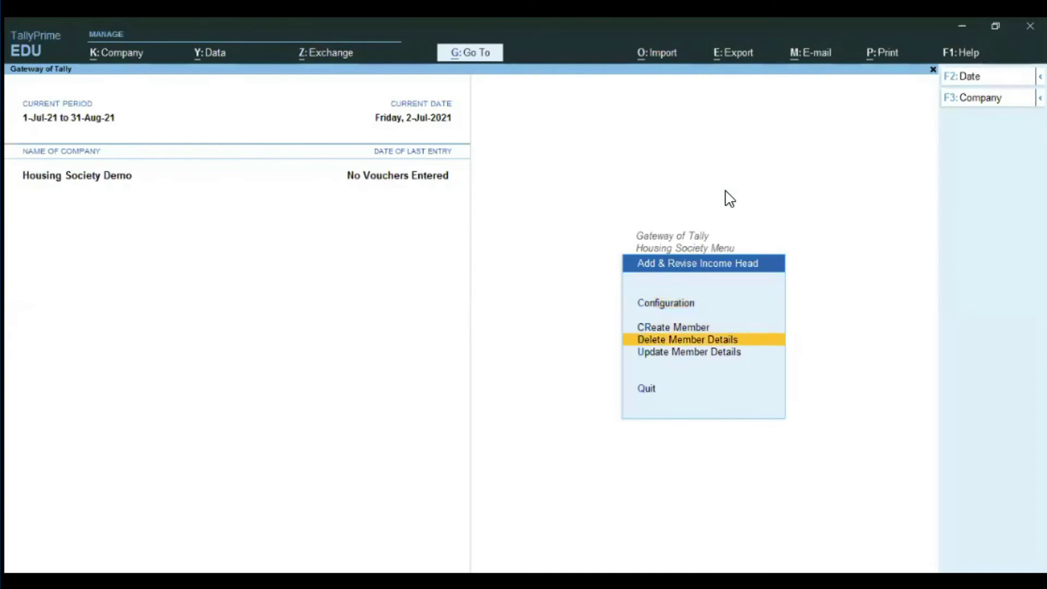
pyautogui.press('Up')
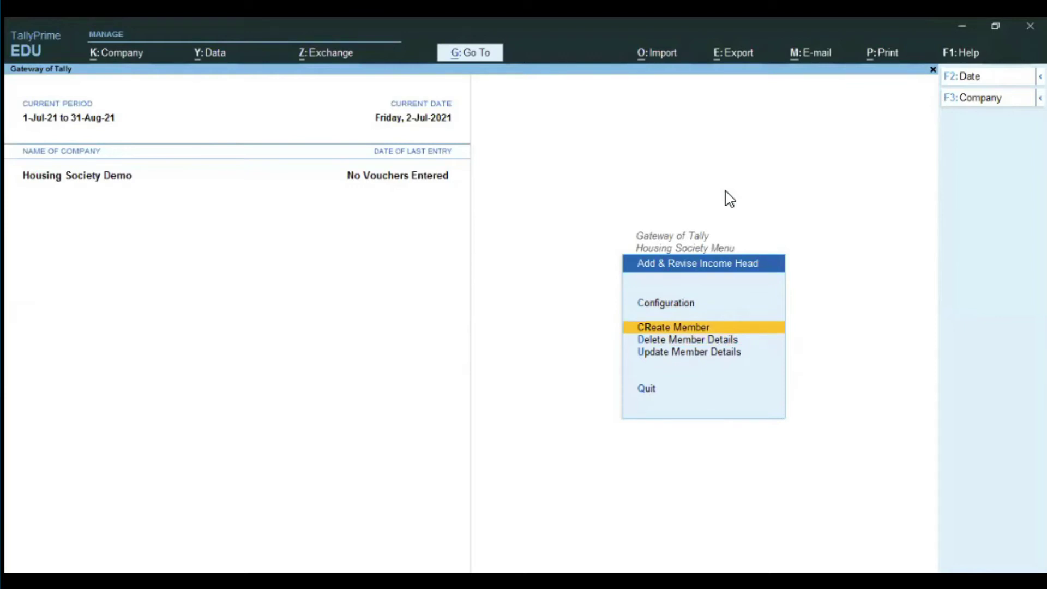
pyautogui.press('Down')
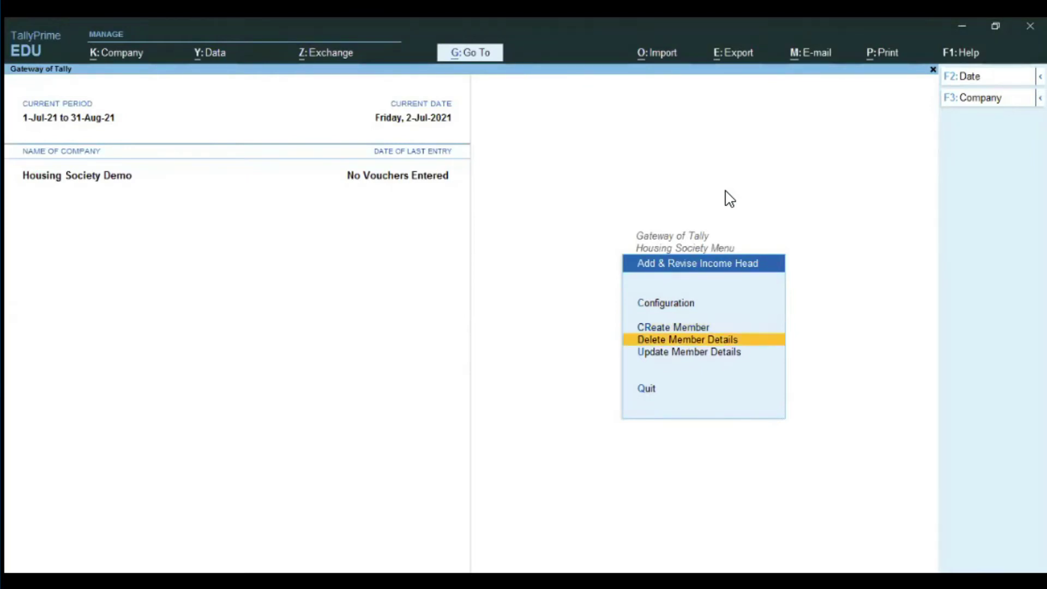
pyautogui.press('Down')
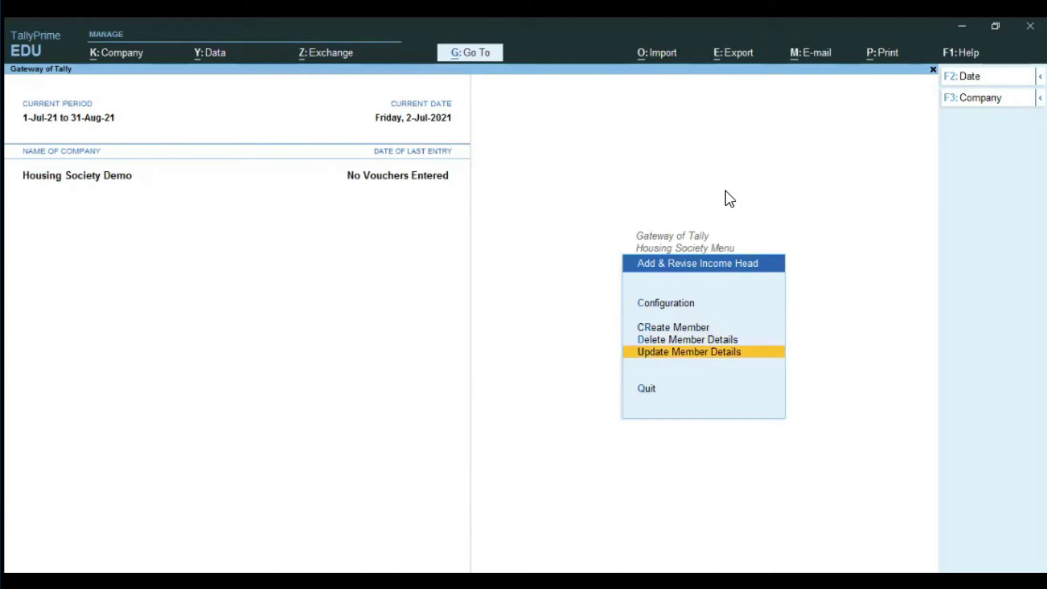
pyautogui.press('Up')
pyautogui.press('Up')
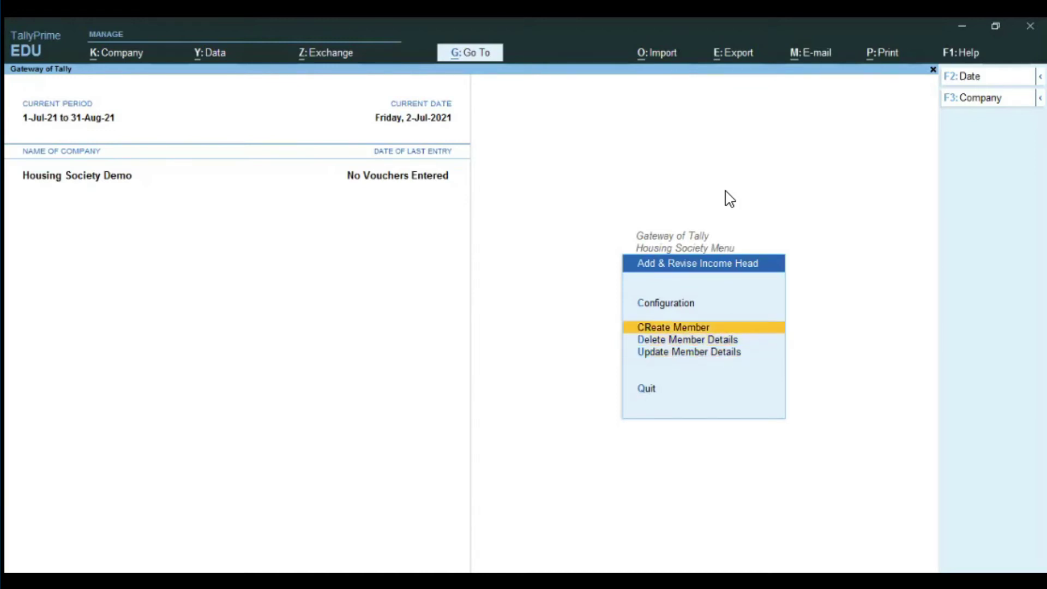
pyautogui.press('Return')
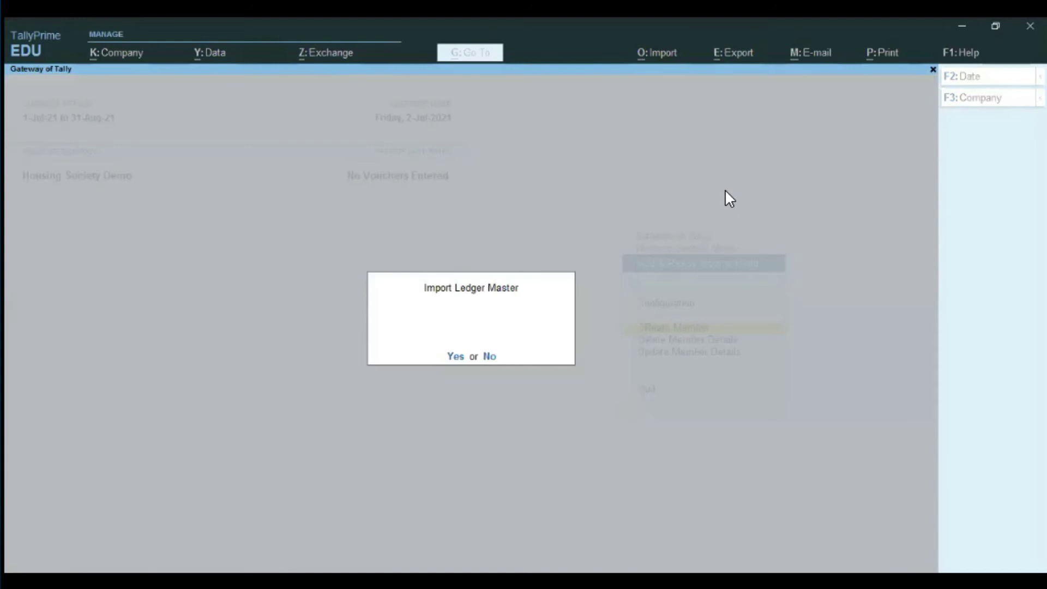
pyautogui.click(456, 358)
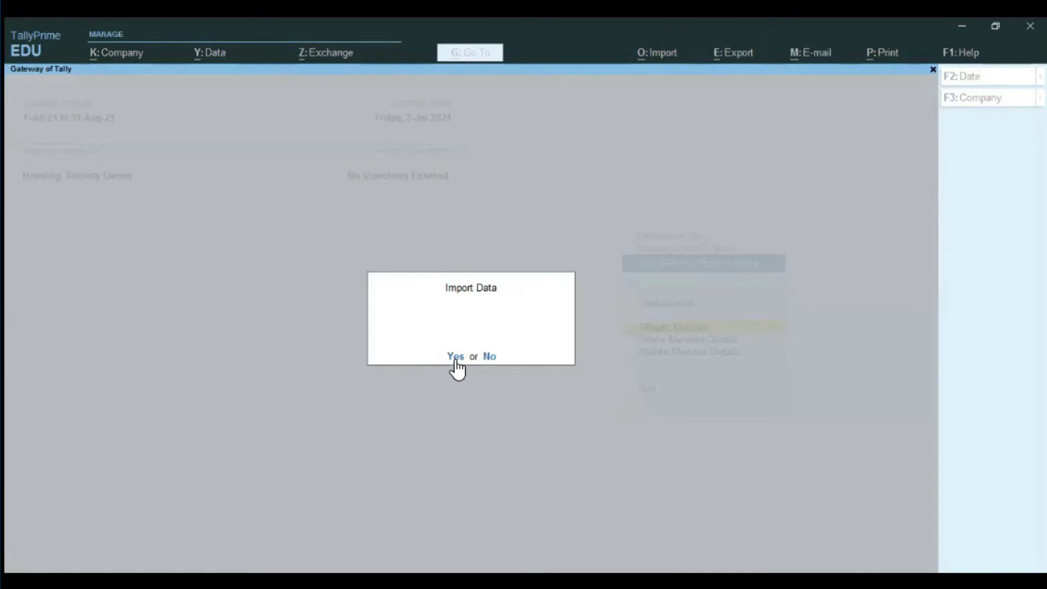
pyautogui.click(456, 358)
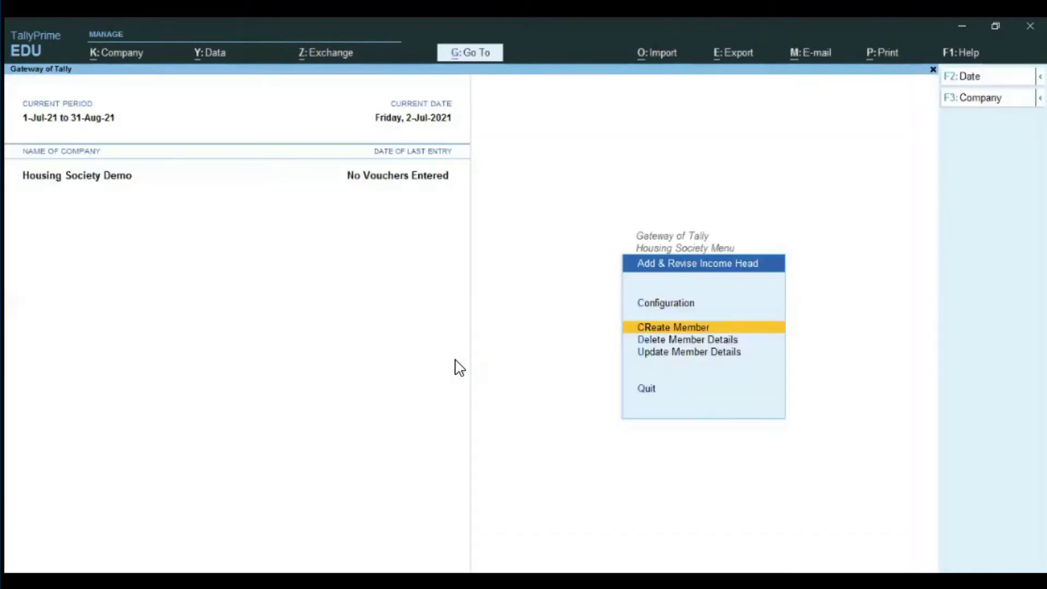
# Leave the Housing Society import menu and open the imported Member-03 ledger for alteration.
pyautogui.press('Escape')
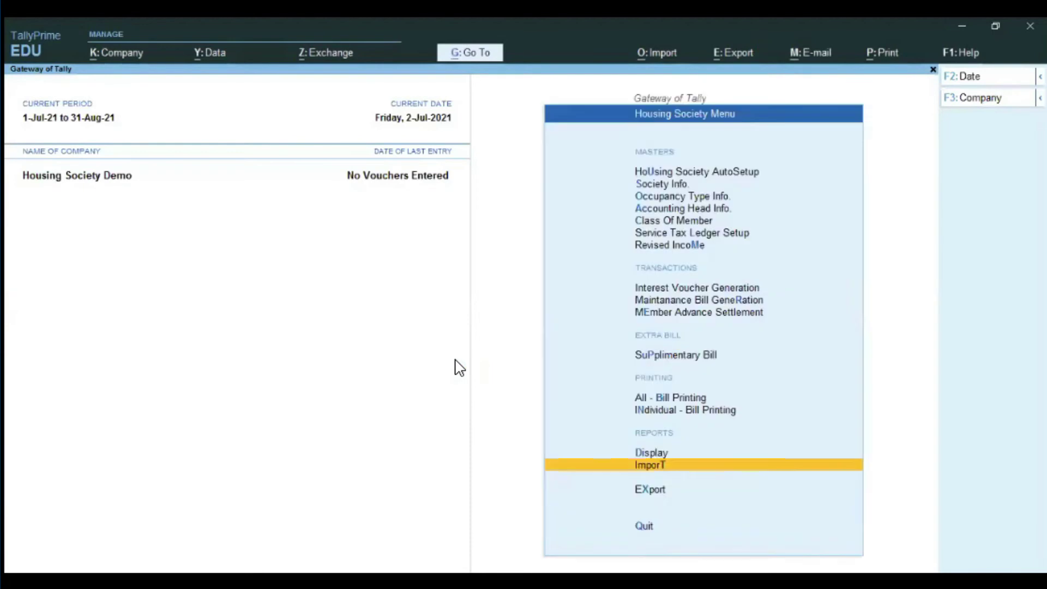
pyautogui.press('Escape')
pyautogui.press('a')
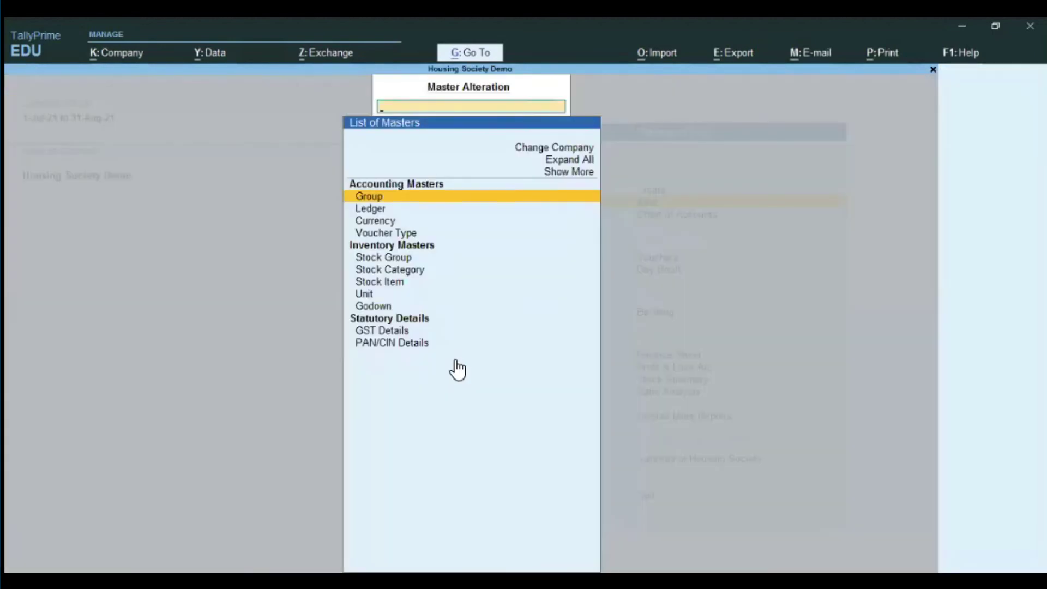
pyautogui.press('Down')
pyautogui.press('Return')
pyautogui.press('Down')
pyautogui.press('Down')
pyautogui.press('Down')
pyautogui.press('Down')
pyautogui.press('Down')
pyautogui.press('Down')
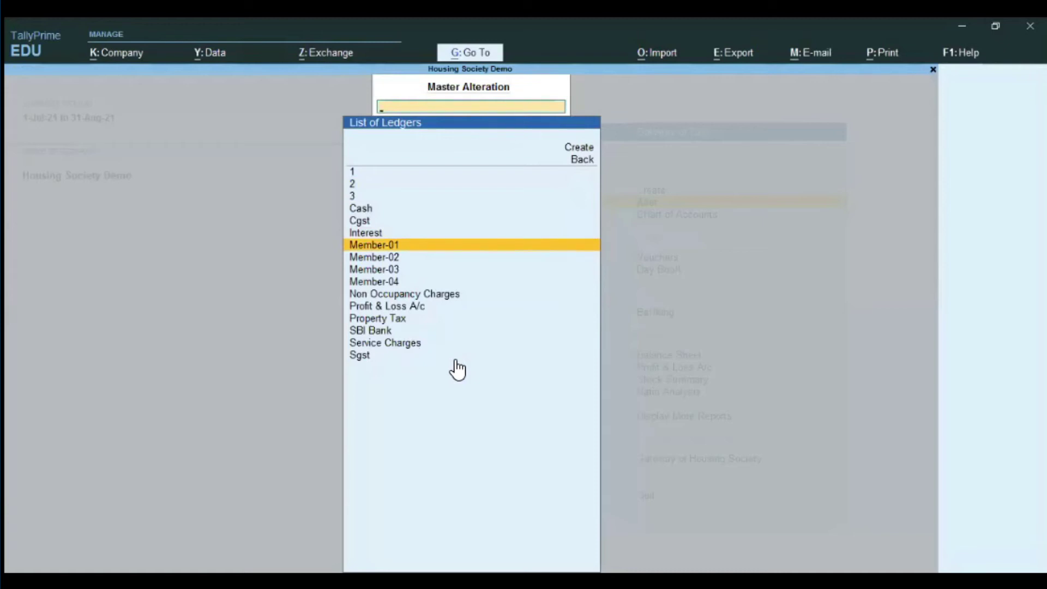
pyautogui.press('Down')
pyautogui.press('Down')
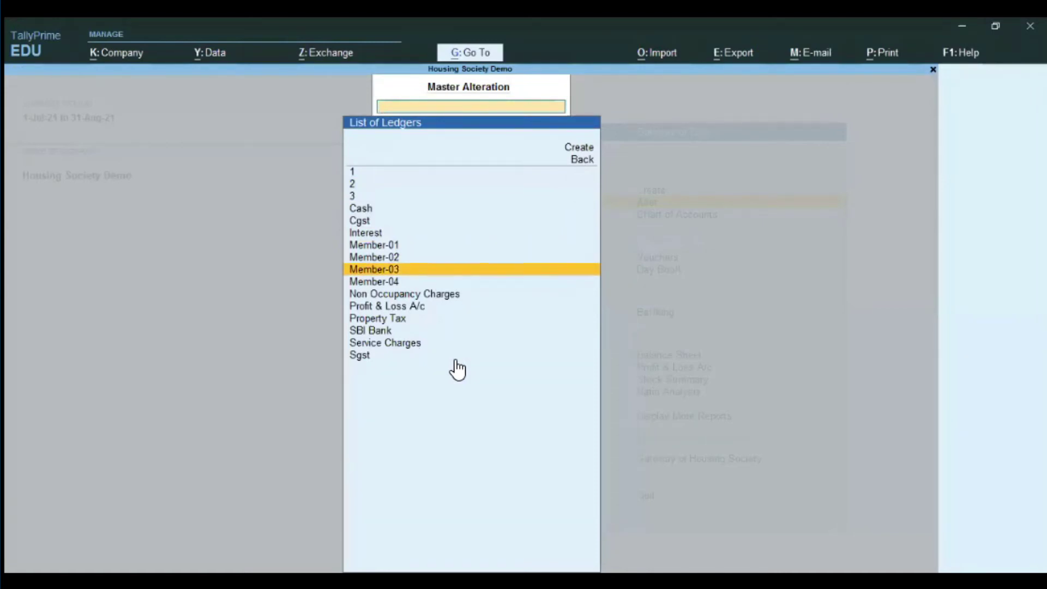
pyautogui.press('Return')
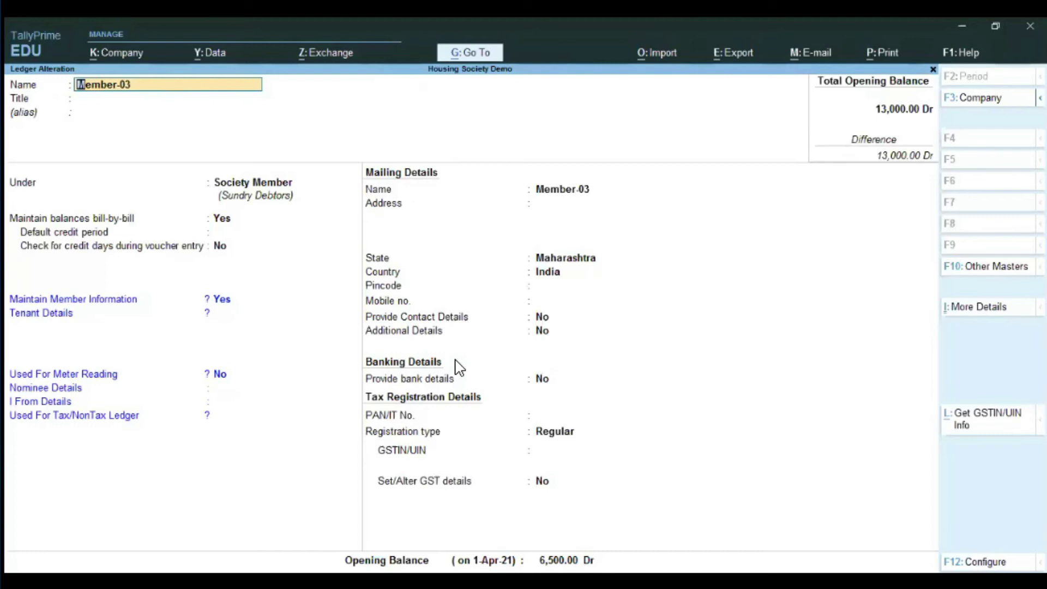
# Examine Member-03's member information and maintenance details, and quit the ledger without saving.
pyautogui.click(229, 304)
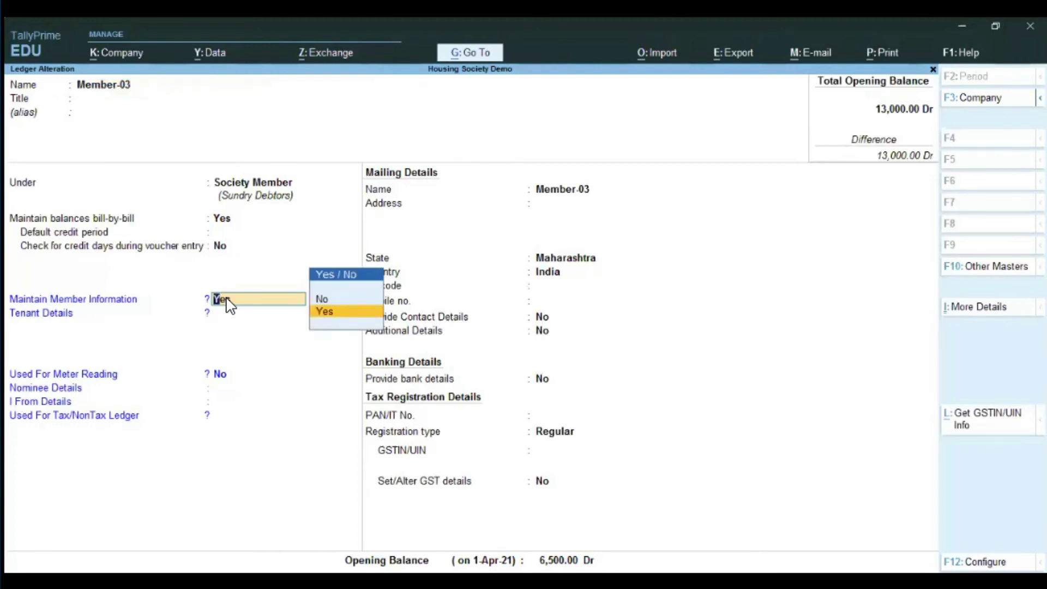
pyautogui.press('Return')
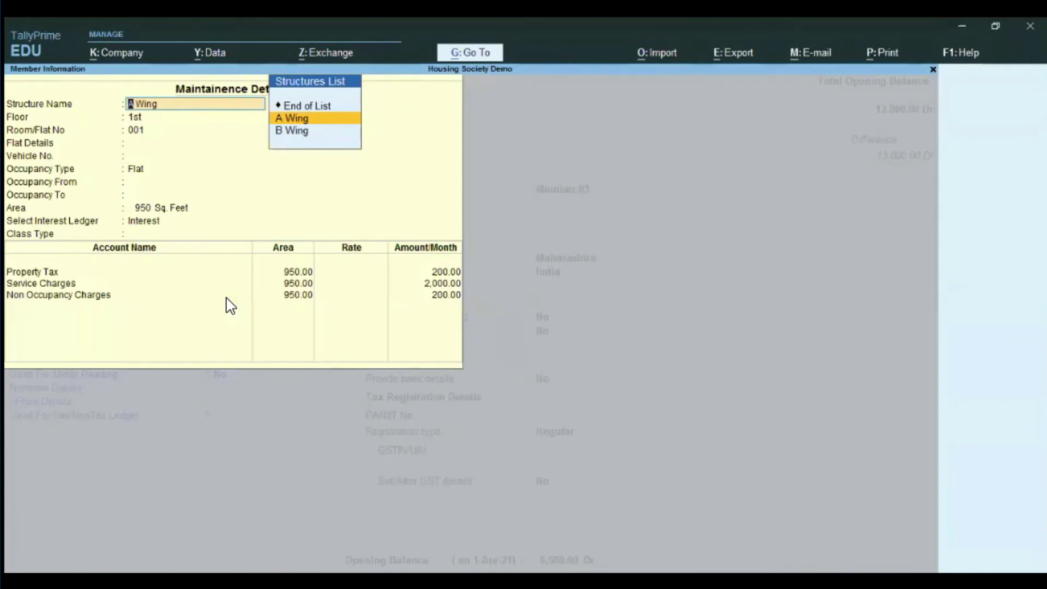
pyautogui.press('Escape')
pyautogui.press('Escape')
pyautogui.press('Return')
pyautogui.press('Escape')
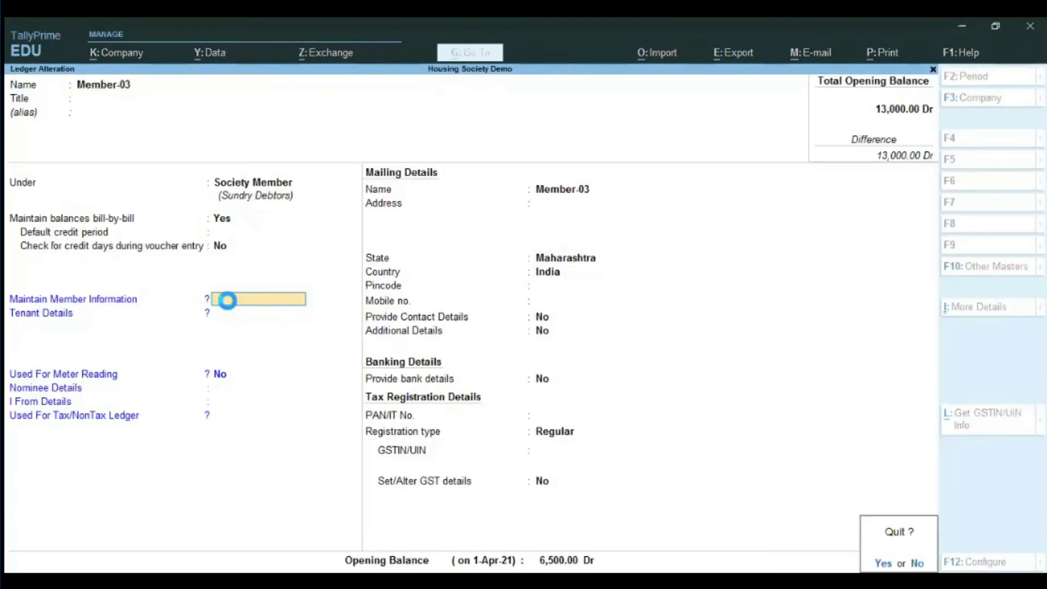
pyautogui.press('Return')
pyautogui.press('Escape')
pyautogui.press('Escape')
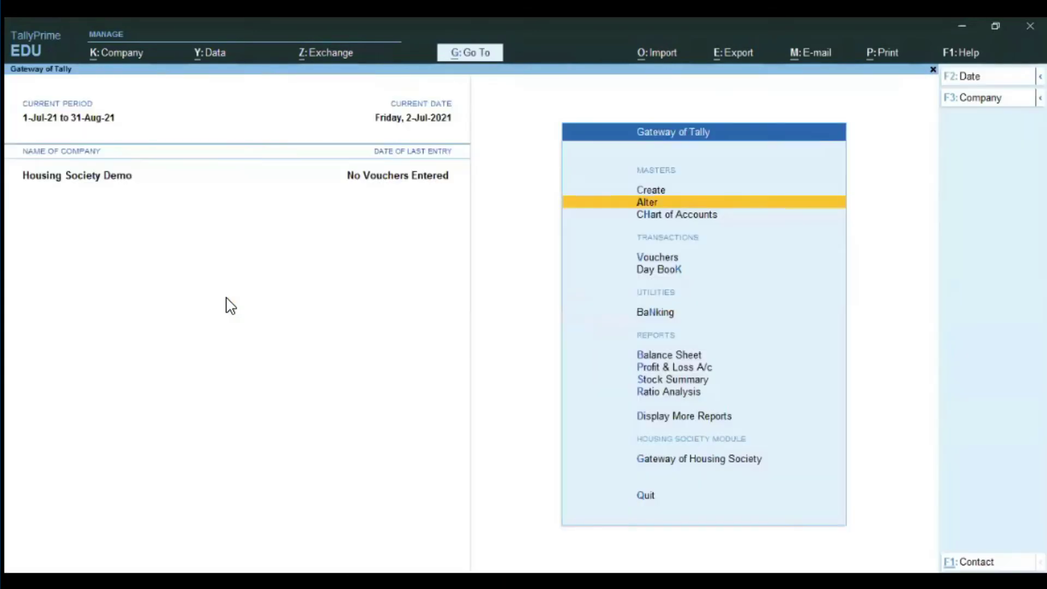
# Open the Service Tax Ledger Setup from the Gateway of Housing Society.
pyautogui.press('Up')
pyautogui.press('Up')
pyautogui.press('Up')
pyautogui.press('Up')
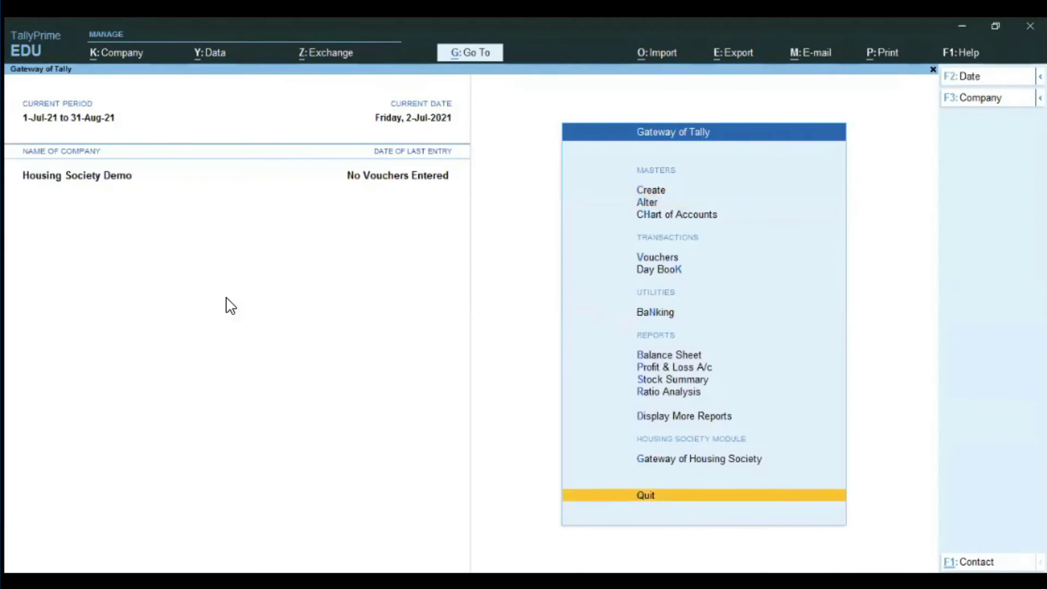
pyautogui.press('Down')
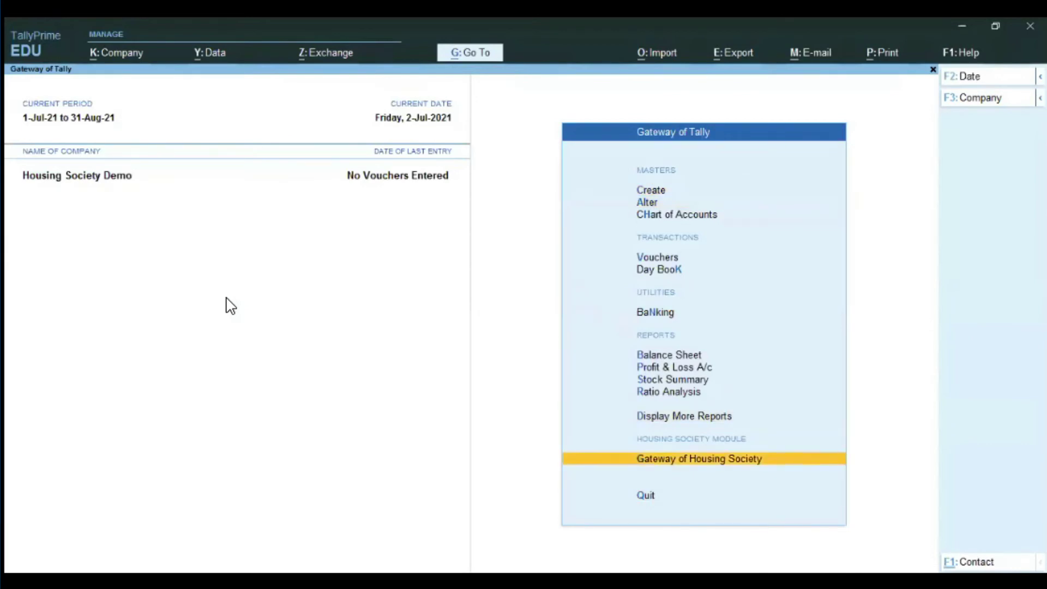
pyautogui.press('Return')
pyautogui.press('Down')
pyautogui.press('Down')
pyautogui.press('Down')
pyautogui.press('Down')
pyautogui.press('Down')
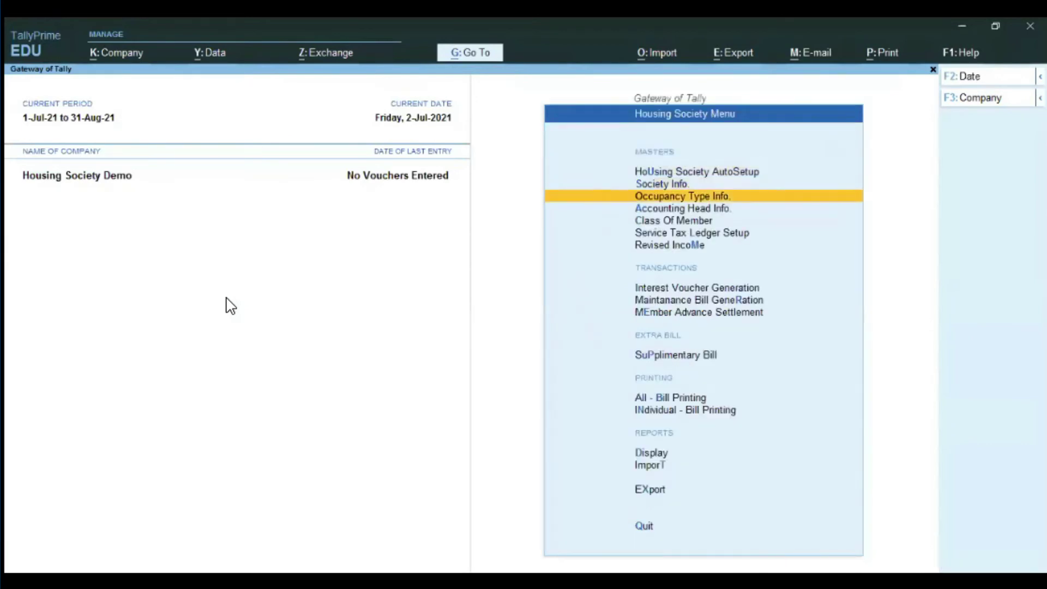
pyautogui.press('Return')
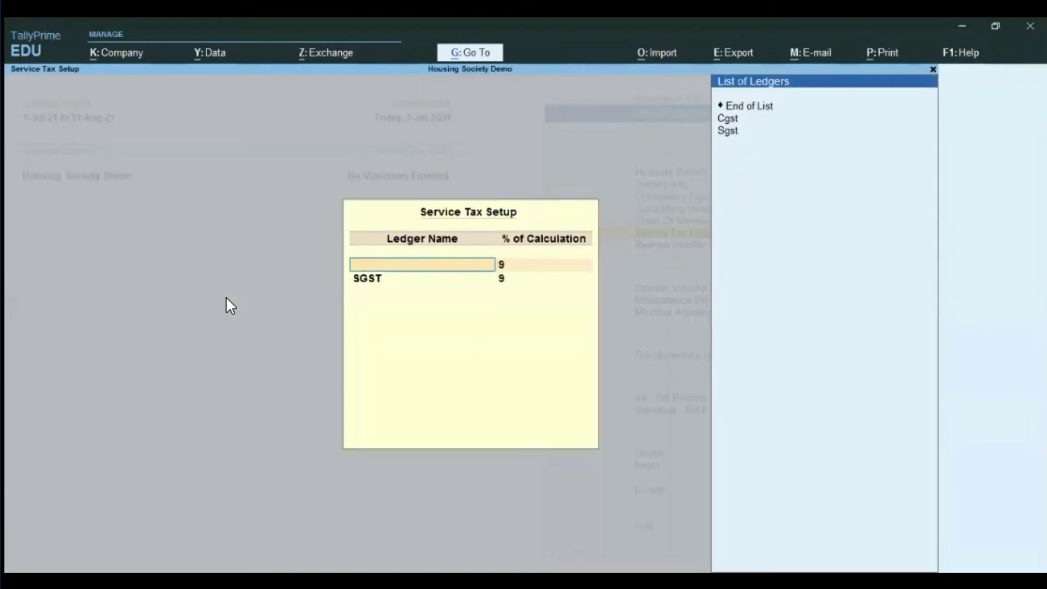
# Assign the Cgst and Sgst ledgers in the service tax setup, keep 9% for each, and accept.
pyautogui.press('Down')
pyautogui.press('Return')
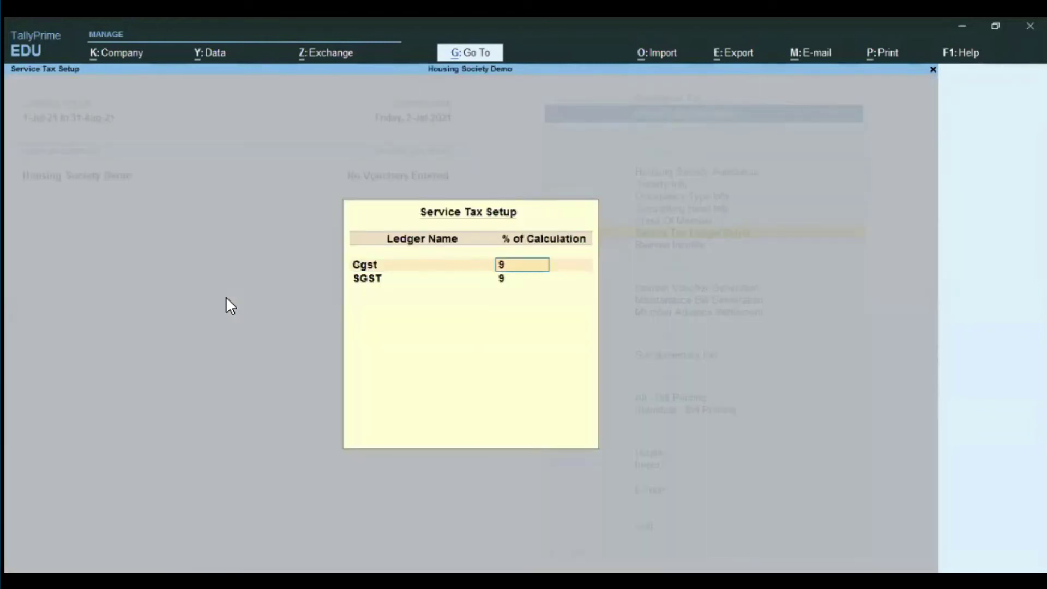
pyautogui.press('Return')
pyautogui.press('Return')
pyautogui.press('Return')
pyautogui.press('Return')
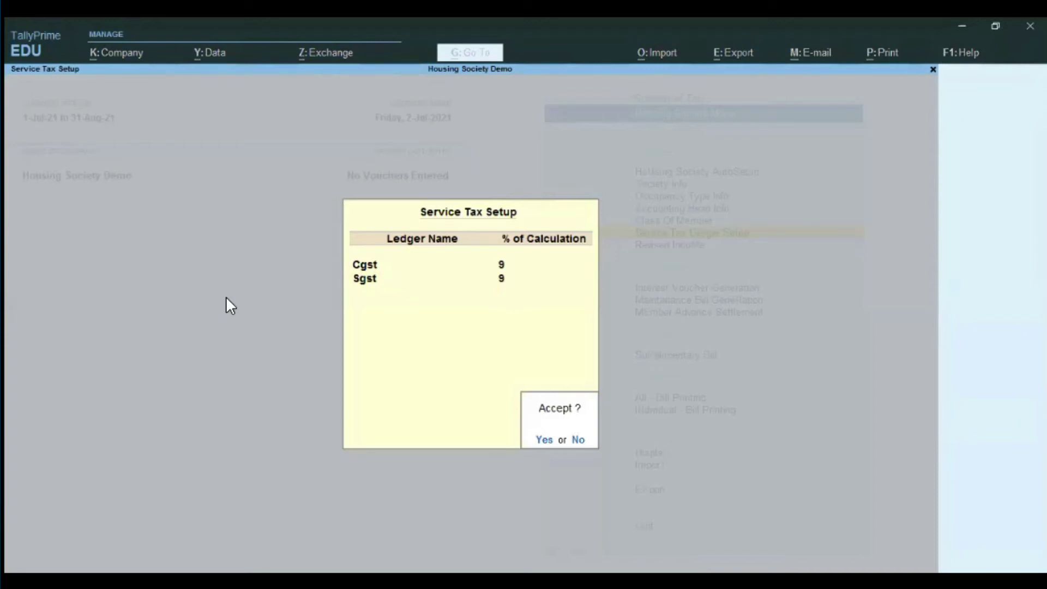
pyautogui.press('Return')
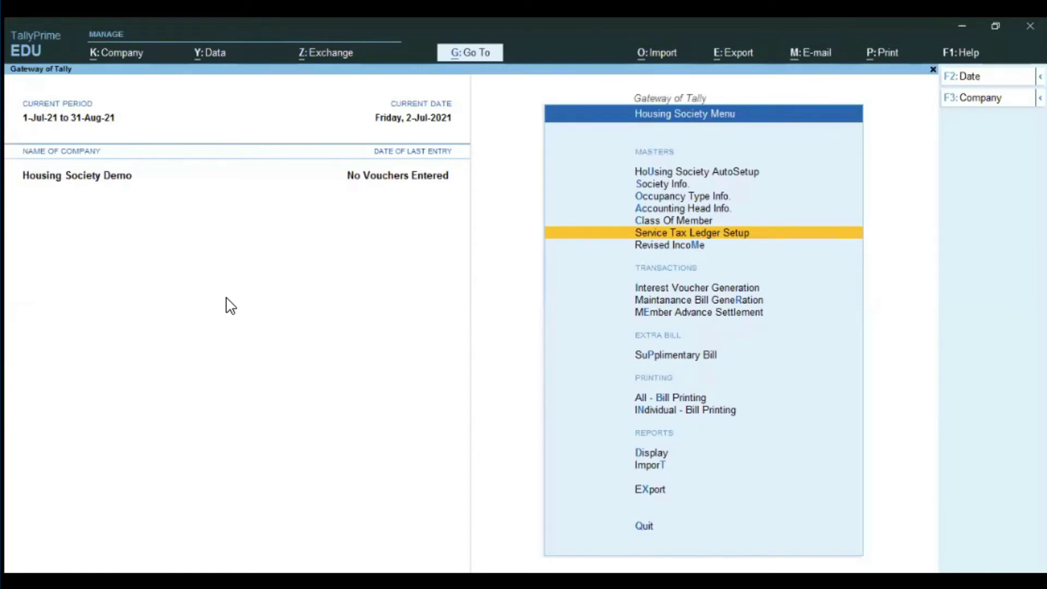
# Run Interest Voucher Generation for all members with voucher number 1 and interest date 1-7, and leave the resulting Day Book.
pyautogui.press('Down')
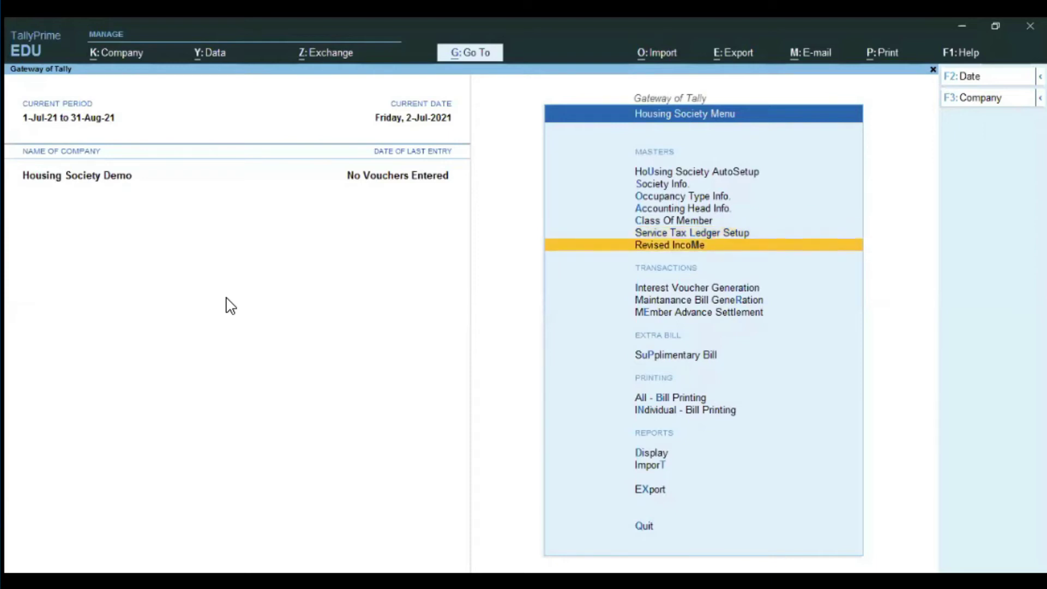
pyautogui.press('Down')
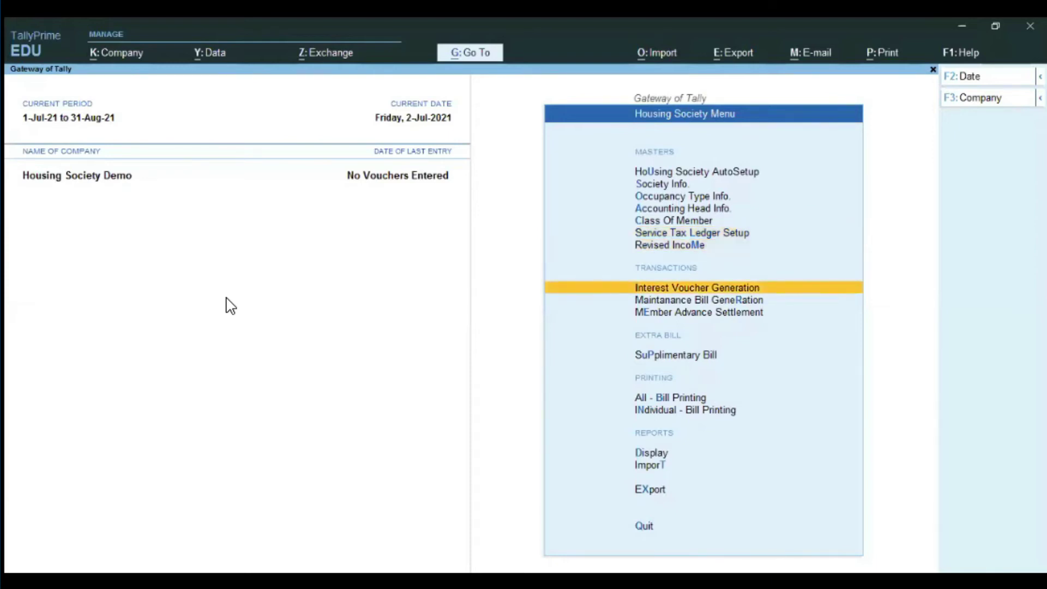
pyautogui.press('Return')
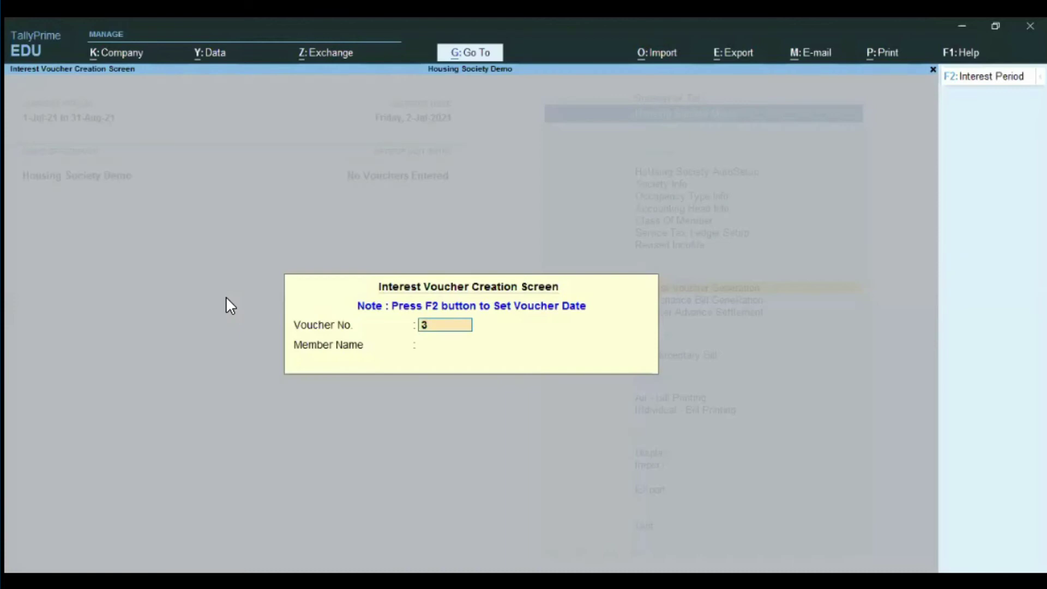
pyautogui.write('1')
pyautogui.press('Return')
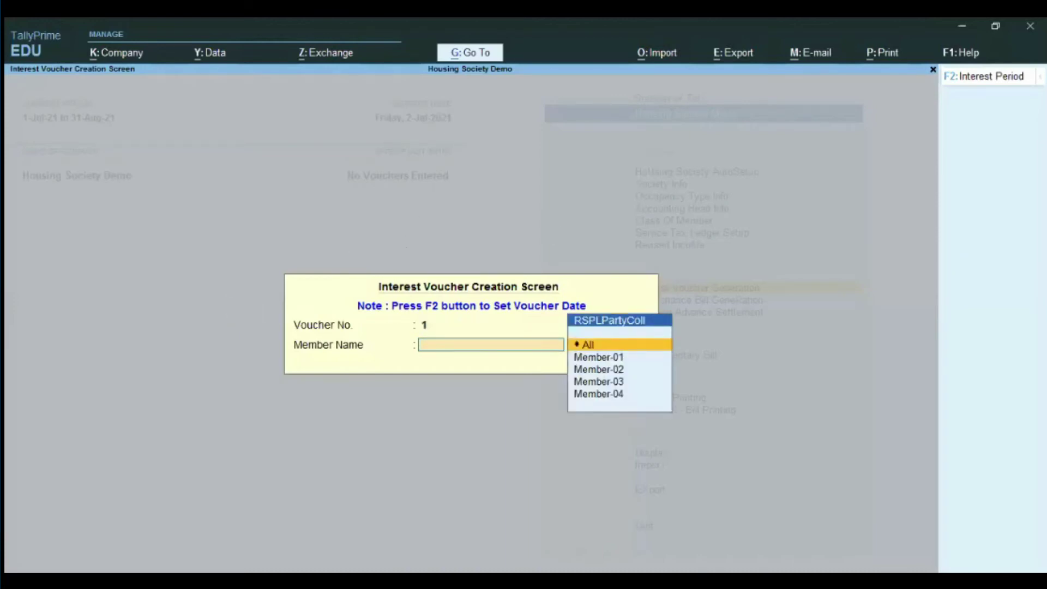
pyautogui.press('F2')
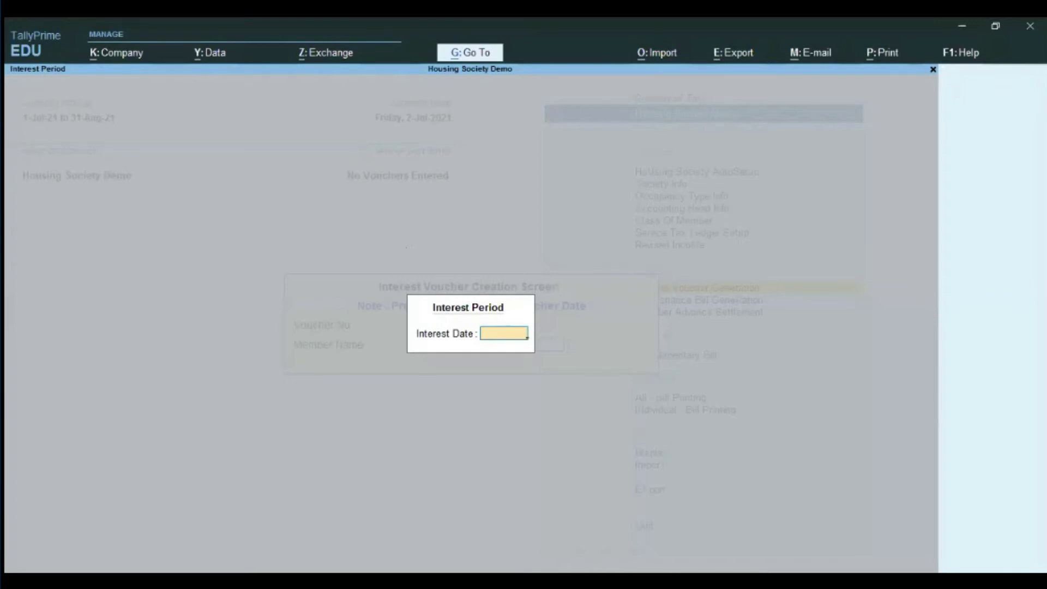
pyautogui.write('1-7')
pyautogui.press('Return')
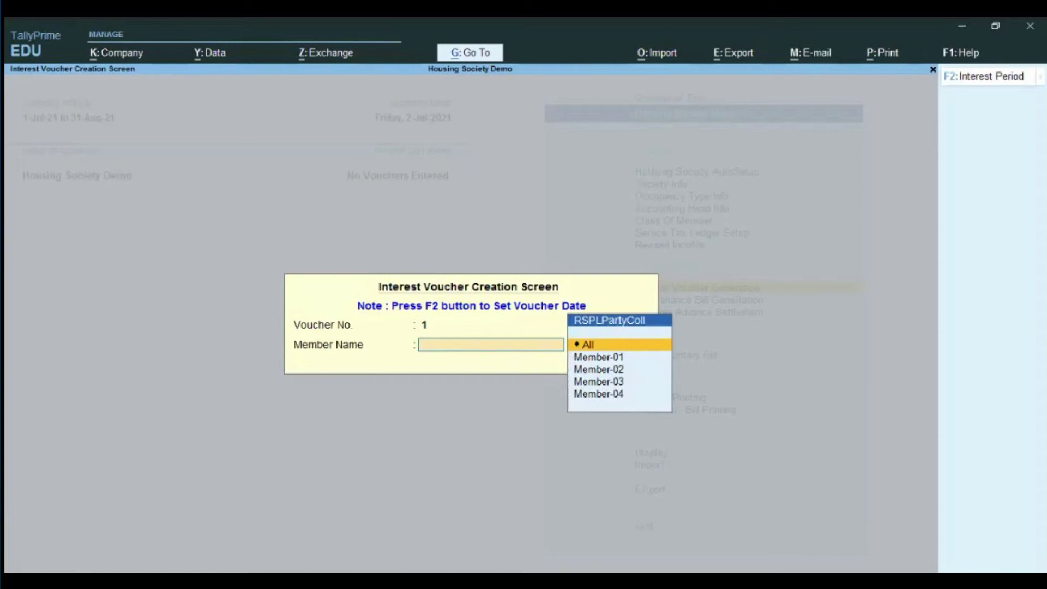
pyautogui.press('Return')
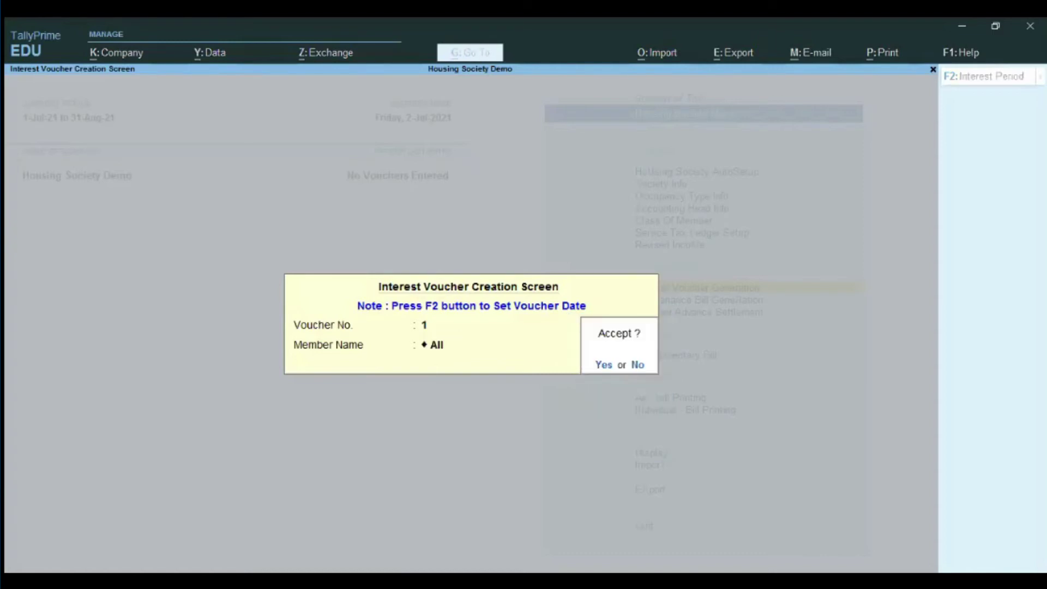
pyautogui.press('Return')
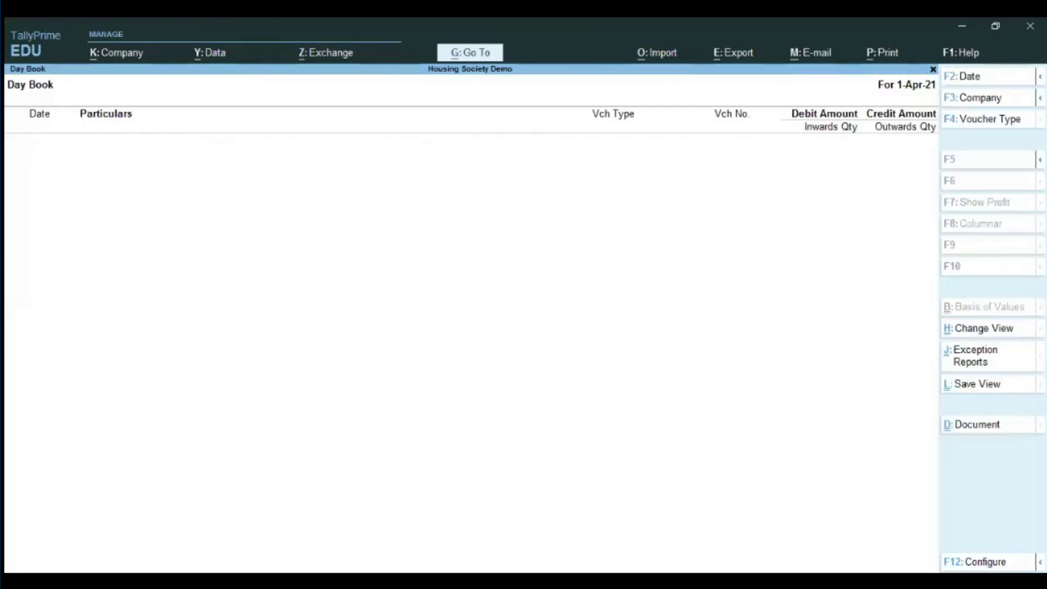
pyautogui.press('Escape')
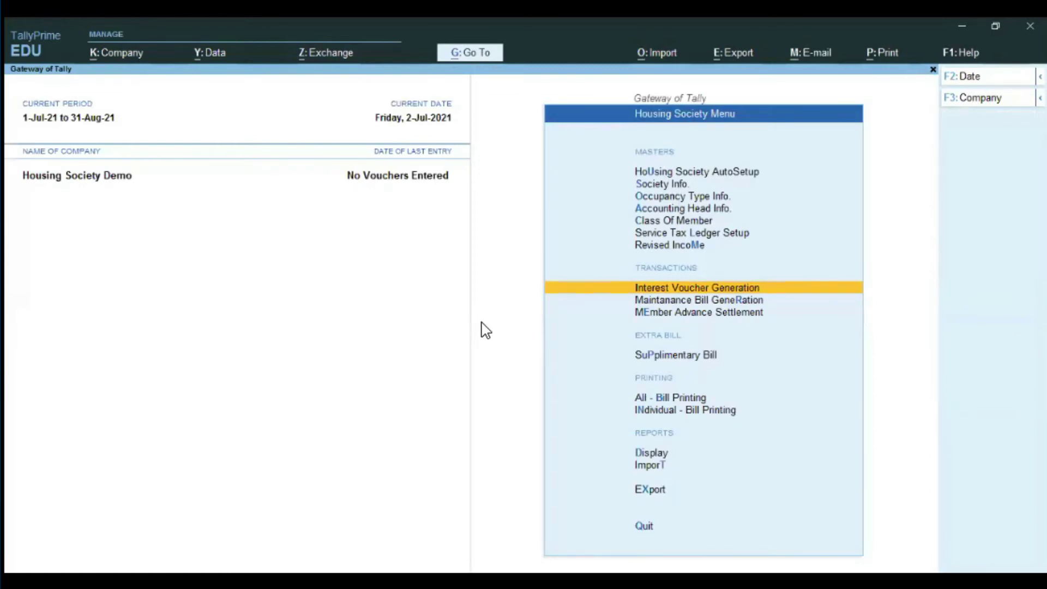
pyautogui.hotkey('ctrl', 'n')
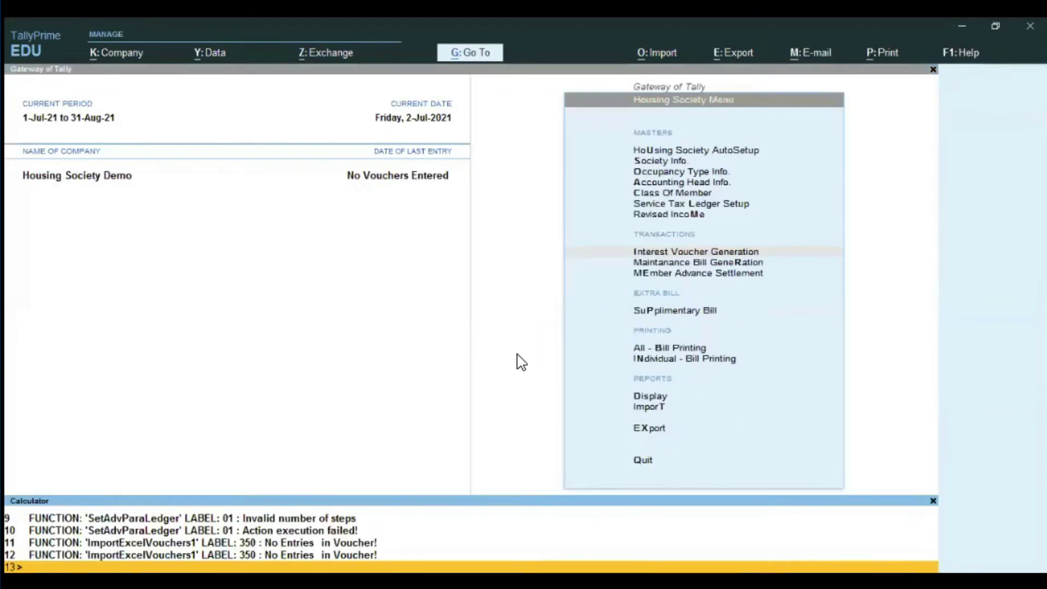
pyautogui.hotkey('ctrl', 'm')
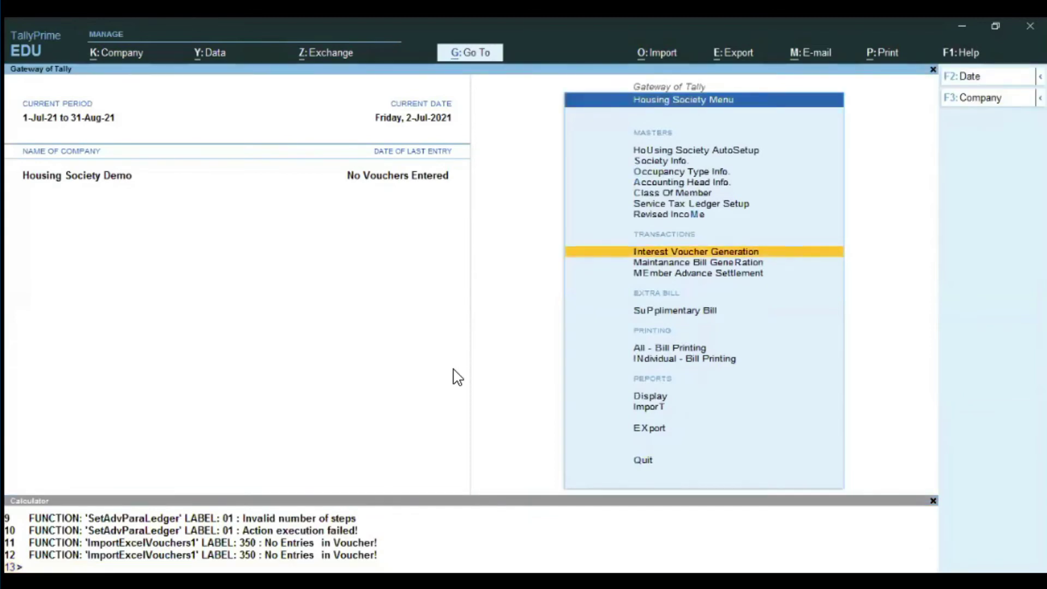
pyautogui.press('Escape')
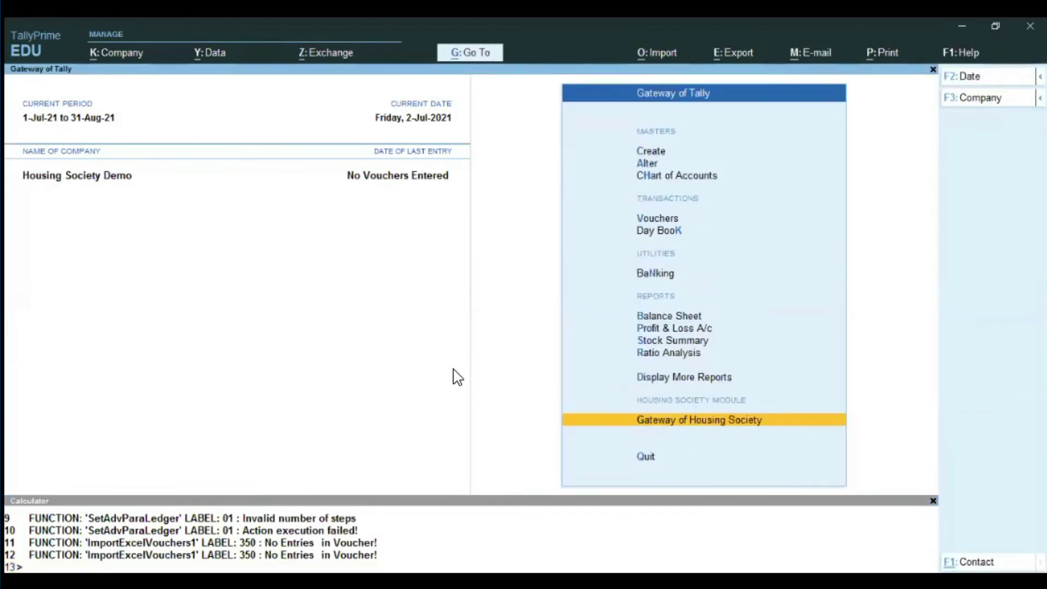
pyautogui.click(652, 380)
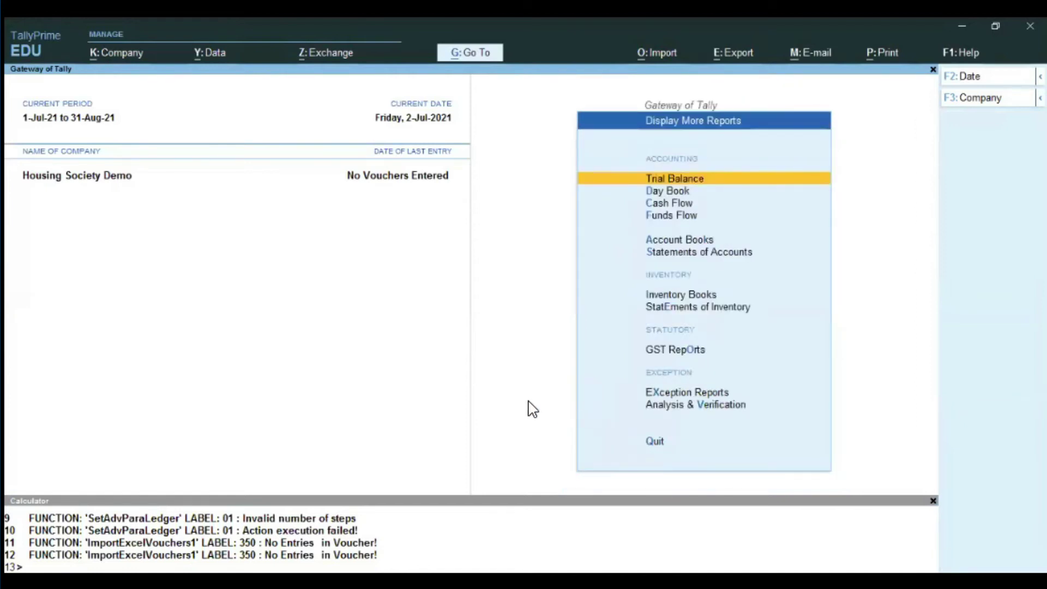
pyautogui.press('Escape')
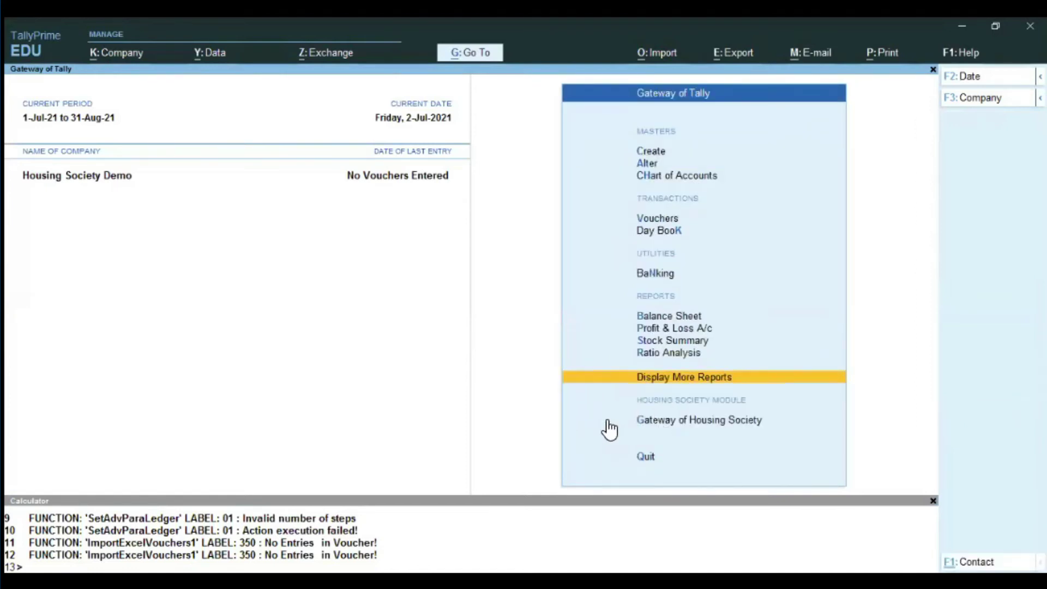
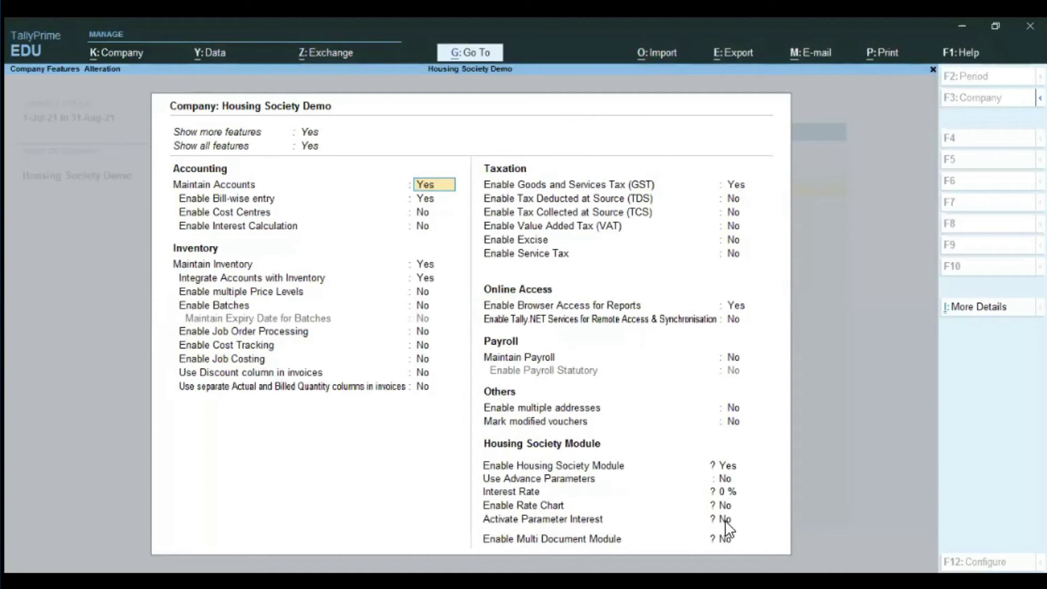
# Activate Parameter Interest for the Housing Society Module with 30 due days and an 18% interest rate.
pyautogui.write('y')
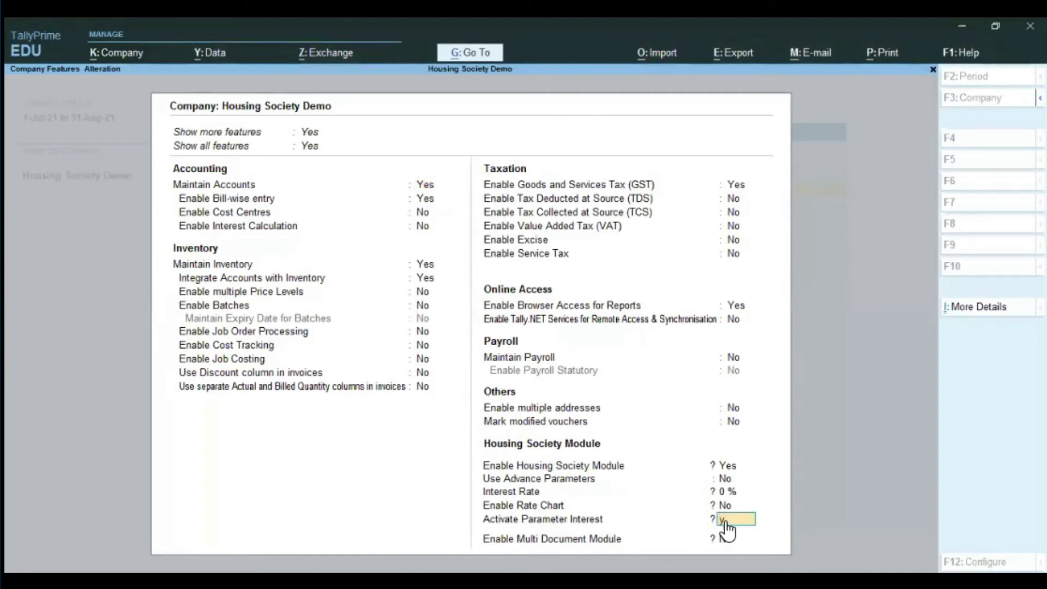
pyautogui.press('Return')
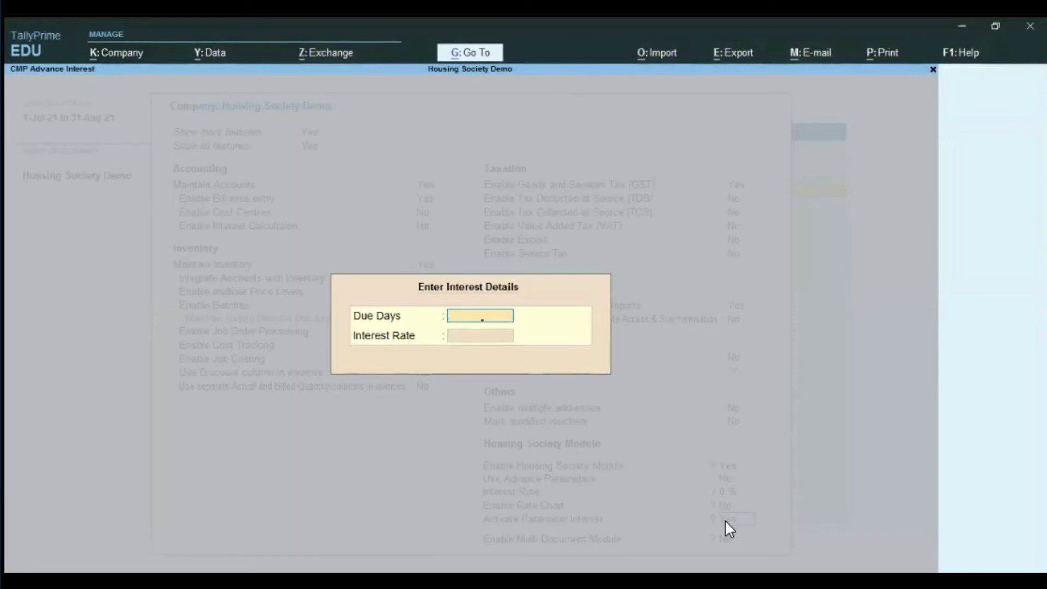
pyautogui.write('30')
pyautogui.press('Return')
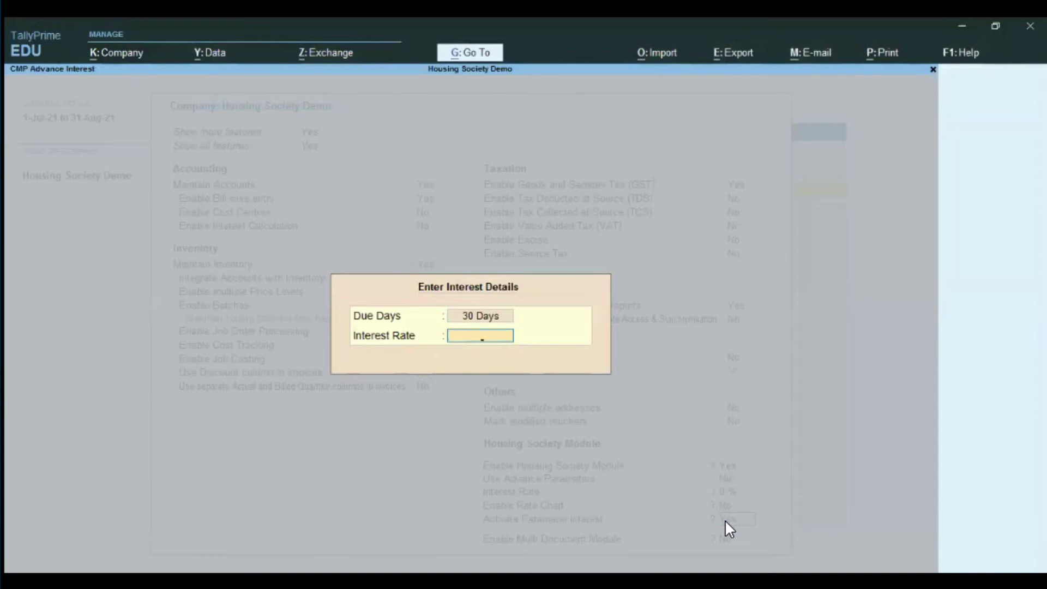
pyautogui.write('18')
pyautogui.press('Return')
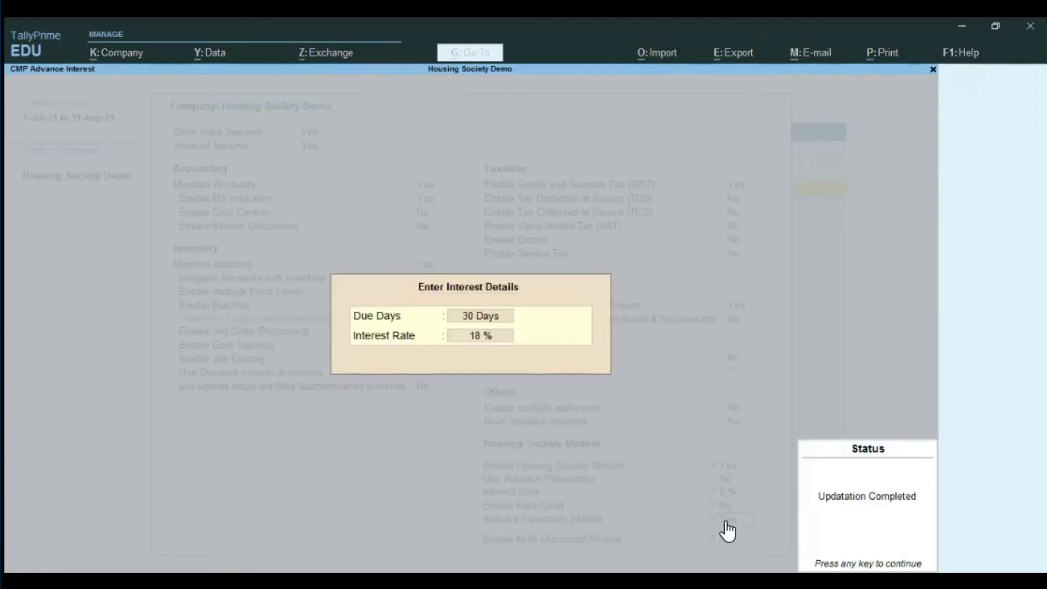
# Confirm the interest details, keep the Multi Document Module at No, and accept the company features.
pyautogui.press('Return')
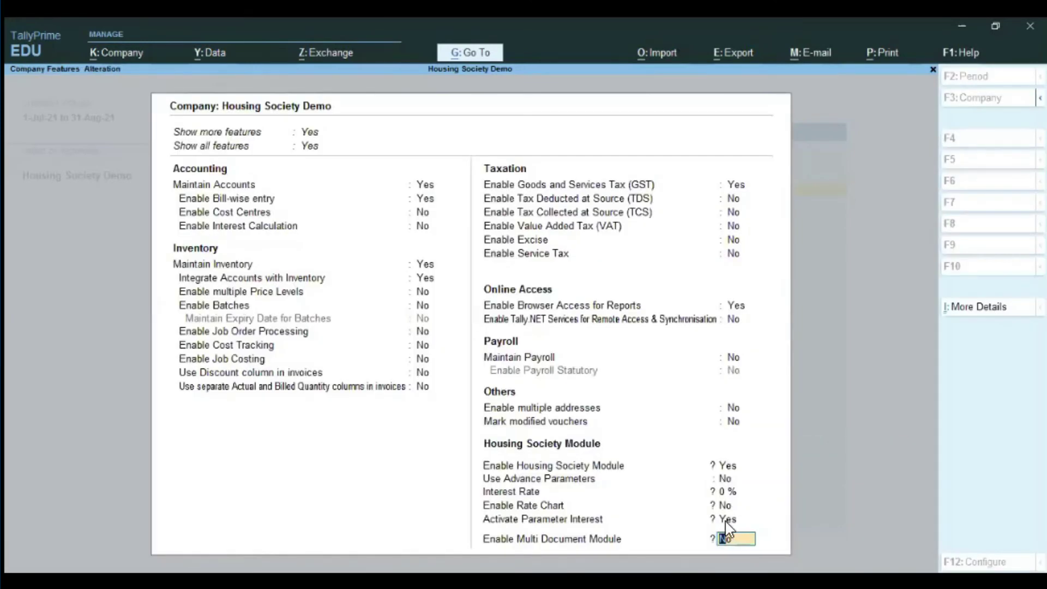
pyautogui.press('Return')
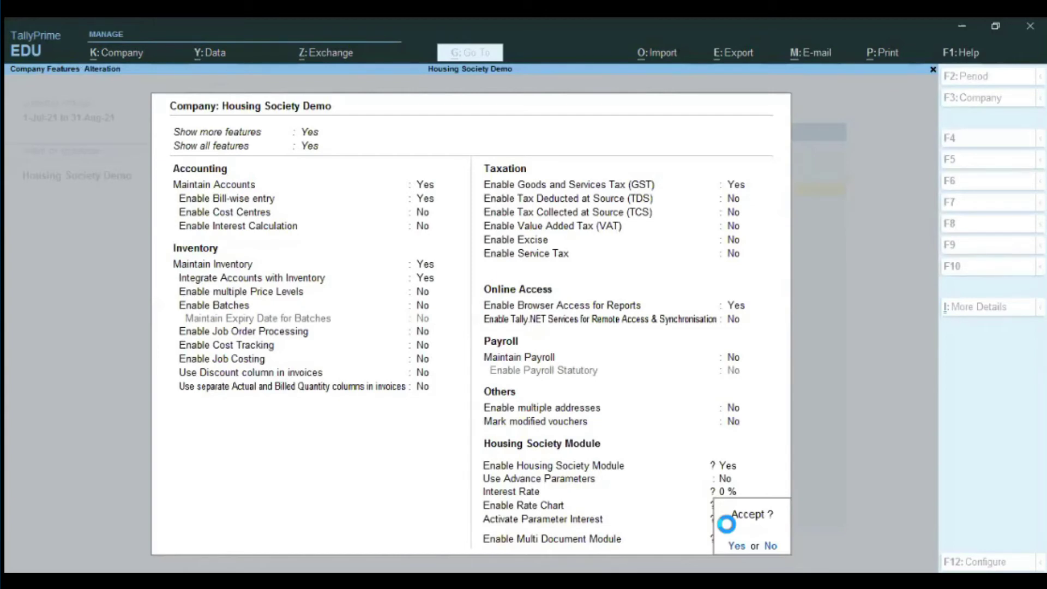
pyautogui.press('Return')
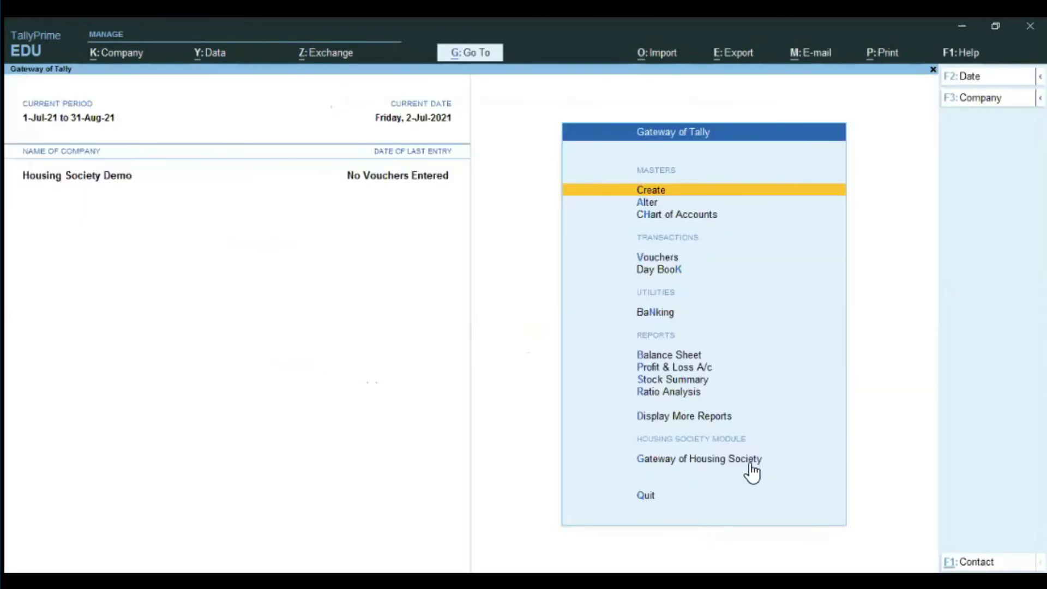
# Open Interest Voucher Generation from the Gateway of Housing Society.
pyautogui.click(751, 463)
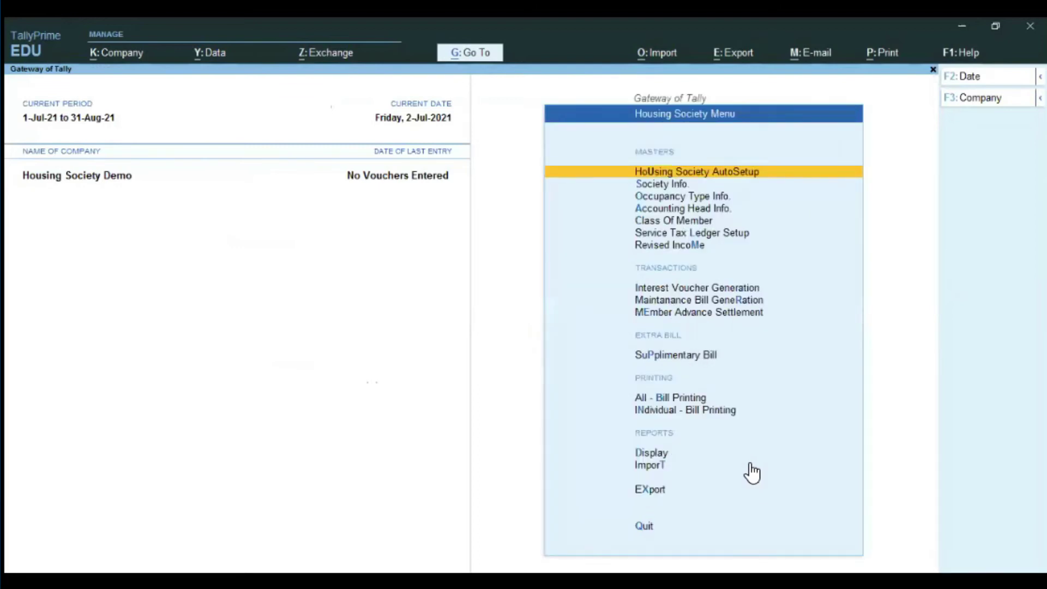
pyautogui.press('Down')
pyautogui.press('Down')
pyautogui.press('Down')
pyautogui.press('Down')
pyautogui.press('Down')
pyautogui.press('Down')
pyautogui.press('Down')
pyautogui.press('Down')
pyautogui.press('Up')
pyautogui.press('Return')
# Generate interest vouchers for all members with voucher number 1 and interest date 1-7-21.
pyautogui.write('1')
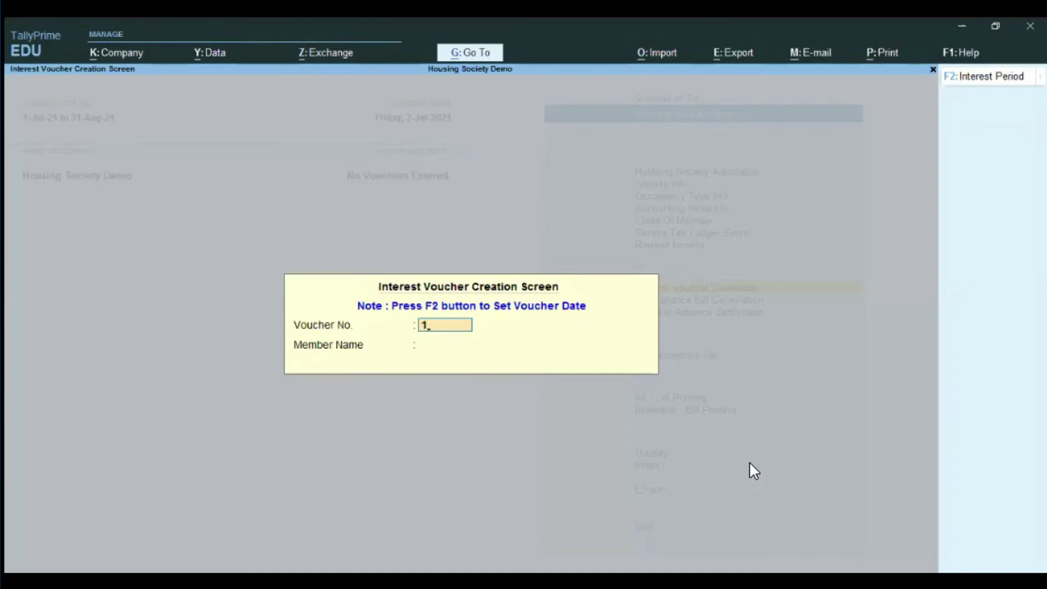
pyautogui.press('Return')
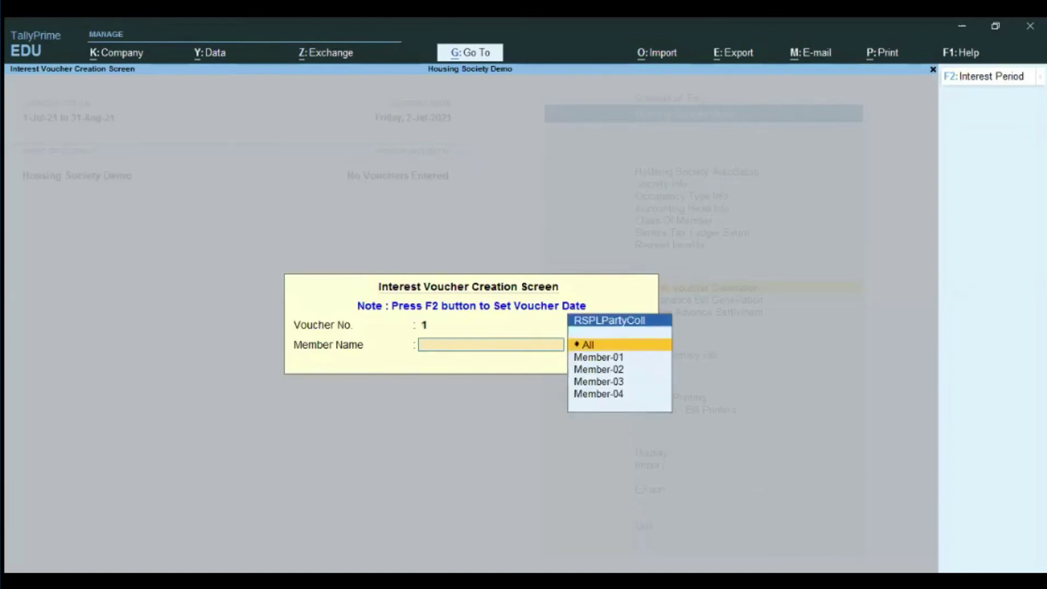
pyautogui.press('F2')
pyautogui.write('1')
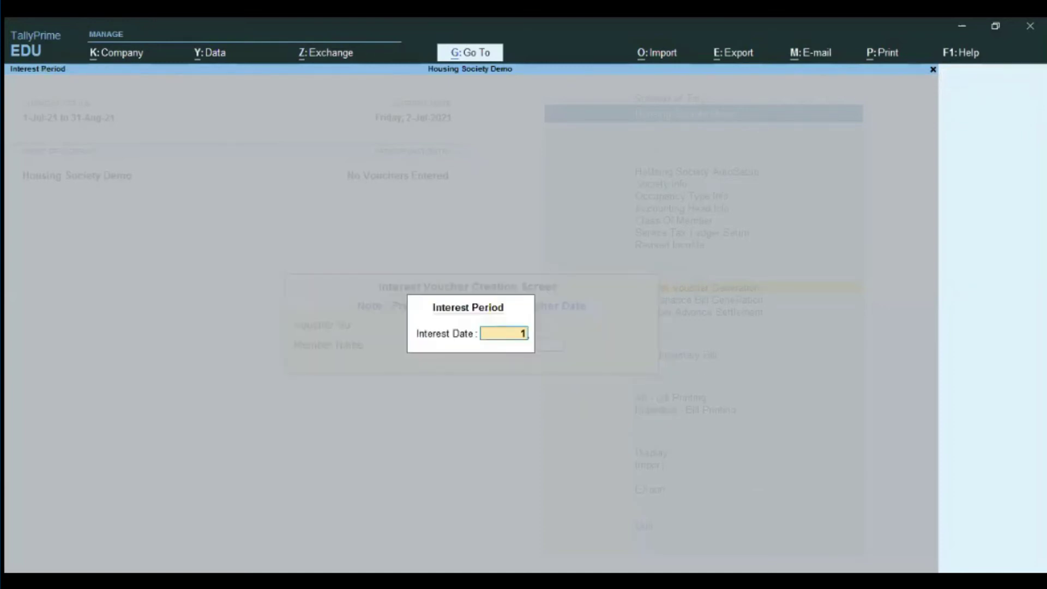
pyautogui.write('-7-21')
pyautogui.press('Return')
pyautogui.press('Return')
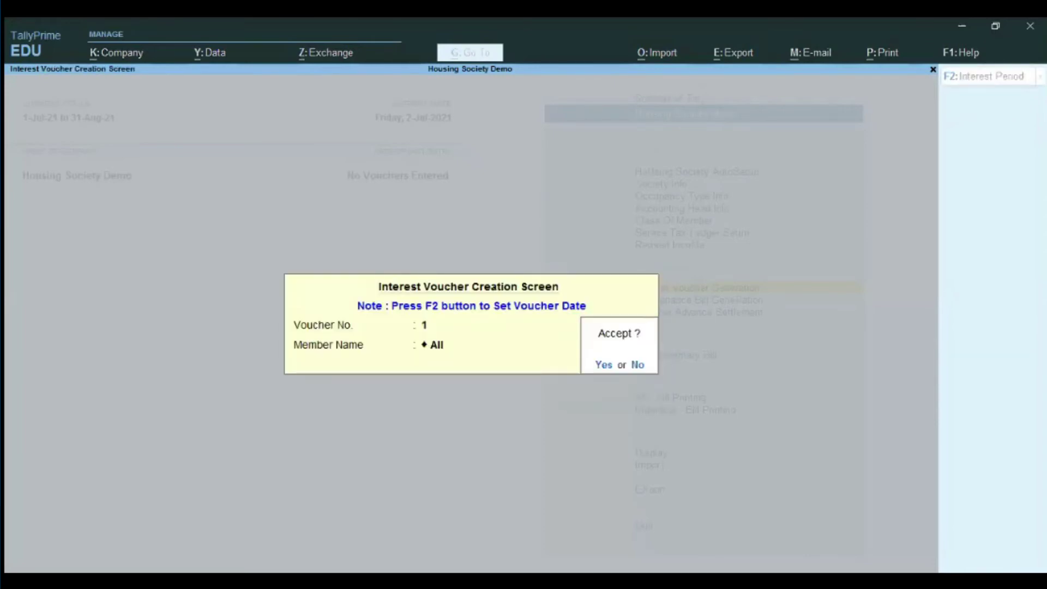
pyautogui.press('Return')
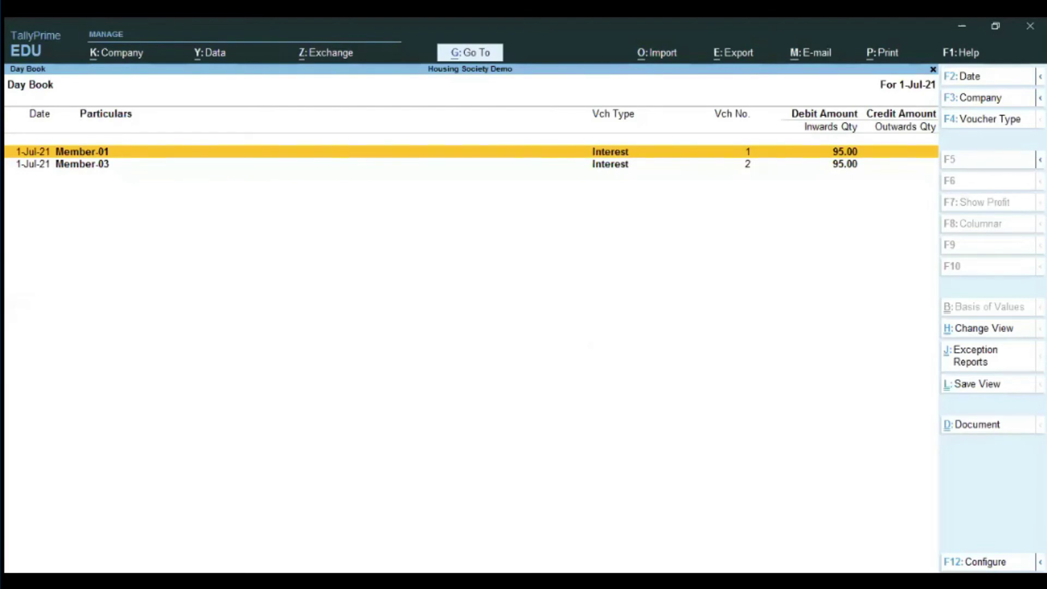
# View the interest voucher of Member-01 from the Day Book, and return to the Housing Society Menu.
pyautogui.press('Return')
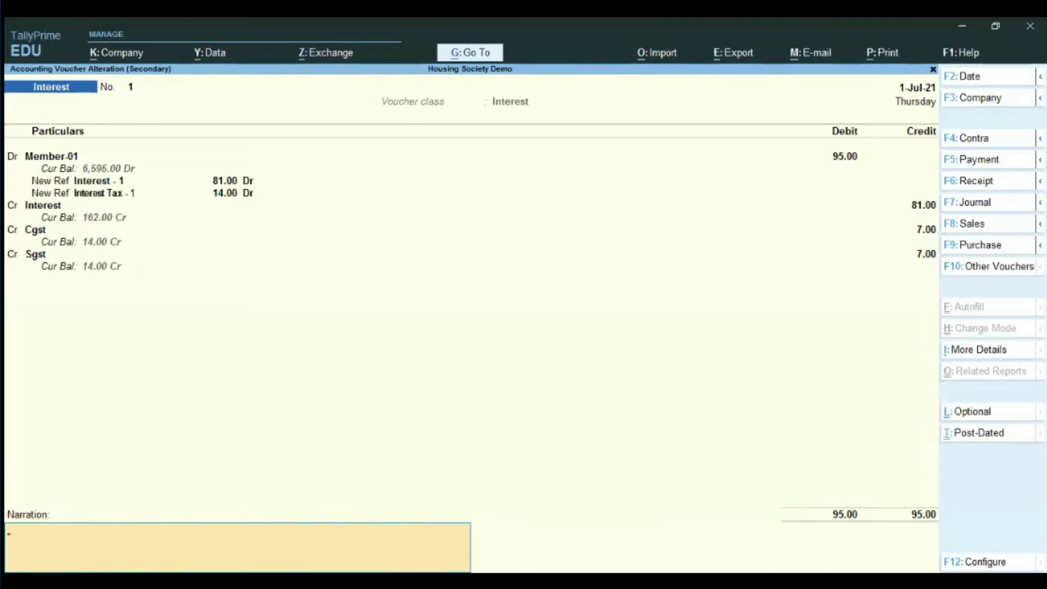
pyautogui.press('Escape')
pyautogui.press('Return')
pyautogui.press('Escape')
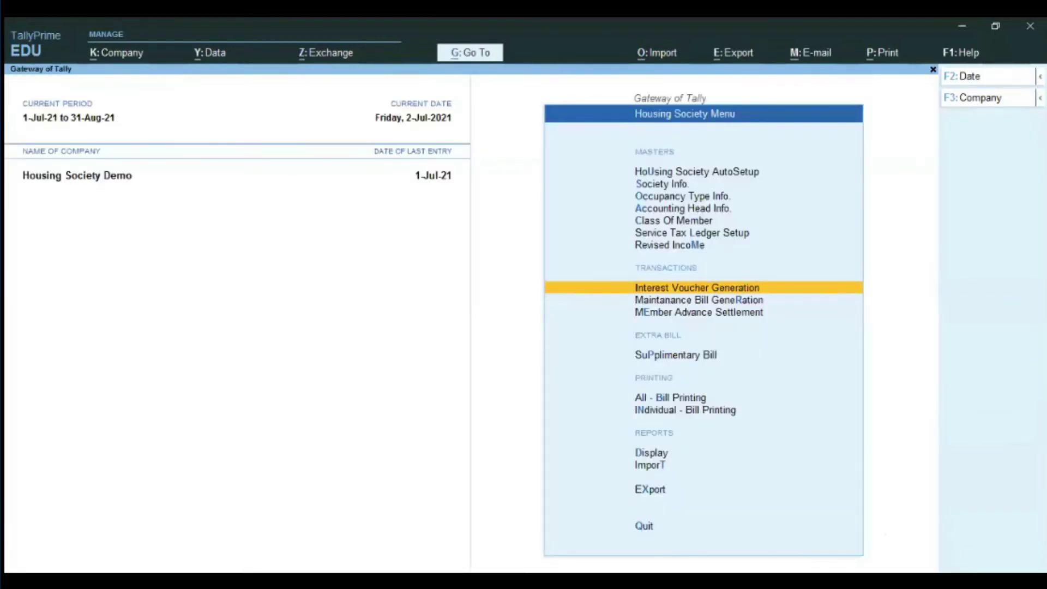
# Set up Maintenance Bill Generation for all members with charges from 1-7-2021 to 31-7-2021 and preparation date 1-7-2021.
pyautogui.press('Down')
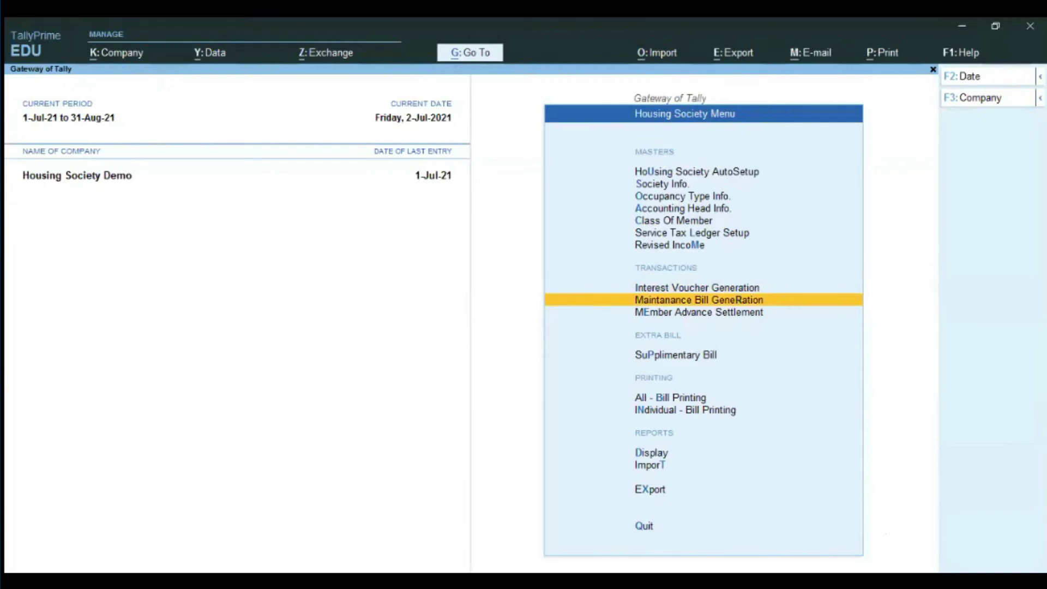
pyautogui.press('Return')
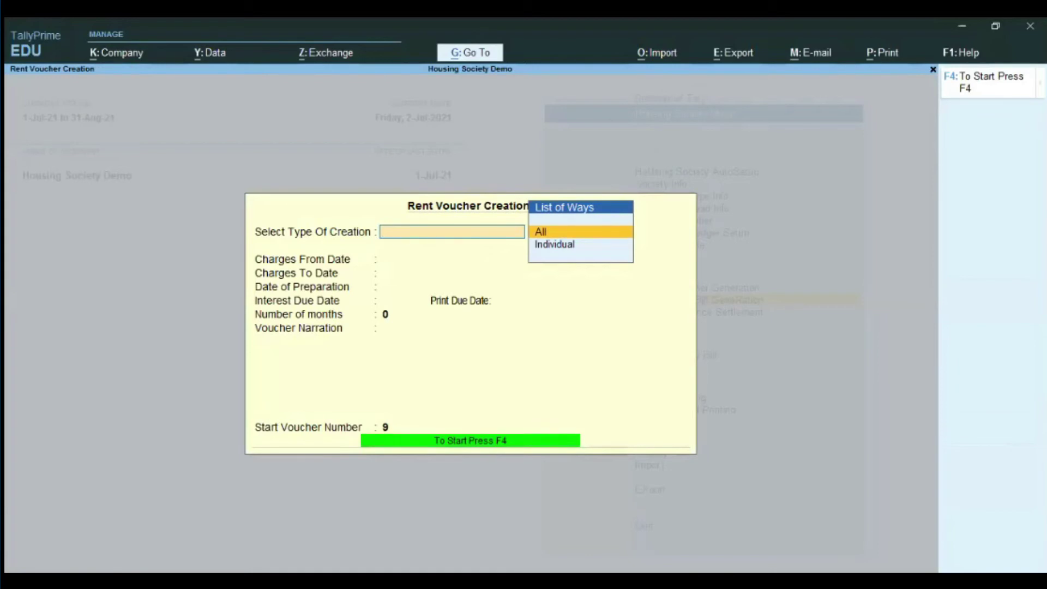
pyautogui.press('Return')
pyautogui.write('1-7')
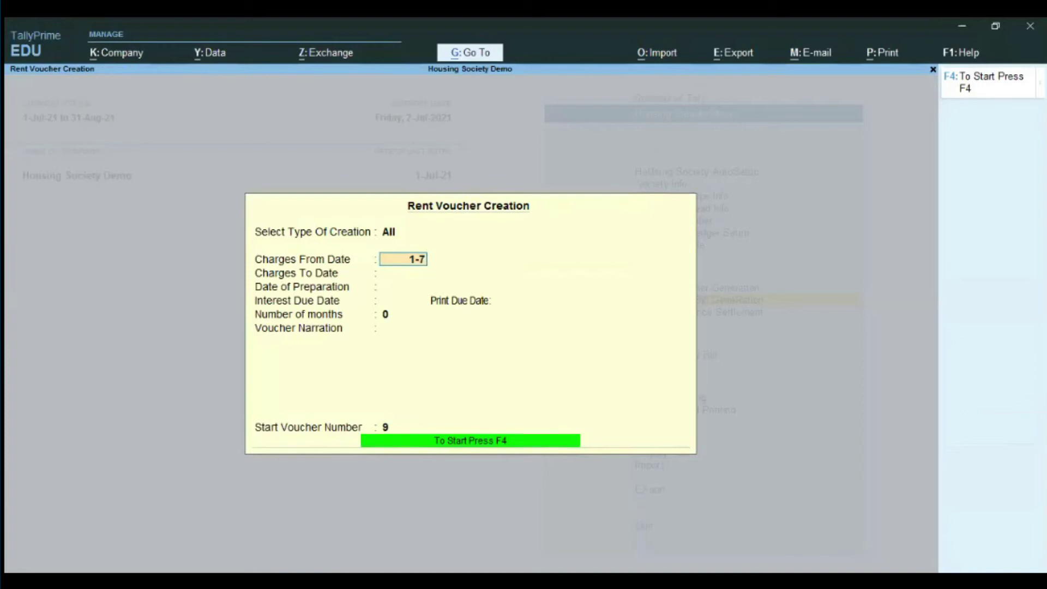
pyautogui.write('-21')
pyautogui.press('Return')
pyautogui.write('31-7')
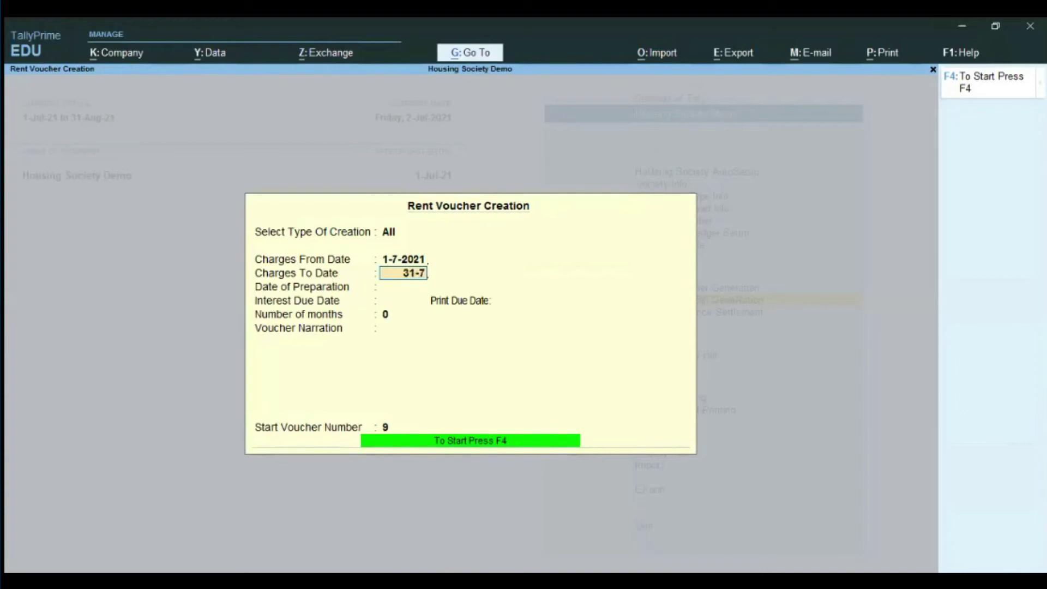
pyautogui.press('Return')
pyautogui.write('1-')
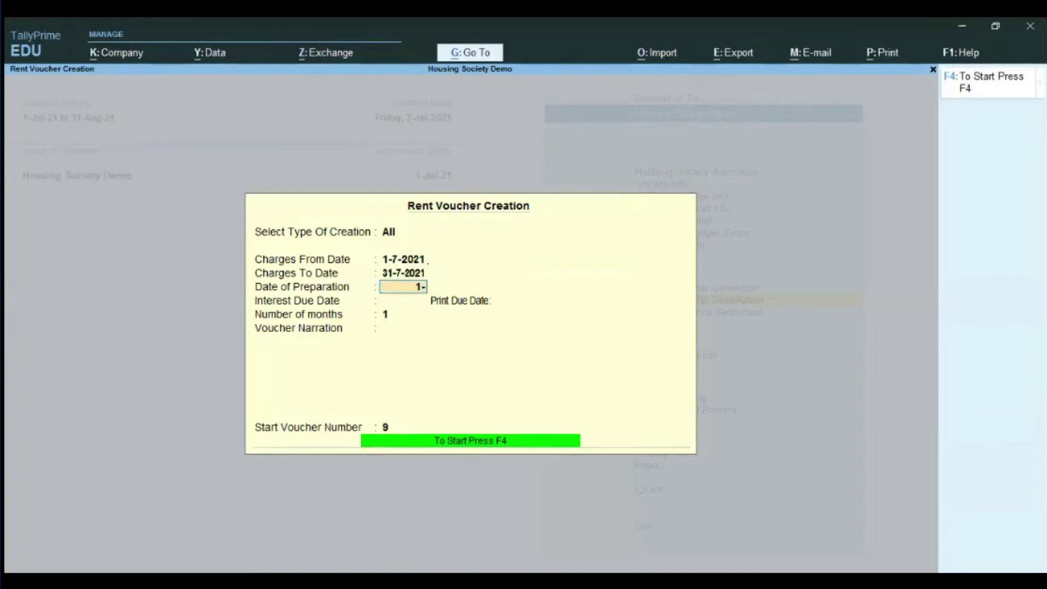
pyautogui.write('7-21')
pyautogui.press('Return')
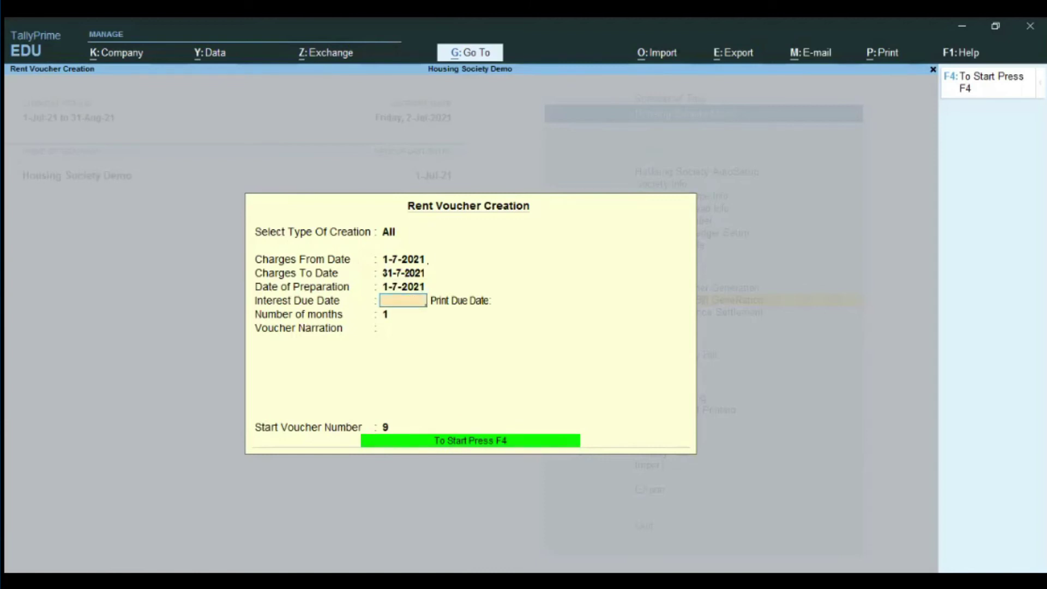
# Set the interest due date to 10 Days, keep start voucher number 9, and generate the maintenance bills.
pyautogui.write('10')
pyautogui.press('Return')
pyautogui.press('Return')
pyautogui.press('Return')
pyautogui.press('Return')
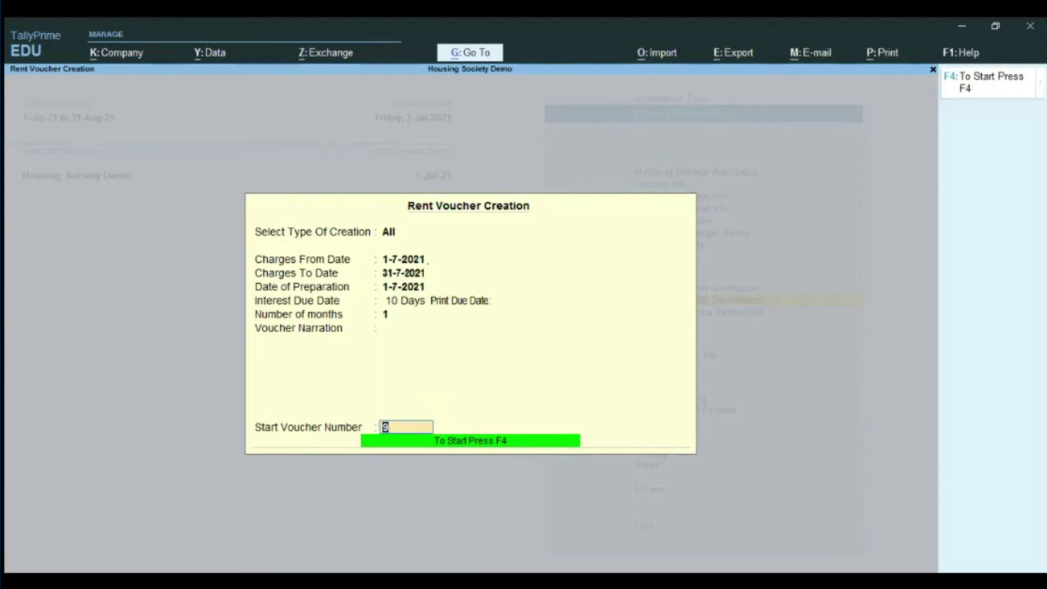
pyautogui.press('F4')
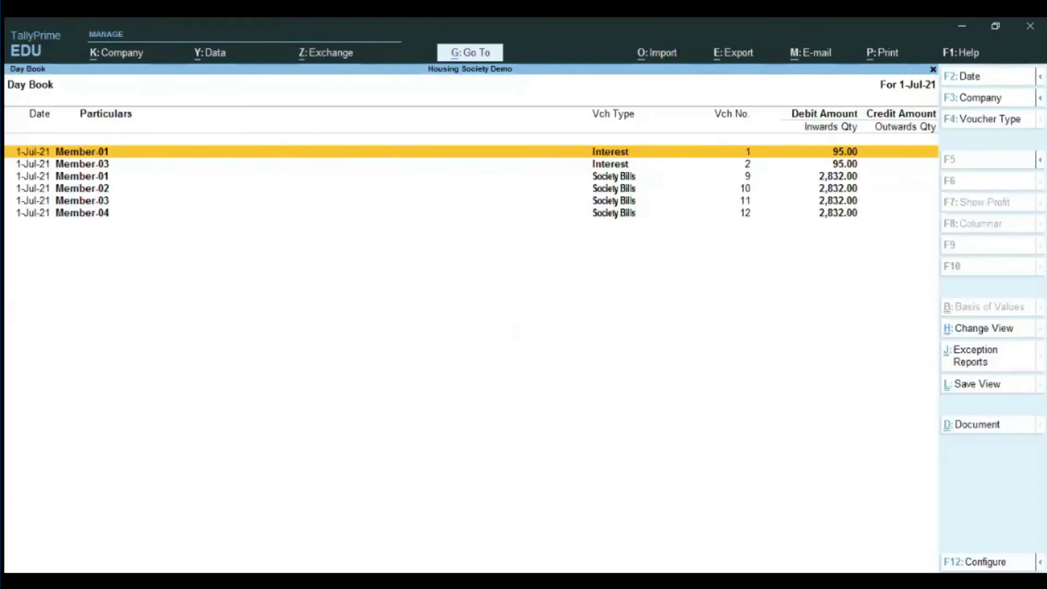
# Open the Society Bills voucher number 9 of Member-01 from the Day Book.
pyautogui.press('Down')
pyautogui.press('Down')
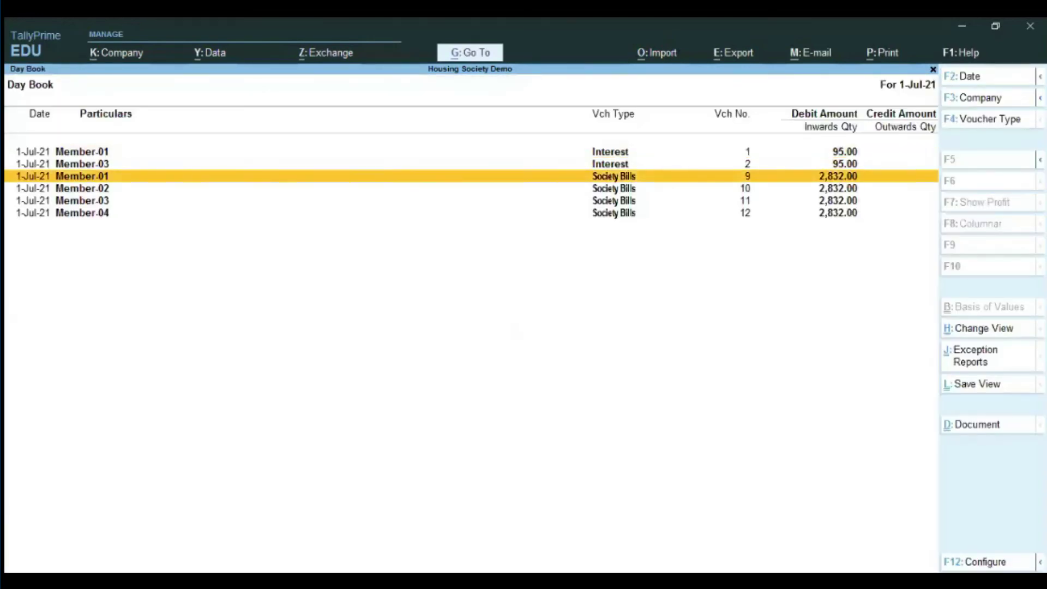
pyautogui.press('Down')
pyautogui.press('Down')
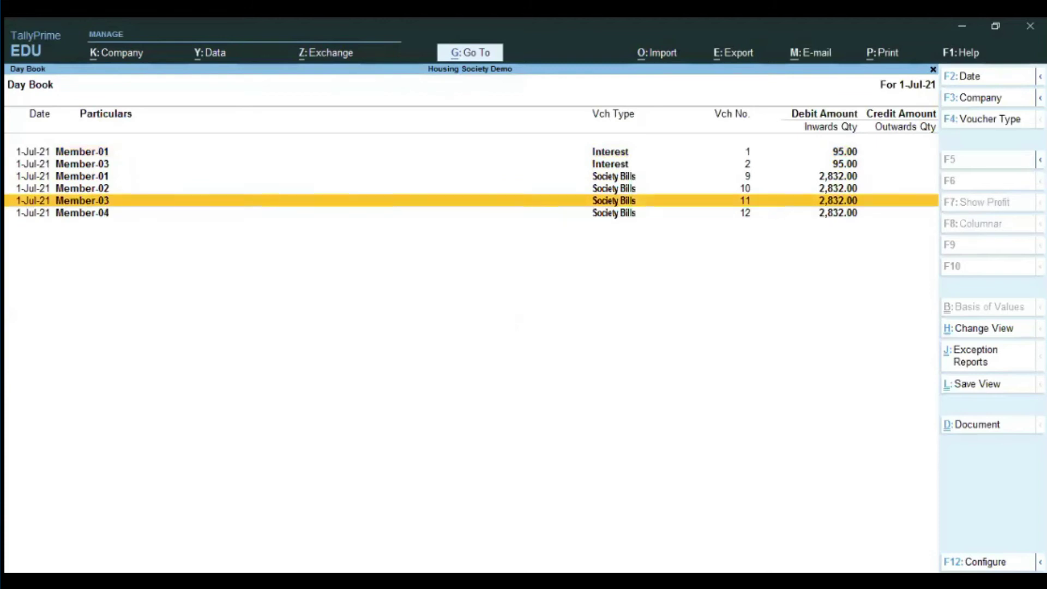
pyautogui.press('Up')
pyautogui.press('Up')
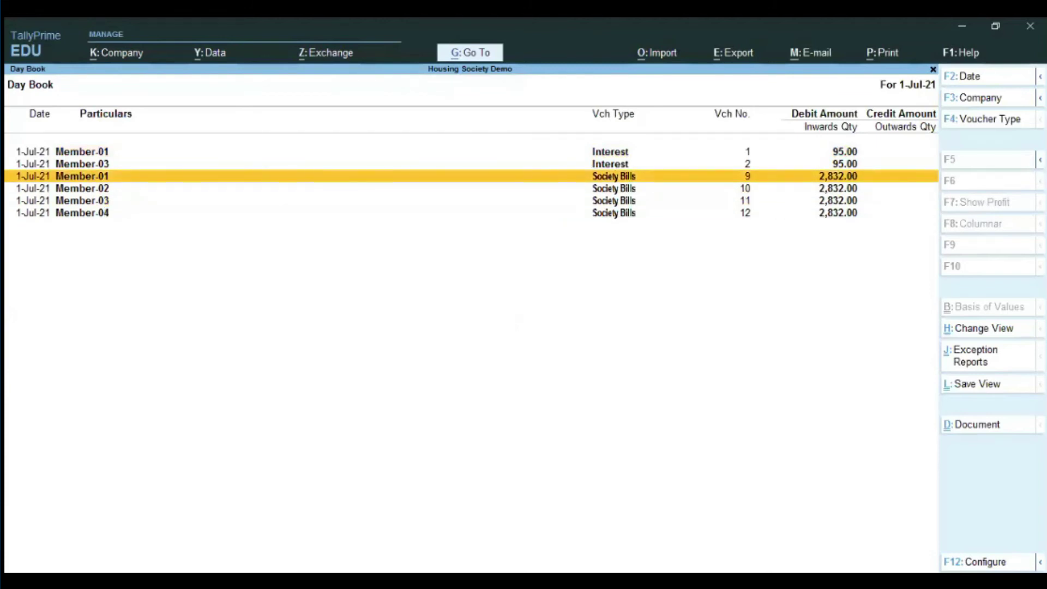
pyautogui.press('Return')
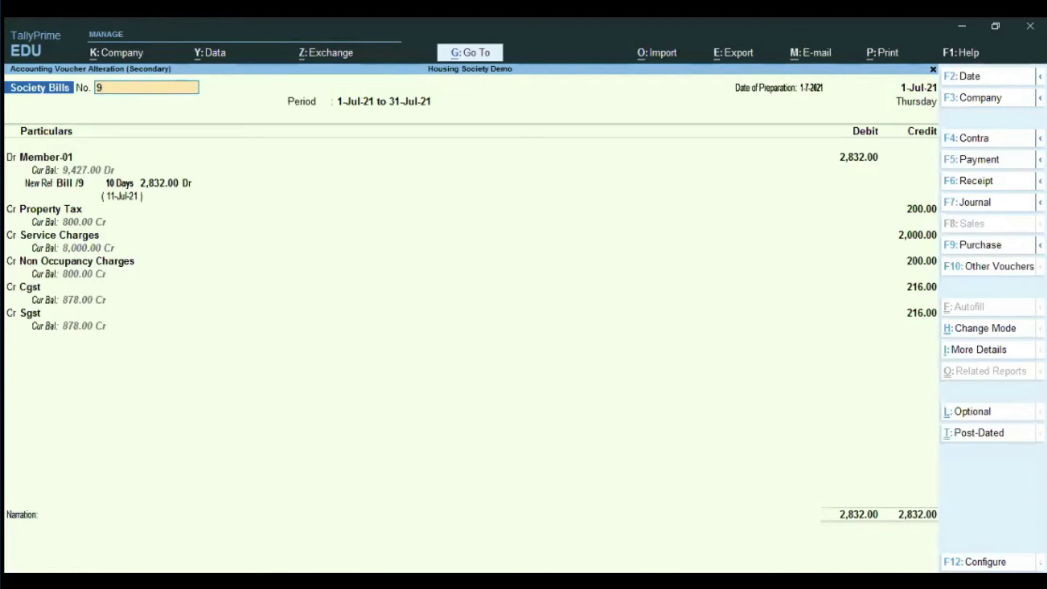
# Preview the printed invoice for Member-01, examine its charges, interest and arrears in zoomed view, and close the preview.
pyautogui.hotkey('alt', 'p')
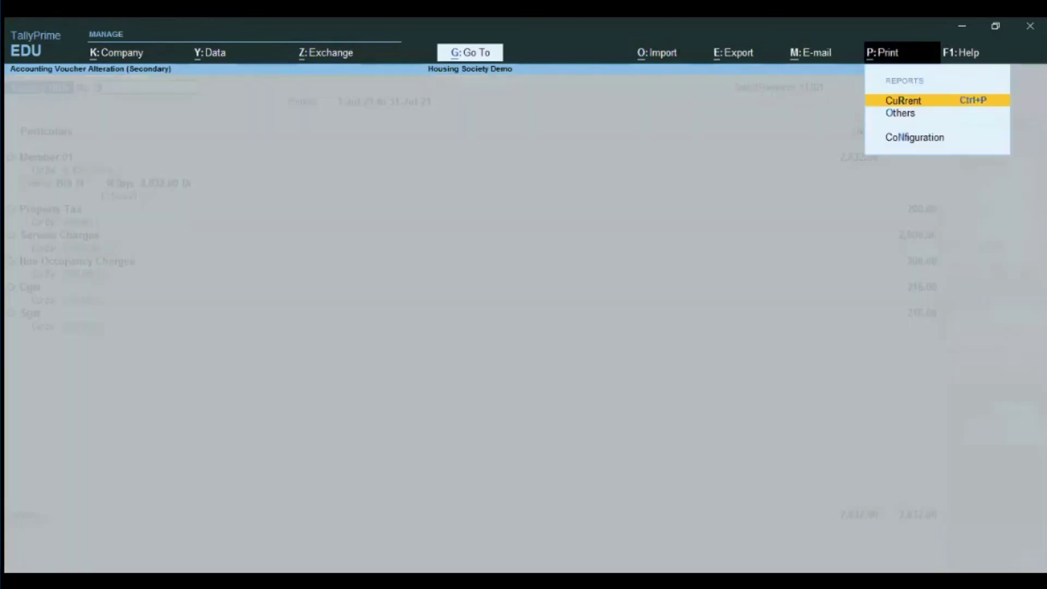
pyautogui.press('Return')
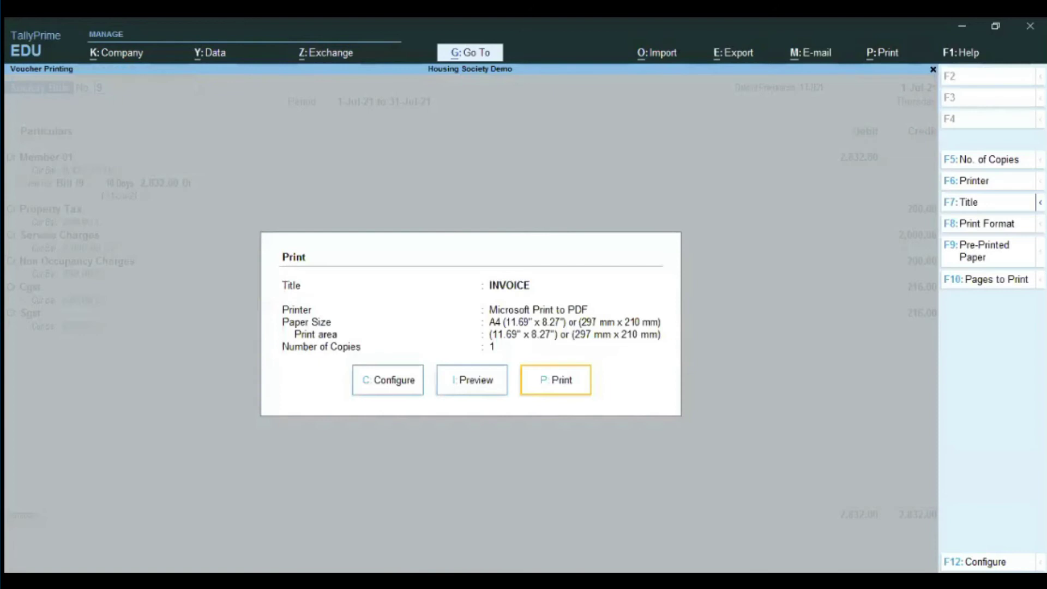
pyautogui.click(482, 381)
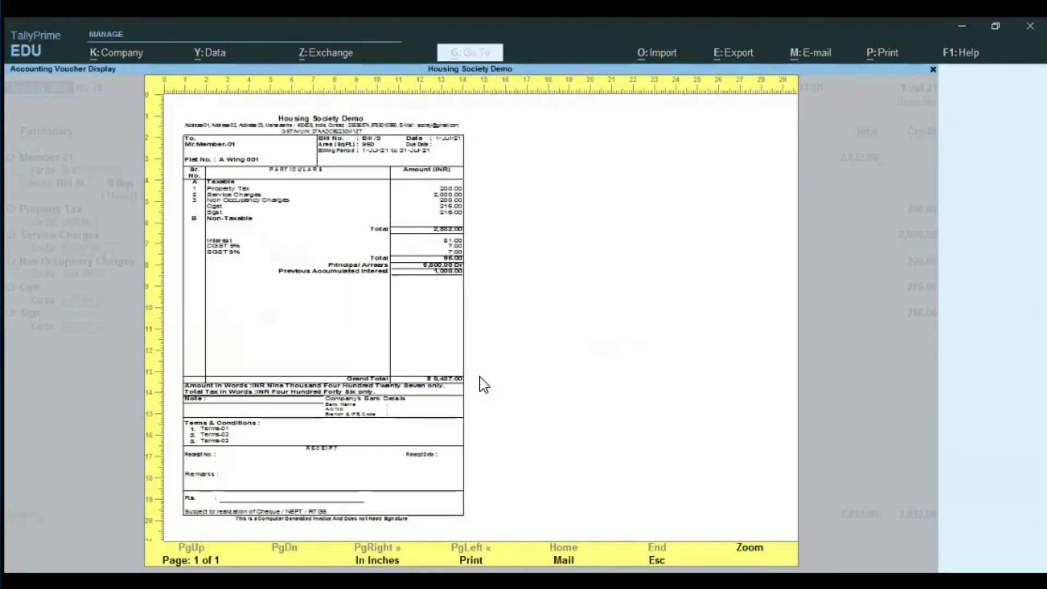
pyautogui.hotkey('alt', 'z')
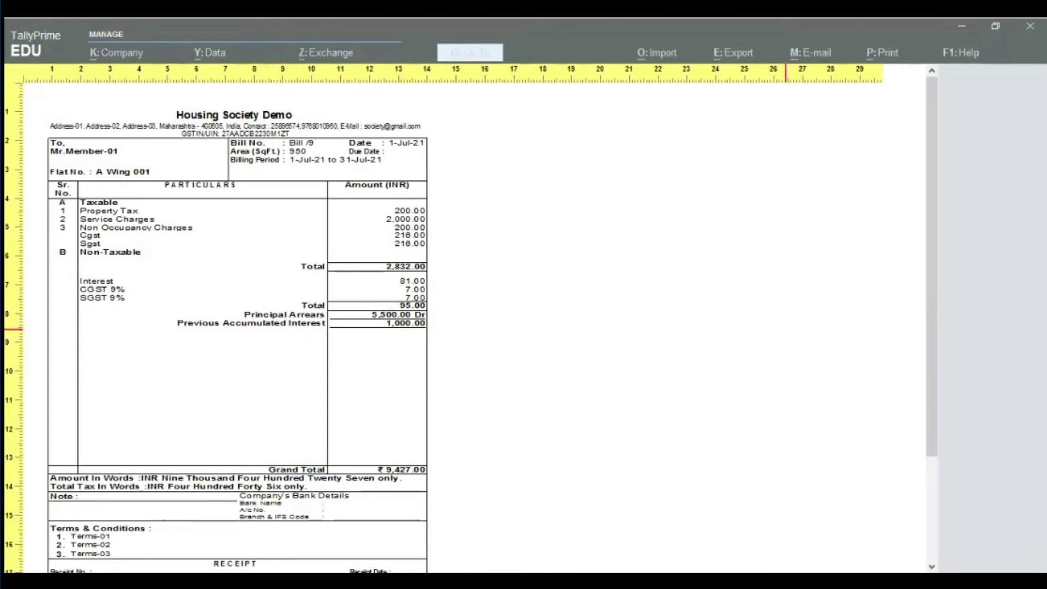
pyautogui.scroll(-3, 926, 299)
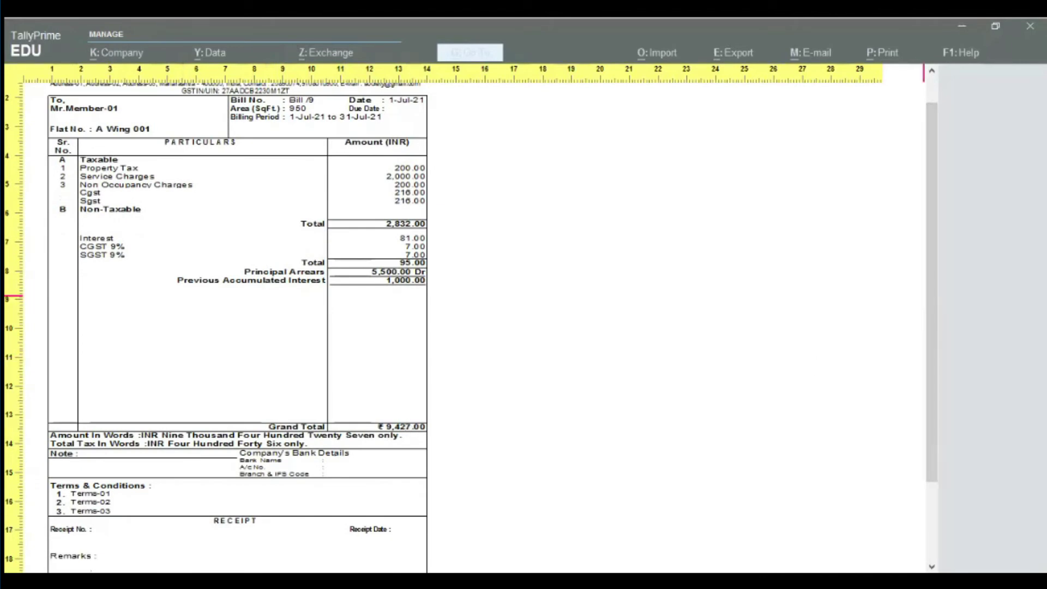
pyautogui.scroll(-5, 932, 294)
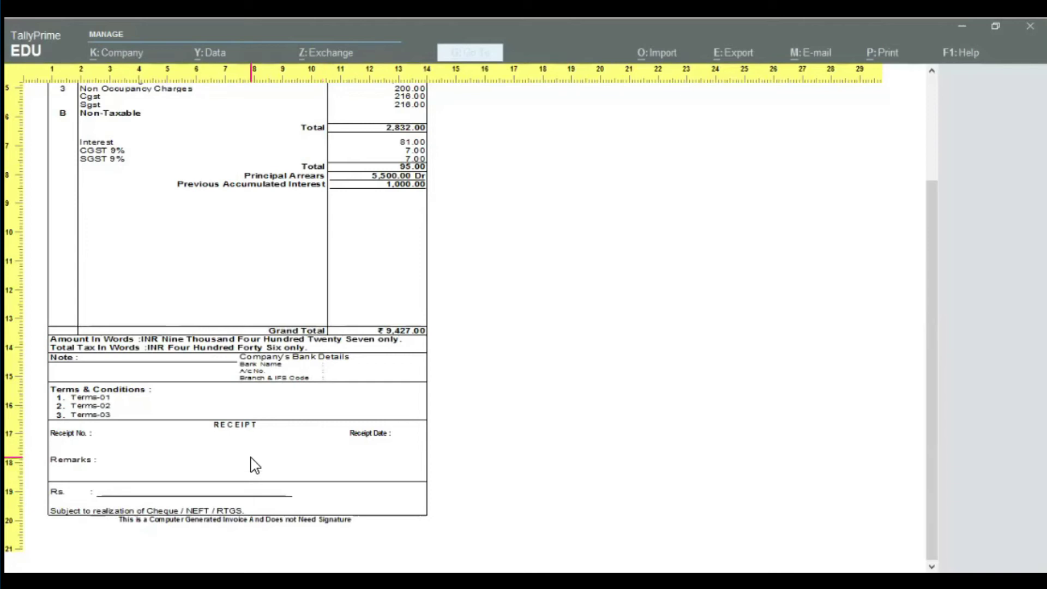
pyautogui.click(496, 394)
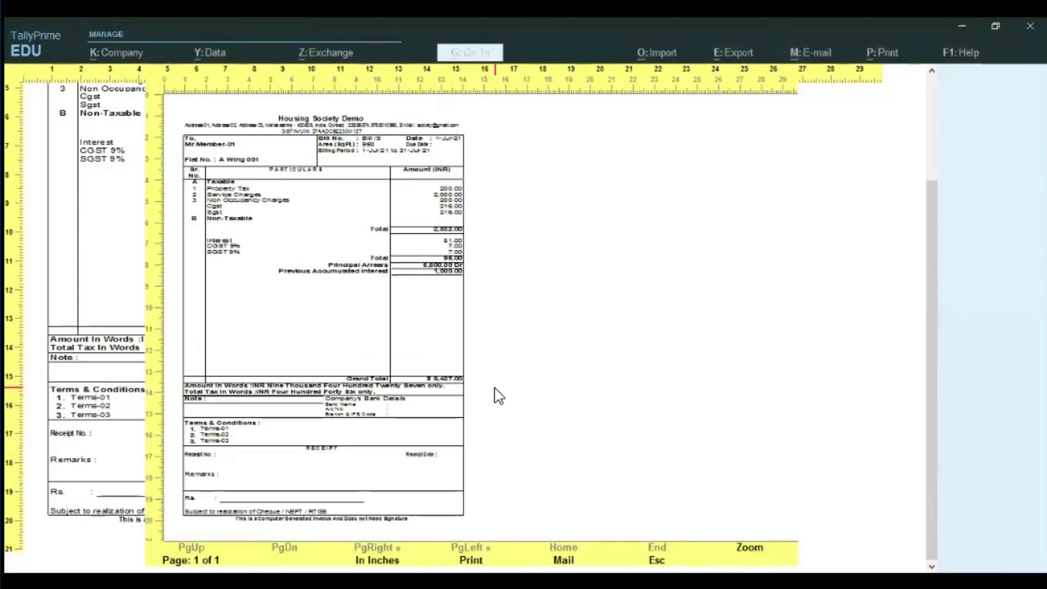
pyautogui.press('Escape')
pyautogui.press('Escape')
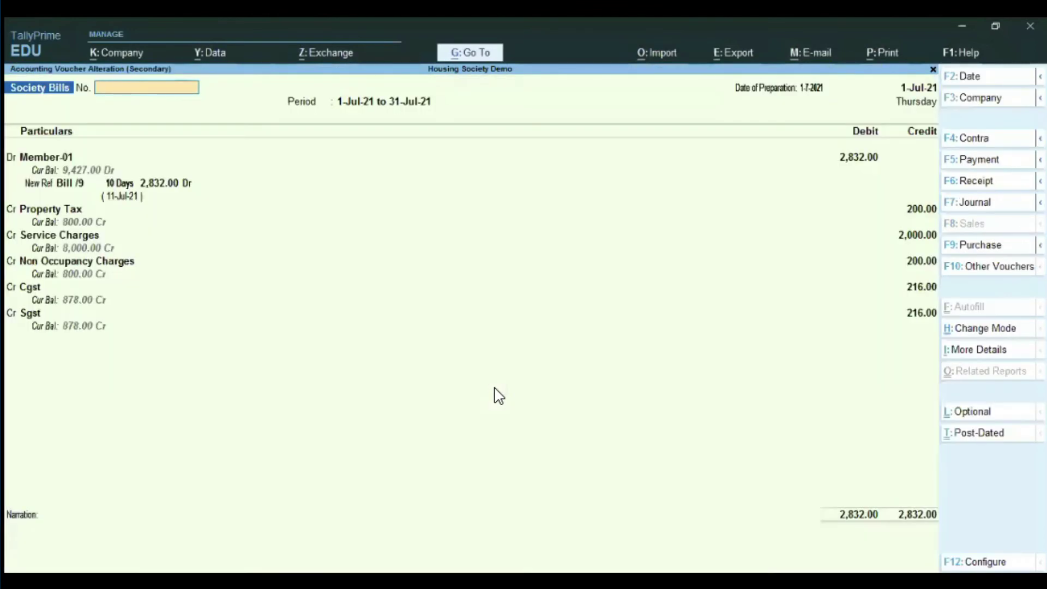
# Leave the society bill, the Day Book and the bill generation form to return to the Housing Society Menu.
pyautogui.press('Escape')
pyautogui.press('y')
pyautogui.press('Escape')
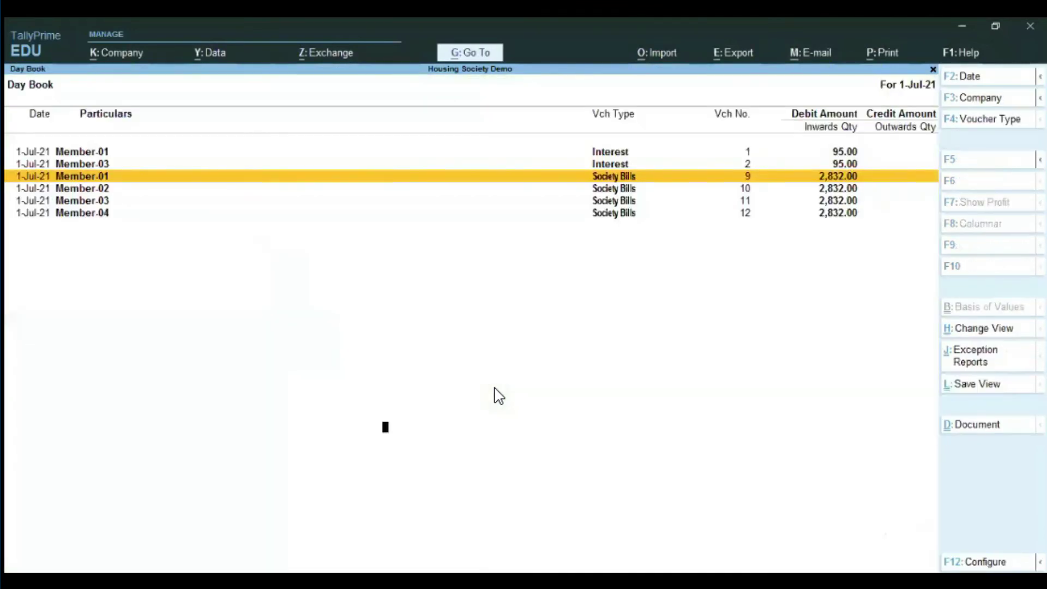
pyautogui.press('Escape')
pyautogui.press('y')
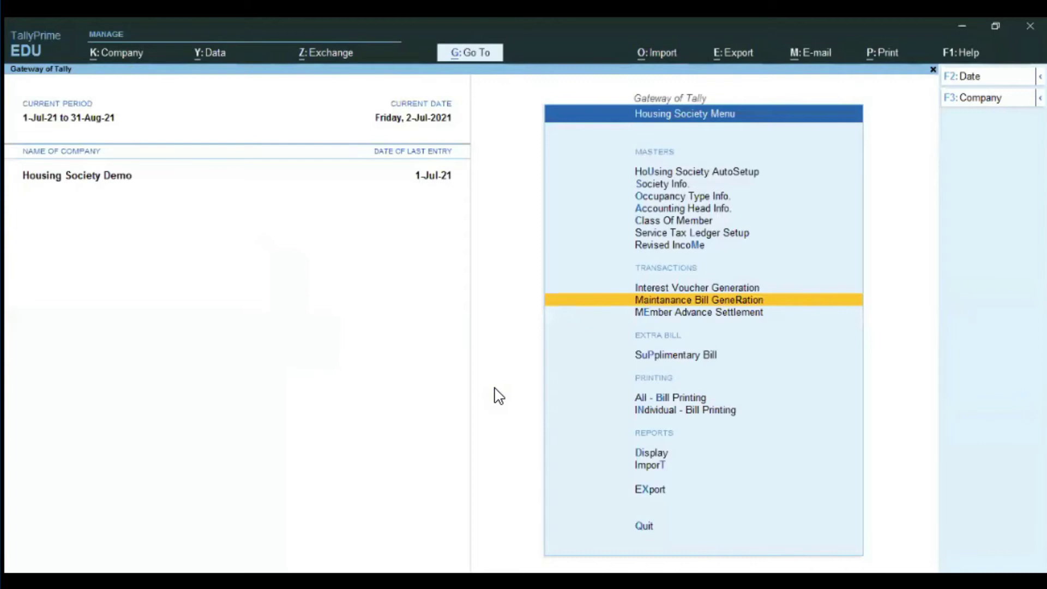
# Open a new Receipt voucher from the Gateway of Tally.
pyautogui.press('Escape')
pyautogui.press('v')
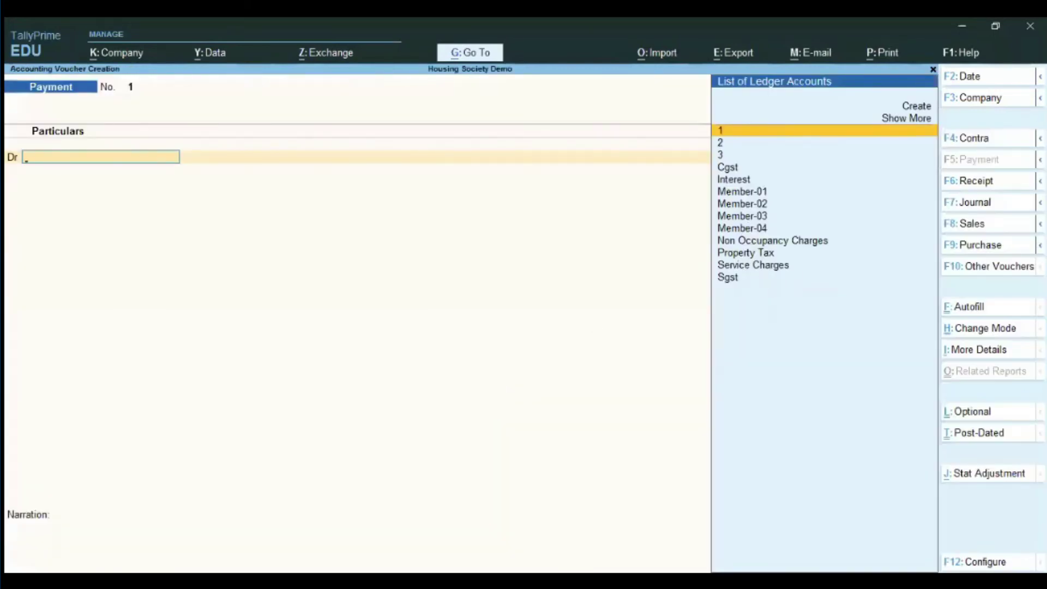
pyautogui.press('F6')
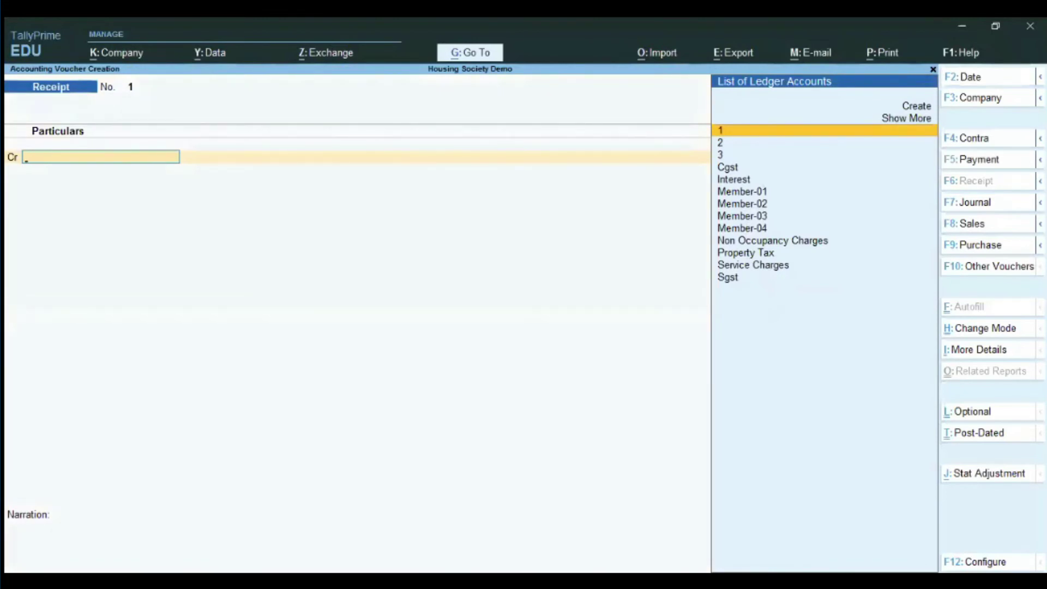
# Set the receipt voucher's date to 2-7 and choose Member-01 as the credited ledger.
pyautogui.press('F2')
pyautogui.write('2-7')
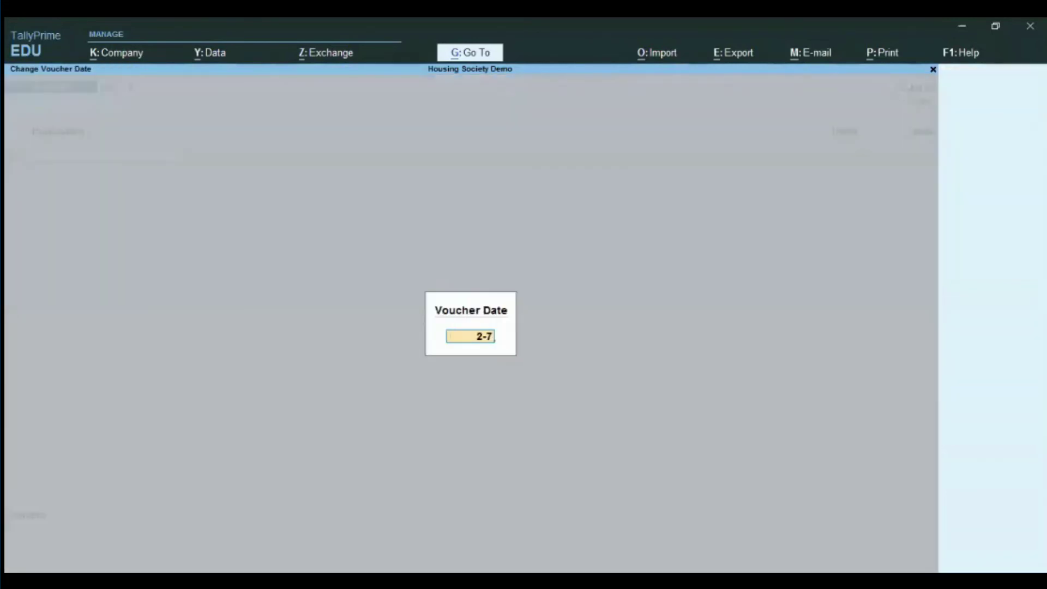
pyautogui.press('Return')
pyautogui.press('Down')
pyautogui.press('Down')
pyautogui.press('Down')
pyautogui.press('Down')
pyautogui.press('Down')
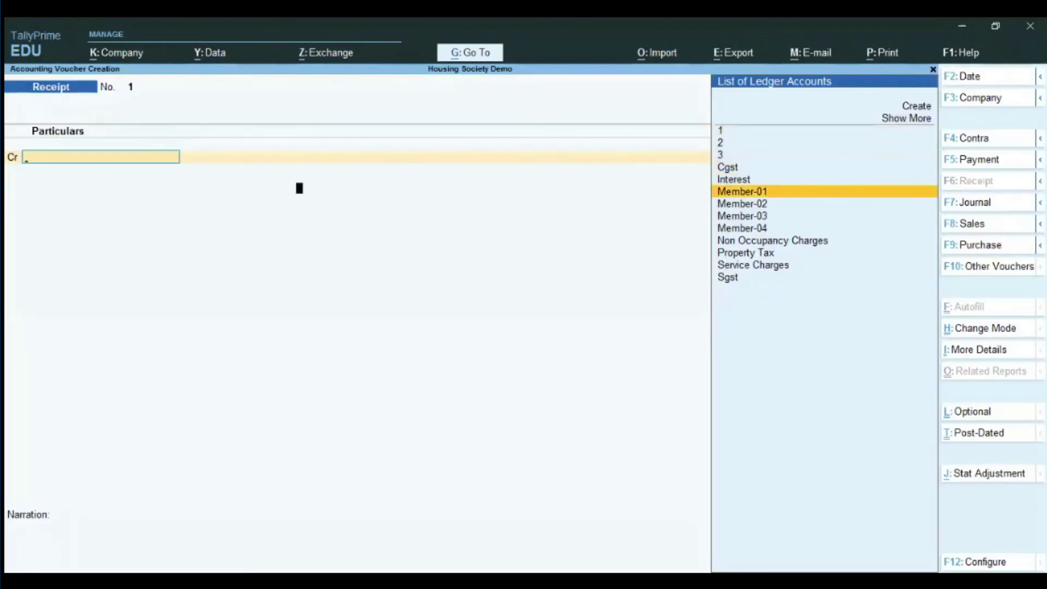
pyautogui.press('Return')
# Credit Member-01 with 5,500.00, allocated as Agst Ref to the opening bill Bill-Op dated 31-Mar-21.
pyautogui.press('Return')
pyautogui.press('Down')
pyautogui.press('Down')
pyautogui.press('Down')
pyautogui.press('Down')
pyautogui.press('Return')
pyautogui.press('Return')
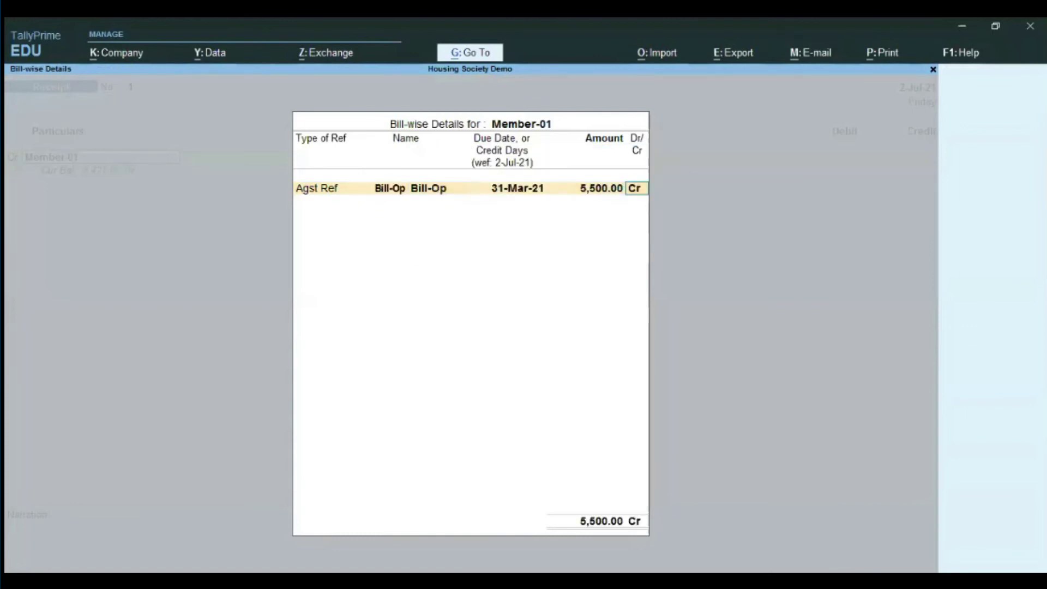
pyautogui.press('Return')
pyautogui.press('Return')
# Debit Cash for the receipt amount, leave the narration blank, and save the receipt.
pyautogui.press('Return')
pyautogui.write('ca')
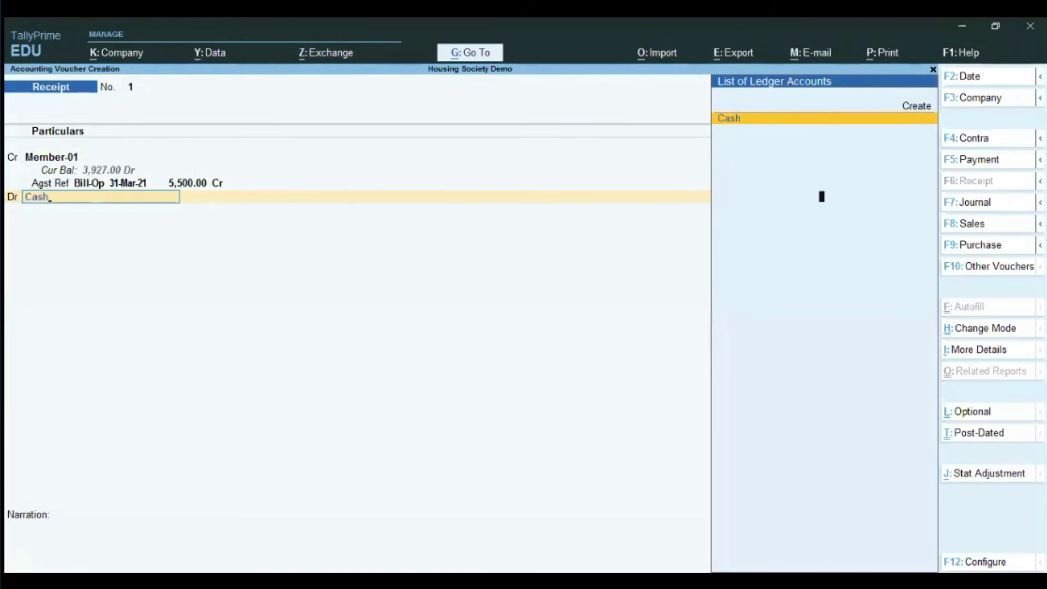
pyautogui.press('Return')
pyautogui.press('Return')
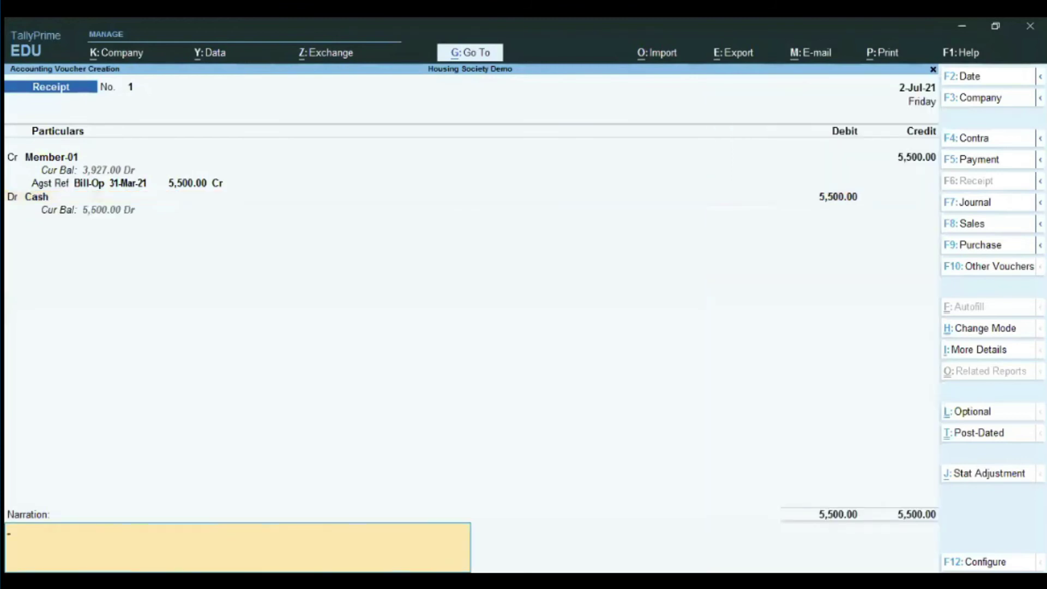
pyautogui.press('Return')
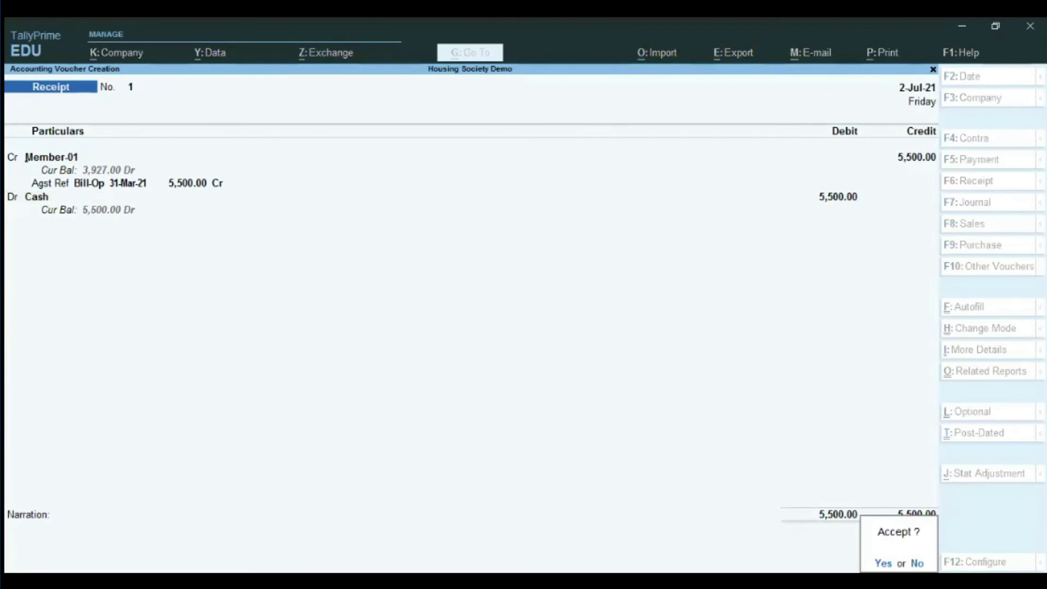
pyautogui.press('Return')
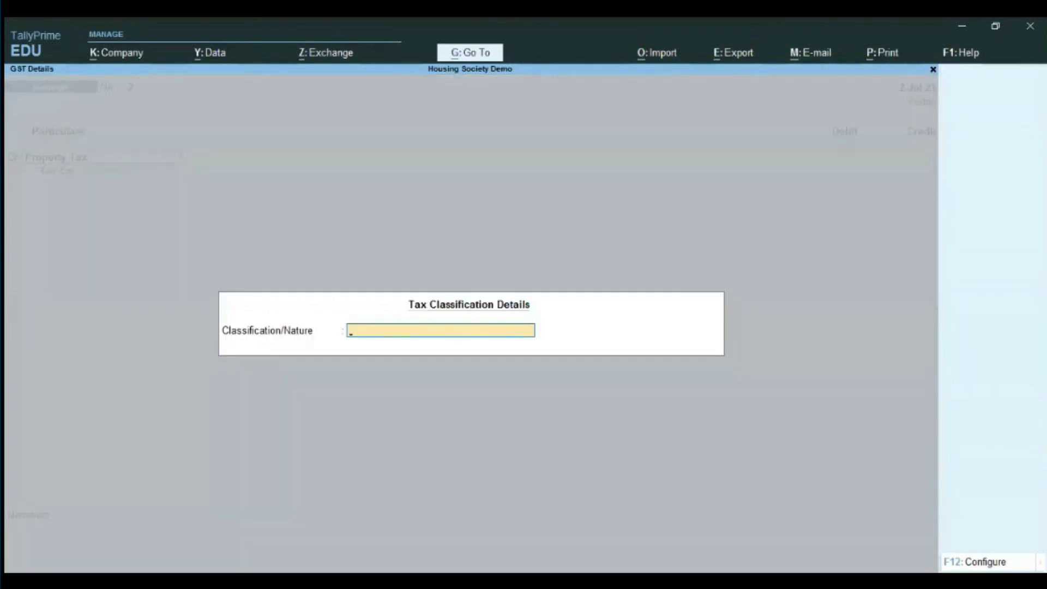
# Discard the next receipt voucher and open the Housing Society Menu from the Gateway of Tally.
pyautogui.press('Escape')
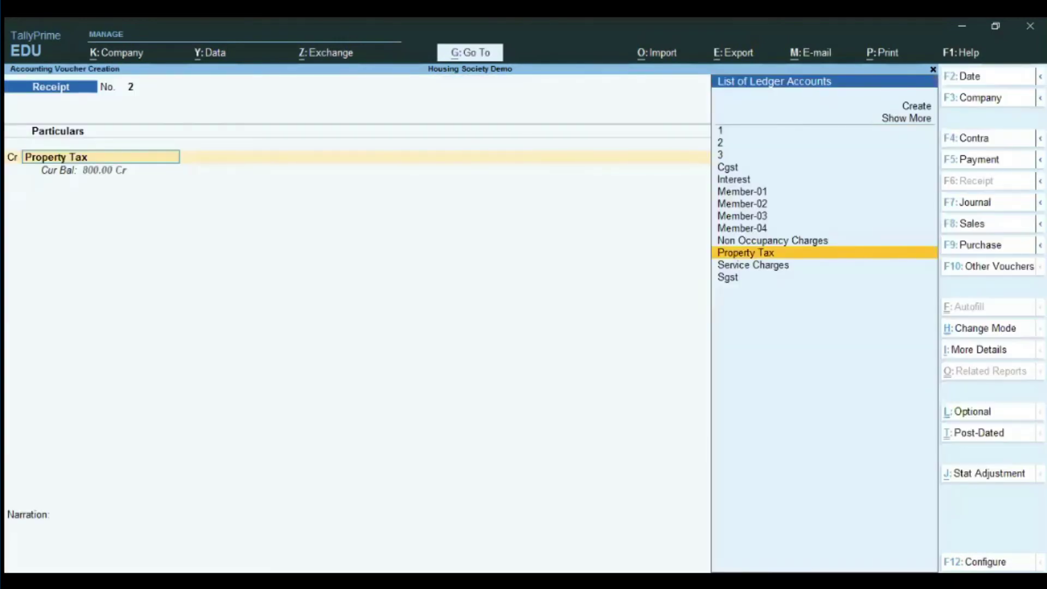
pyautogui.press('Escape')
pyautogui.press('Escape')
pyautogui.press('Up')
pyautogui.press('Up')
pyautogui.press('Up')
pyautogui.press('Up')
pyautogui.press('Up')
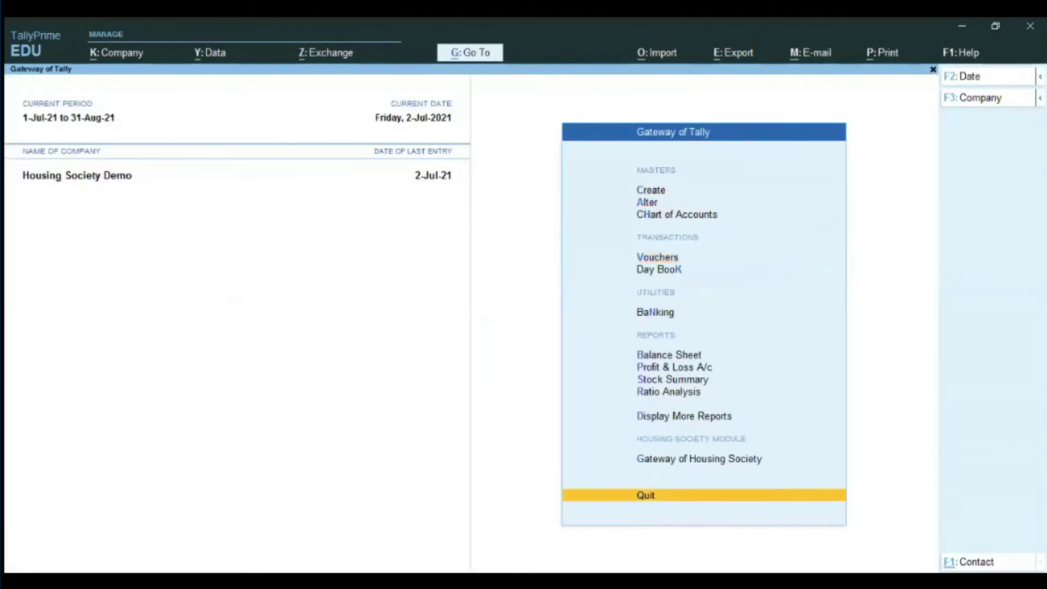
pyautogui.press('Return')
# Start Maintenance Bill Generation with the creation type Individual and Member-01 as the member.
pyautogui.press('Down')
pyautogui.press('Down')
pyautogui.press('Down')
pyautogui.press('Down')
pyautogui.press('Down')
pyautogui.press('Down')
pyautogui.press('Down')
pyautogui.press('Down')
pyautogui.press('Down')
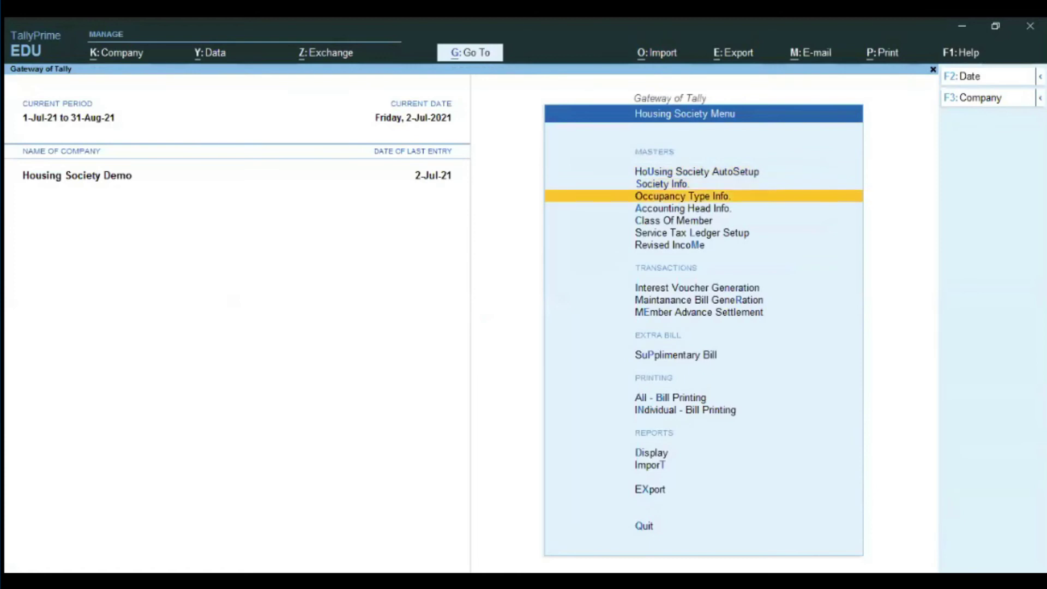
pyautogui.press('Up')
pyautogui.press('Return')
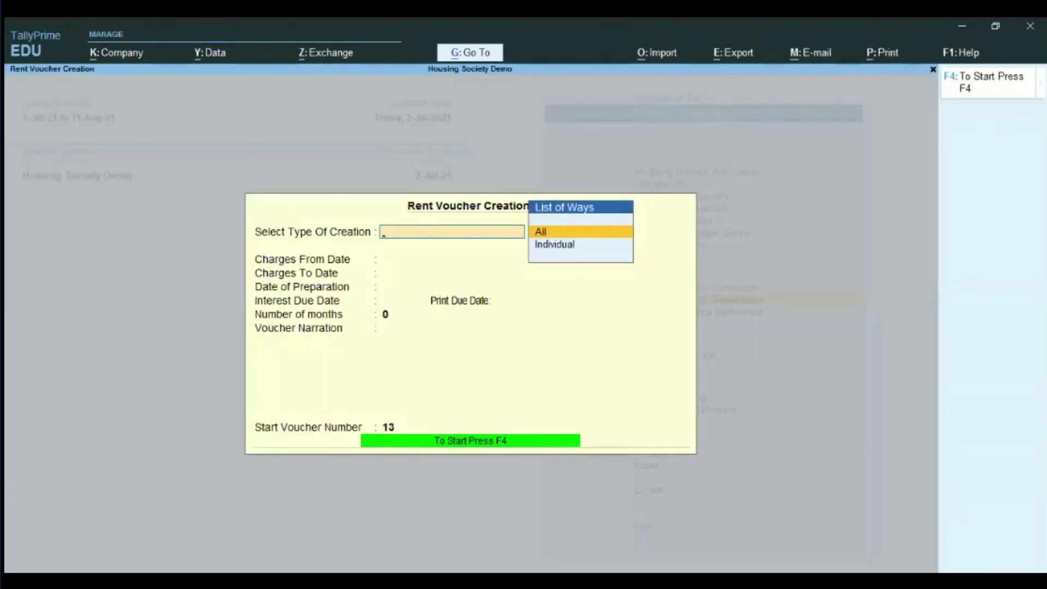
pyautogui.press('Down')
pyautogui.press('Return')
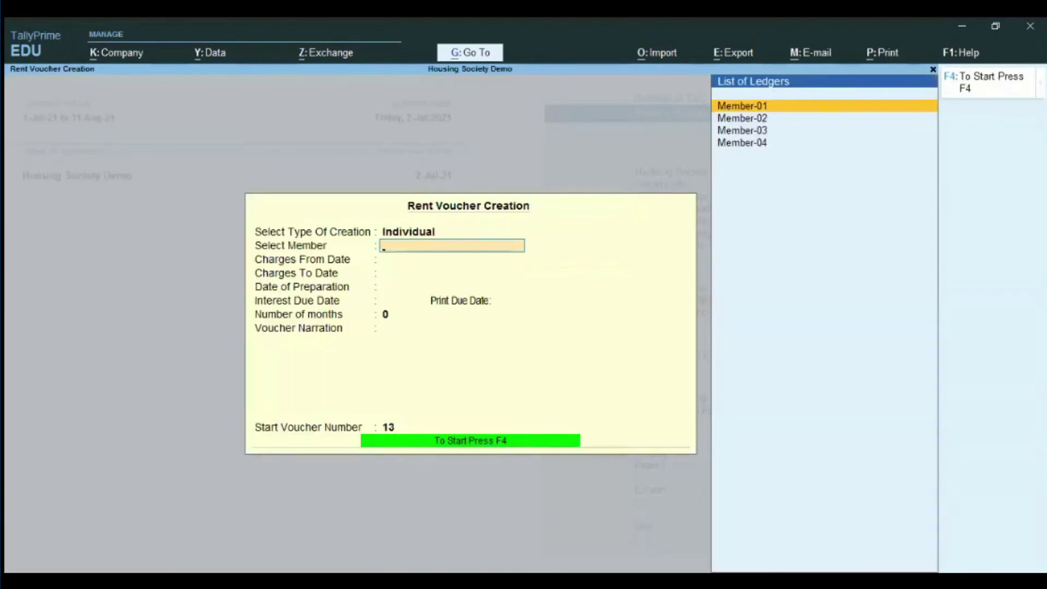
pyautogui.press('Return')
# Set the bill's charges period from 1-8-2021 to 31-8-2021 and its date of preparation to 1-8-2021.
pyautogui.write('1-8-2021')
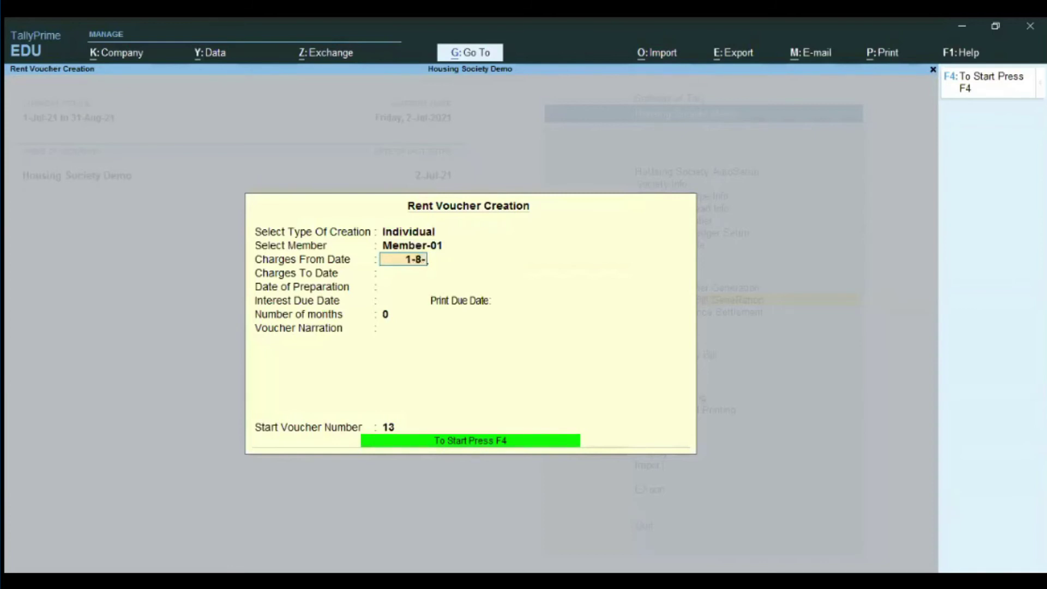
pyautogui.press('Return')
pyautogui.write('31-8-21')
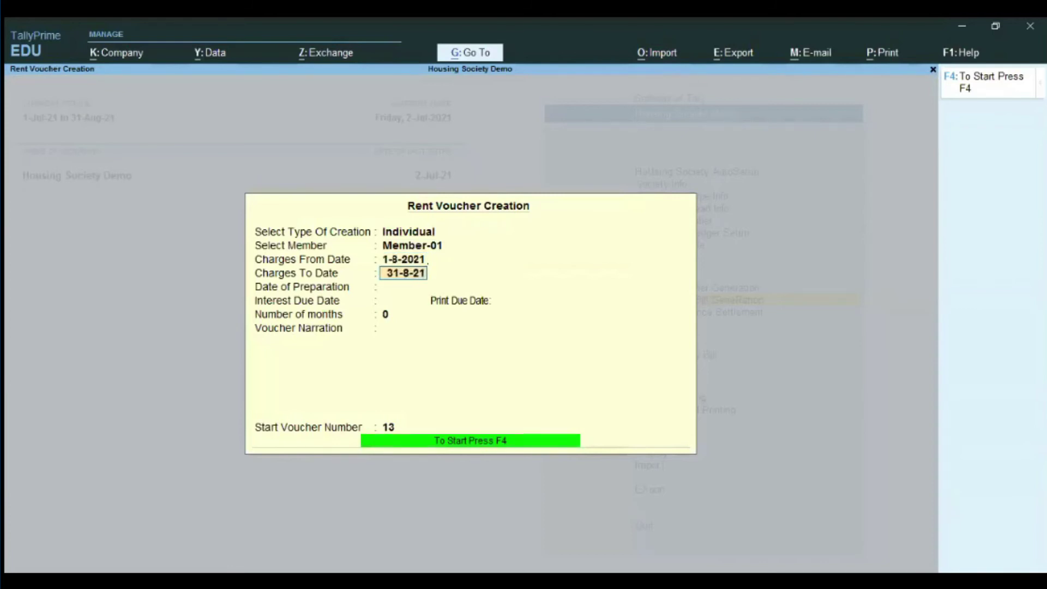
pyautogui.press('Return')
pyautogui.write('1-8-21')
pyautogui.press('Return')
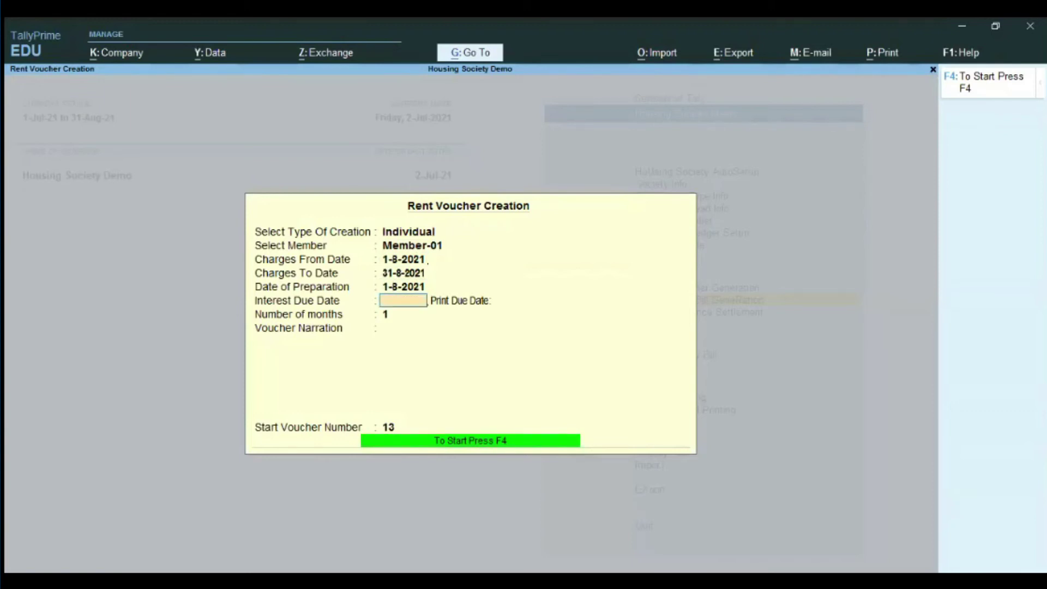
# Set the interest due date to 10 days, leave the remaining fields at their defaults, and generate the bill.
pyautogui.write('10')
pyautogui.press('Return')
pyautogui.press('Return')
pyautogui.press('Return')
pyautogui.press('Return')
pyautogui.press('Return')
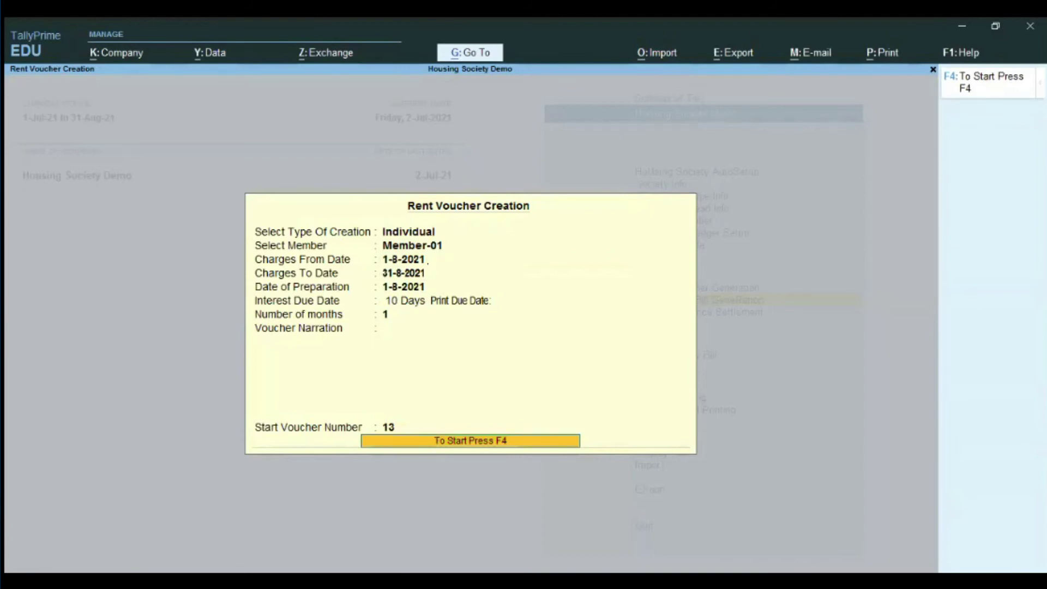
pyautogui.click(436, 439)
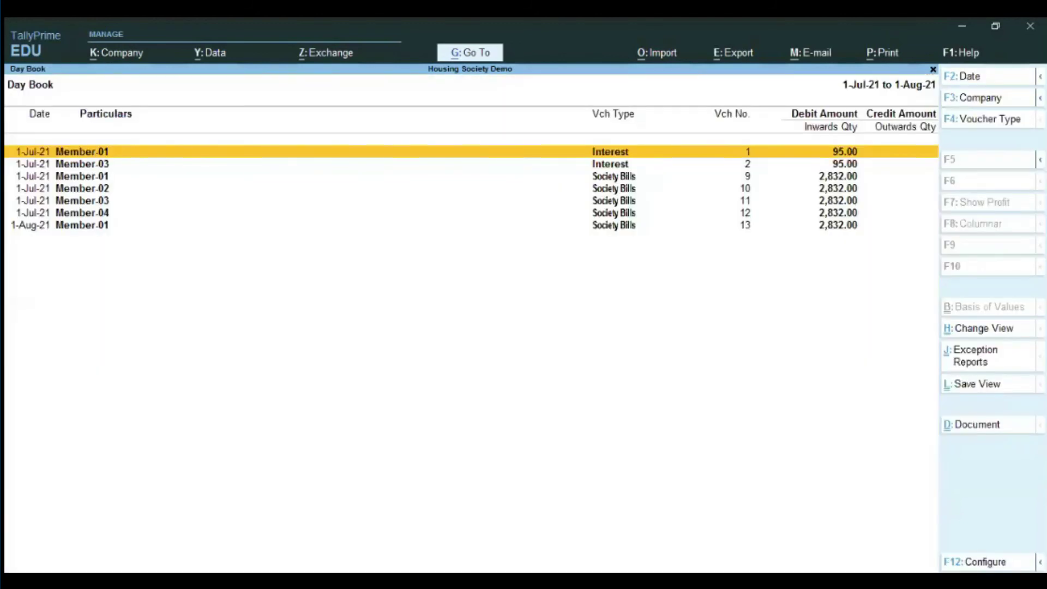
# Open Member-01's August Society Bills voucher, number 13, from the Day Book.
pyautogui.press('Down')
pyautogui.press('Down')
pyautogui.press('Down')
pyautogui.press('Down')
pyautogui.press('Down')
pyautogui.press('Down')
pyautogui.click(819, 228)
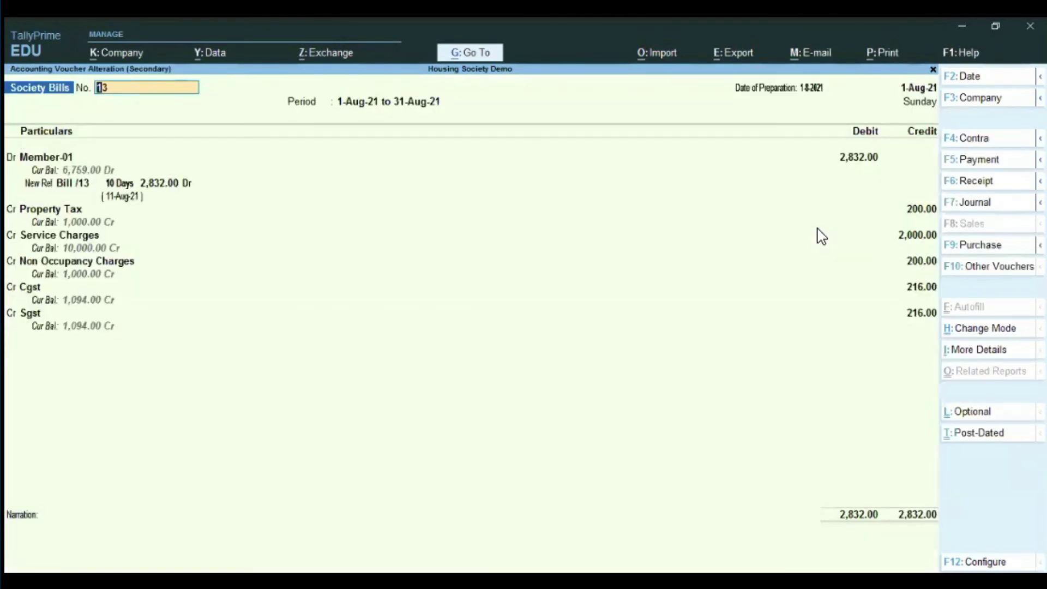
# Preview the printed August bill for Member-01 and examine its arrears and receipt section in zoomed view.
pyautogui.hotkey('alt', 'p')
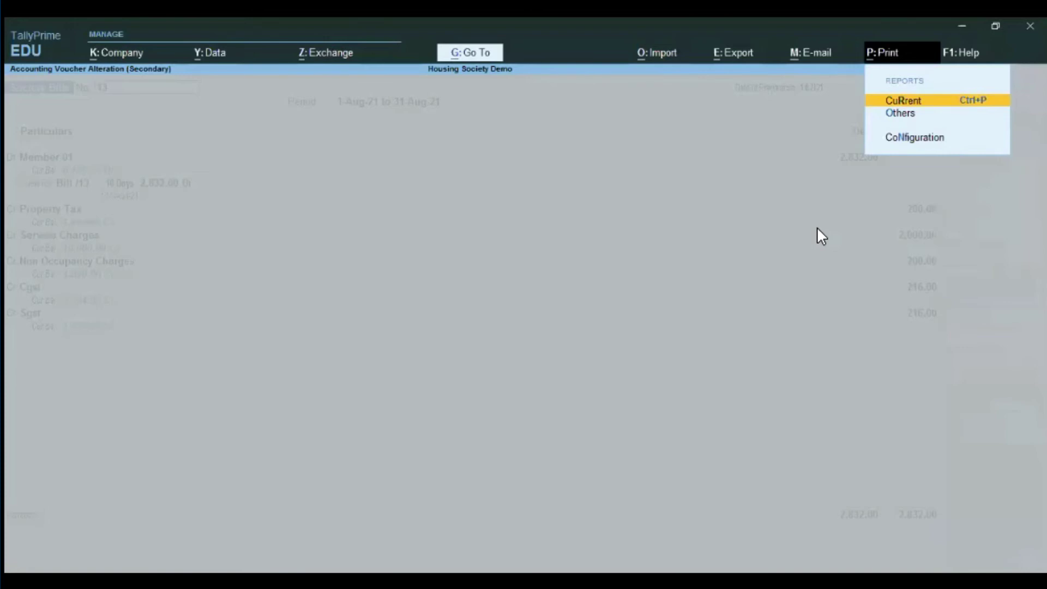
pyautogui.press('Return')
pyautogui.click(492, 383)
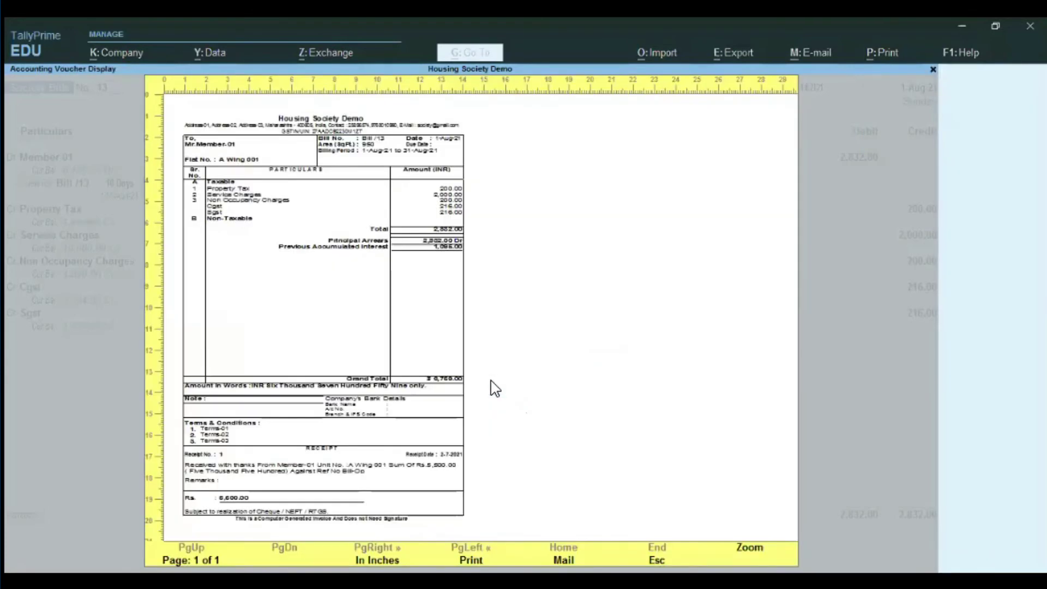
pyautogui.click(337, 490)
pyautogui.scroll(-5, 337, 491)
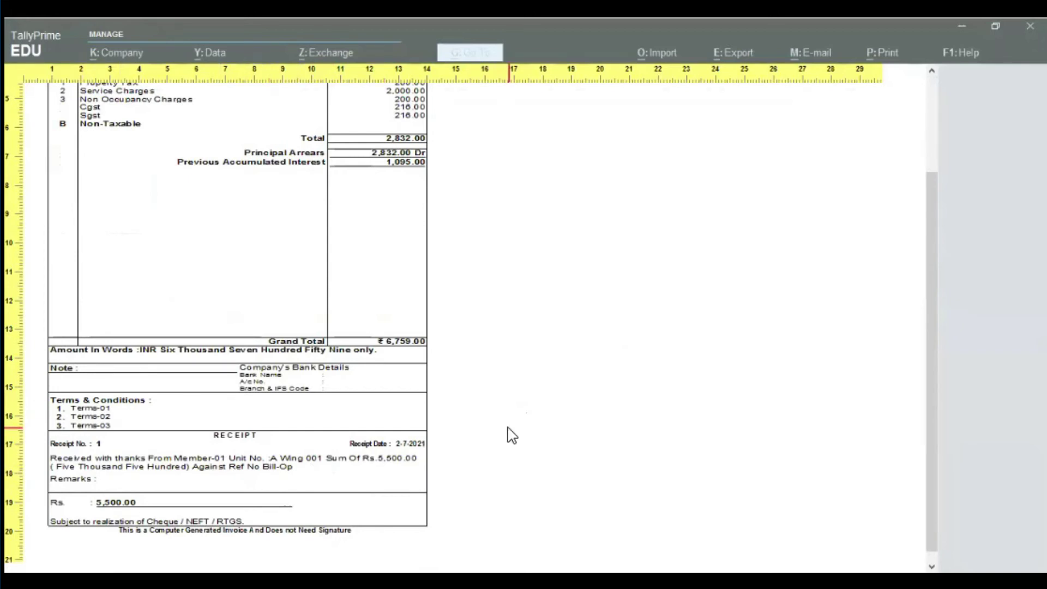
# Close the print preview, the society bill, the Day Book and the bill generation form to return to the Housing Society Menu.
pyautogui.press('Escape')
pyautogui.press('Escape')
pyautogui.press('Escape')
pyautogui.press('BackSpace')
pyautogui.press('BackSpace')
pyautogui.press('Escape')
pyautogui.press('y')
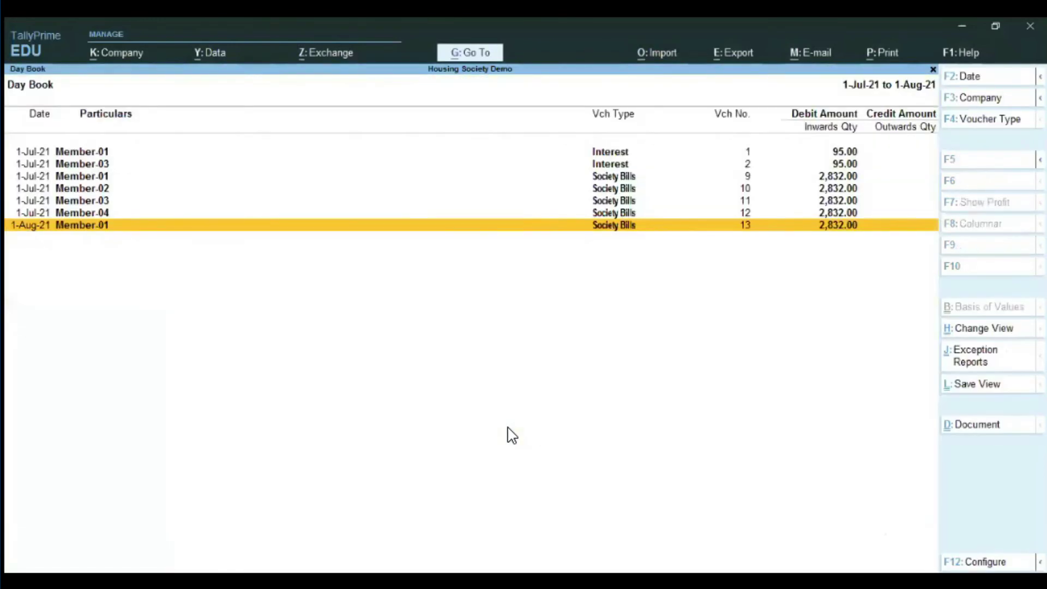
pyautogui.press('Escape')
pyautogui.press('Escape')
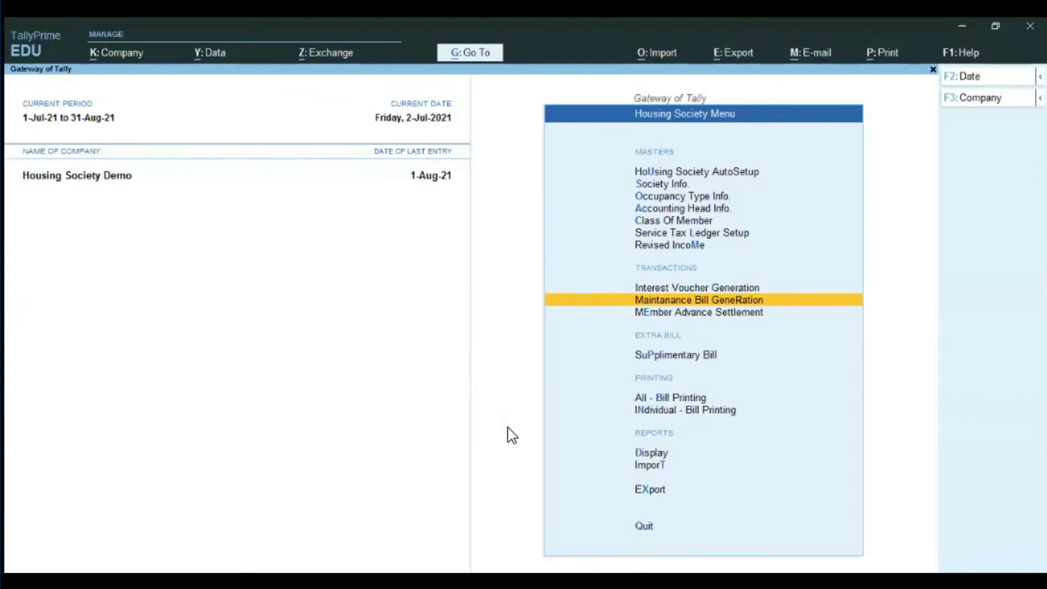
# Return to the Gateway of Tally and start creating a new Ledger master.
pyautogui.press('Down')
pyautogui.press('Down')
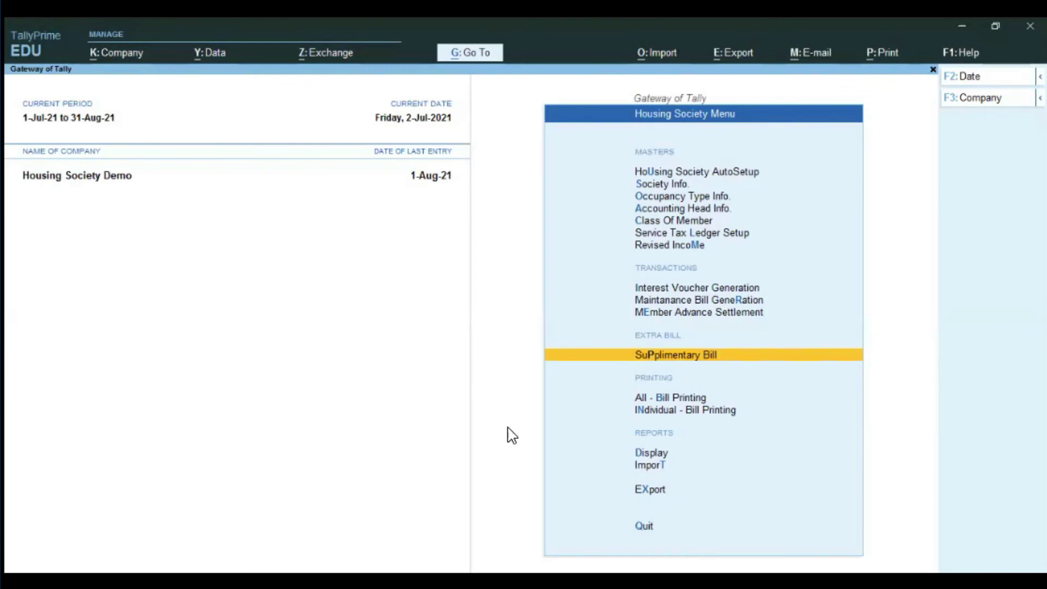
pyautogui.press('Escape')
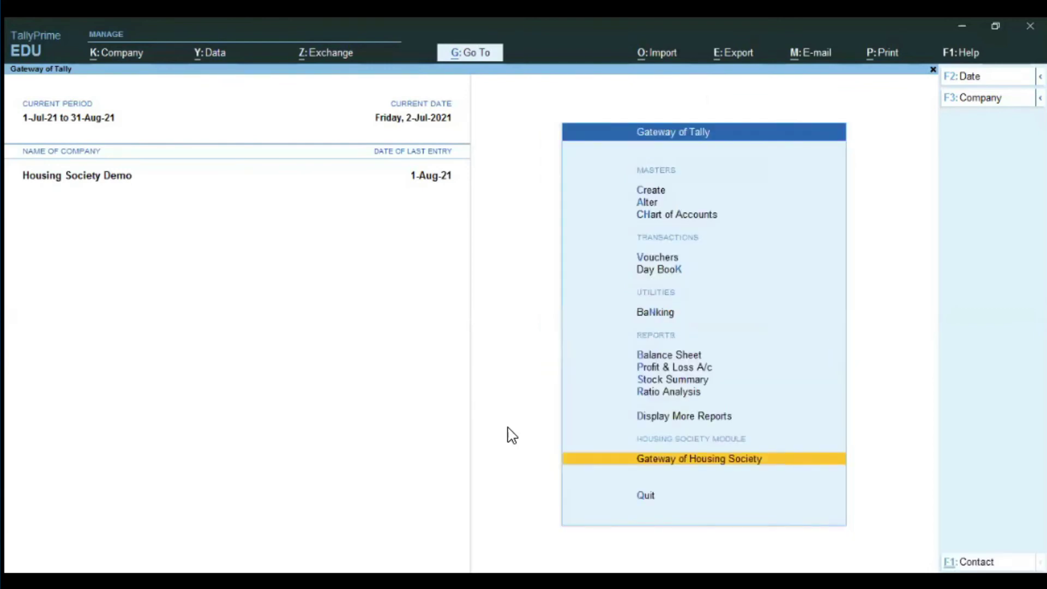
pyautogui.click(654, 191)
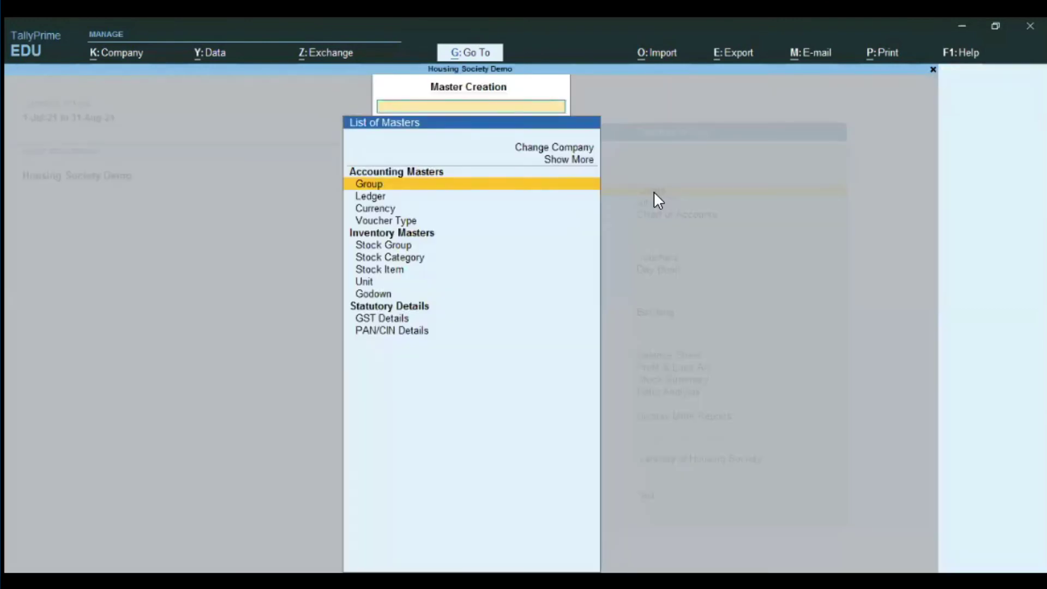
pyautogui.press('Down')
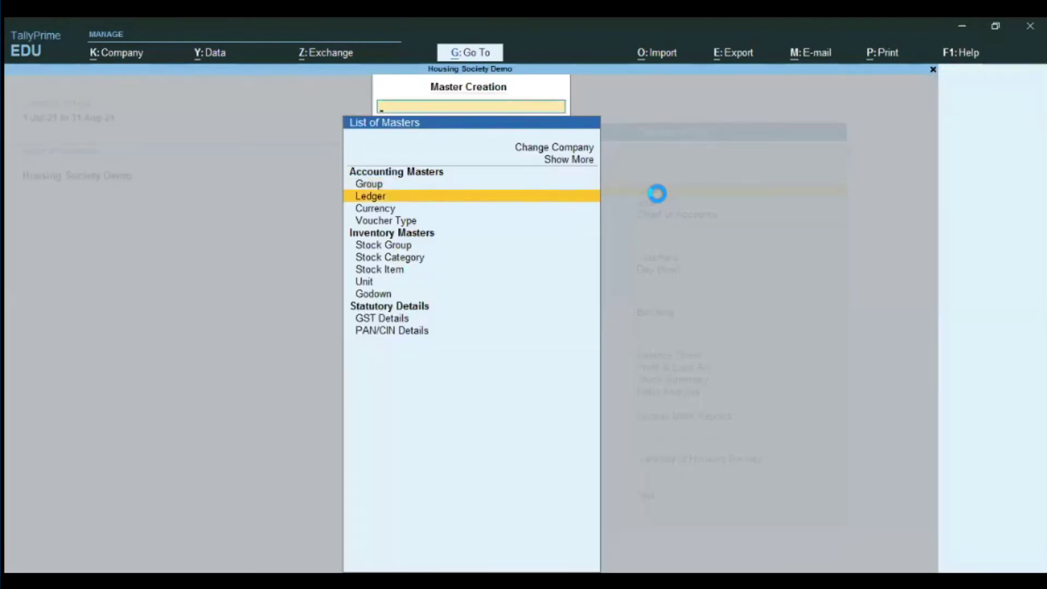
pyautogui.press('Return')
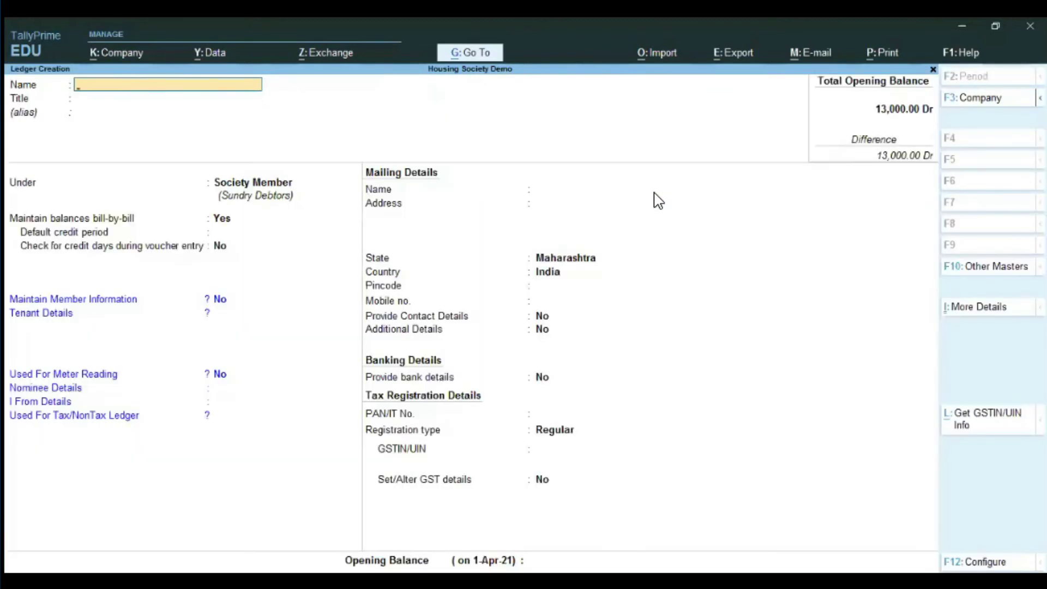
# Name the ledger Repair Fund, set its title to End of List, and place it under the SOCIETY INCOME group.
pyautogui.write('Repair Fund')
pyautogui.press('Return')
pyautogui.press('Down')
pyautogui.press('Return')
pyautogui.press('Return')
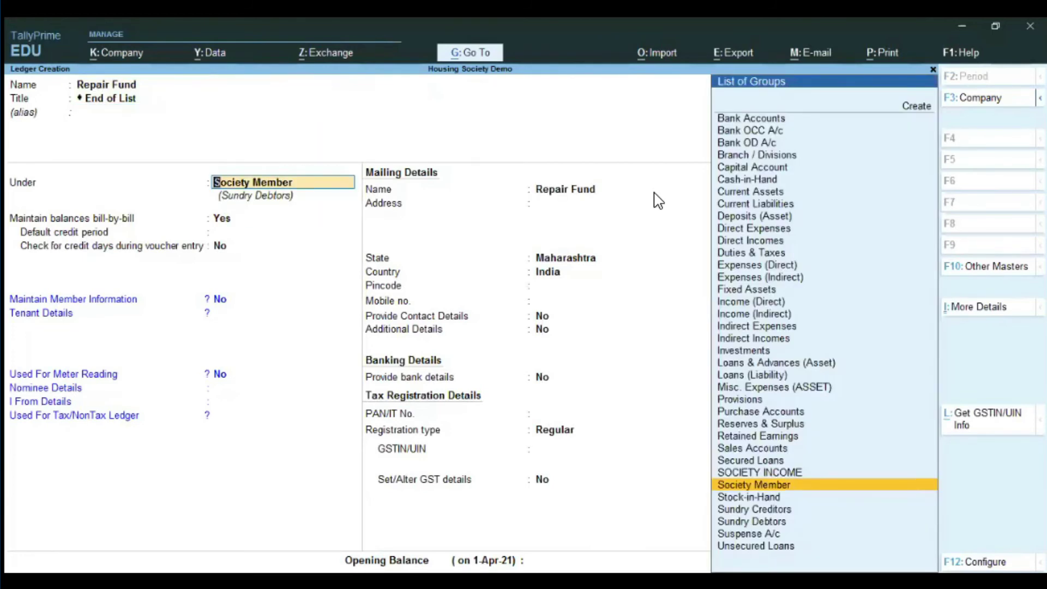
pyautogui.write('So')
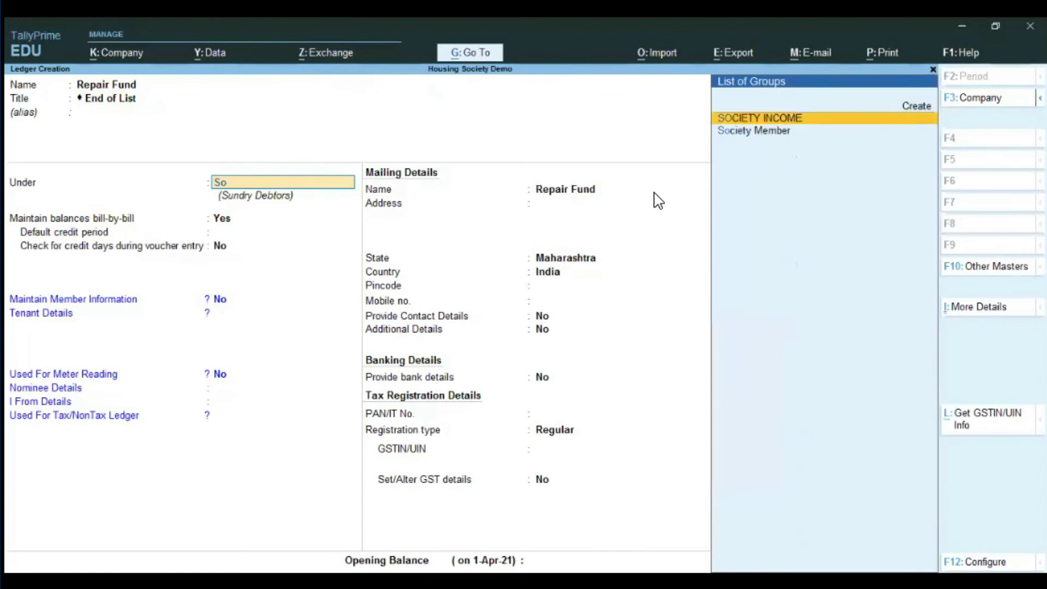
pyautogui.press('Return')
pyautogui.press('Return')
pyautogui.press('Return')
pyautogui.press('Return')
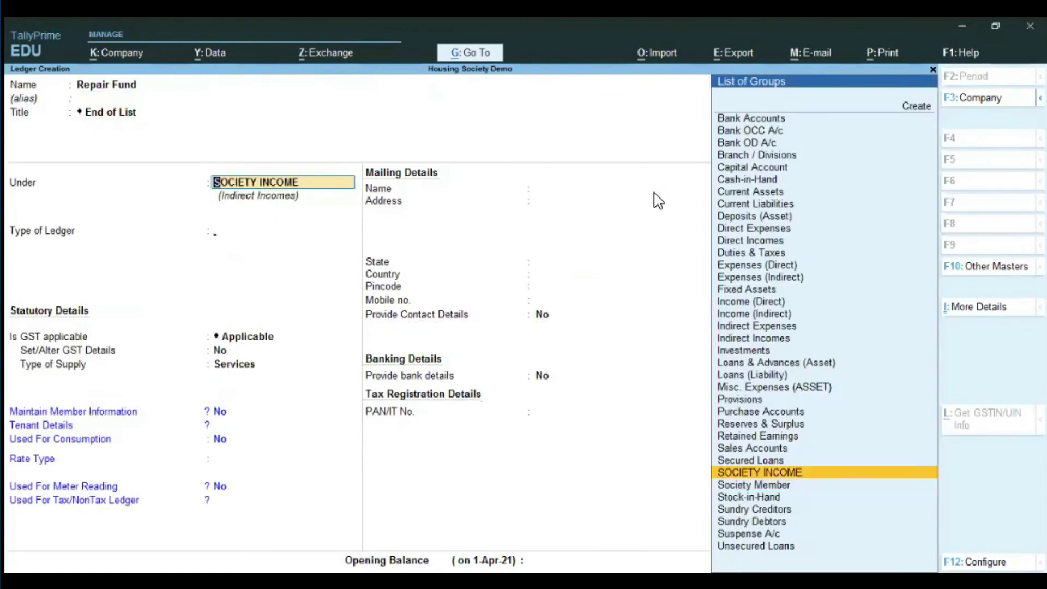
# Set the ledger type to Not Applicable and the rate type to Area Based, keeping the default GST and member options.
pyautogui.press('Return')
pyautogui.press('Return')
pyautogui.press('Return')
pyautogui.press('Return')
pyautogui.press('Return')
pyautogui.press('Return')
pyautogui.press('Return')
pyautogui.press('Return')
pyautogui.press('Return')
pyautogui.press('Return')
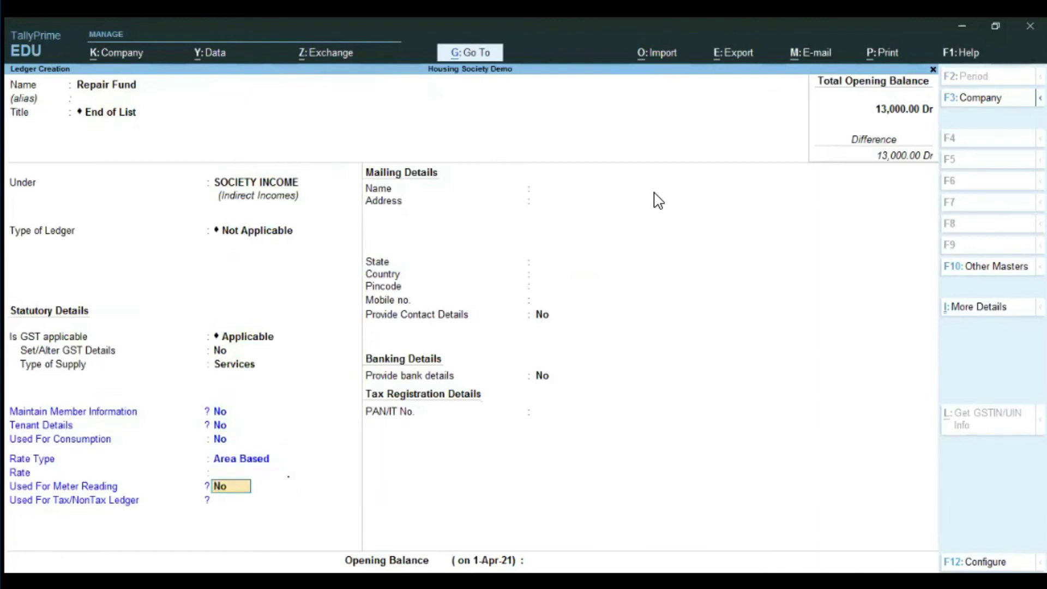
# Enable the Repair Fund ledger for meter reading, set its tax/non-tax option to End of List, and save it.
pyautogui.write('y')
pyautogui.press('Return')
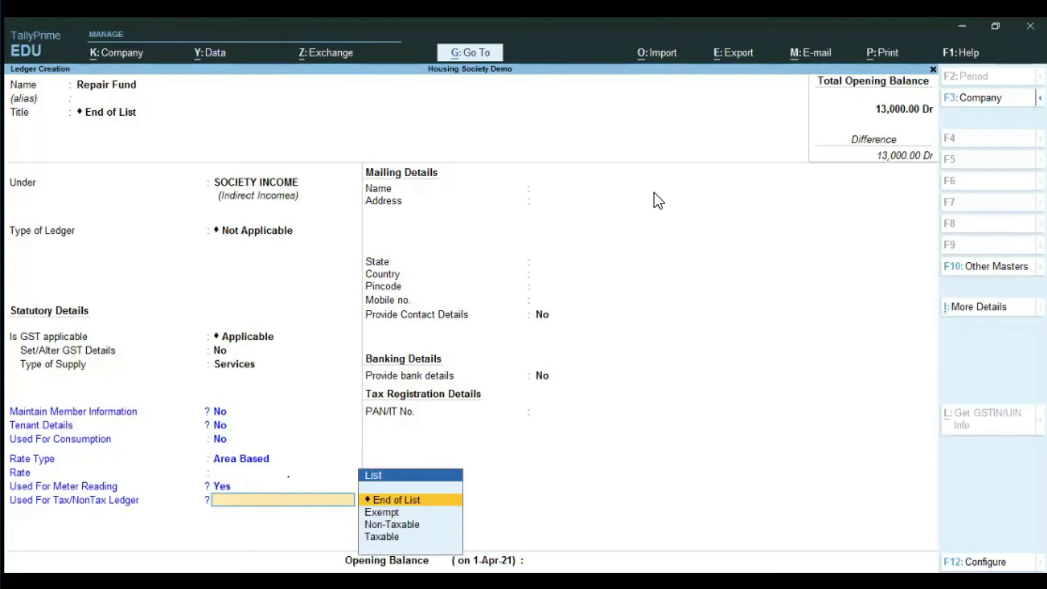
pyautogui.press('Return')
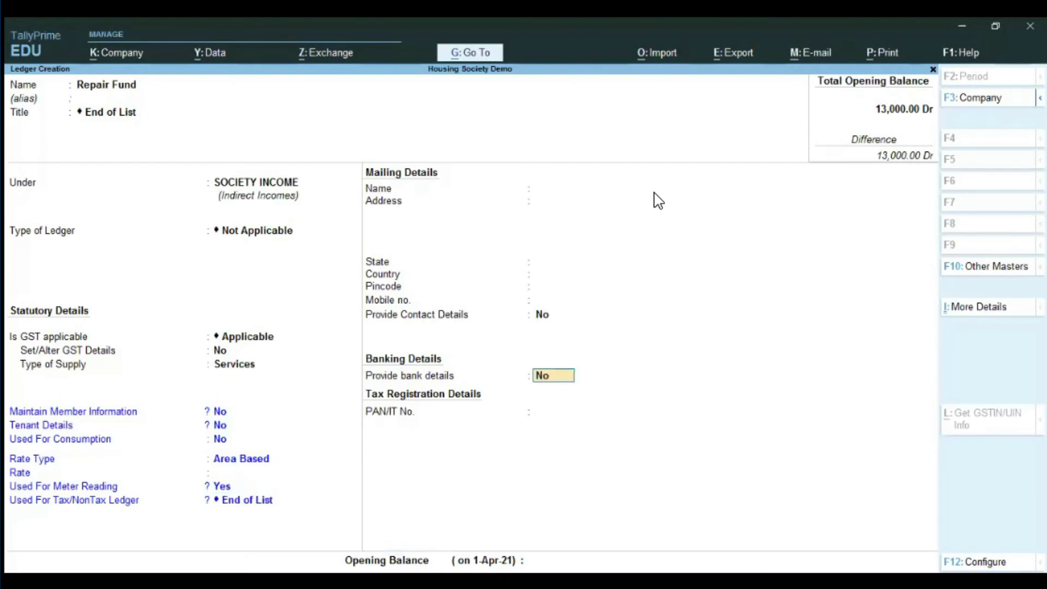
pyautogui.press('ctrl')
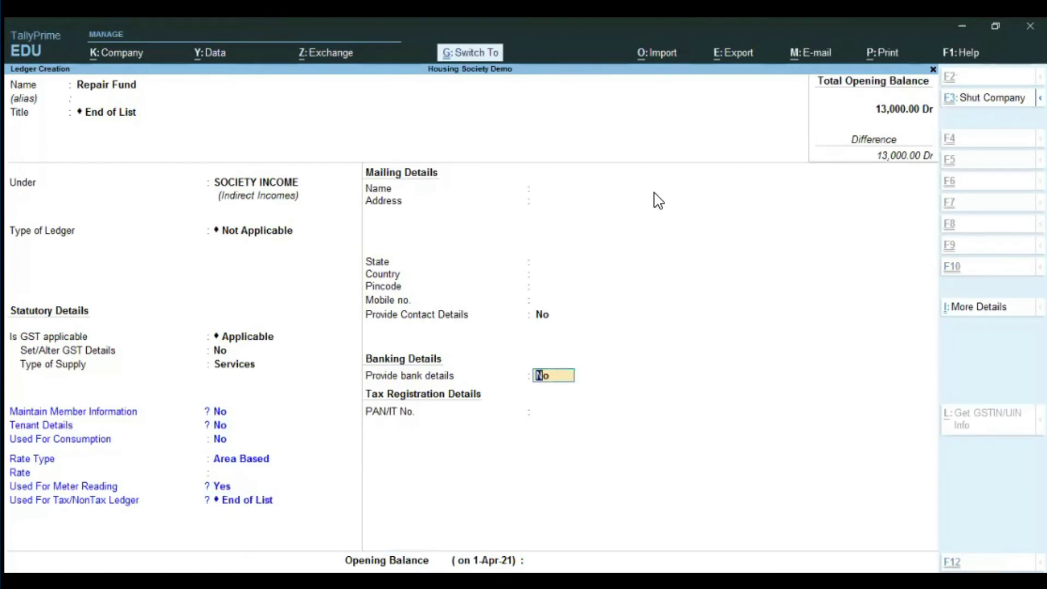
pyautogui.hotkey('ctrl', 'a')
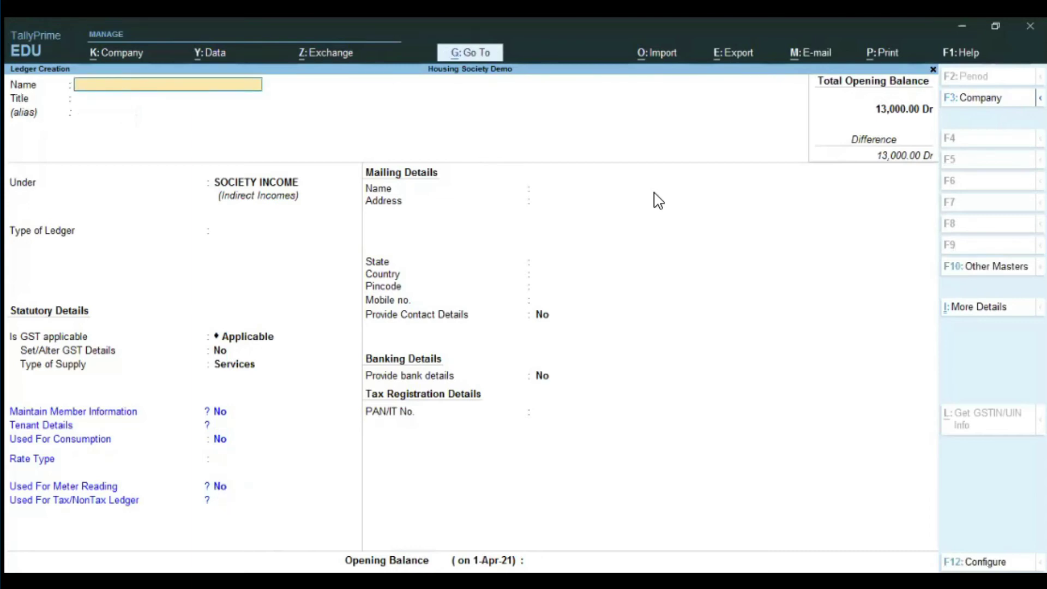
# Leave ledger creation and open the Member-01 ledger for alteration.
pyautogui.press('Escape')
pyautogui.press('Down')
pyautogui.press('Return')
pyautogui.press('Down')
pyautogui.press('Down')
pyautogui.press('Up')
pyautogui.press('Return')
pyautogui.press('Down')
pyautogui.press('Down')
pyautogui.press('Down')
pyautogui.press('Down')
pyautogui.press('Down')
pyautogui.press('Down')
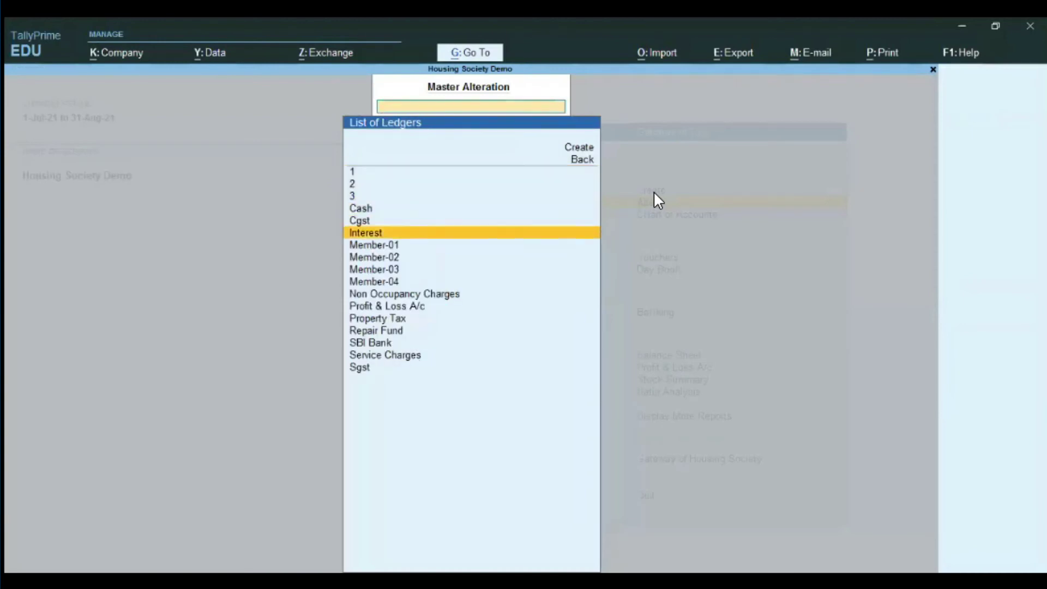
pyautogui.press('Return')
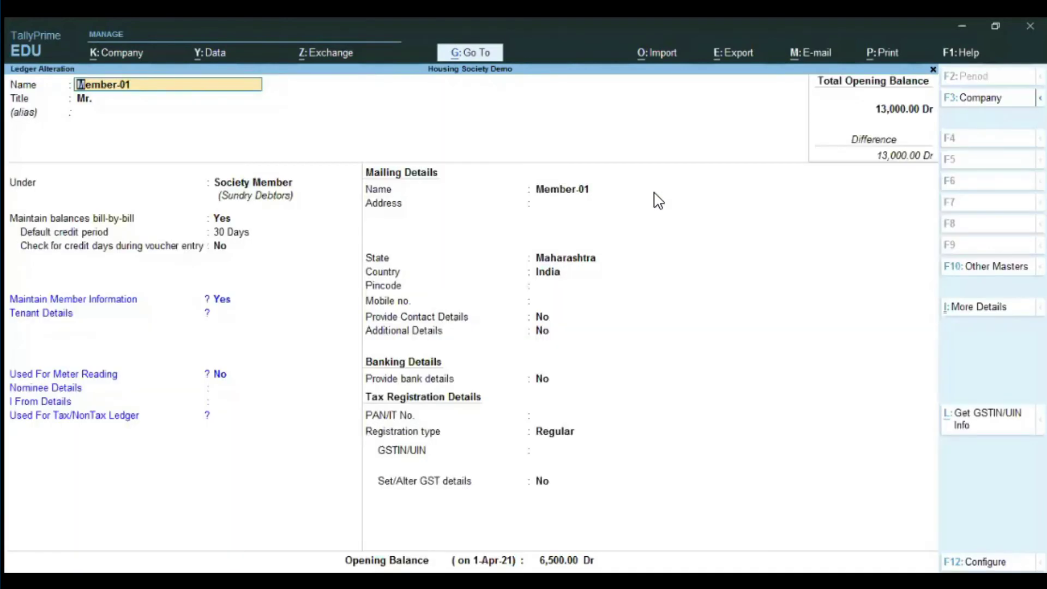
# Enable meter reading for Member-01, add Repair Fund with a consumption of 1, and save the ledger.
pyautogui.click(220, 375)
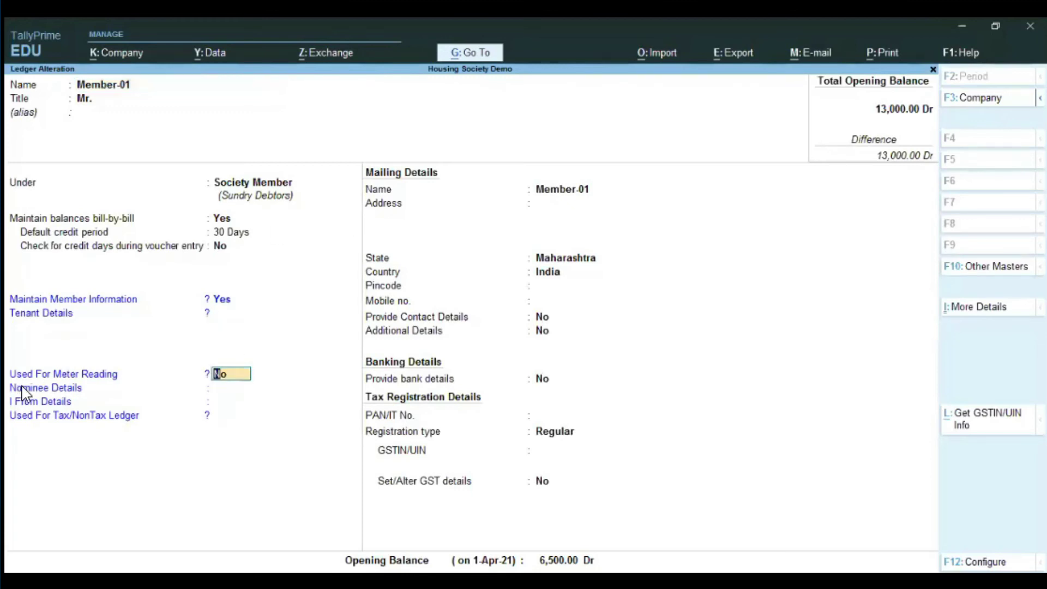
pyautogui.write('y')
pyautogui.press('Return')
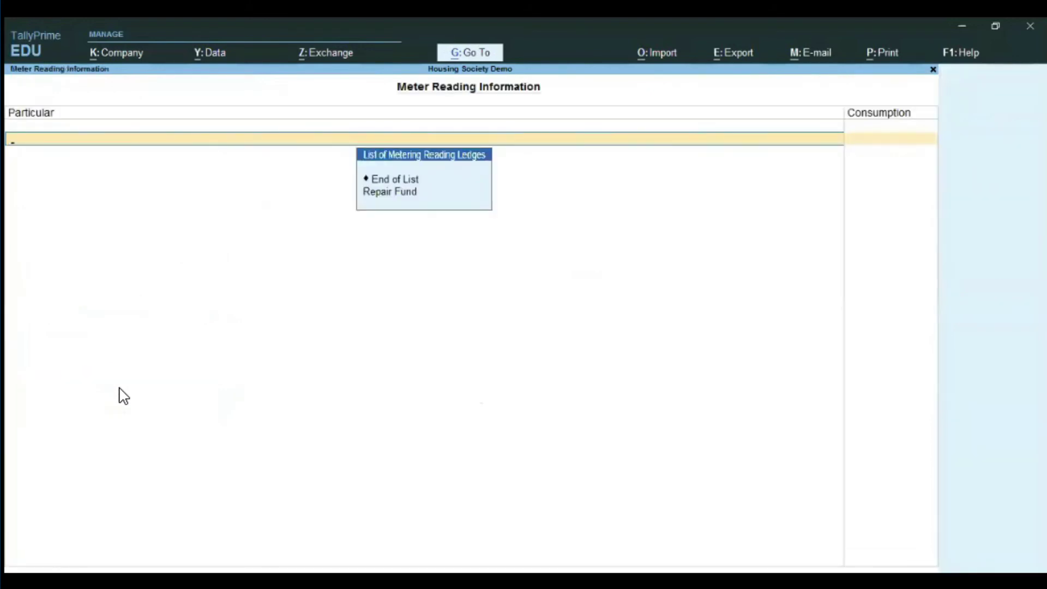
pyautogui.press('Down')
pyautogui.press('Return')
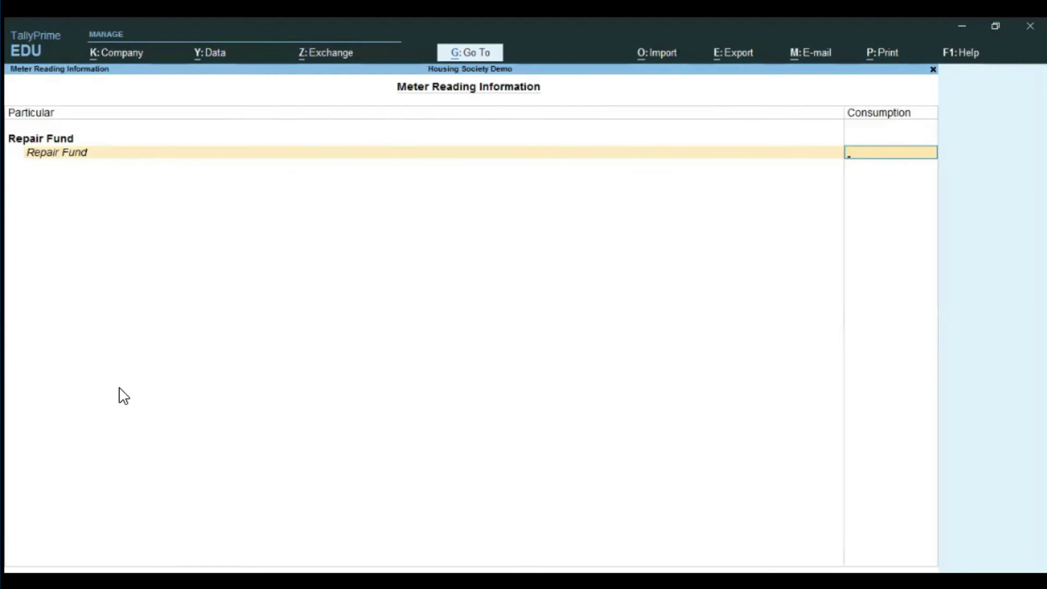
pyautogui.write('1')
pyautogui.press('Return')
pyautogui.press('Return')
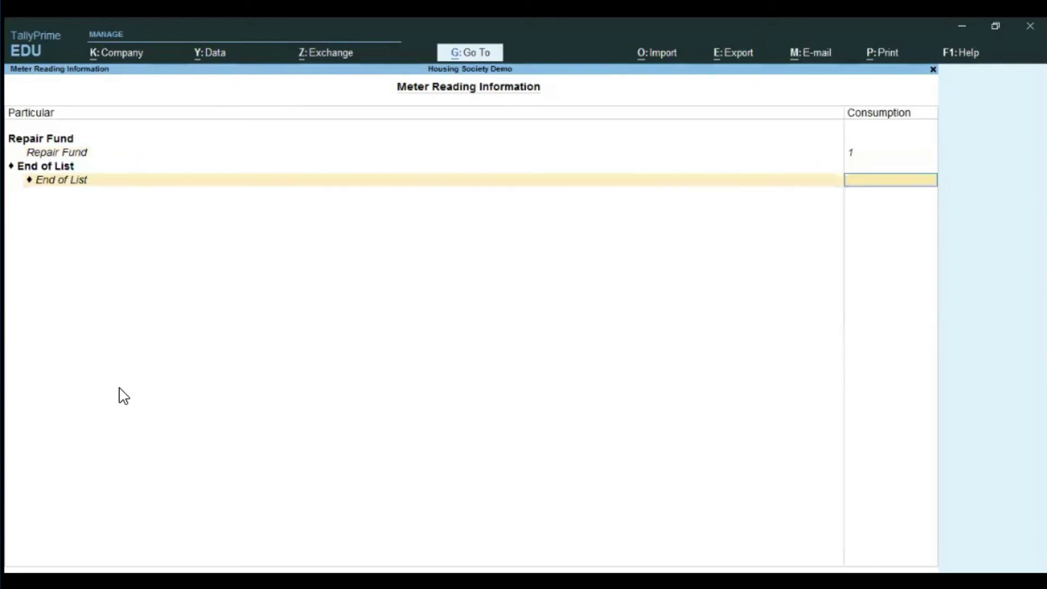
pyautogui.press('Return')
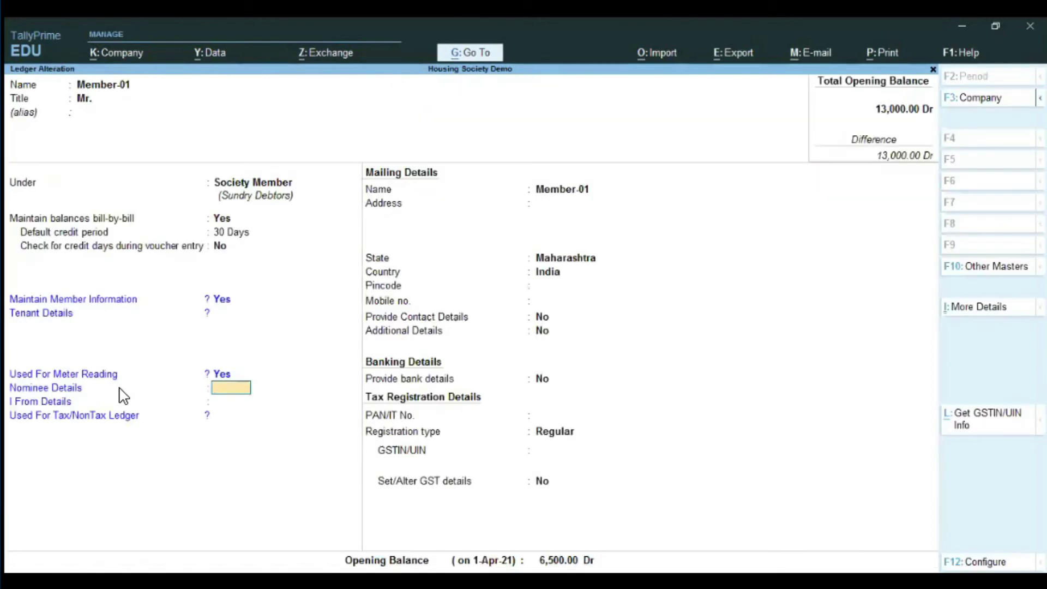
pyautogui.hotkey('ctrl', 'a')
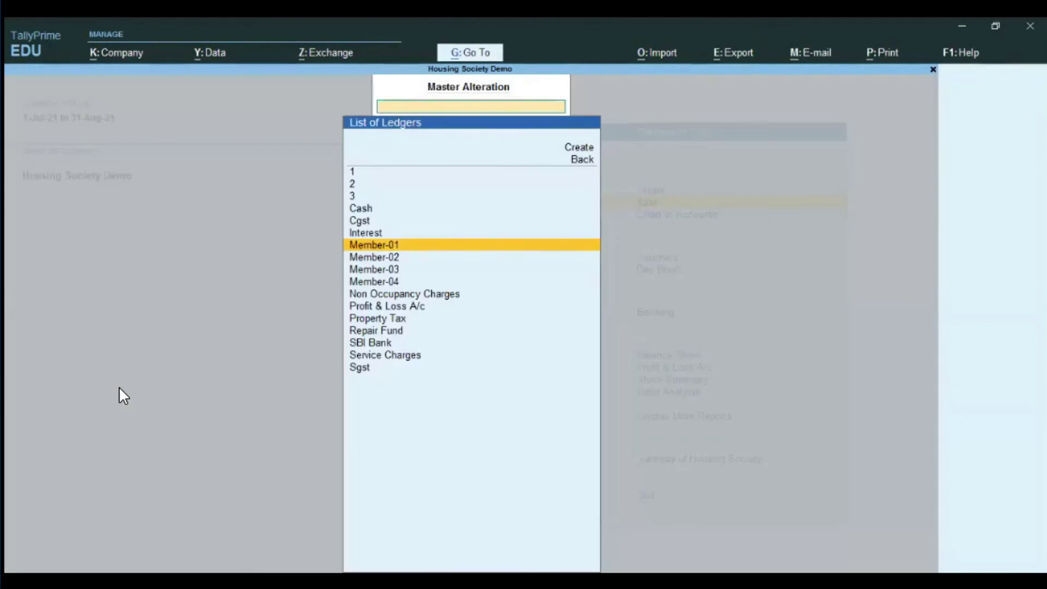
# Alter the Member-02 ledger to use meter reading, with Repair Fund at a consumption of 1, and save it.
pyautogui.press('Down')
pyautogui.press('Return')
pyautogui.click(219, 375)
pyautogui.press('y')
pyautogui.press('Return')
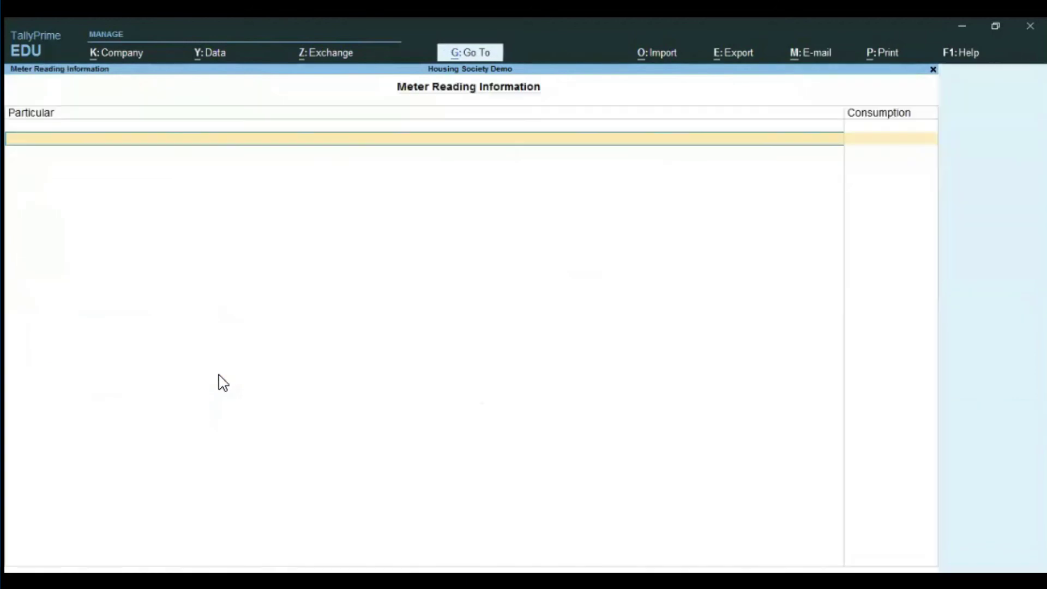
pyautogui.write('Repair Fund')
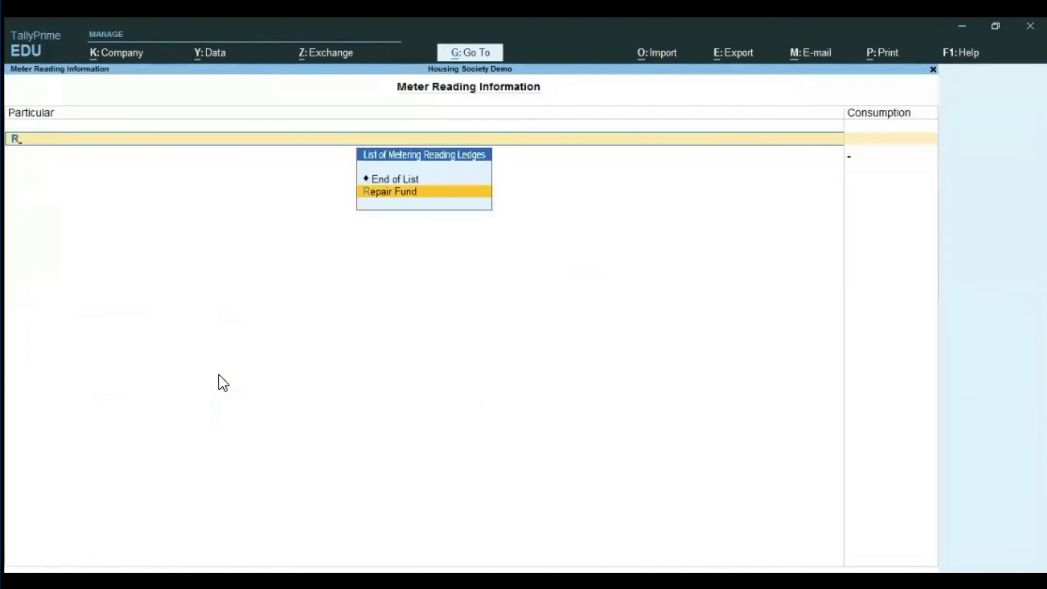
pyautogui.press('Return')
pyautogui.write('1')
pyautogui.press('Return')
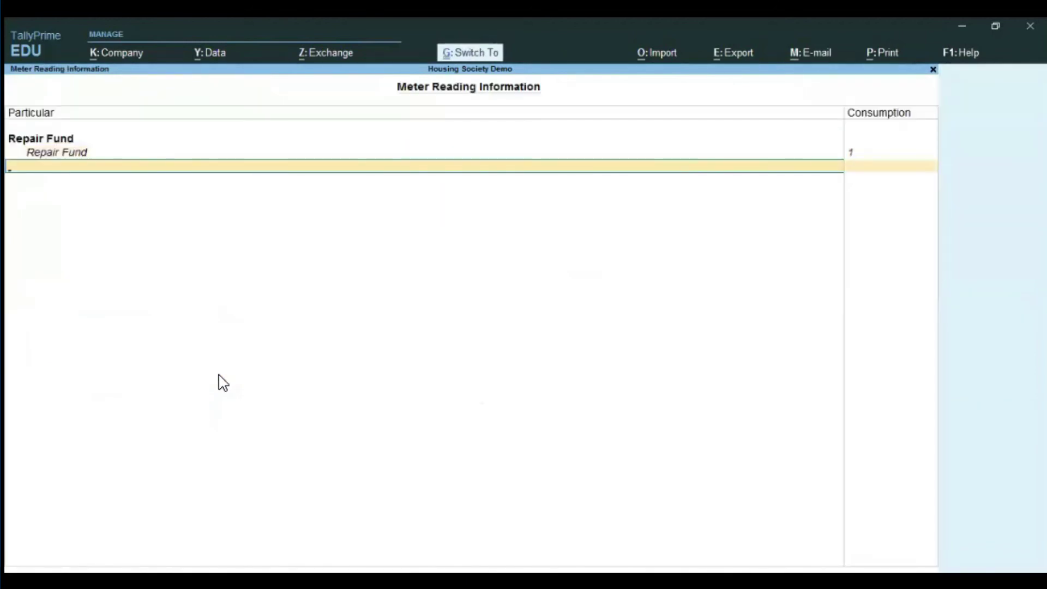
pyautogui.press('Return')
pyautogui.press('ctrl')
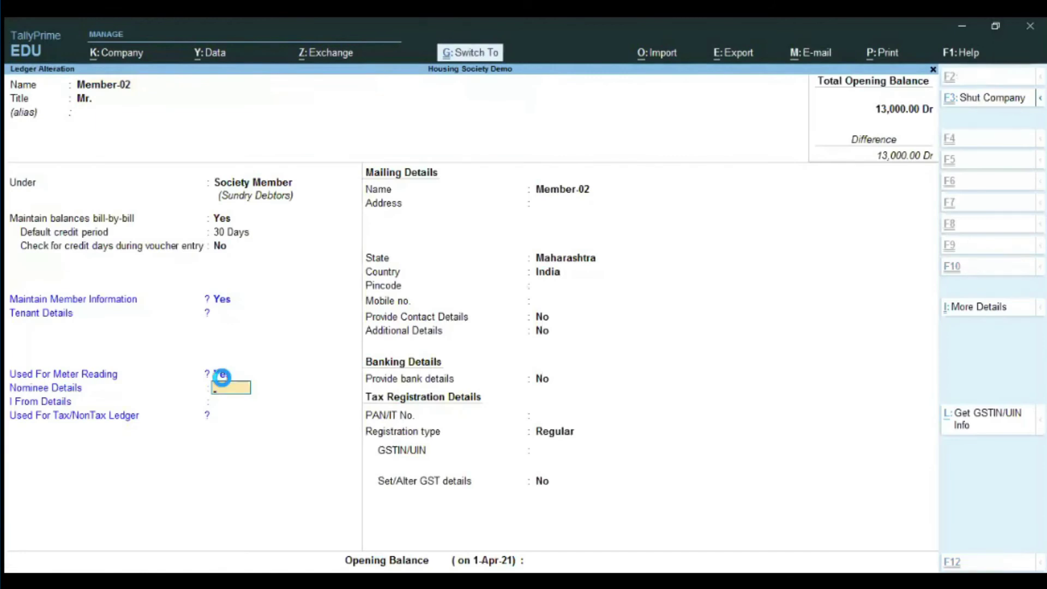
pyautogui.hotkey('ctrl', 'a')
# Return to the Gateway of Tally and open Supplimentary Bill from the Housing Society Menu.
pyautogui.press('Escape')
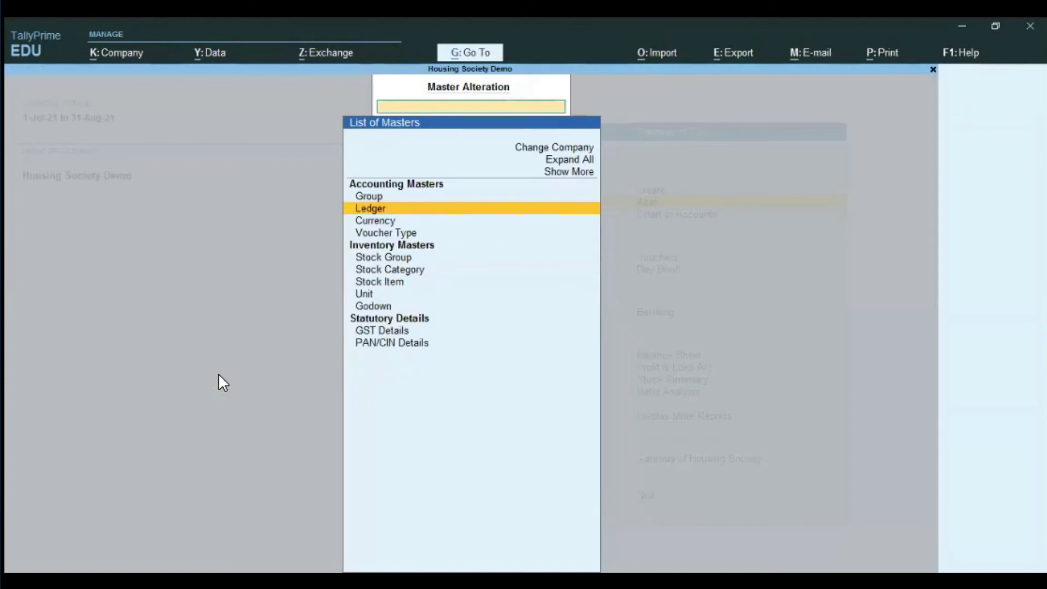
pyautogui.press('Escape')
pyautogui.press('Up')
pyautogui.press('Up')
pyautogui.press('Up')
pyautogui.press('Up')
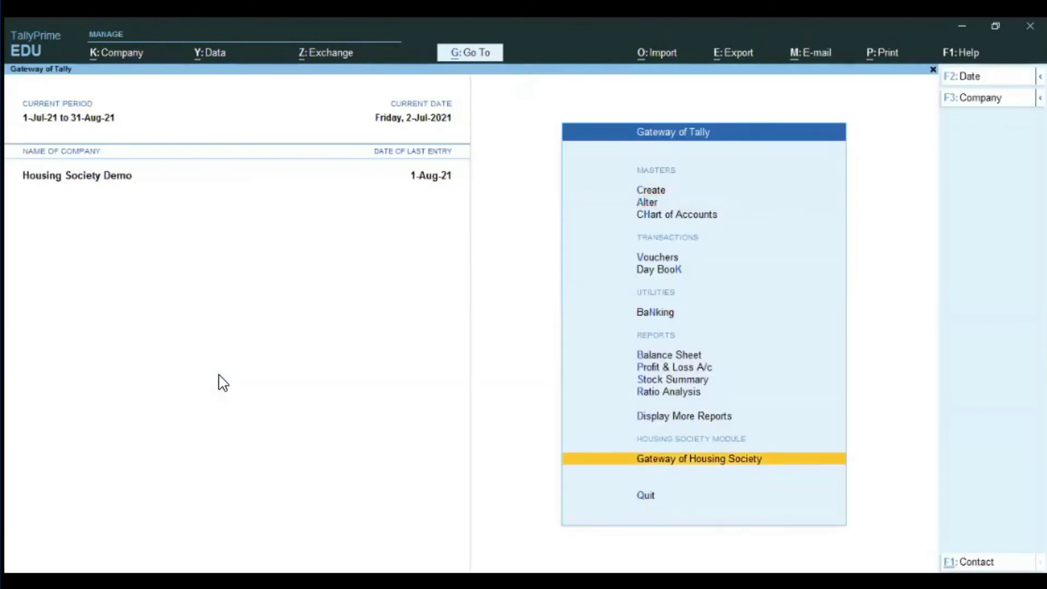
pyautogui.press('Down')
pyautogui.press('Return')
pyautogui.press('Down')
pyautogui.press('Down')
pyautogui.press('Down')
pyautogui.press('Down')
pyautogui.press('Down')
pyautogui.press('Down')
pyautogui.press('Down')
pyautogui.press('Down')
pyautogui.press('Down')
pyautogui.press('Down')
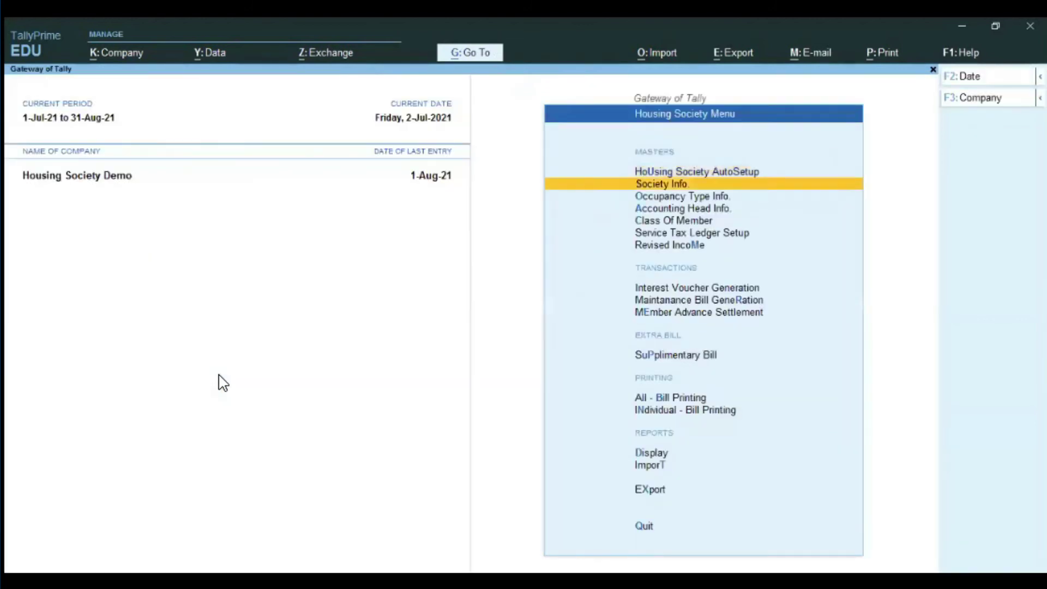
pyautogui.press('Down')
pyautogui.press('Up')
pyautogui.press('Return')
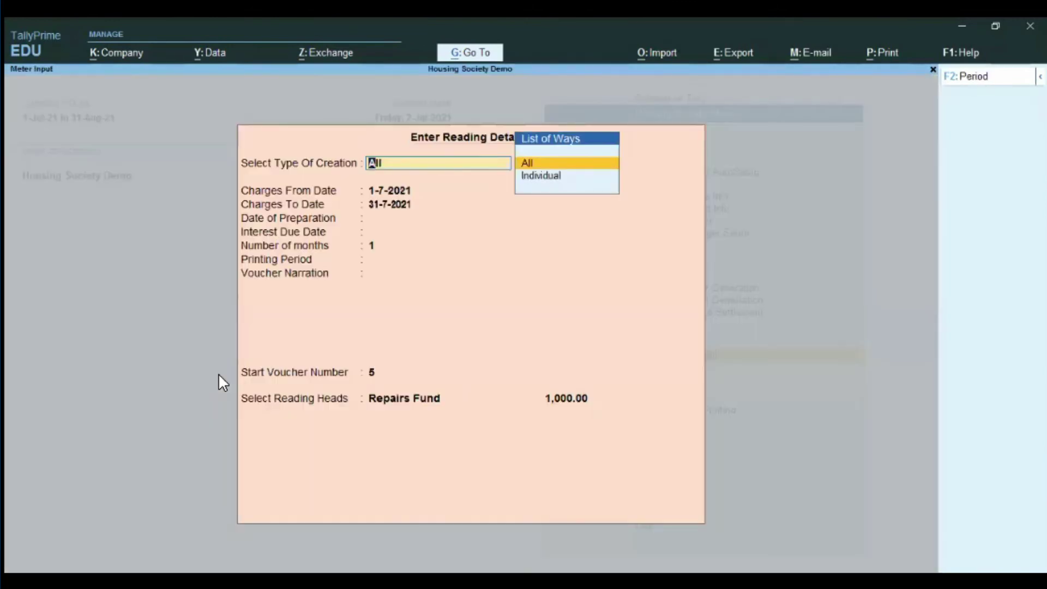
# Set the creation type to All, charges from 1-7-2021 to 31-7-2021 and preparation date 1-7-2021, keeping one month and leaving the optional fields blank.
pyautogui.press('Return')
pyautogui.press('Return')
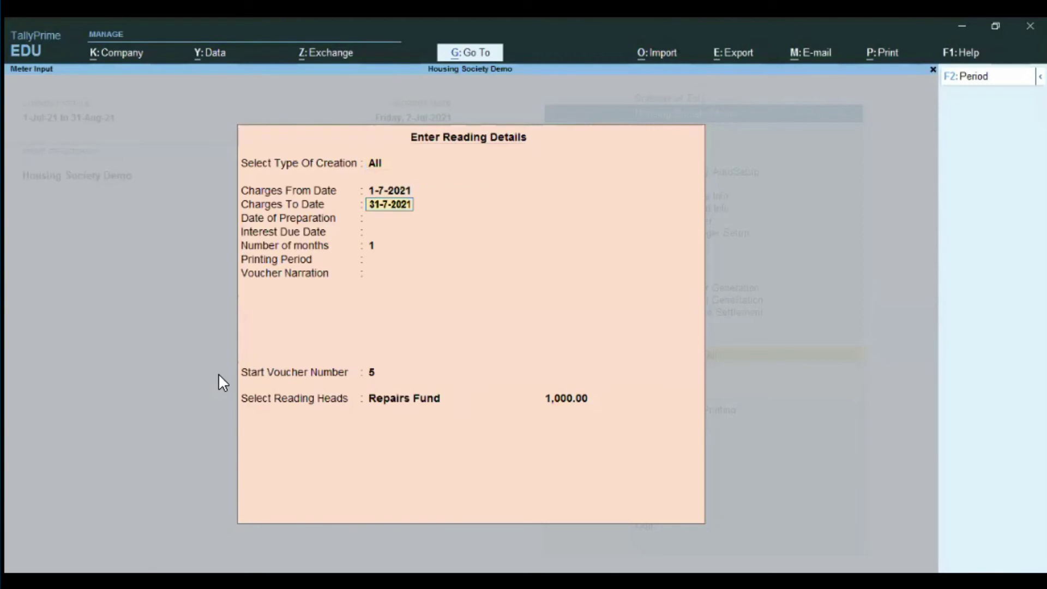
pyautogui.press('Return')
pyautogui.write('1')
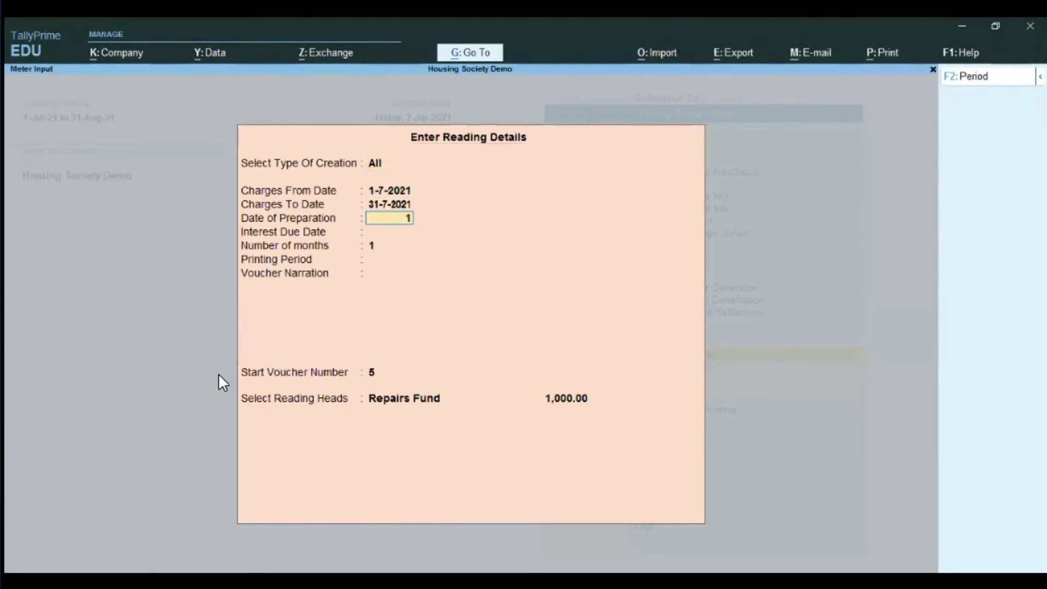
pyautogui.write('-7-2021')
pyautogui.press('Return')
pyautogui.press('Return')
pyautogui.press('Return')
pyautogui.press('Return')
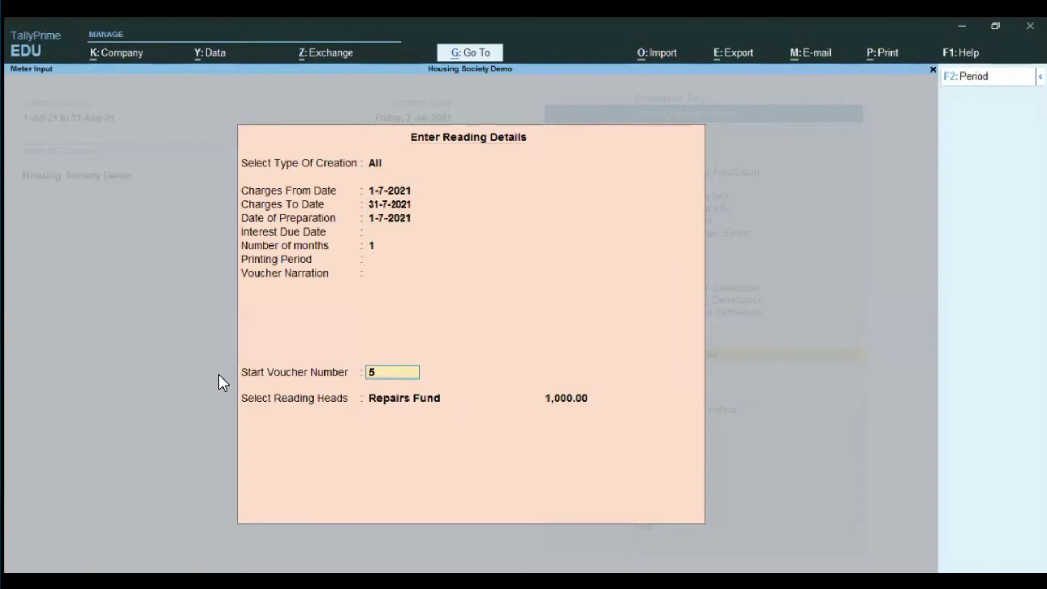
# Keep starting voucher number 5, choose Repair Fund as the reading head at 1,000.00, and generate the supplementary bills.
pyautogui.press('Return')
pyautogui.press('Down')
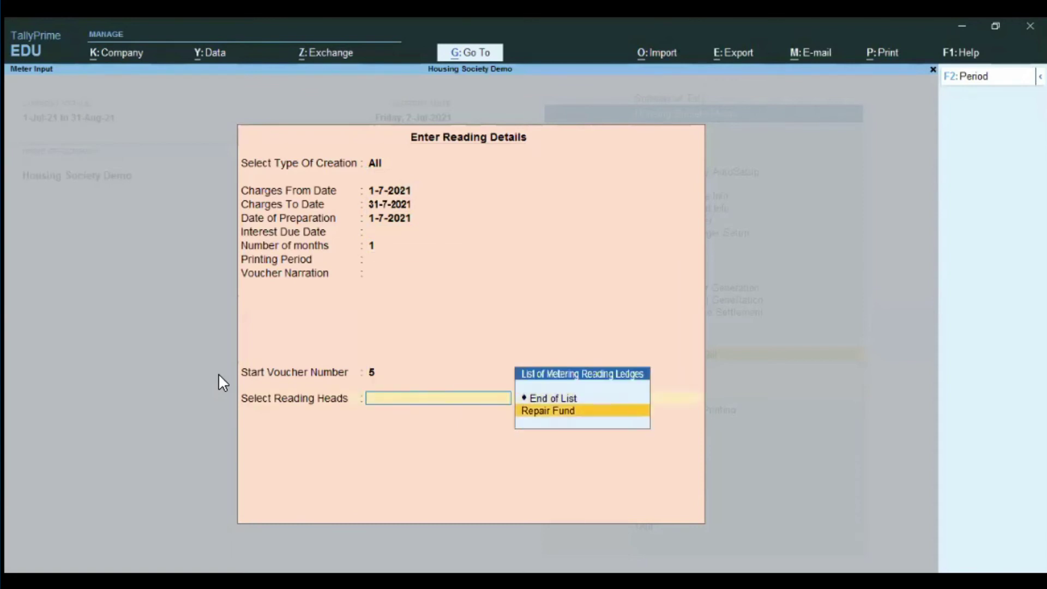
pyautogui.press('Return')
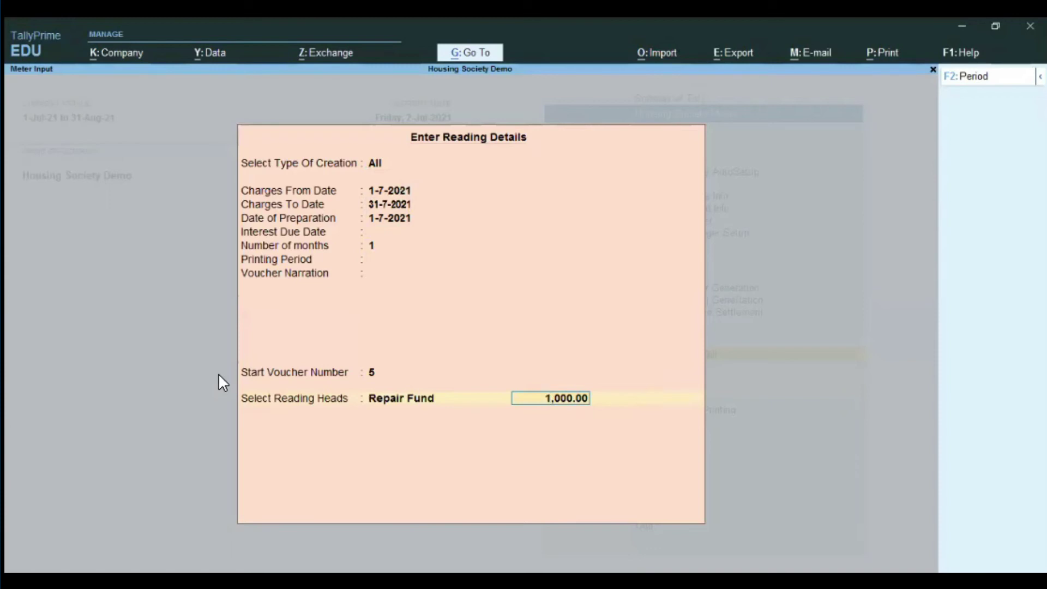
pyautogui.press('Return')
pyautogui.press('Return')
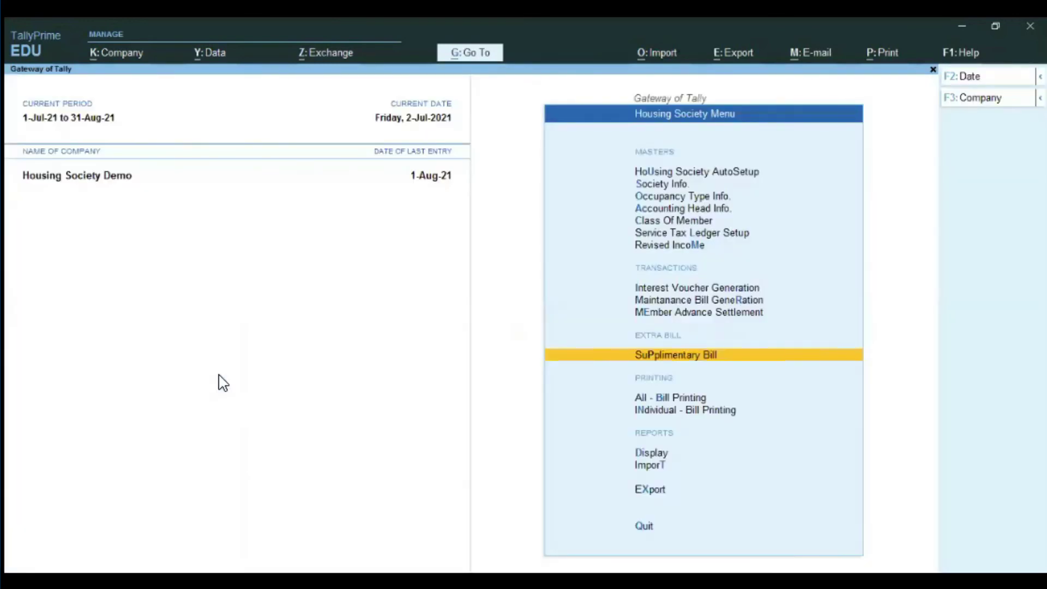
# Open the Statistics report from the Statements of Accounts.
pyautogui.press('Escape')
pyautogui.press('d')
pyautogui.press('s')
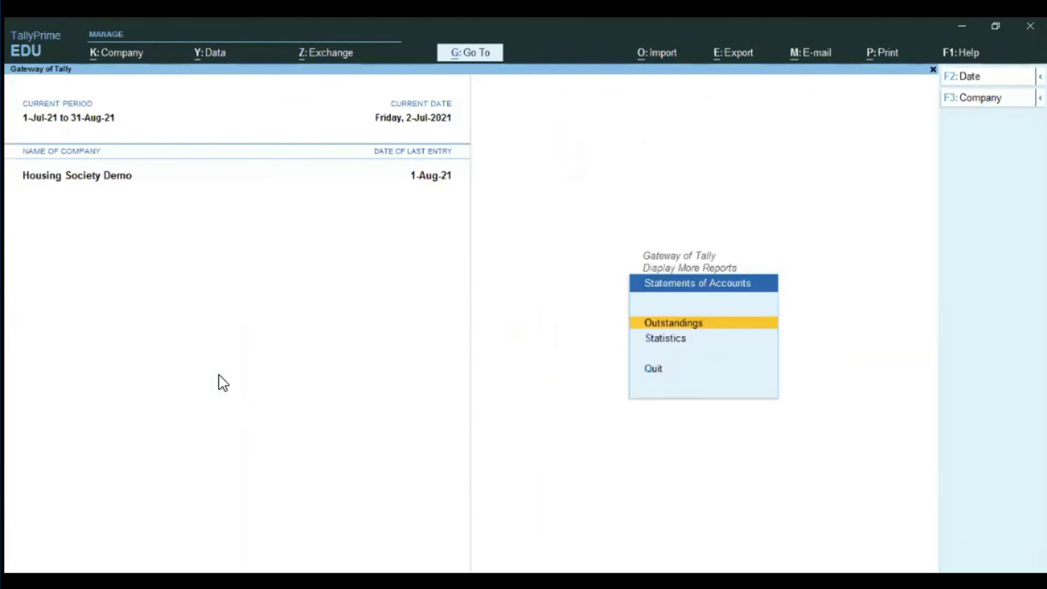
pyautogui.press('s')
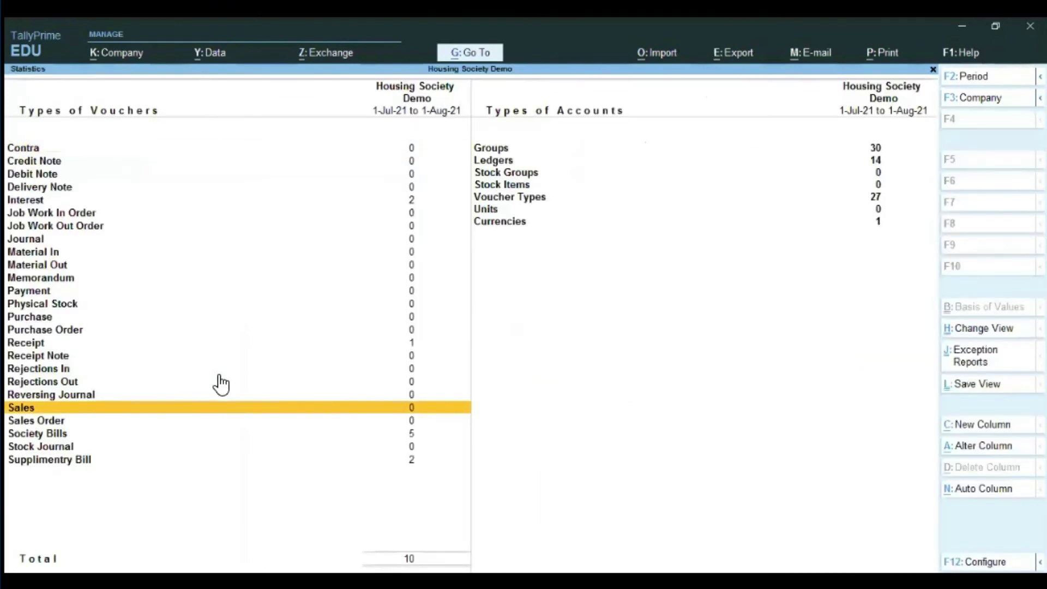
# Drill down through the Supplimentry Bill vouchers for July and open the Member-01 bill.
pyautogui.press('Down')
pyautogui.press('Down')
pyautogui.press('Down')
pyautogui.press('Down')
pyautogui.press('Return')
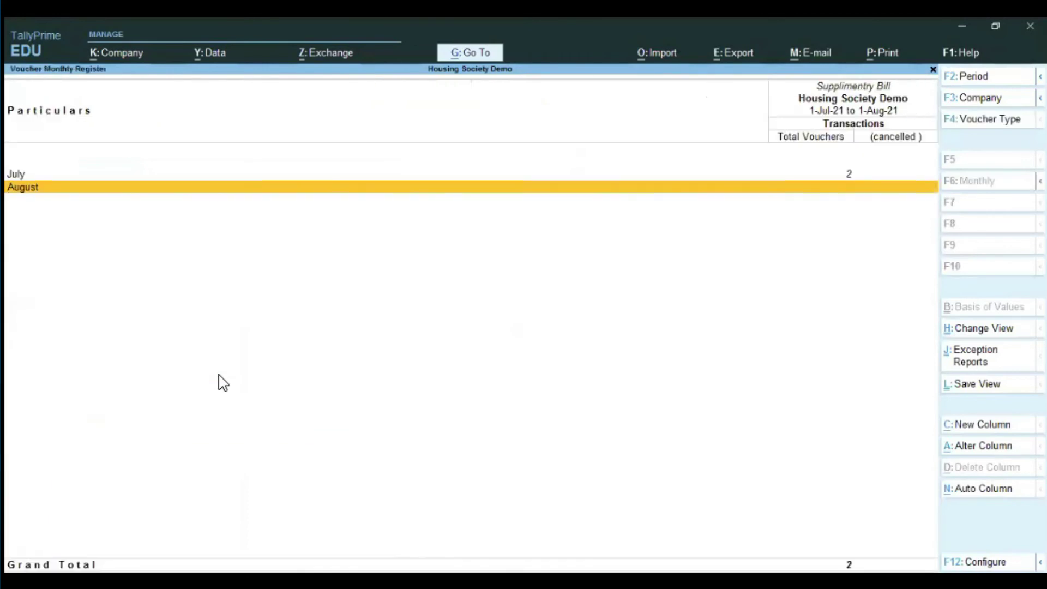
pyautogui.press('Up')
pyautogui.press('Return')
pyautogui.press('Return')
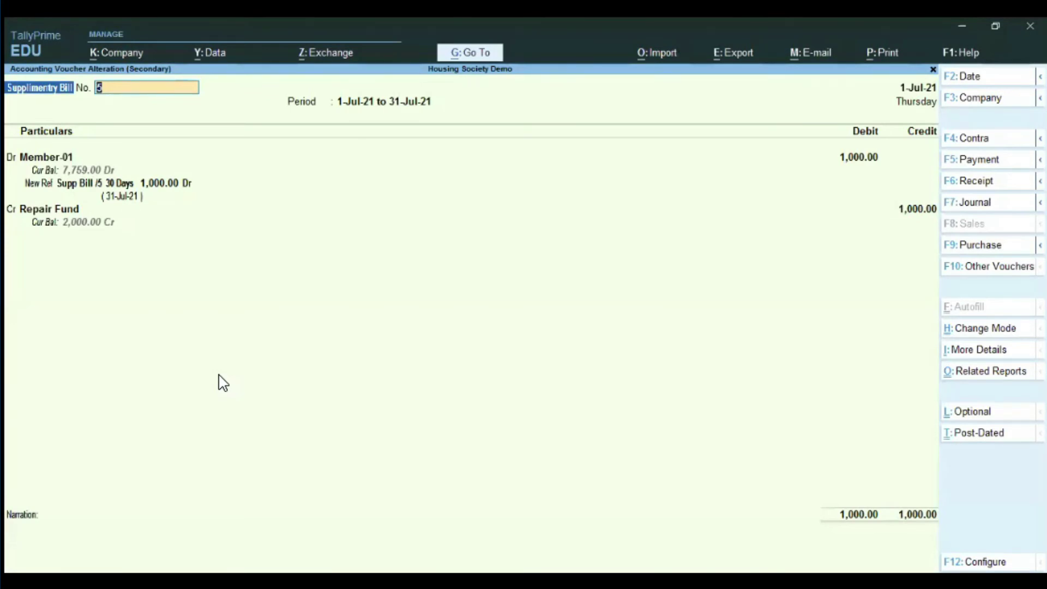
# Show the print preview of the current supplementary bill.
pyautogui.hotkey('alt', 'p')
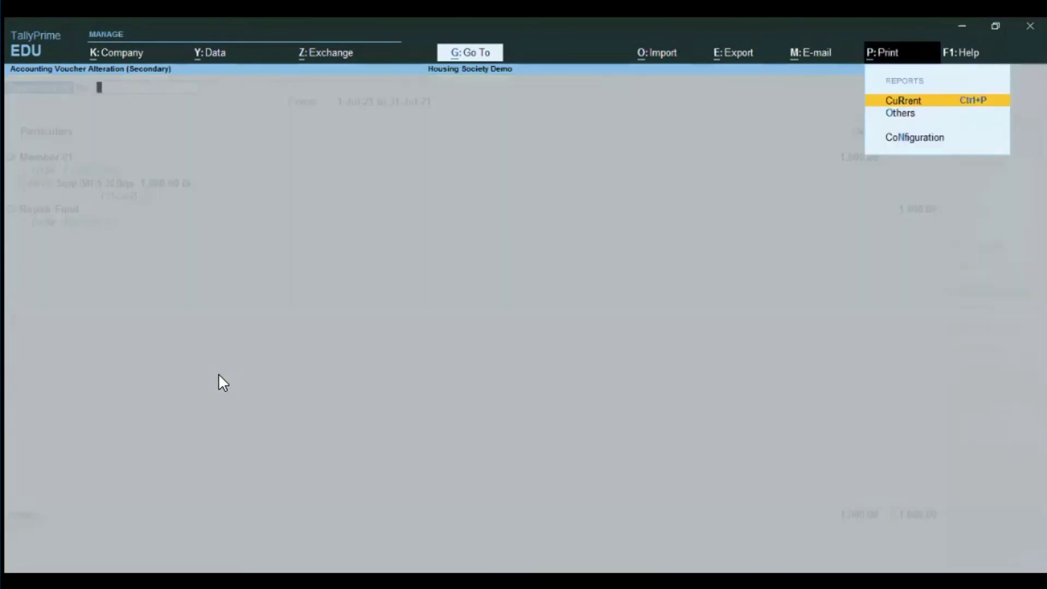
pyautogui.press('Return')
pyautogui.press('Left')
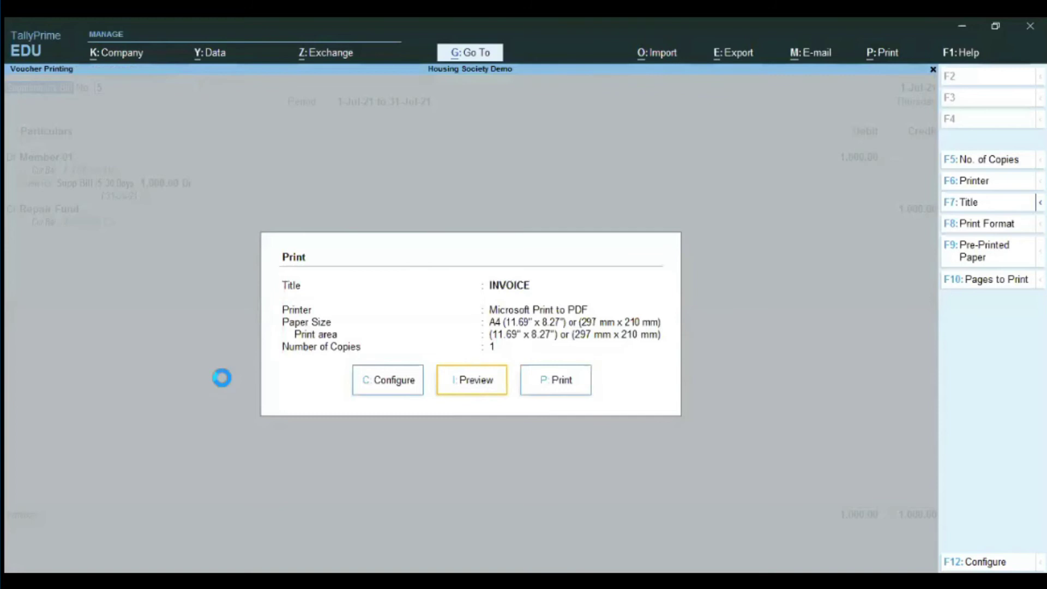
pyautogui.press('Return')
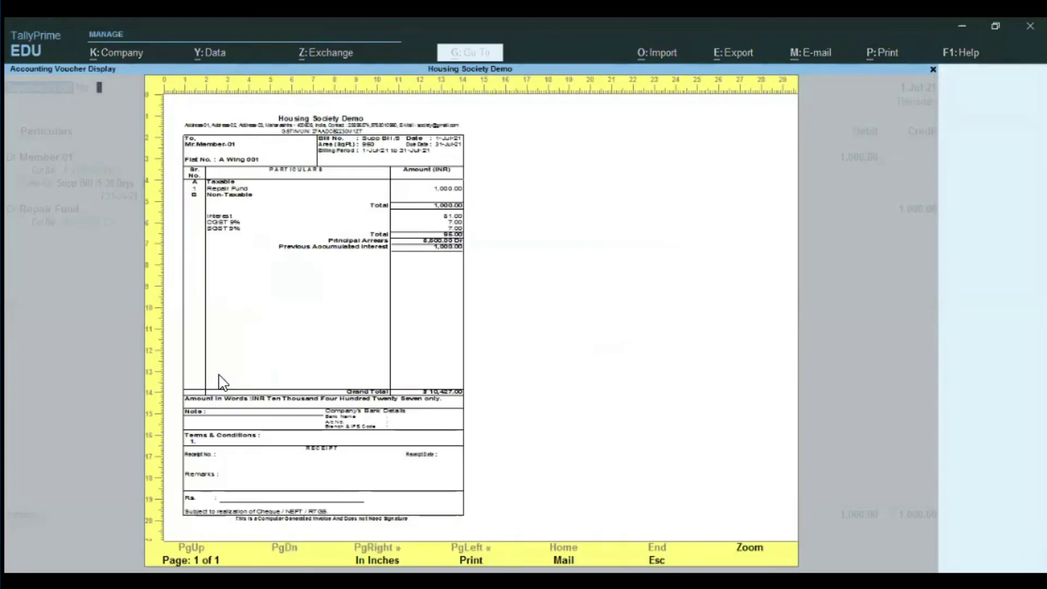
# Close the print preview, quit the supplementary bill, and back out of its voucher registers.
pyautogui.press('Escape')
pyautogui.press('Escape')
pyautogui.press('Escape')
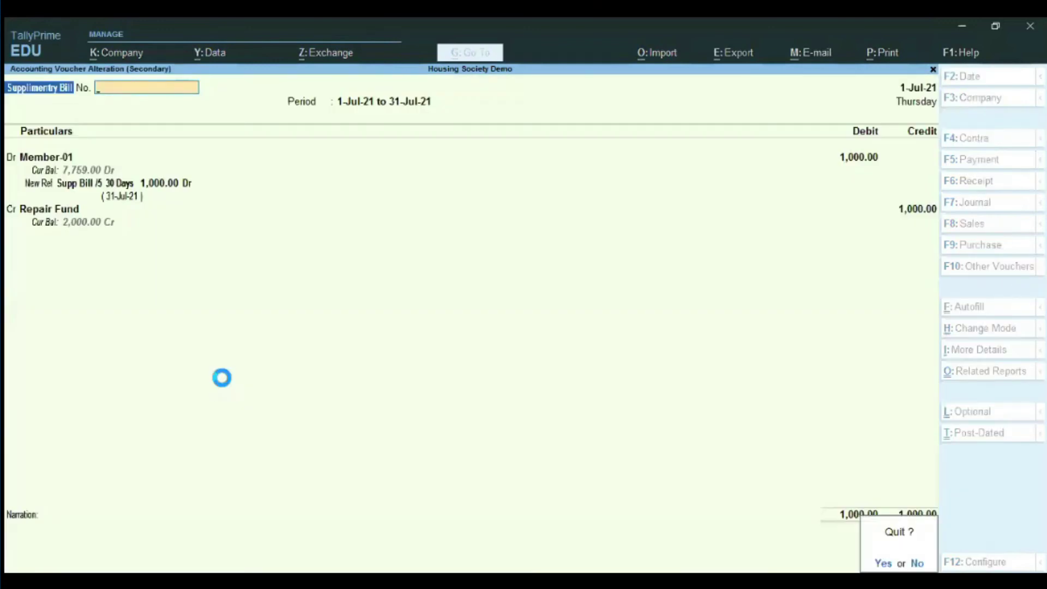
pyautogui.press('y')
pyautogui.press('Escape')
pyautogui.press('Escape')
pyautogui.press('Escape')
pyautogui.press('Escape')
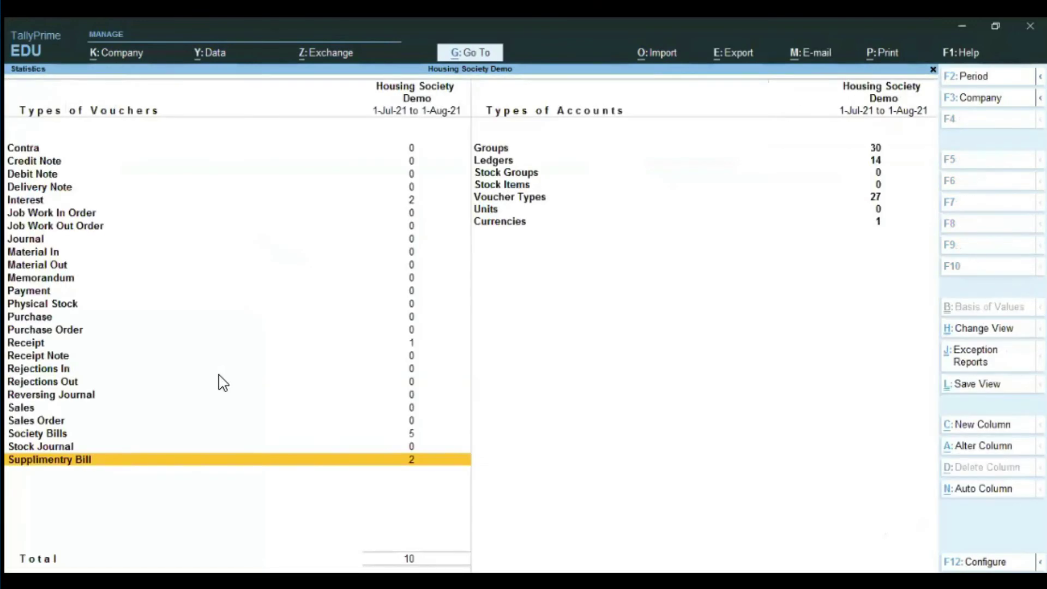
# Close the Statistics report and open the Gateway of Housing Society.
pyautogui.press('Escape')
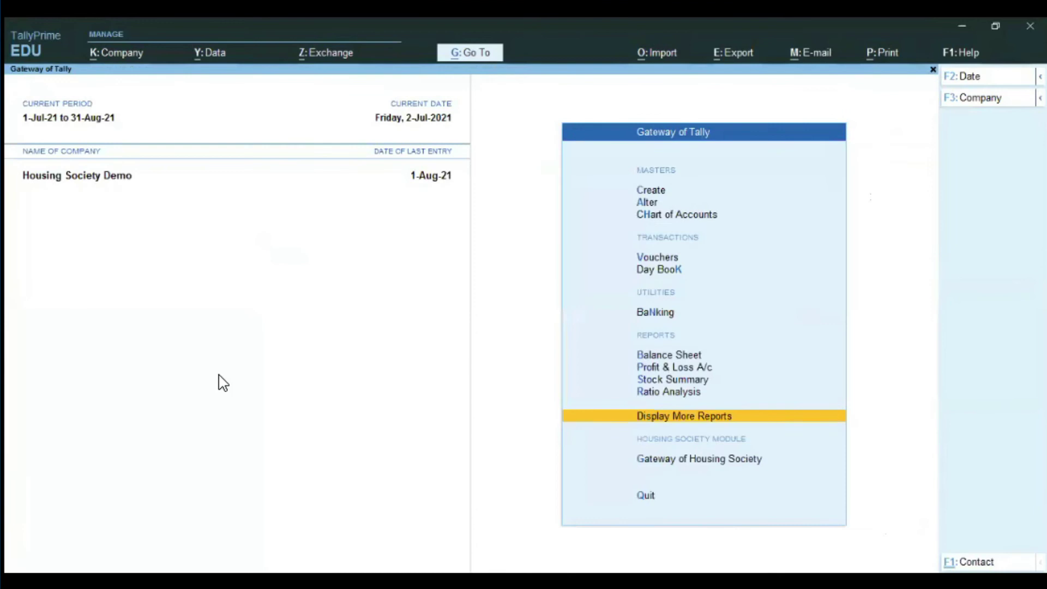
pyautogui.press('Down')
pyautogui.press('Return')
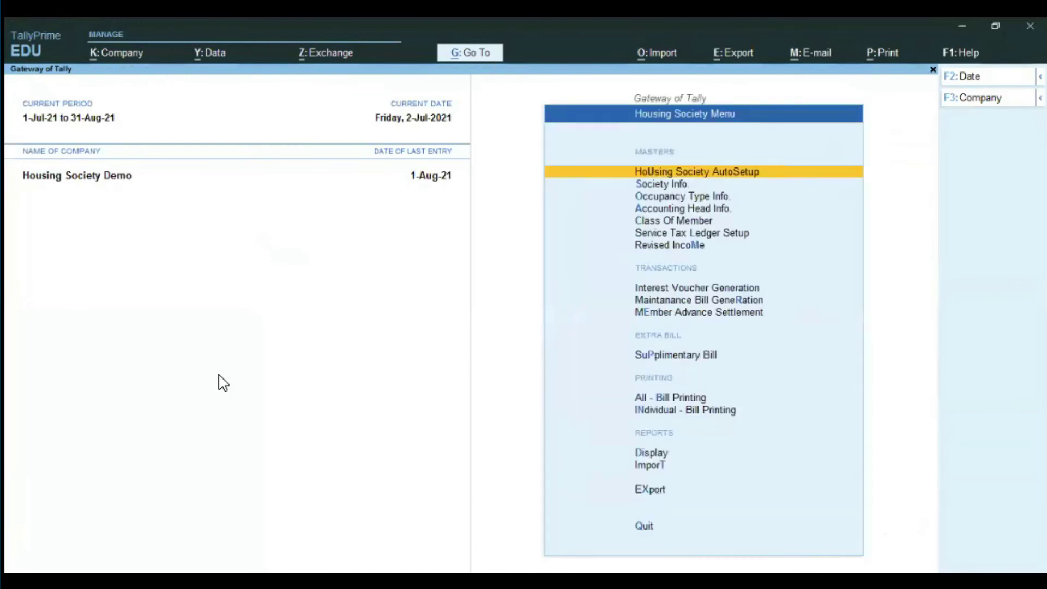
# View the print settings for All - Bill Printing and close them without printing.
pyautogui.press('Down')
pyautogui.press('Down')
pyautogui.press('Down')
pyautogui.press('Down')
pyautogui.press('Down')
pyautogui.press('Down')
pyautogui.press('Down')
pyautogui.press('Down')
pyautogui.press('Down')
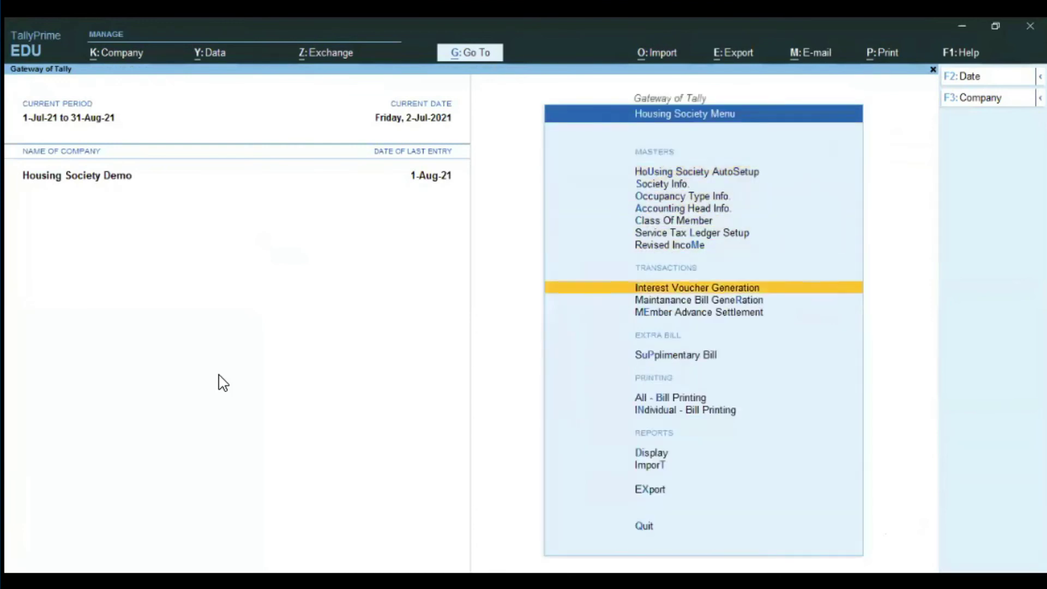
pyautogui.press('Down')
pyautogui.press('Down')
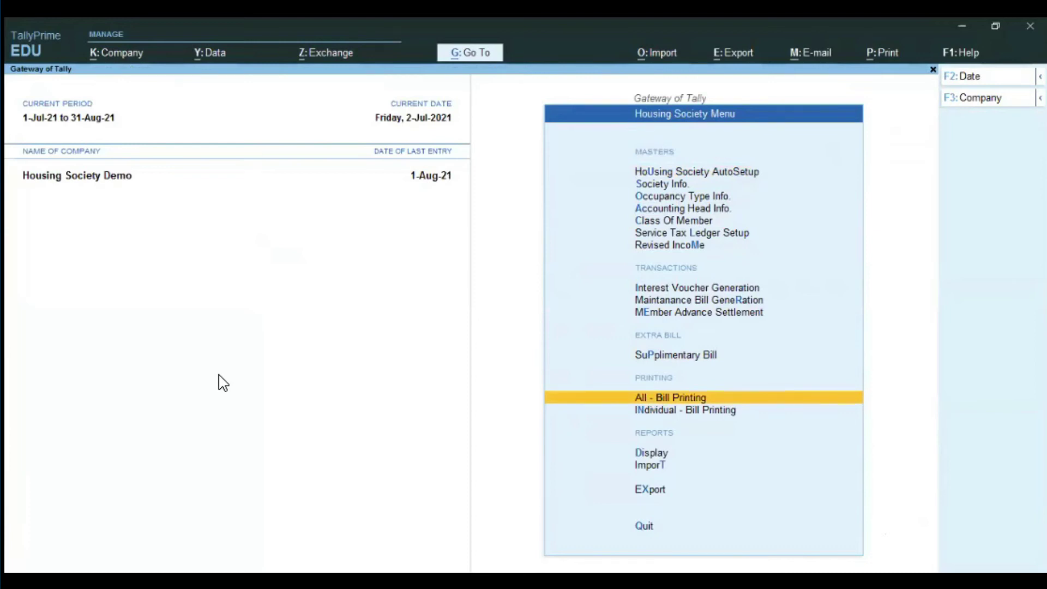
pyautogui.press('Return')
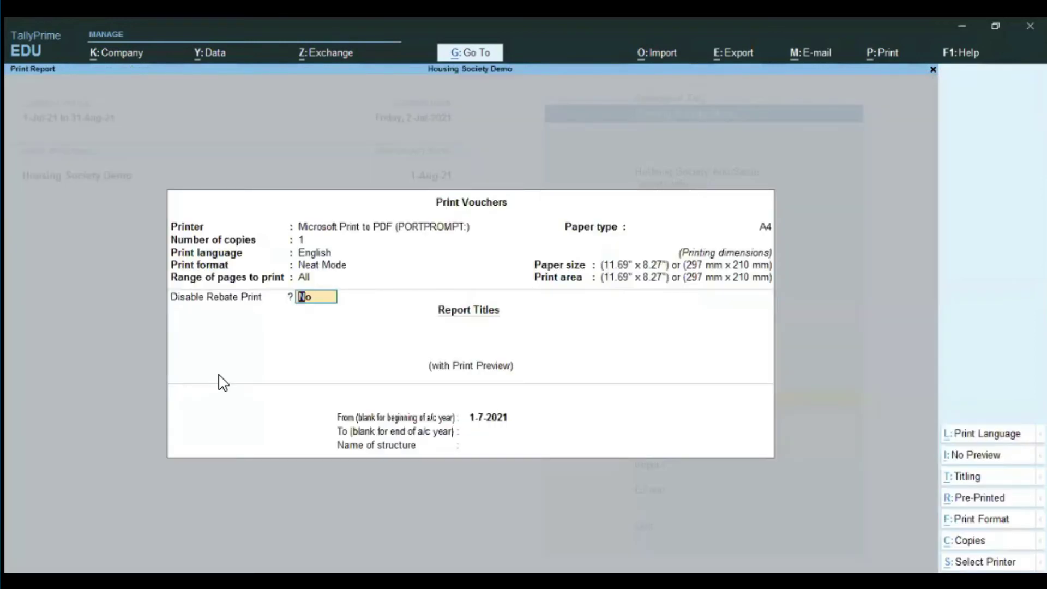
pyautogui.press('Return')
pyautogui.press('Escape')
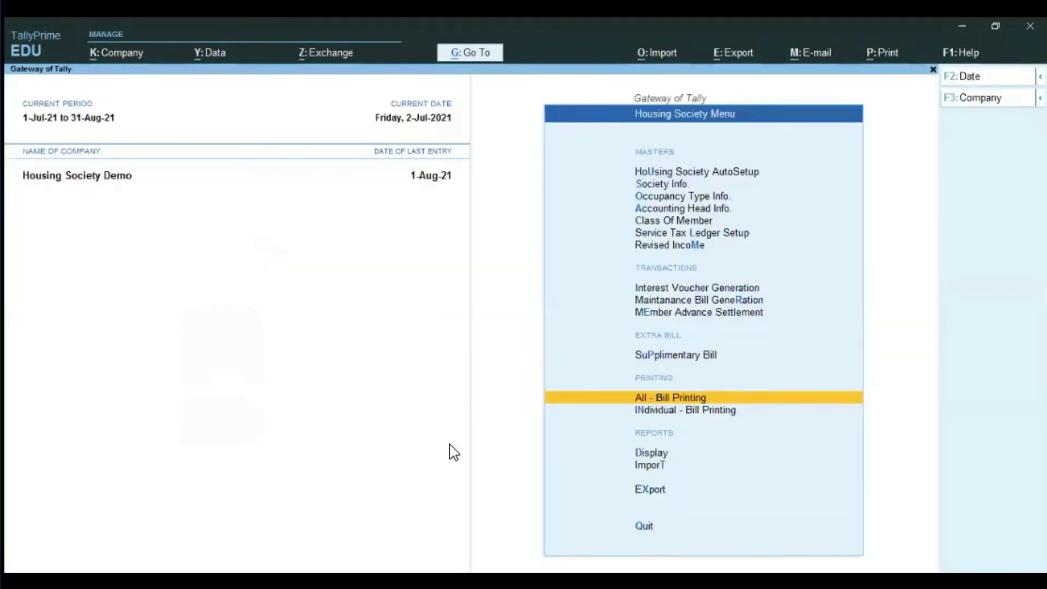
# View the Members Register from the Housing Society display reports, then return to the report list.
pyautogui.press('Down')
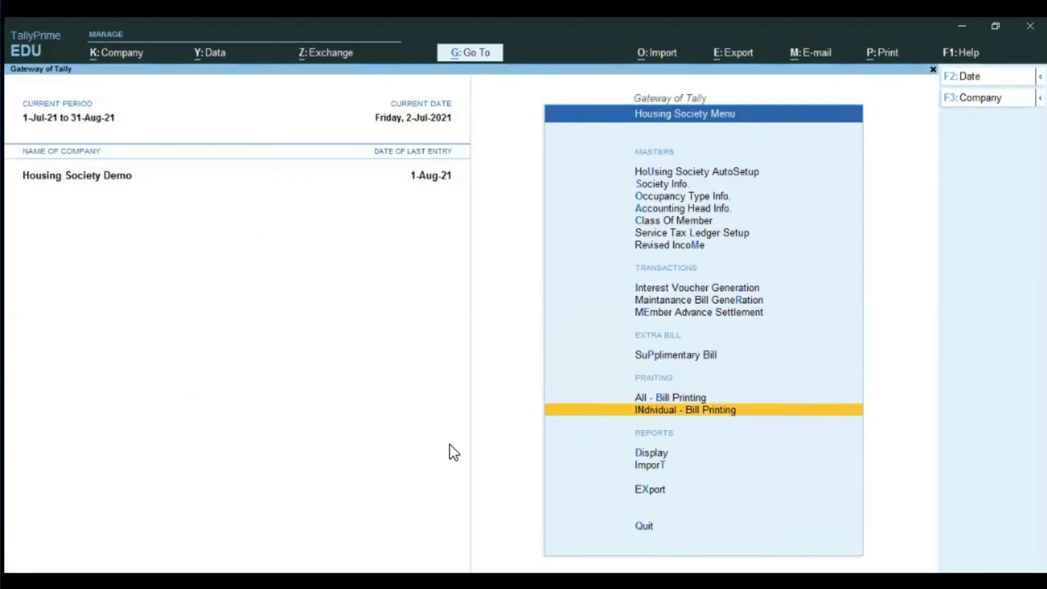
pyautogui.press('Down')
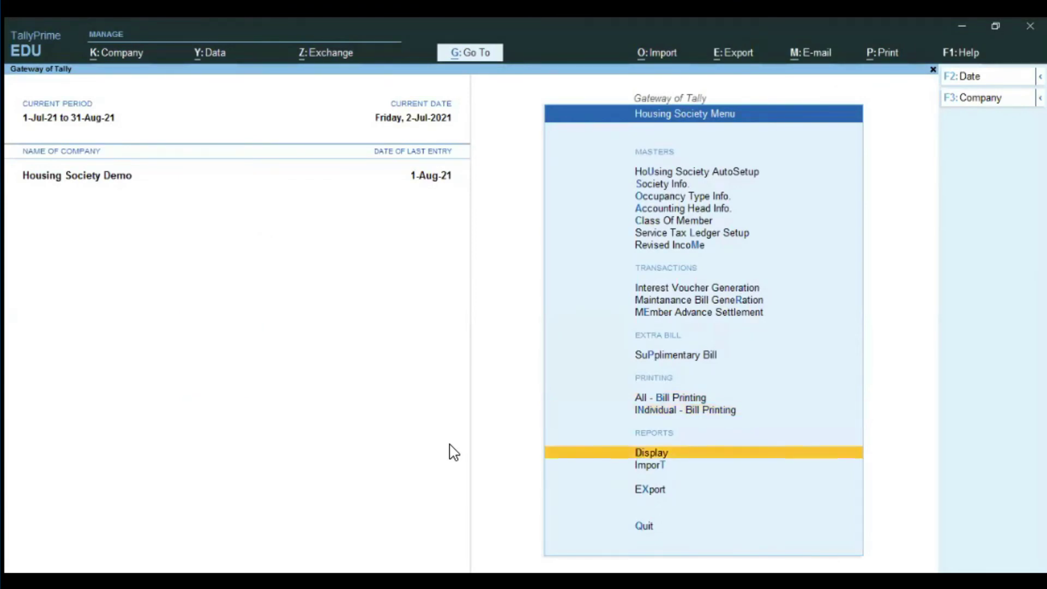
pyautogui.press('Return')
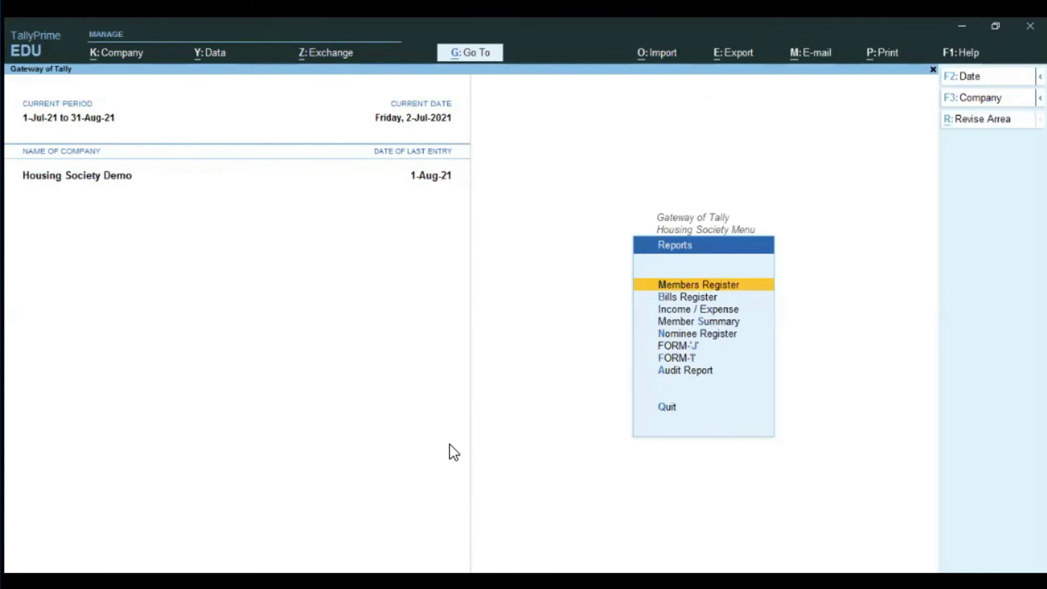
pyautogui.press('Return')
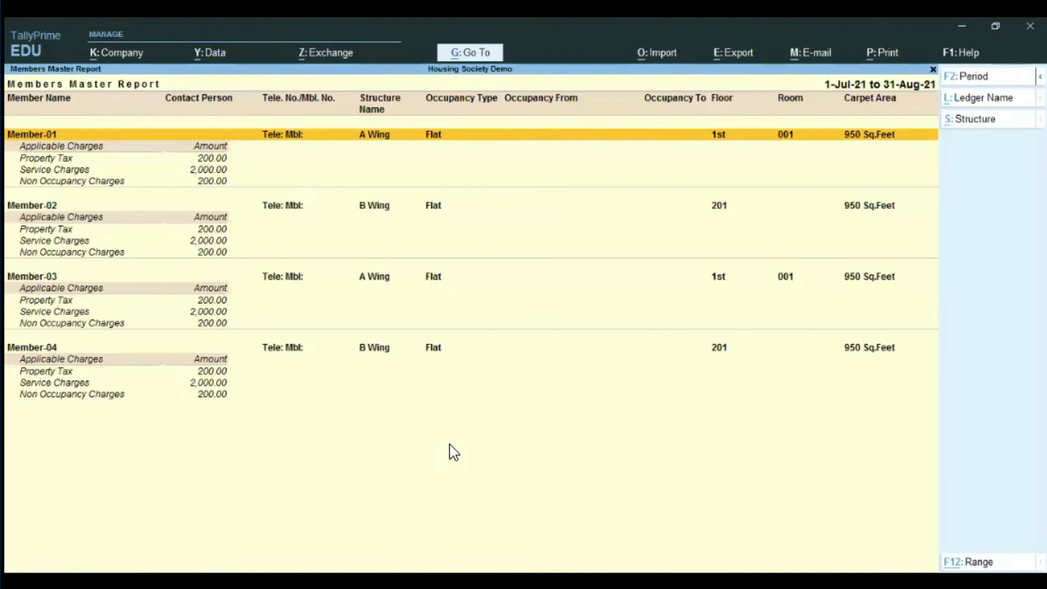
pyautogui.press('Escape')
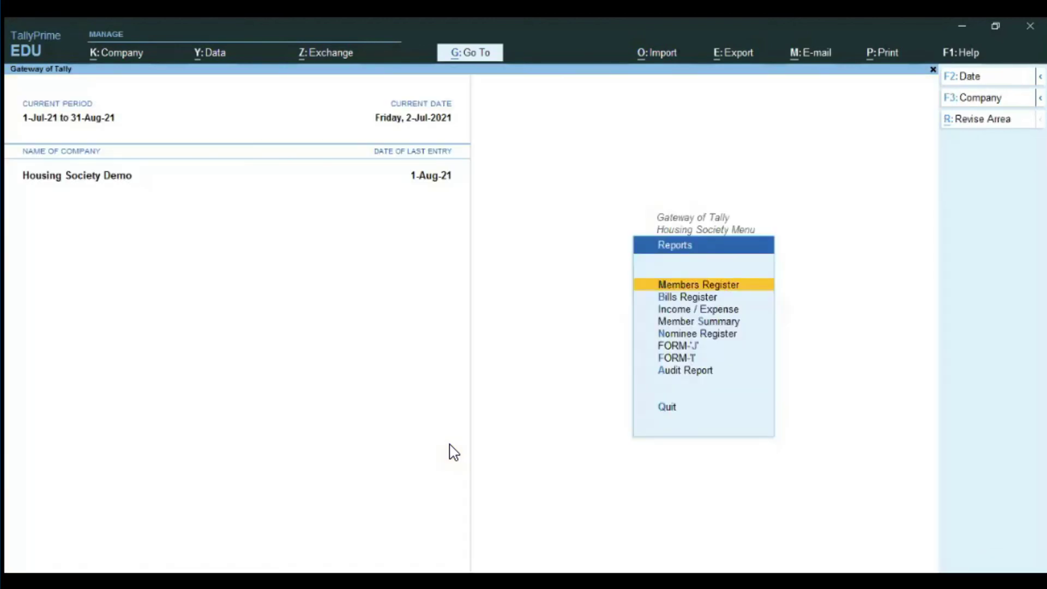
# View the Bills Register for the period 1-7-2021 to 31-8-21 and close it.
pyautogui.press('Down')
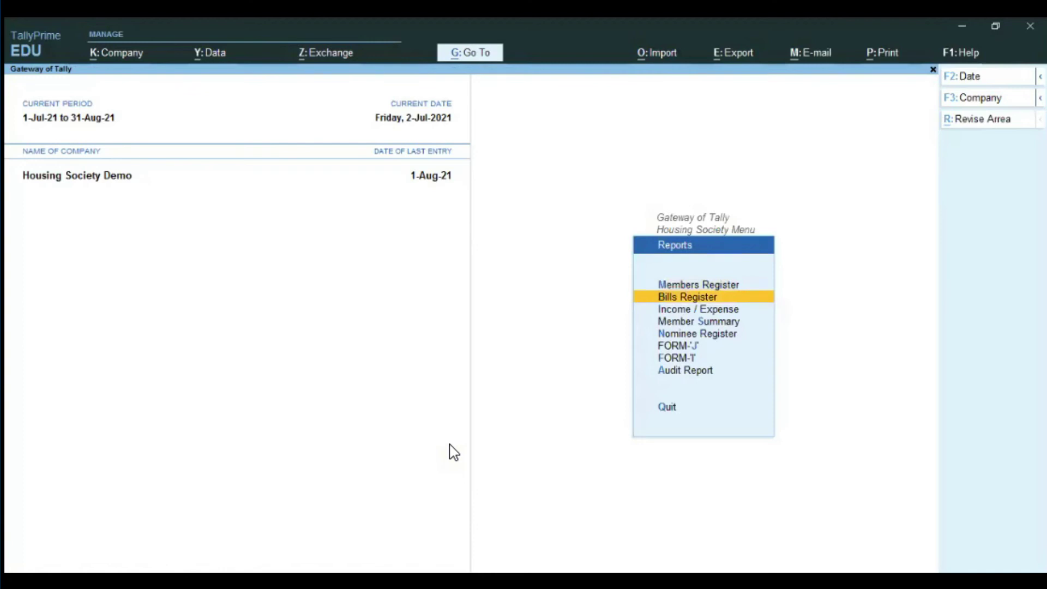
pyautogui.press('Return')
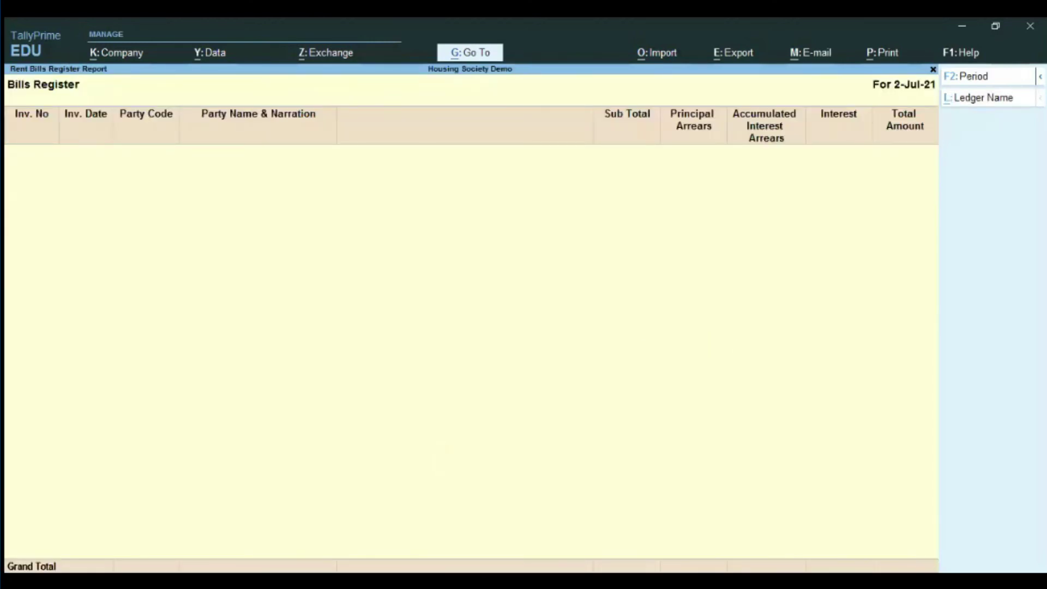
pyautogui.press('F2')
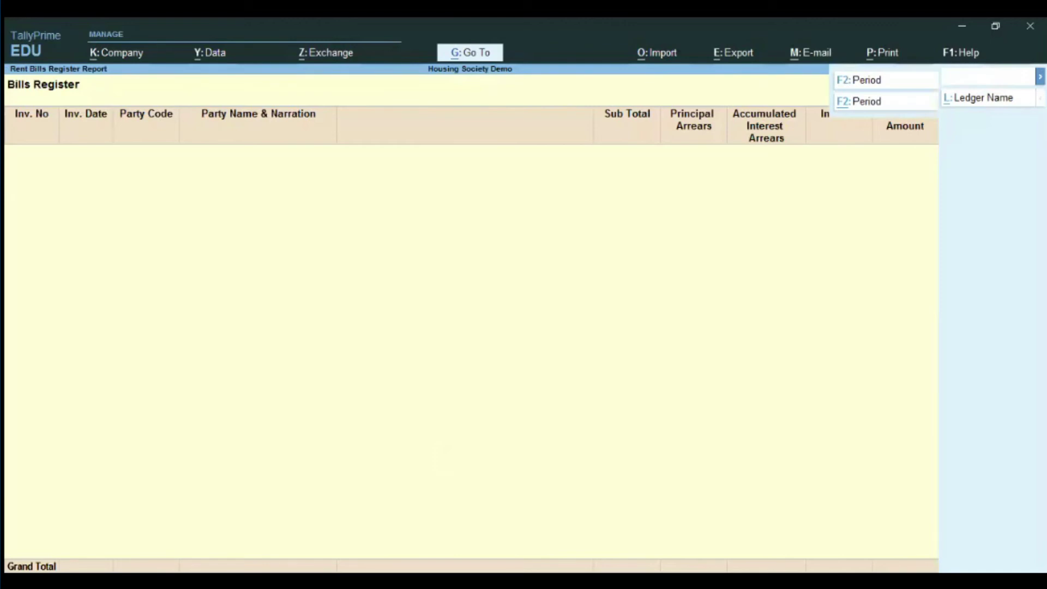
pyautogui.write('1-7')
pyautogui.press('Return')
pyautogui.write('31-8-21')
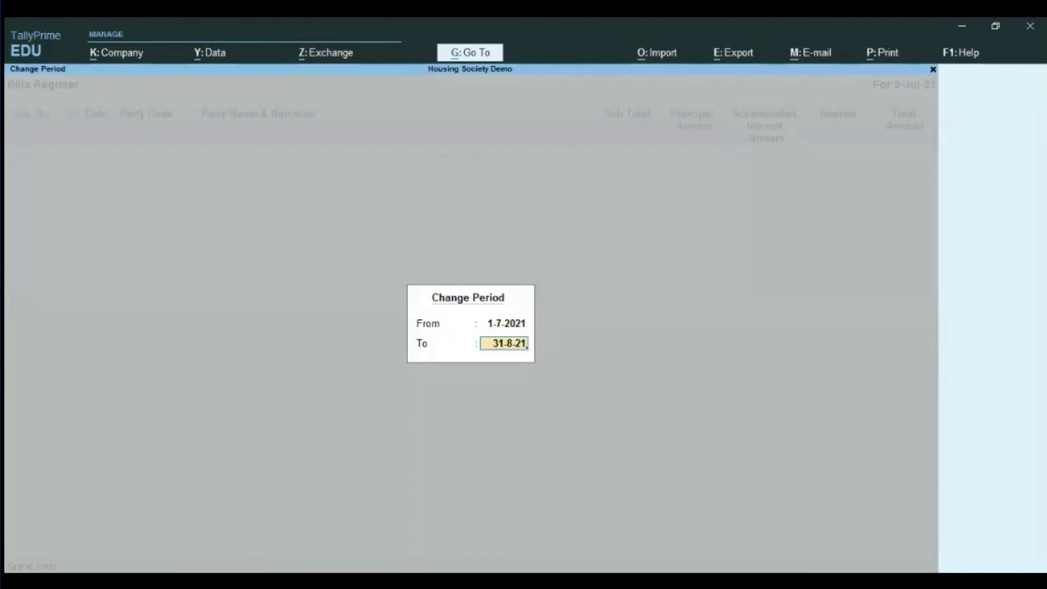
pyautogui.press('Return')
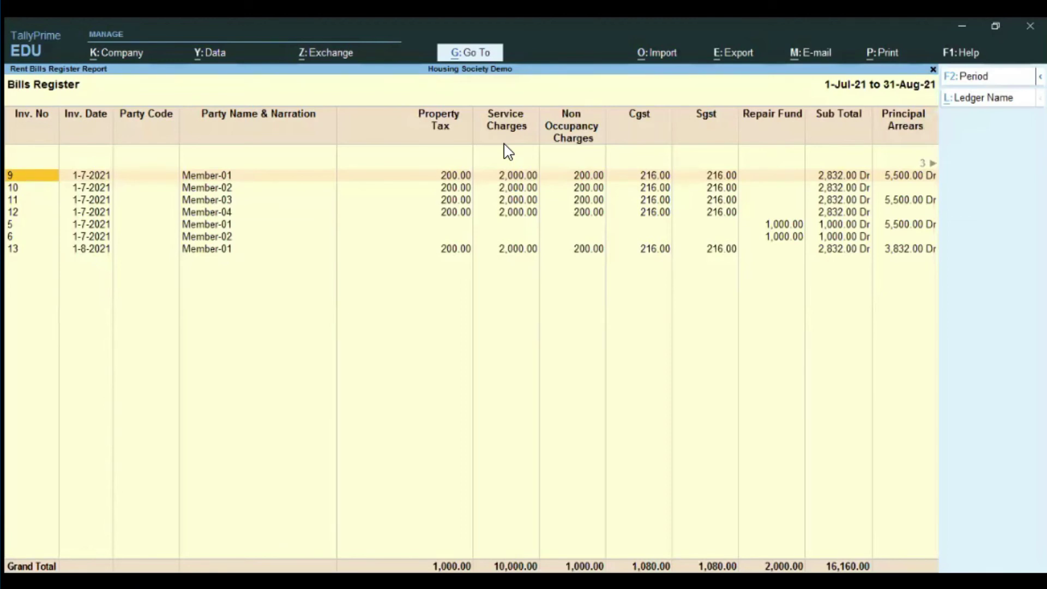
pyautogui.press('Escape')
# View the Income / Expense statement in detailed form and close it.
pyautogui.press('Down')
pyautogui.press('Return')
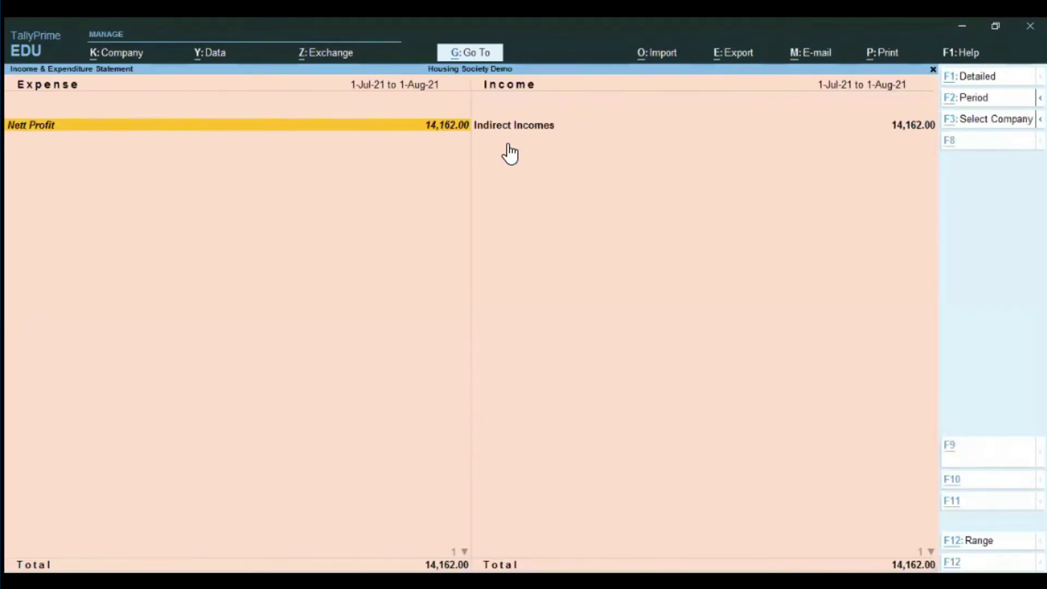
pyautogui.hotkey('alt', 'F1')
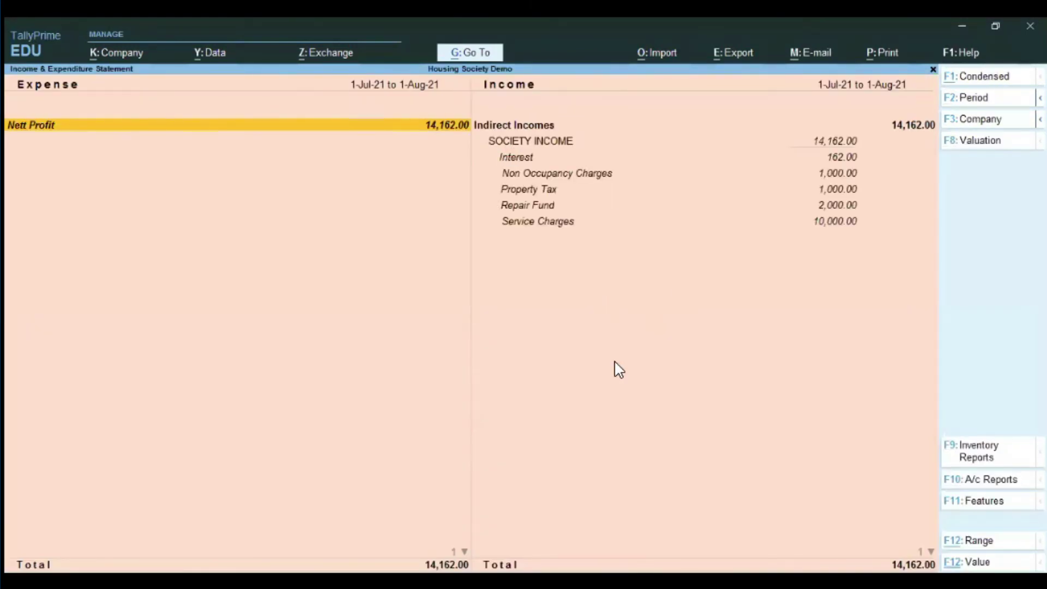
pyautogui.press('Escape')
# View the Member Summary for Member-01 and go back to the report list.
pyautogui.press('Down')
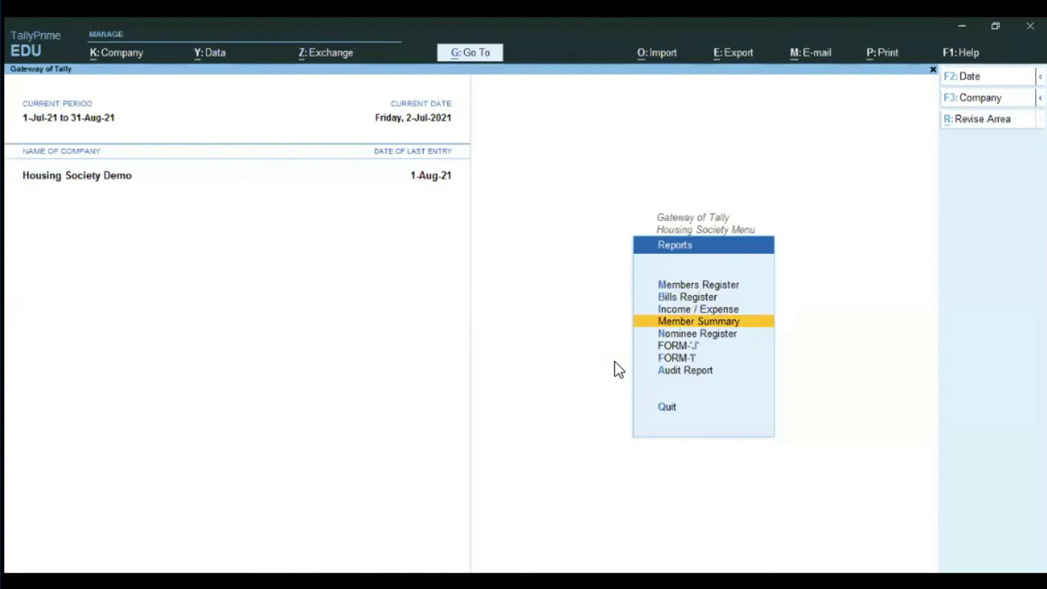
pyautogui.press('Return')
pyautogui.press('Return')
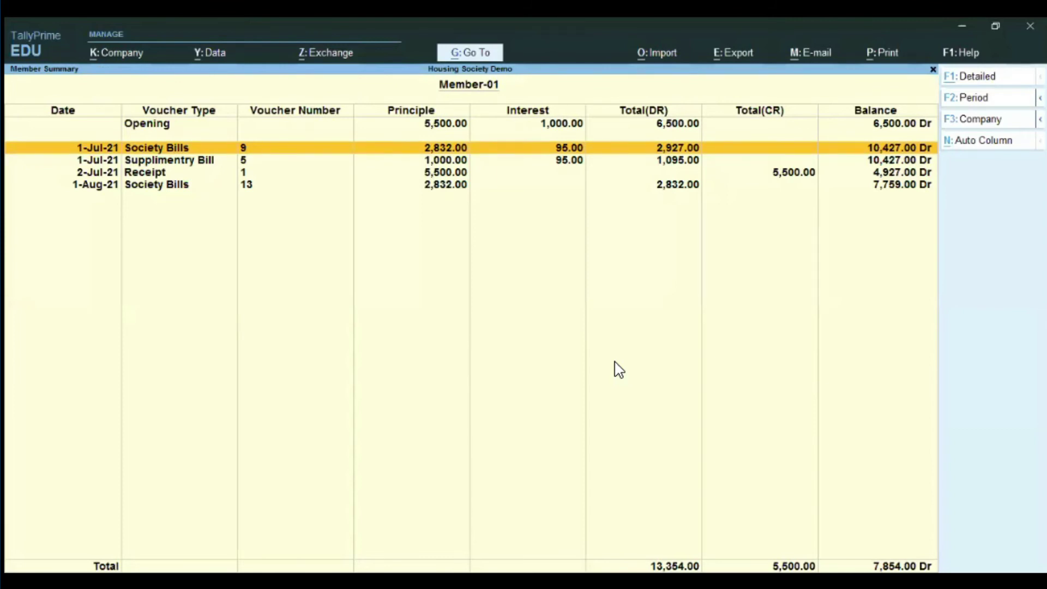
pyautogui.press('Escape')
pyautogui.press('Escape')
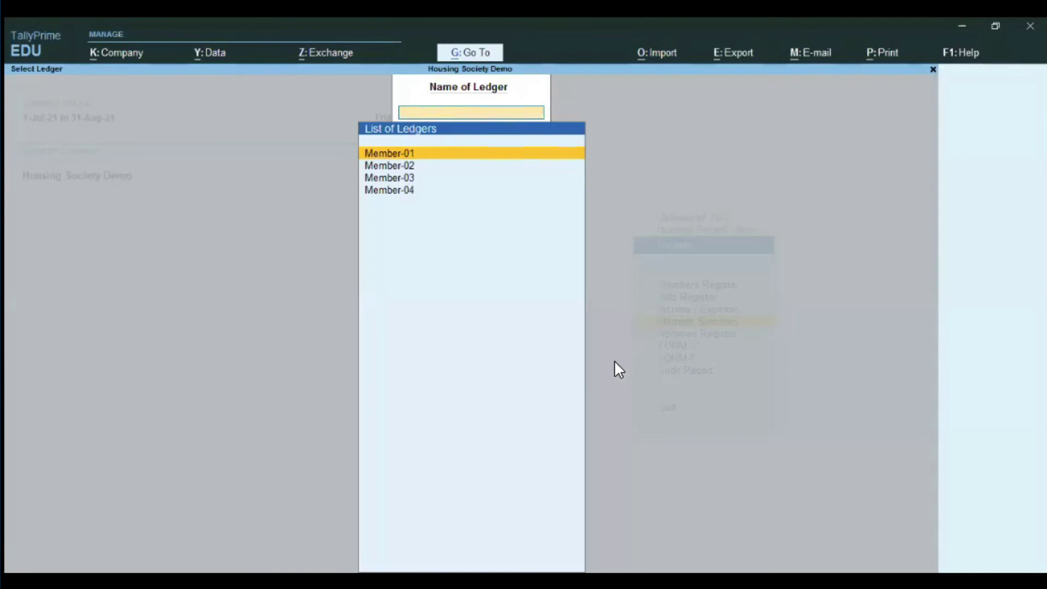
pyautogui.press('Escape')
# Examine the Nominee Register's columns across to Guardian Name, then return to the report list.
pyautogui.press('Down')
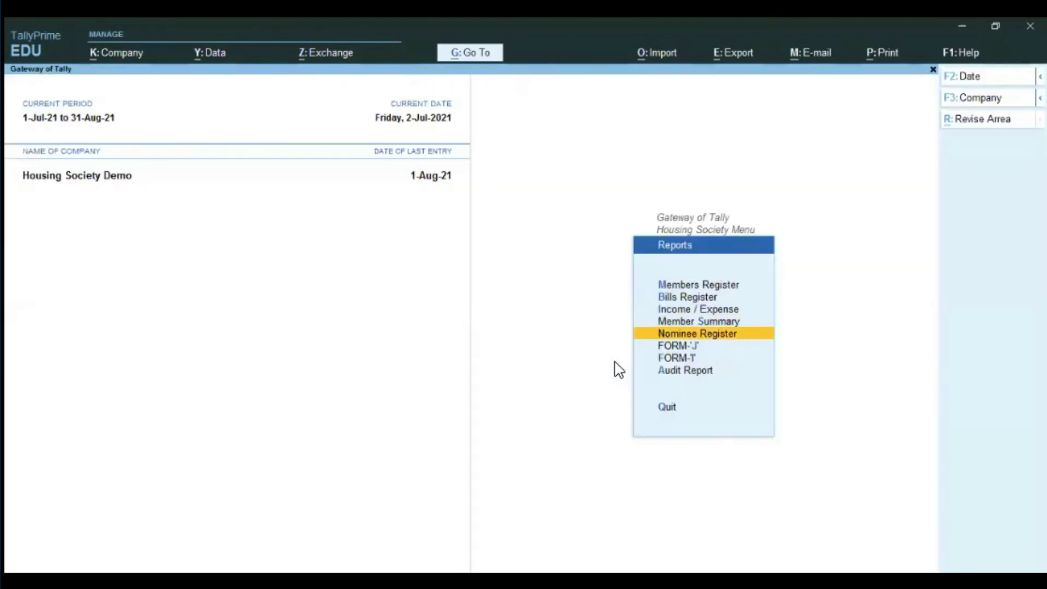
pyautogui.press('Return')
pyautogui.press('Return')
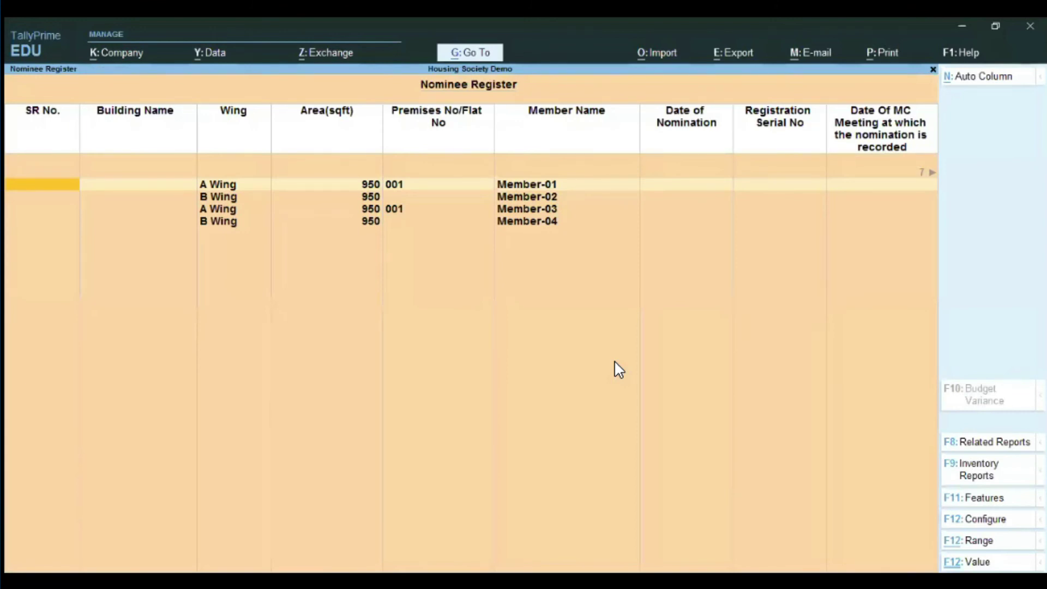
pyautogui.press('Right')
pyautogui.press('Right')
pyautogui.press('Right')
pyautogui.press('Right')
pyautogui.press('Right')
pyautogui.press('Right')
pyautogui.press('Right')
pyautogui.press('Right')
pyautogui.press('Right')
pyautogui.press('Right')
pyautogui.press('Right')
pyautogui.press('Right')
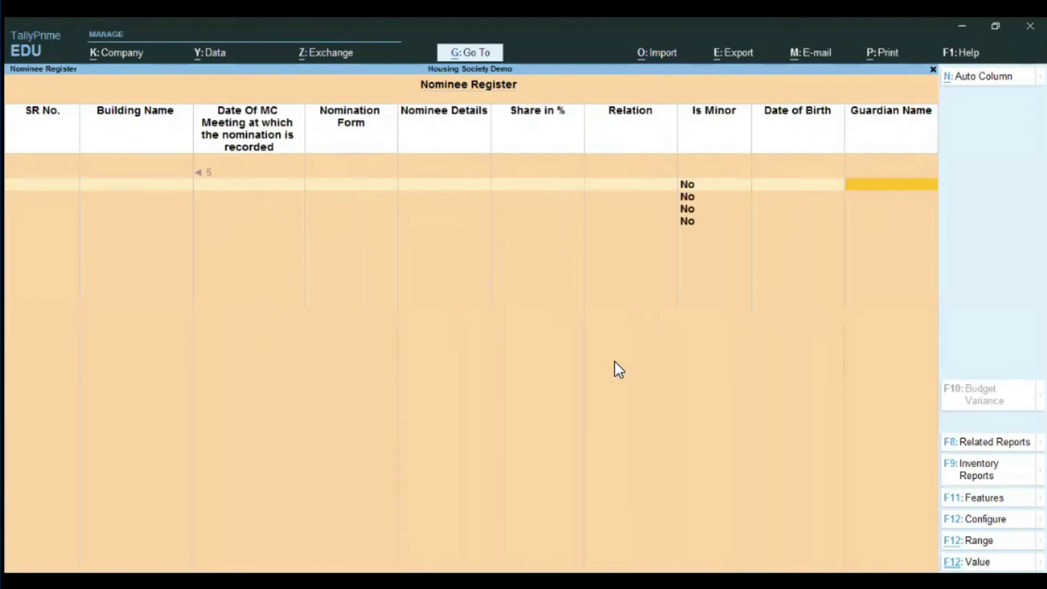
pyautogui.press('Escape')
pyautogui.press('Escape')
pyautogui.press('Escape')
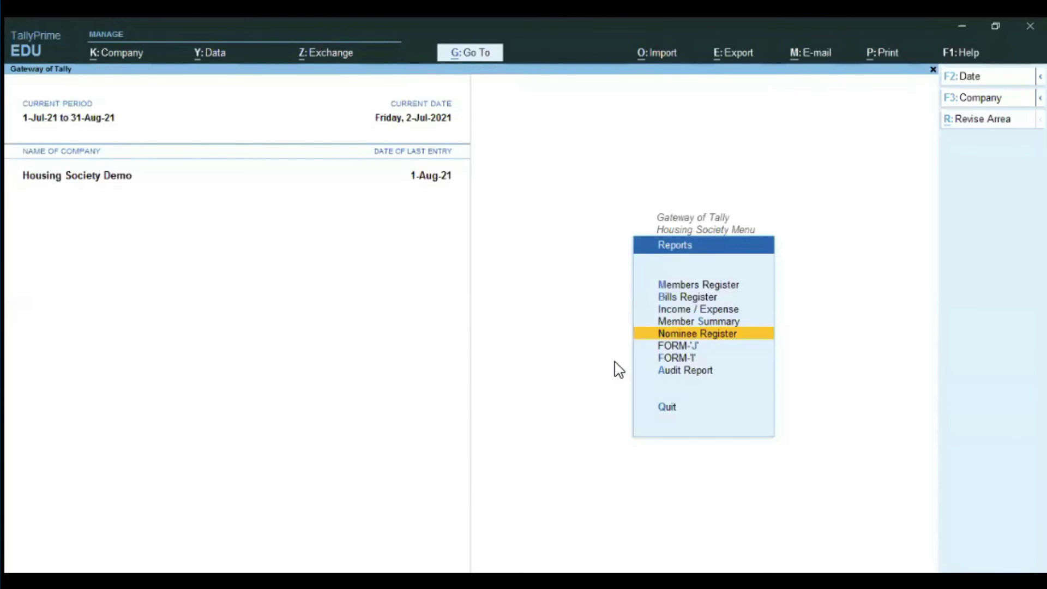
# View the Form J list of members for the Society Member group and close it.
pyautogui.press('Down')
pyautogui.press('Return')
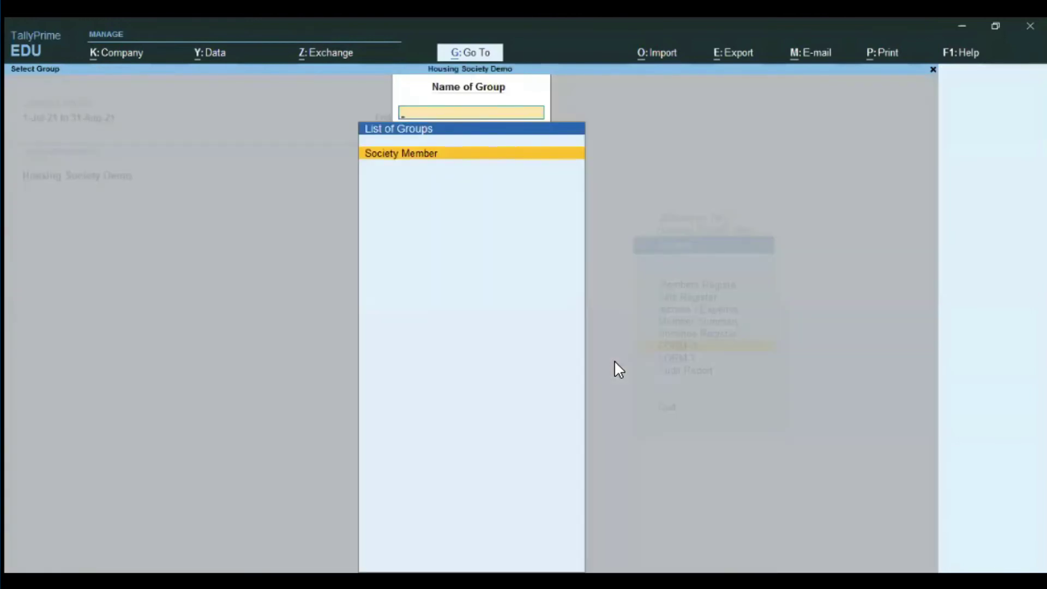
pyautogui.press('Return')
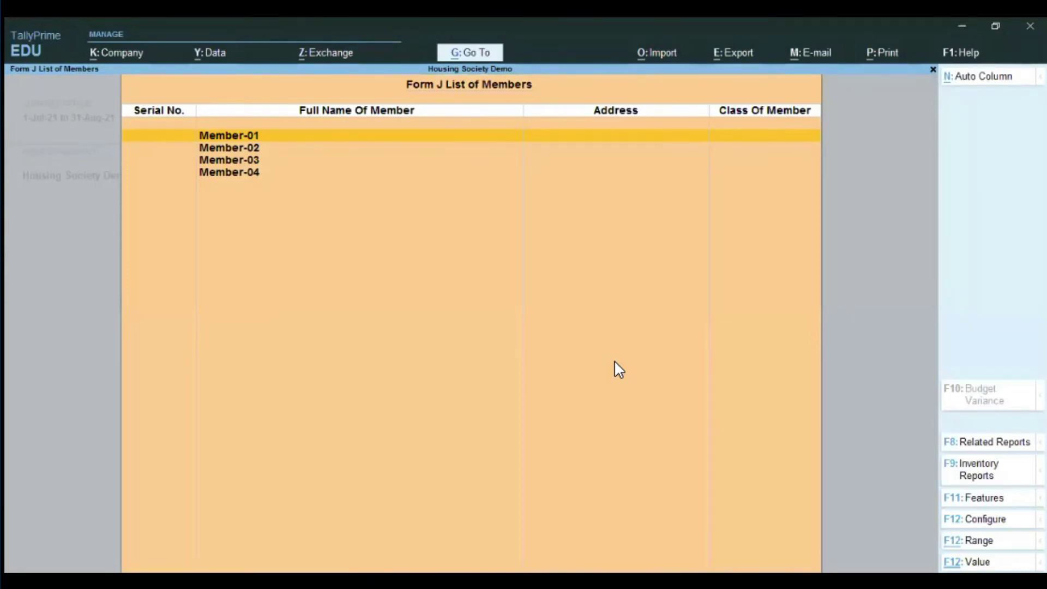
pyautogui.press('Escape')
pyautogui.press('Escape')
pyautogui.press('Escape')
# Enter "audit report" as the first Audit Report entry, save it, and return to the Housing Society Menu.
pyautogui.press('Down')
pyautogui.press('Down')
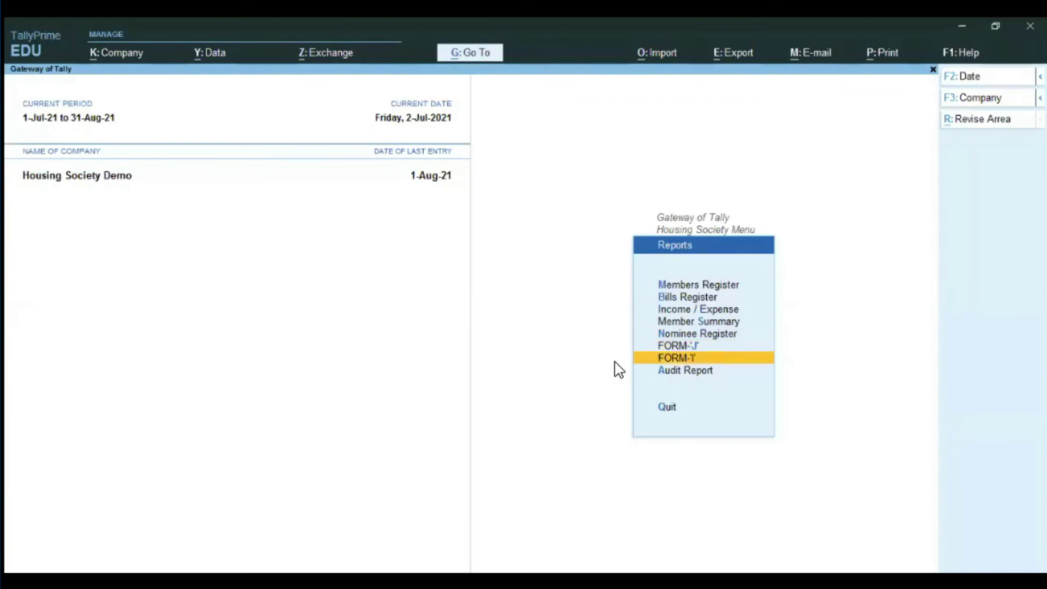
pyautogui.press('Return')
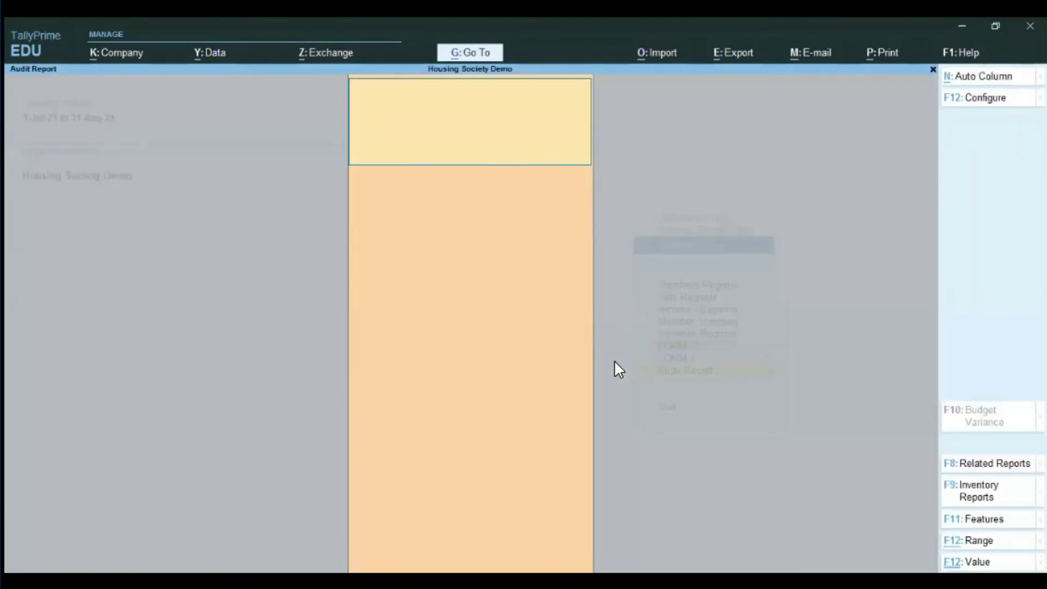
pyautogui.write('audit report')
pyautogui.press('Return')
pyautogui.press('Return')
pyautogui.press('Return')
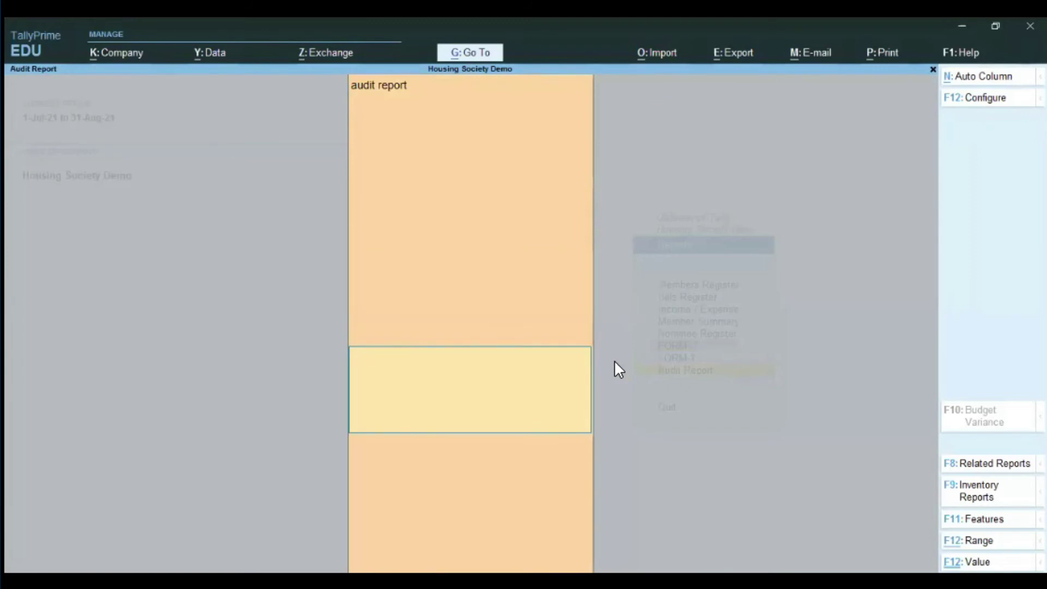
pyautogui.press('Return')
pyautogui.press('Return')
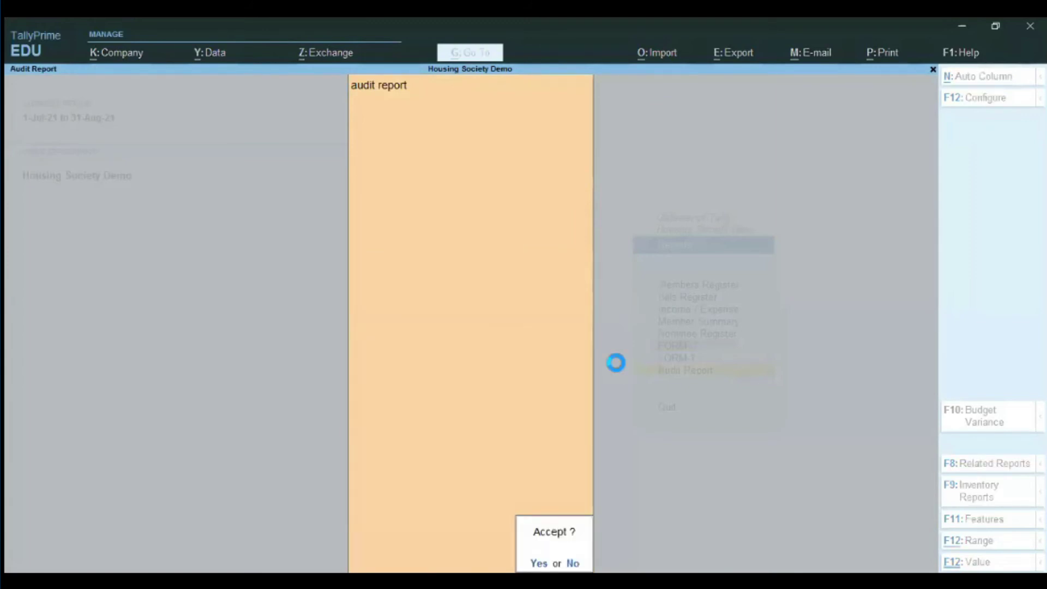
pyautogui.press('Return')
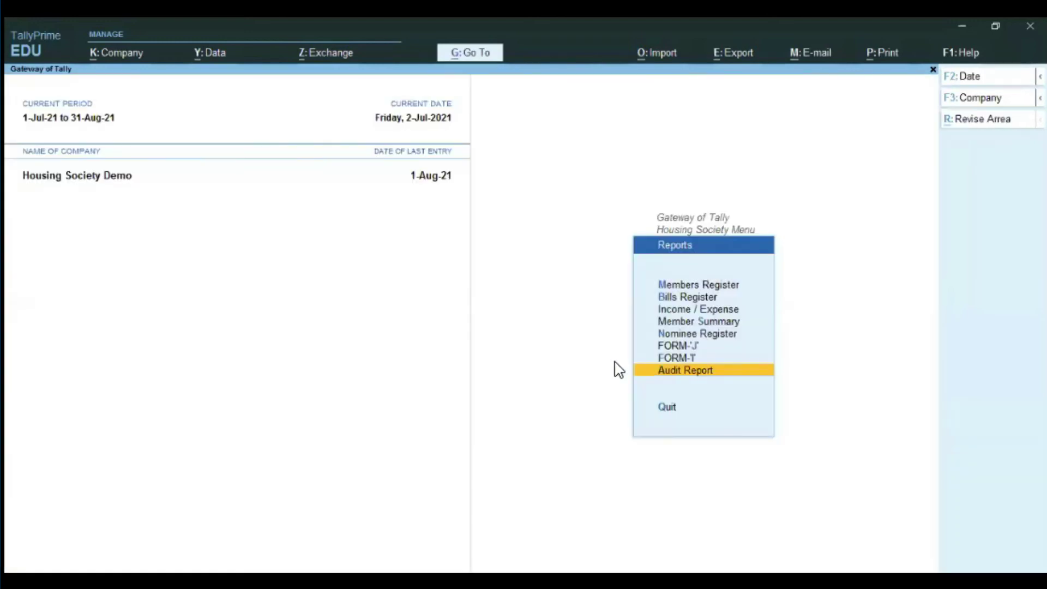
pyautogui.press('Escape')
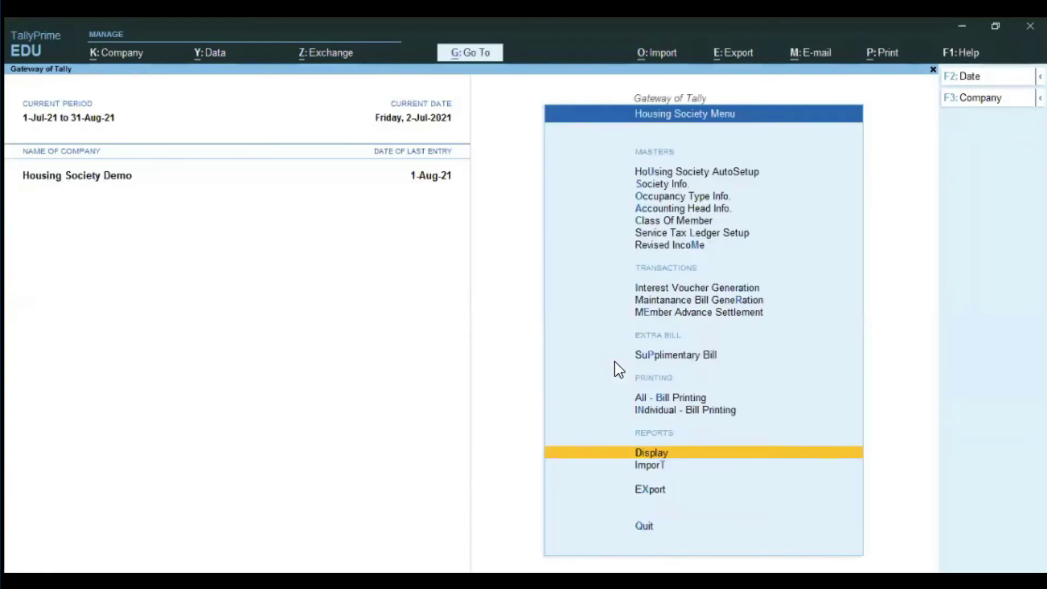